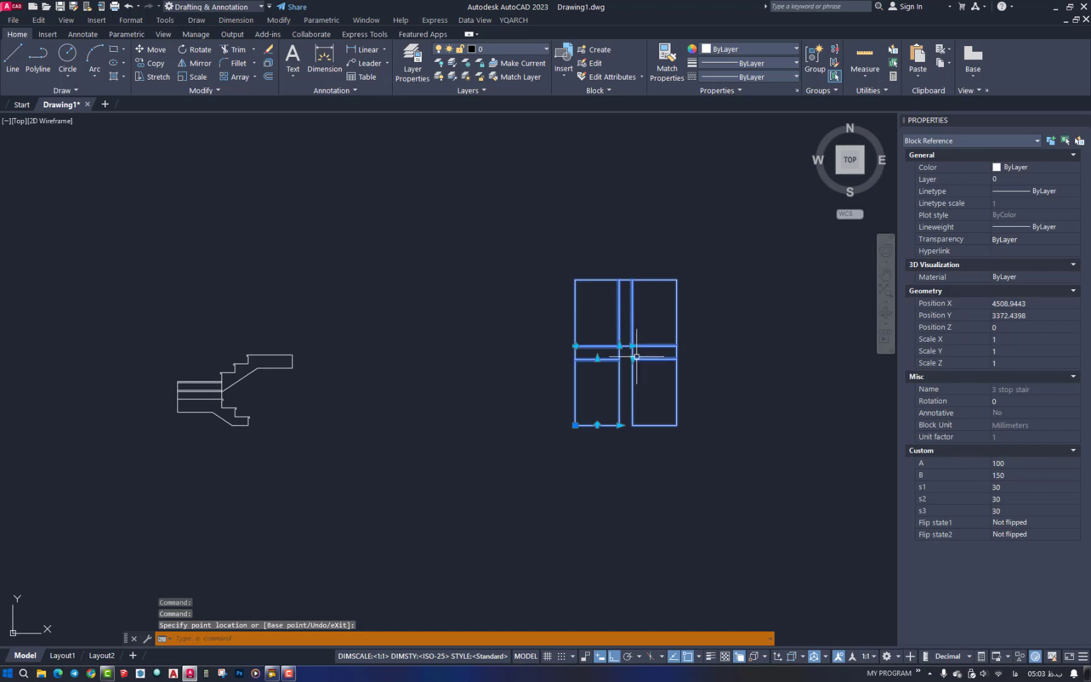
# Stretch the three-stop stair plan block to an s2 length of 150, an s3 length of 210 and a width A of 150
pyautogui.click(685, 345)
pyautogui.click(684, 359)
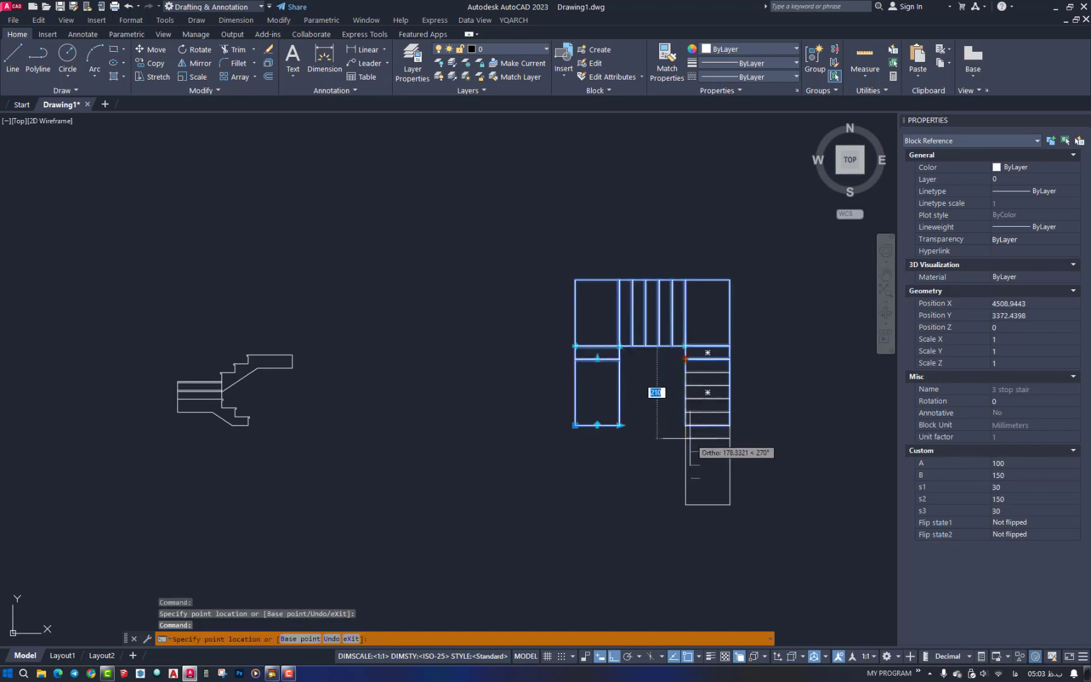
pyautogui.click(685, 437)
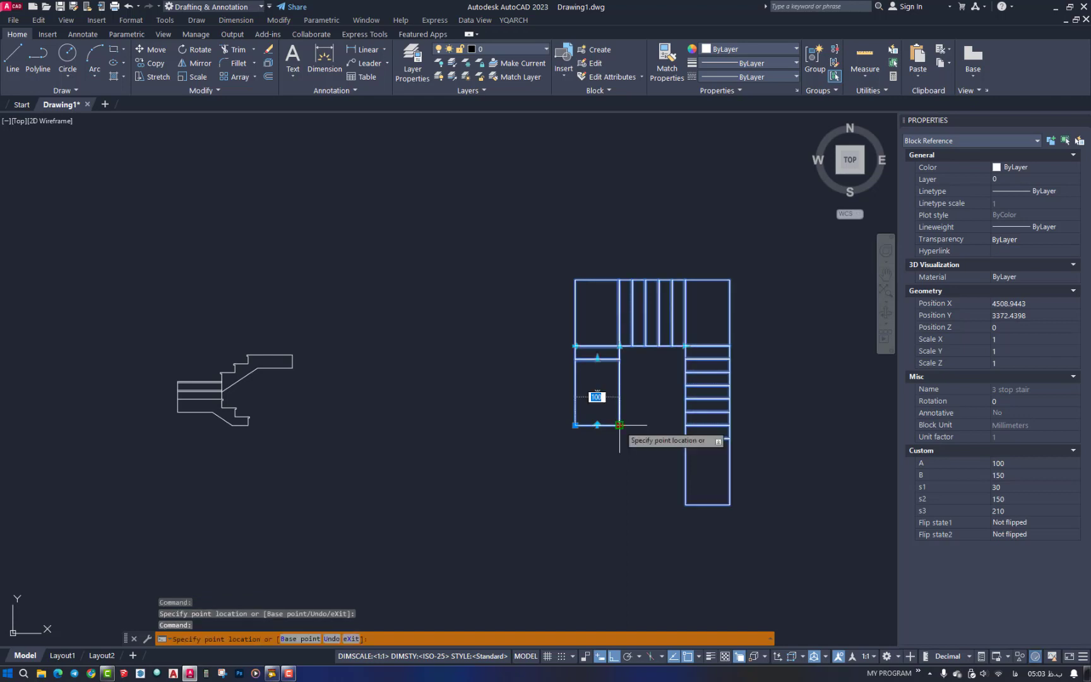
pyautogui.click(642, 432)
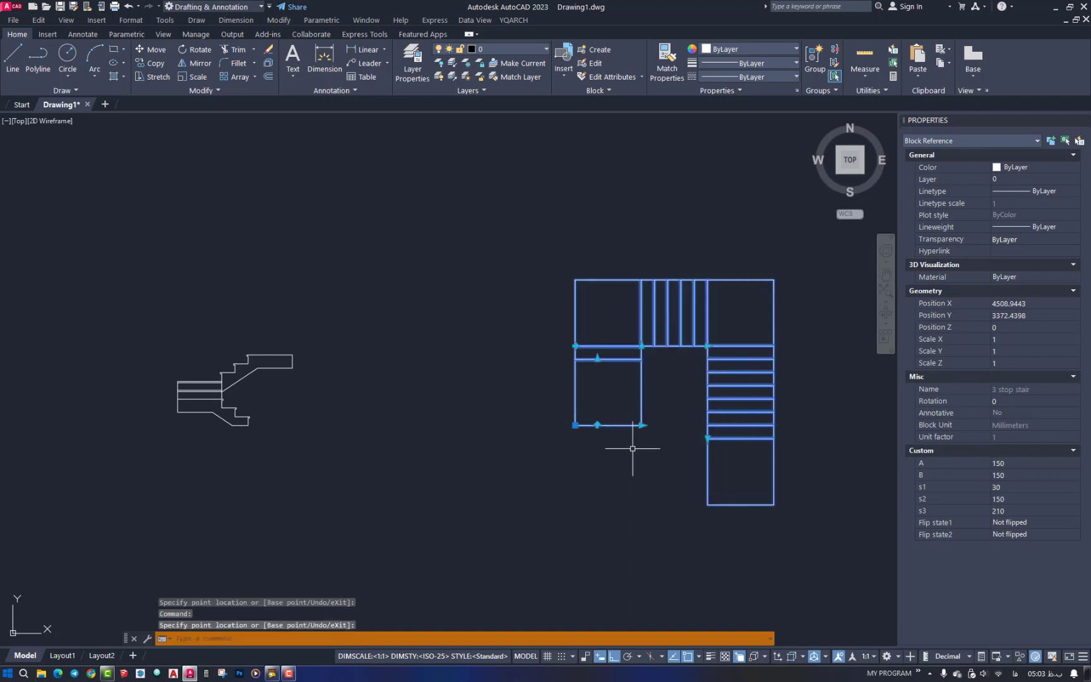
pyautogui.click(597, 357)
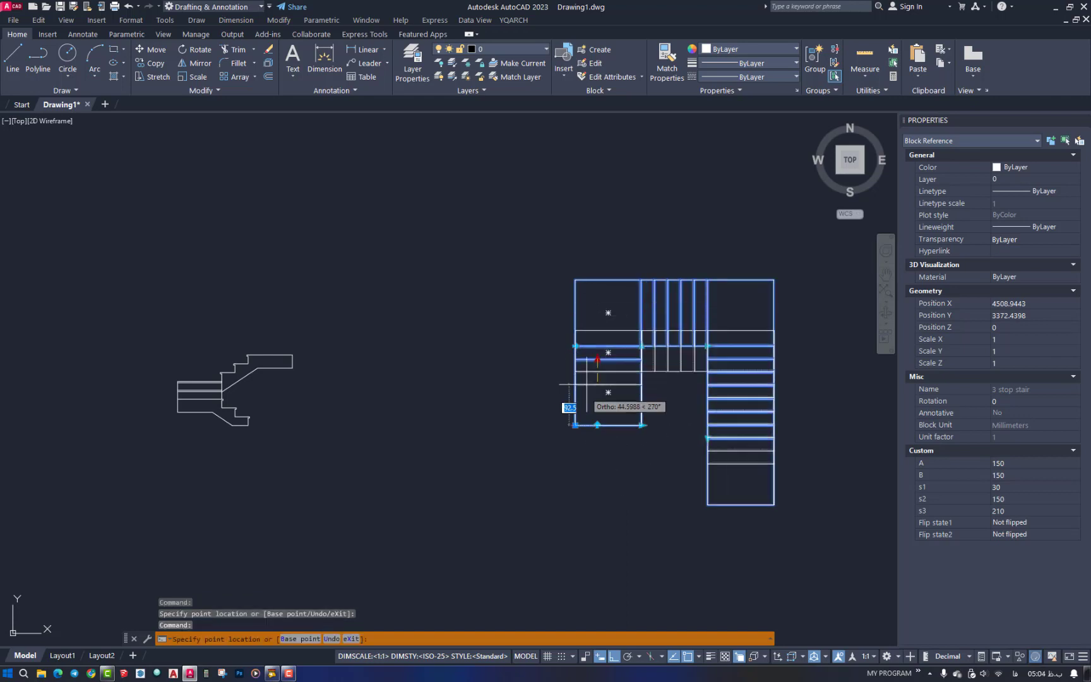
pyautogui.press('Escape')
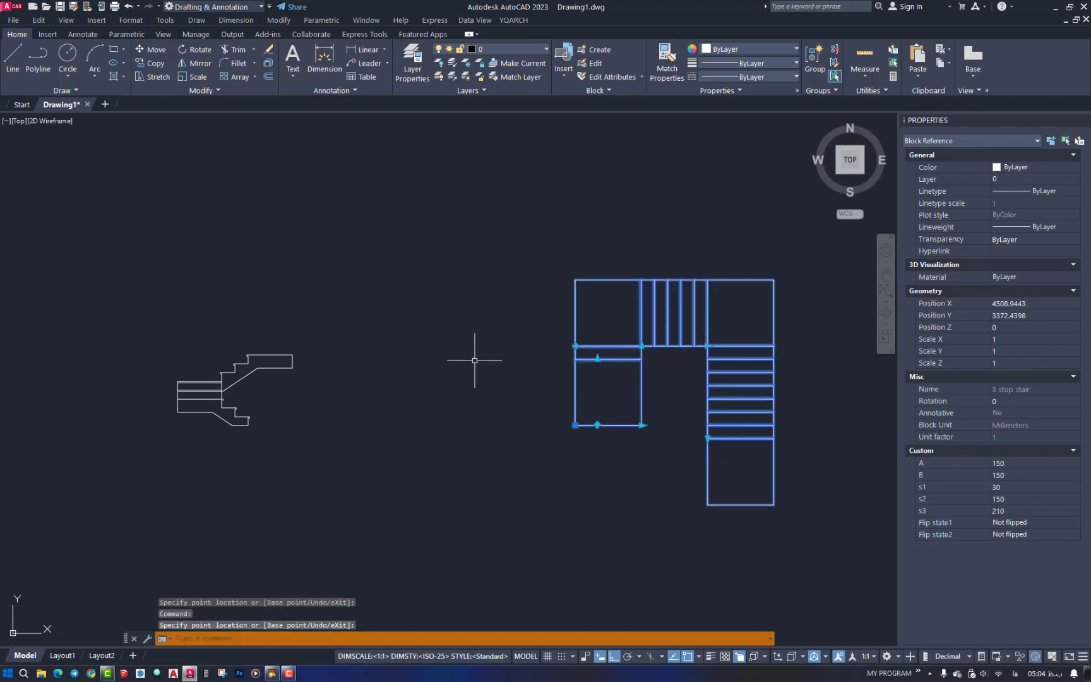
# Lengthen the lower and upper flights of the stair section block and stretch its middle flight upward
pyautogui.click(287, 369)
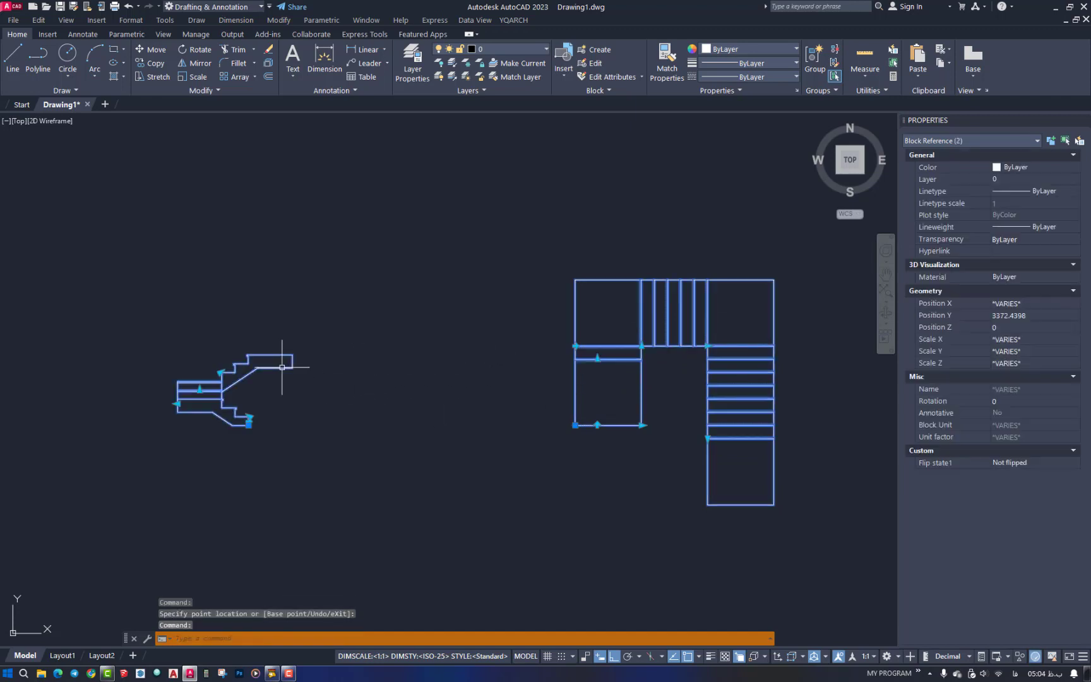
pyautogui.click(248, 421)
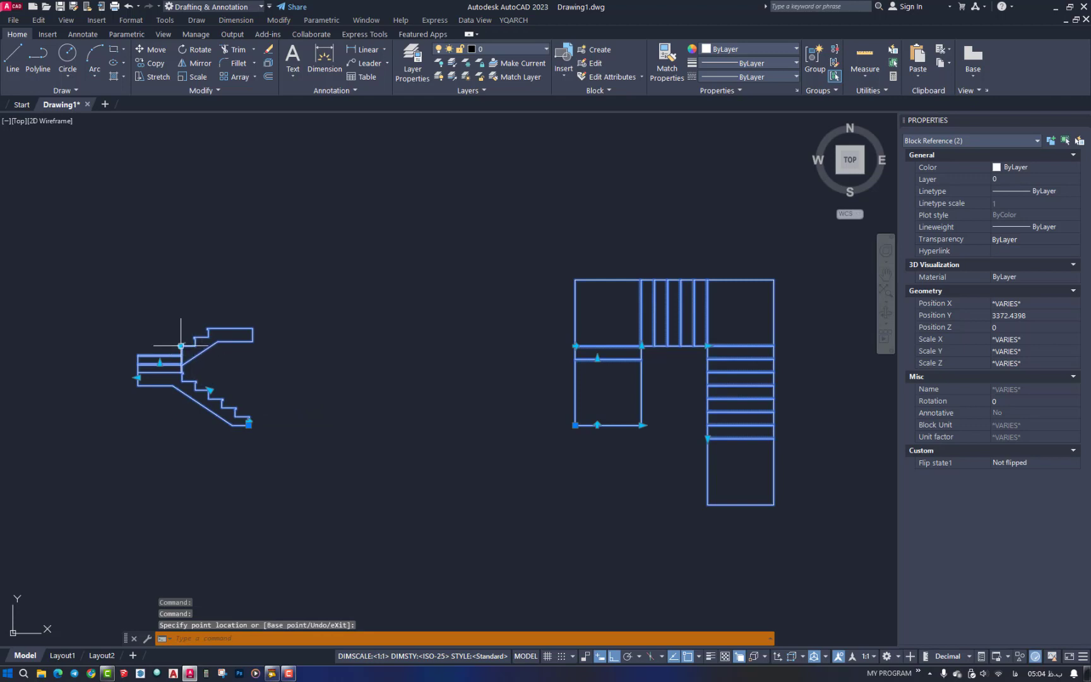
pyautogui.click(181, 345)
pyautogui.click(227, 305)
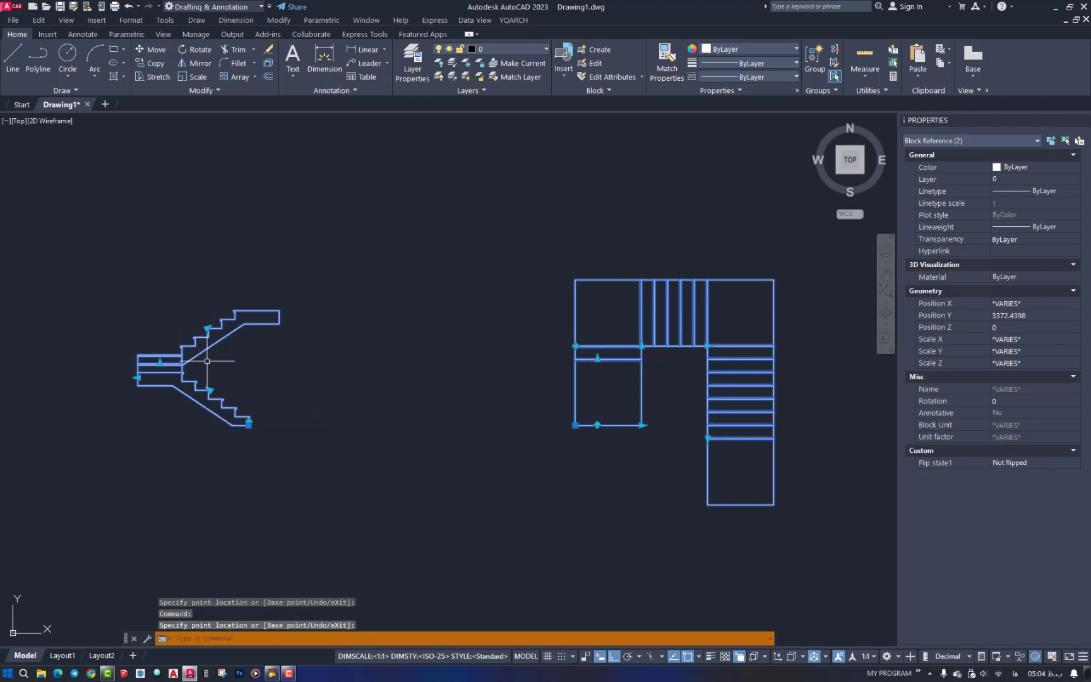
pyautogui.click(159, 362)
pyautogui.click(160, 326)
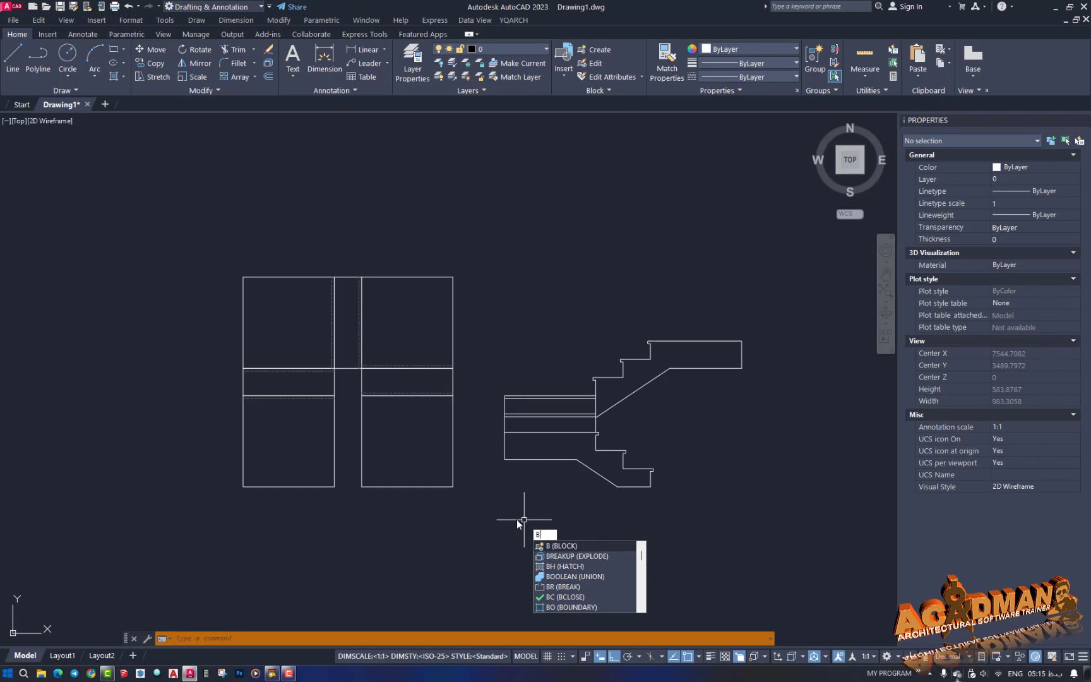
# Define the stair plan linework as a block named stplan, based at its lower-left corner, and open it in the block editor
pyautogui.press('Return')
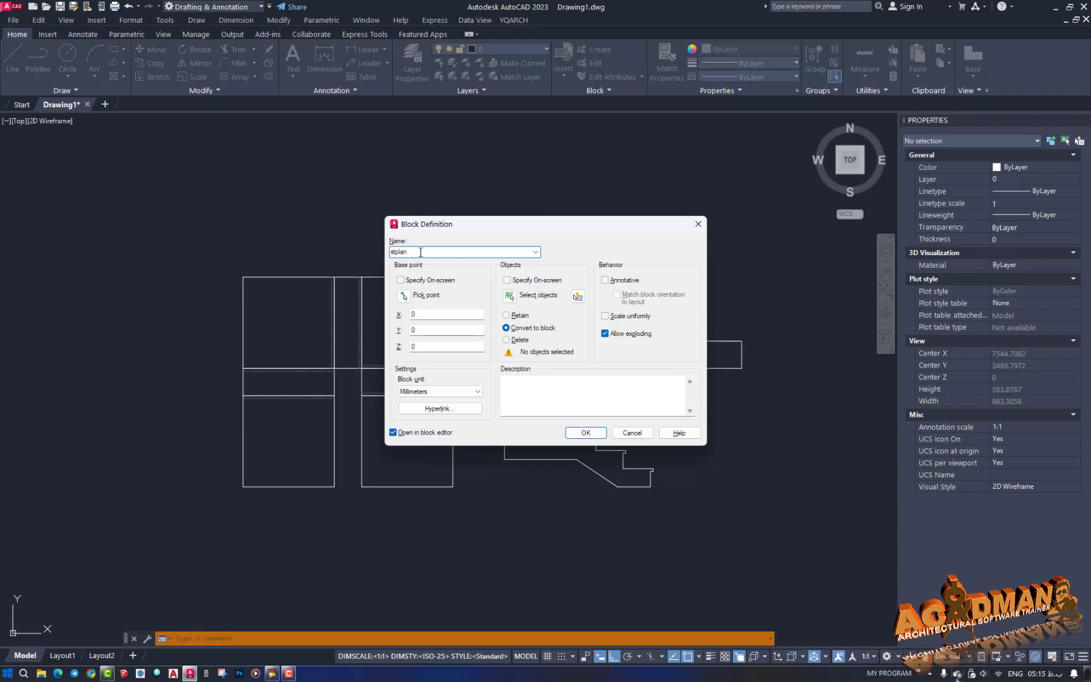
pyautogui.click(403, 296)
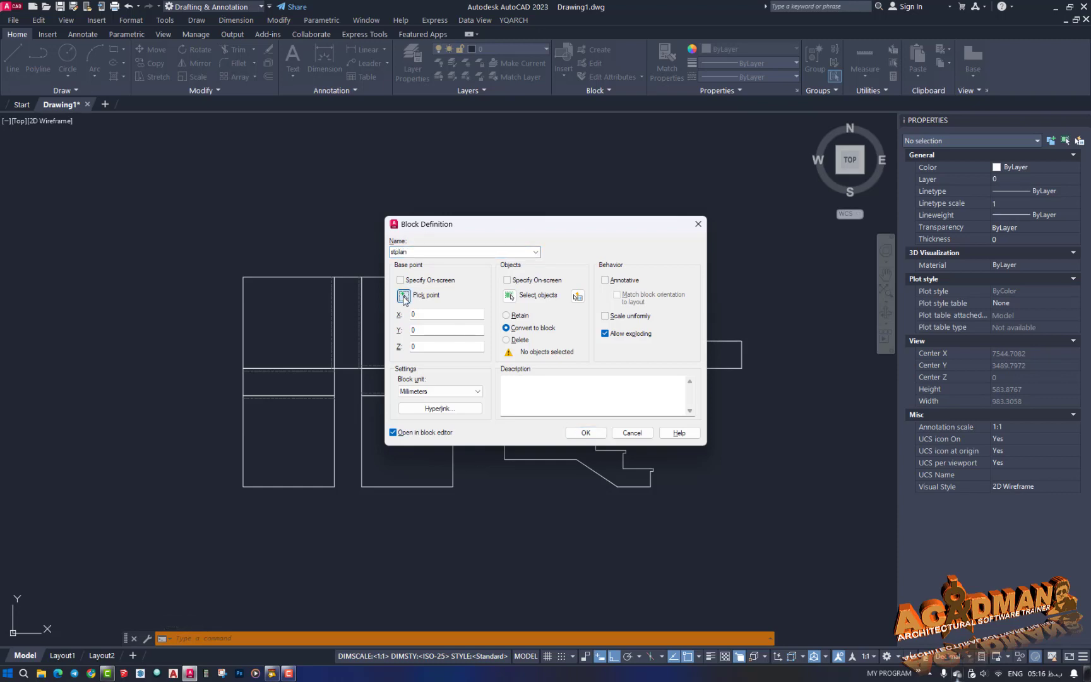
pyautogui.click(243, 486)
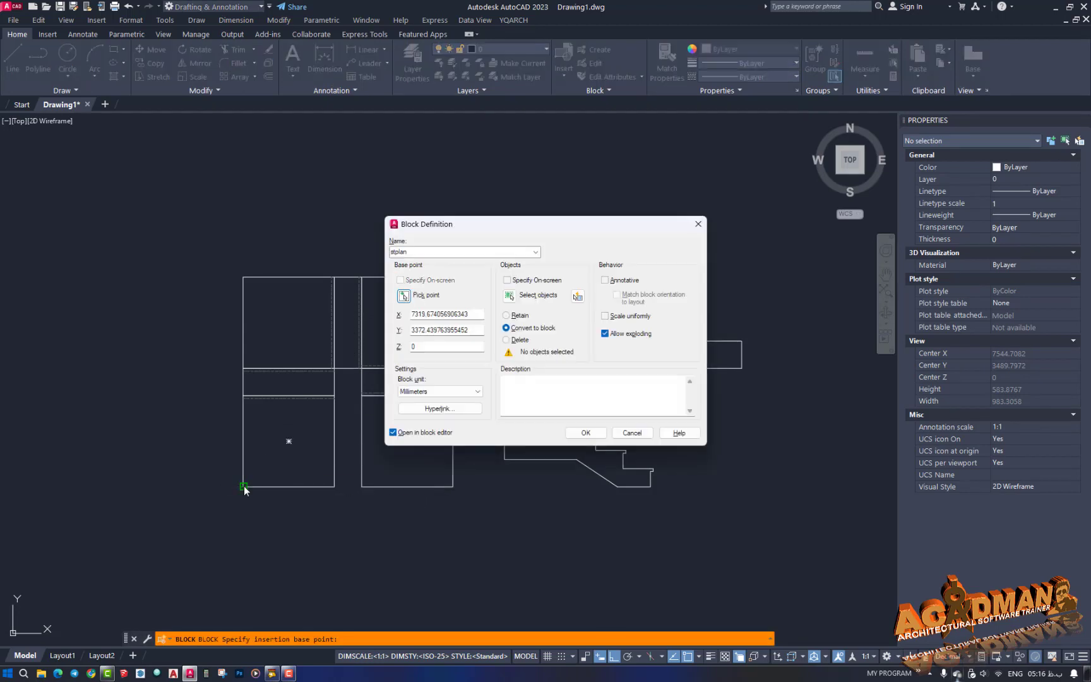
pyautogui.click(518, 296)
pyautogui.click(473, 260)
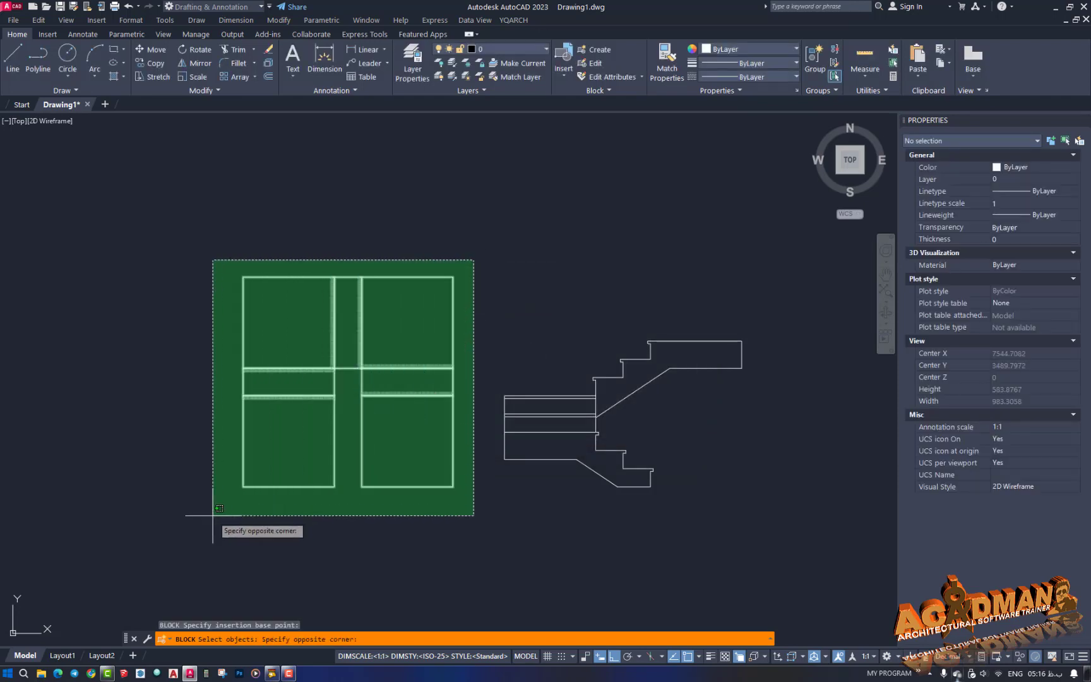
pyautogui.click(212, 516)
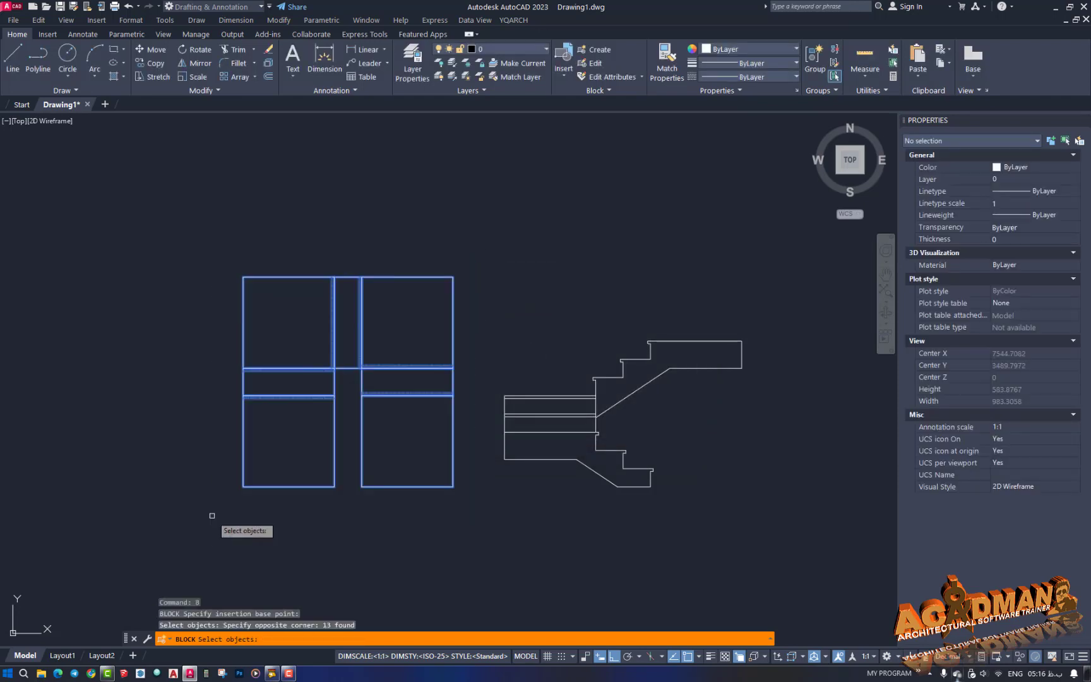
pyautogui.press('Return')
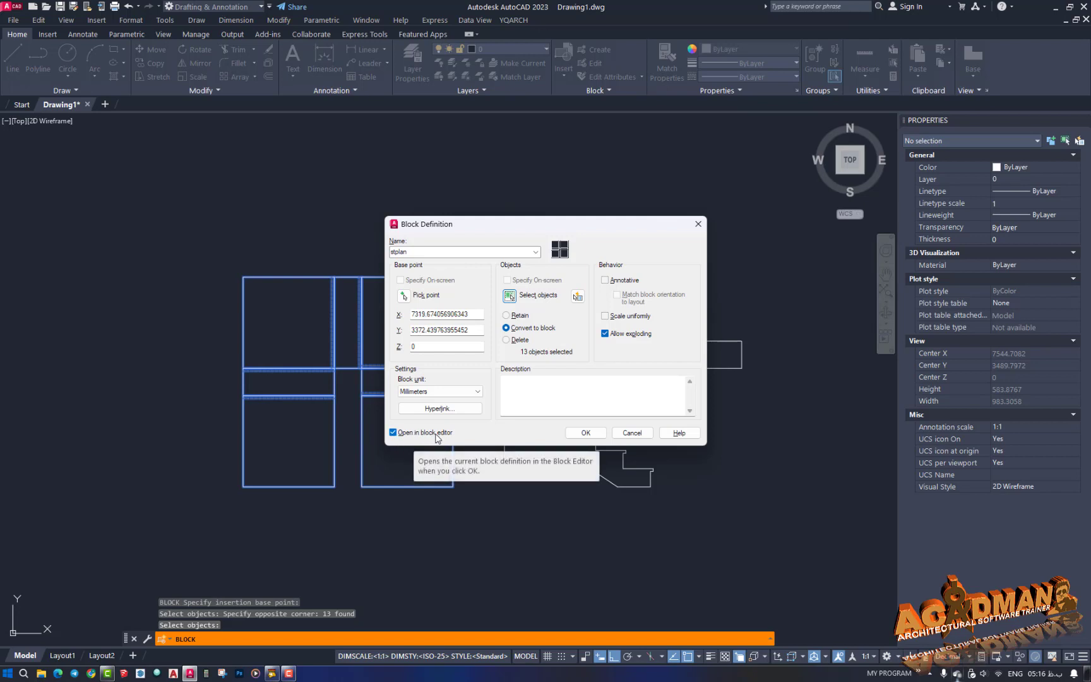
pyautogui.click(586, 433)
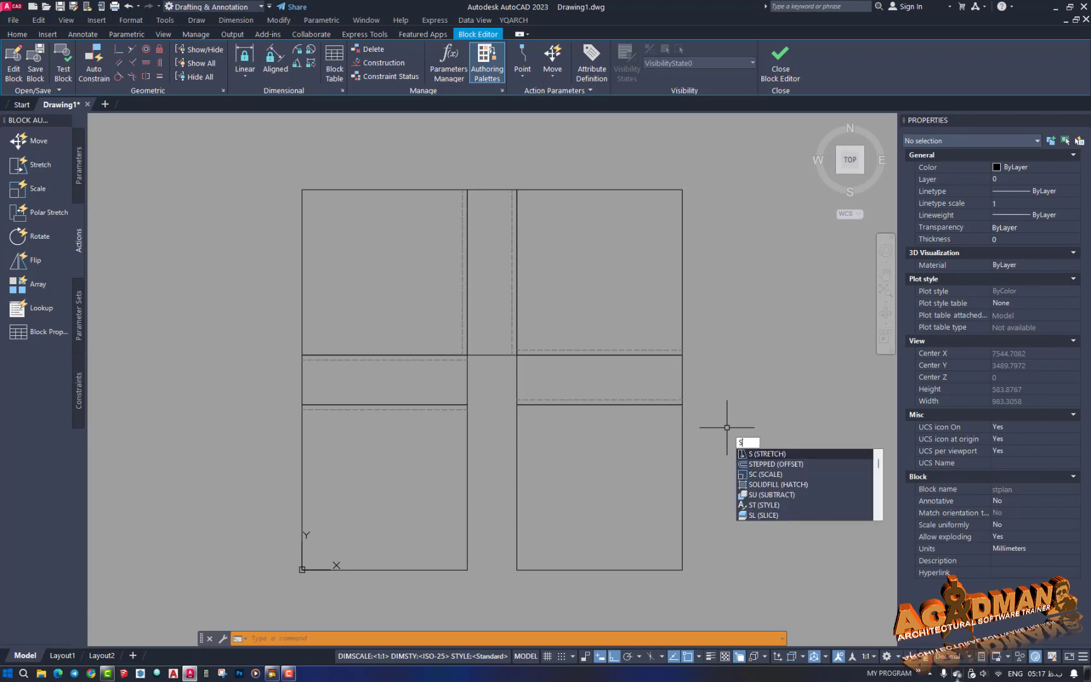
# Try a 50 mm rightward Stretch of the plan that widens the left-hand landings, and undo it
pyautogui.press('Return')
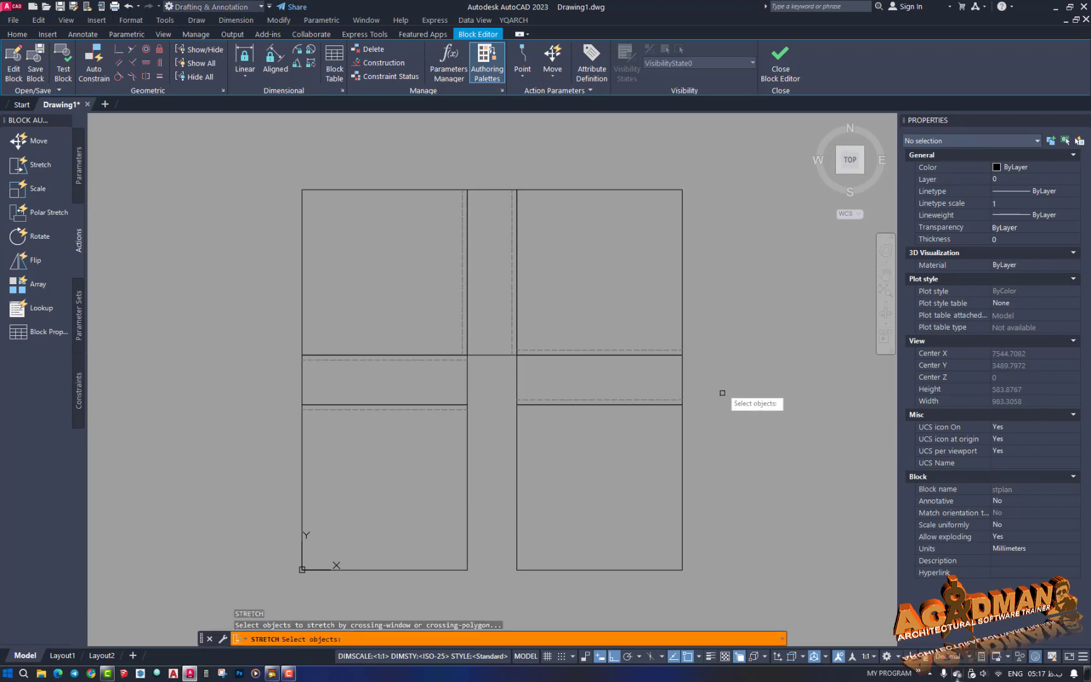
pyautogui.click(717, 161)
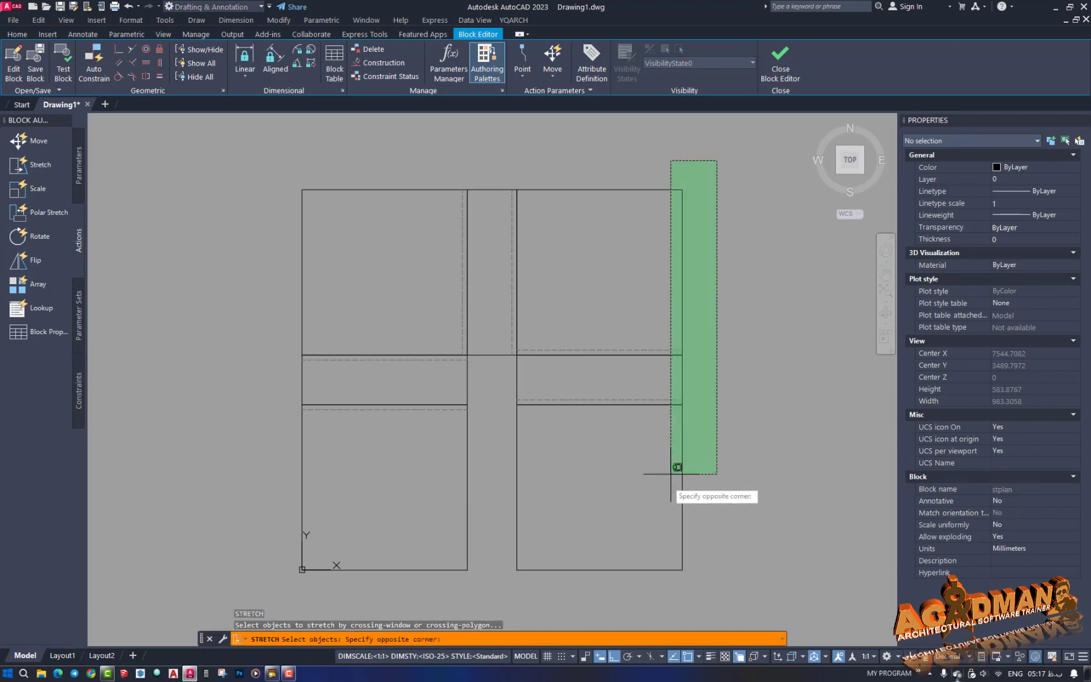
pyautogui.click(437, 590)
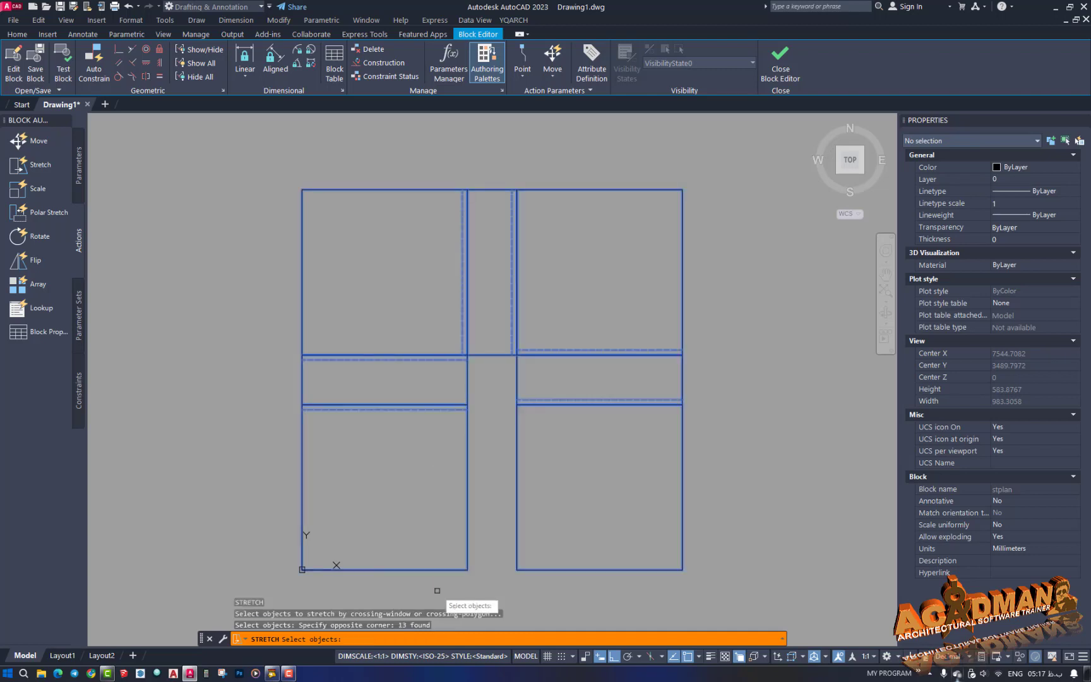
pyautogui.press('Return')
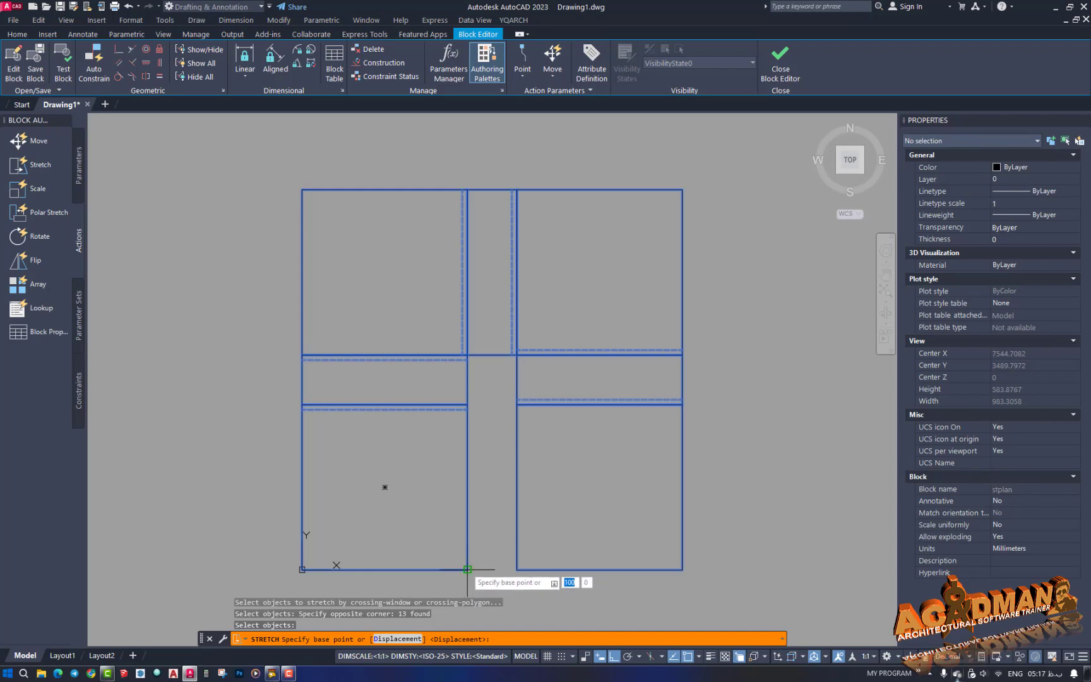
pyautogui.click(467, 568)
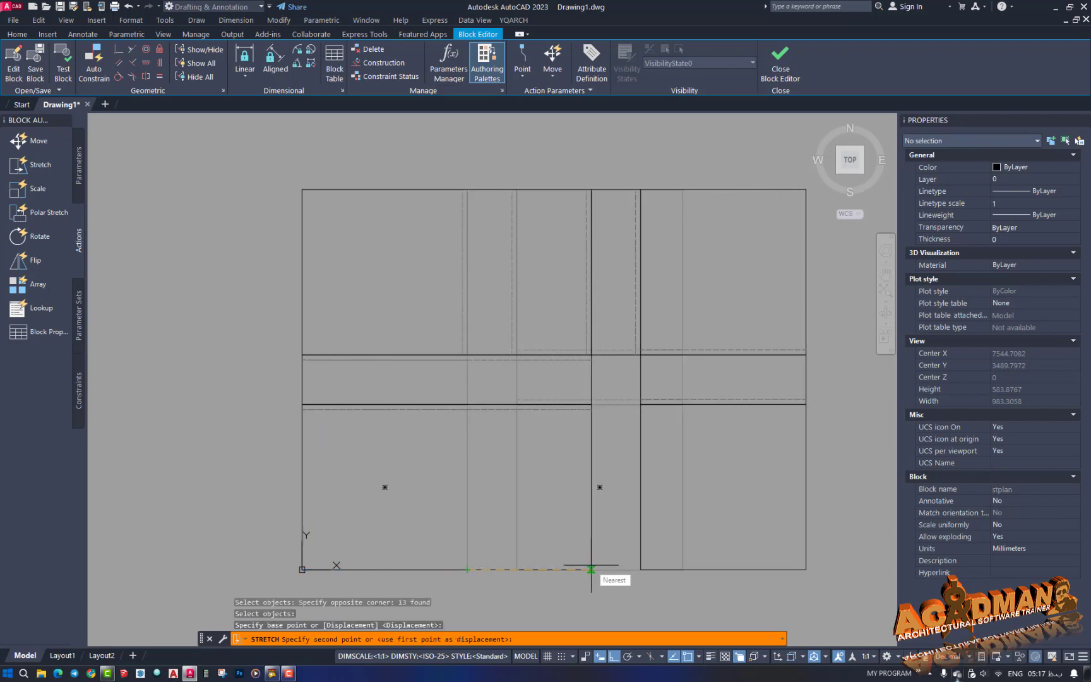
pyautogui.write('50')
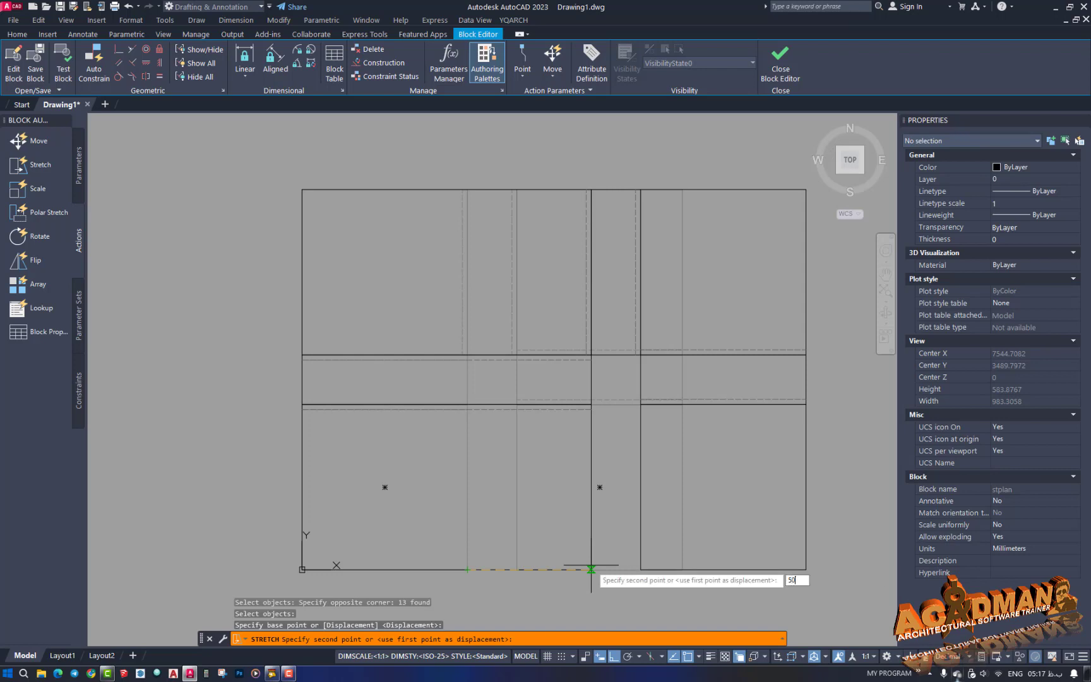
pyautogui.press('Return')
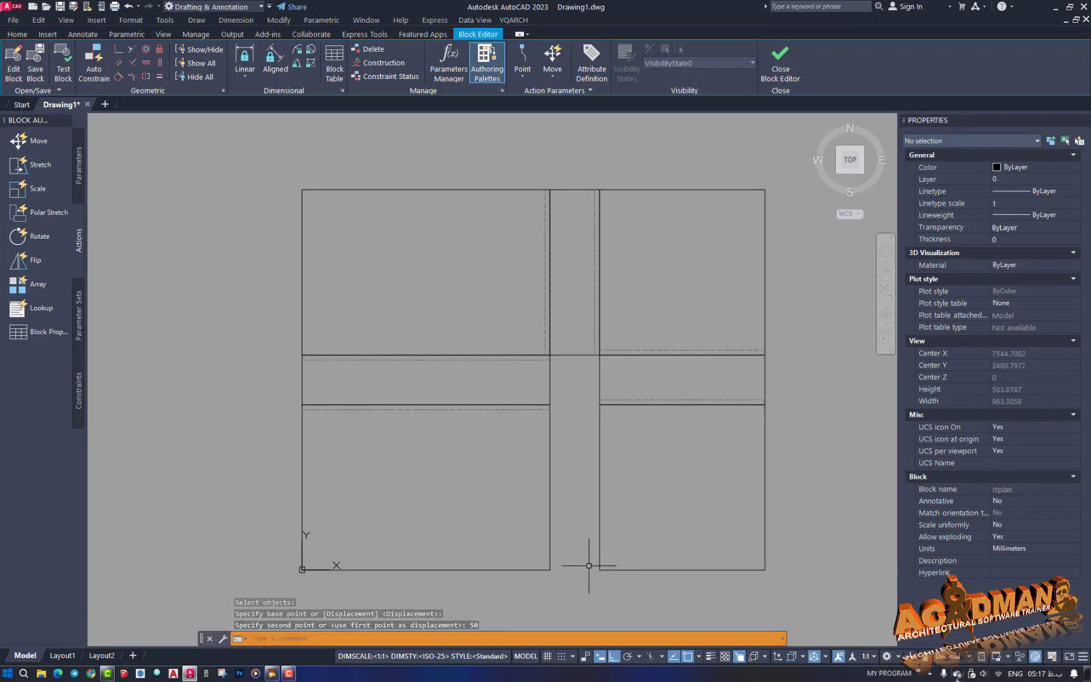
pyautogui.hotkey('ctrl', 'z')
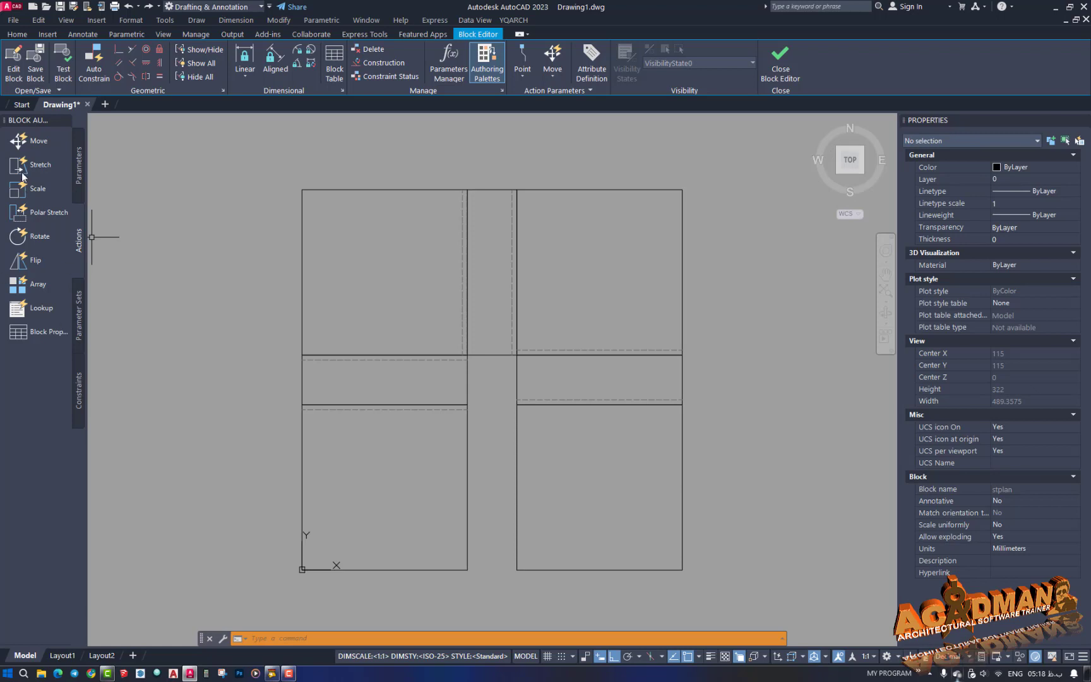
# Add a Linear parameter across the bottom edge of the lower-left landing, with its label just above the edge
pyautogui.click(488, 70)
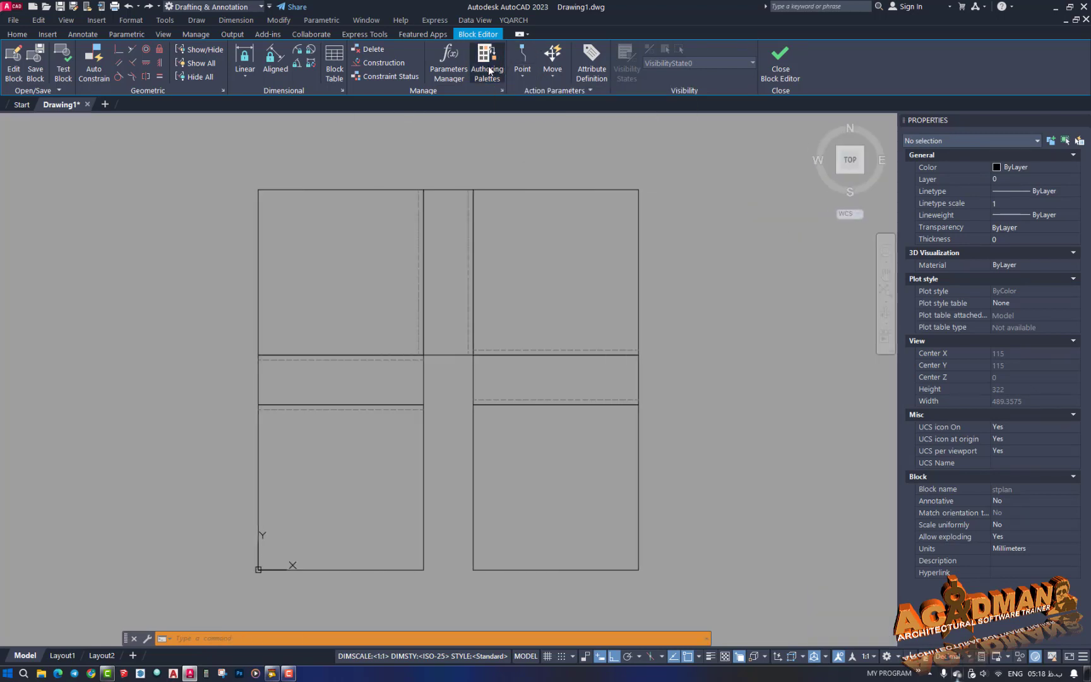
pyautogui.click(489, 71)
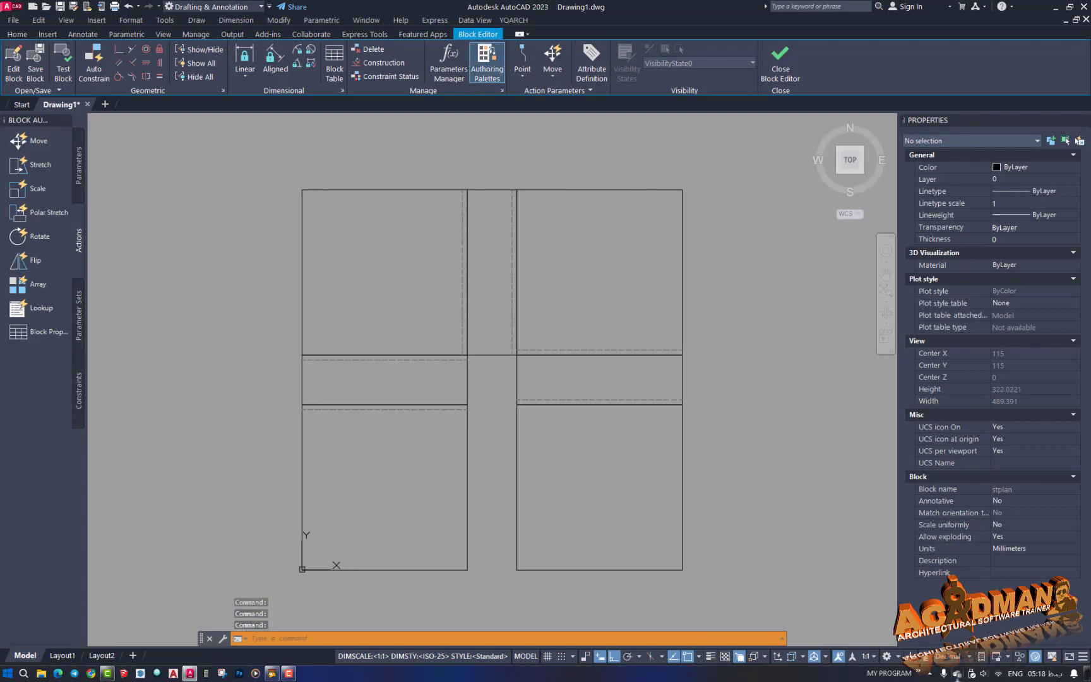
pyautogui.click(82, 170)
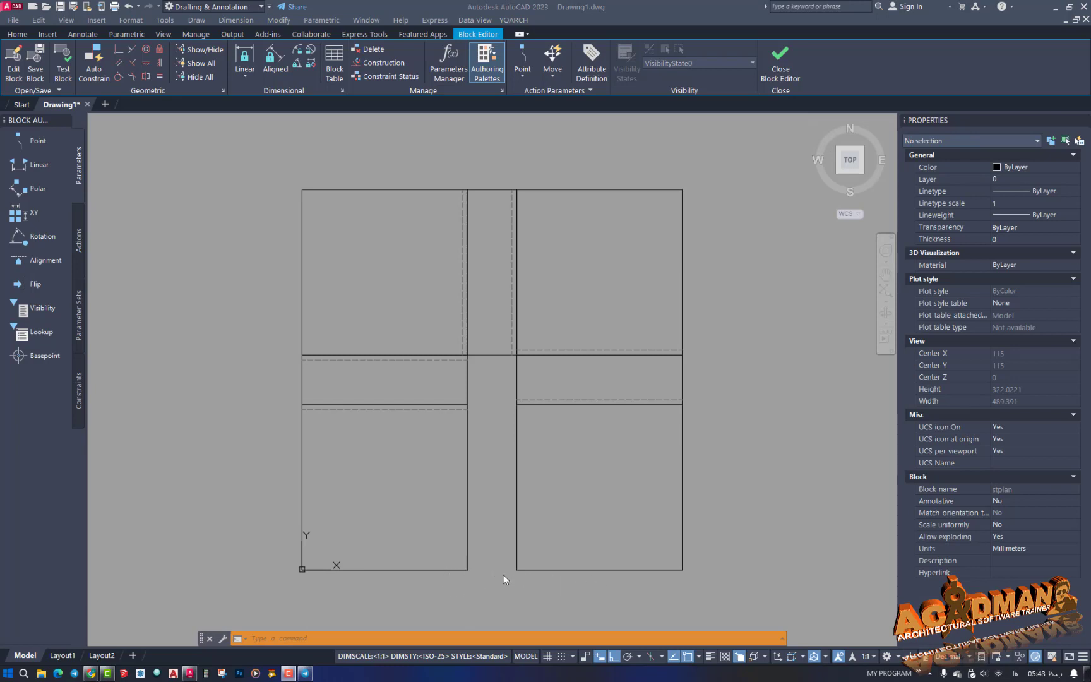
pyautogui.click(34, 168)
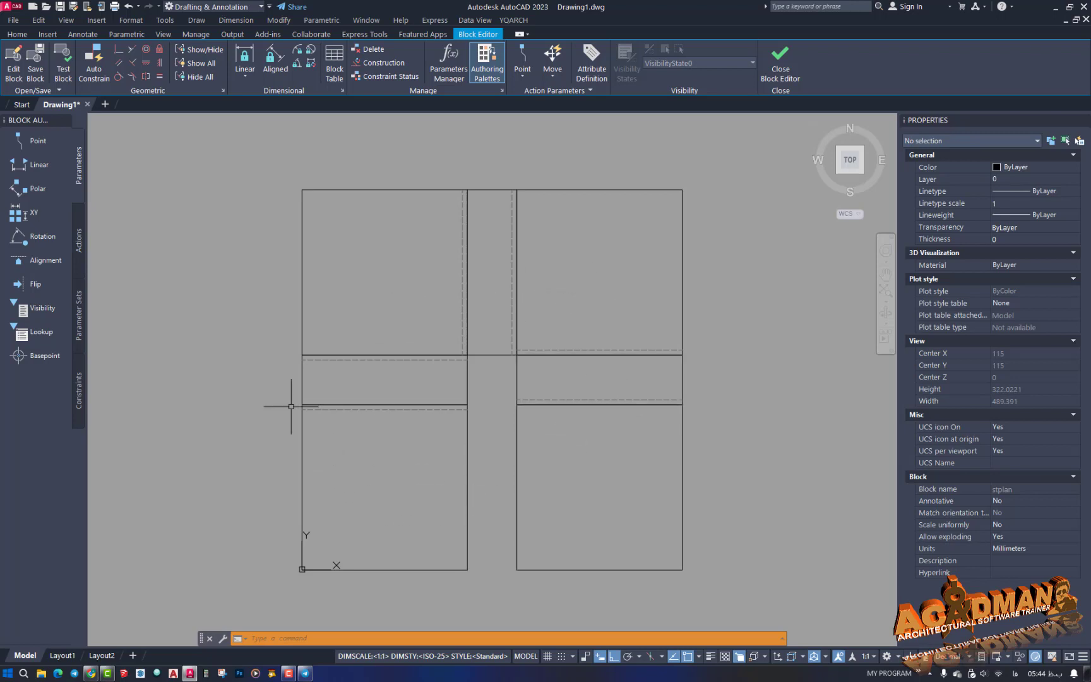
pyautogui.click(26, 176)
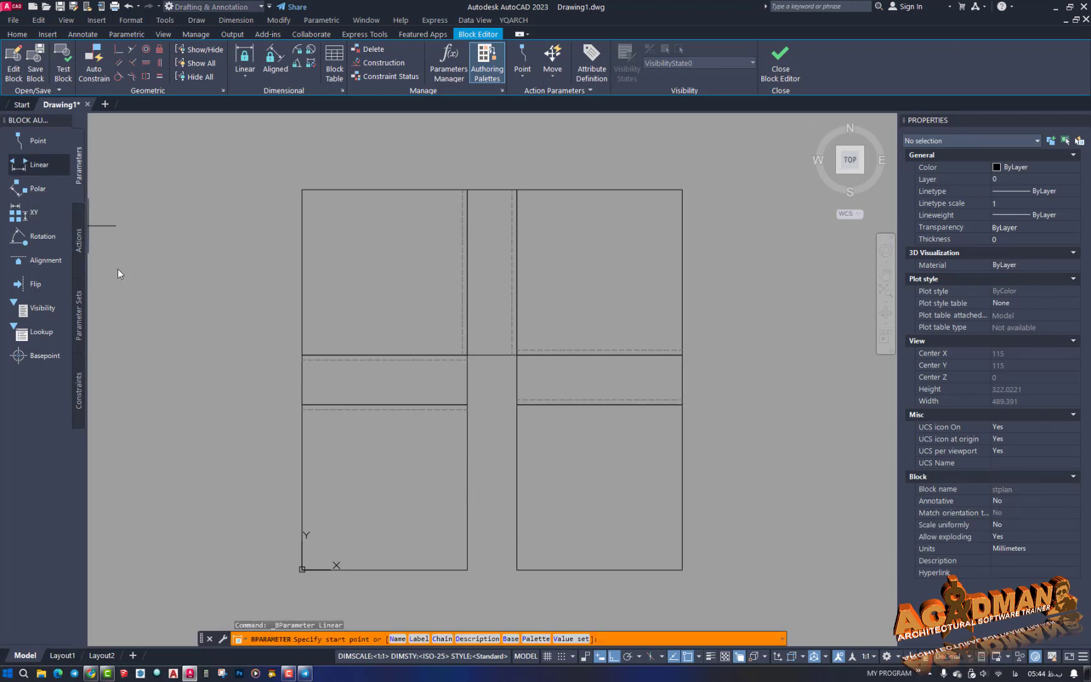
pyautogui.click(302, 569)
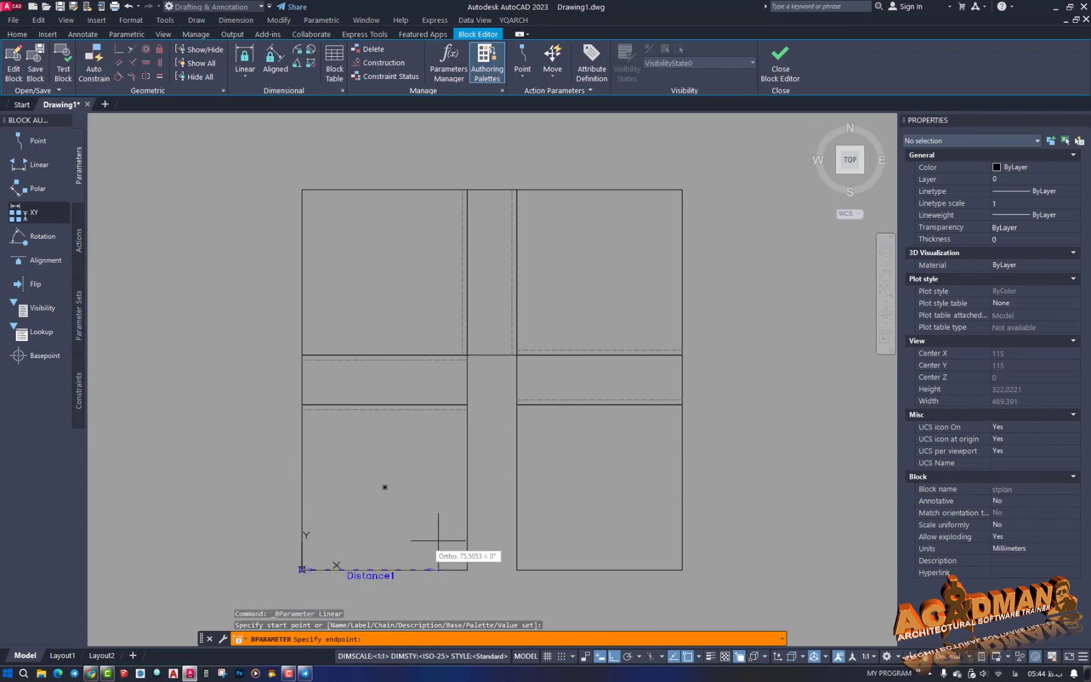
pyautogui.click(467, 569)
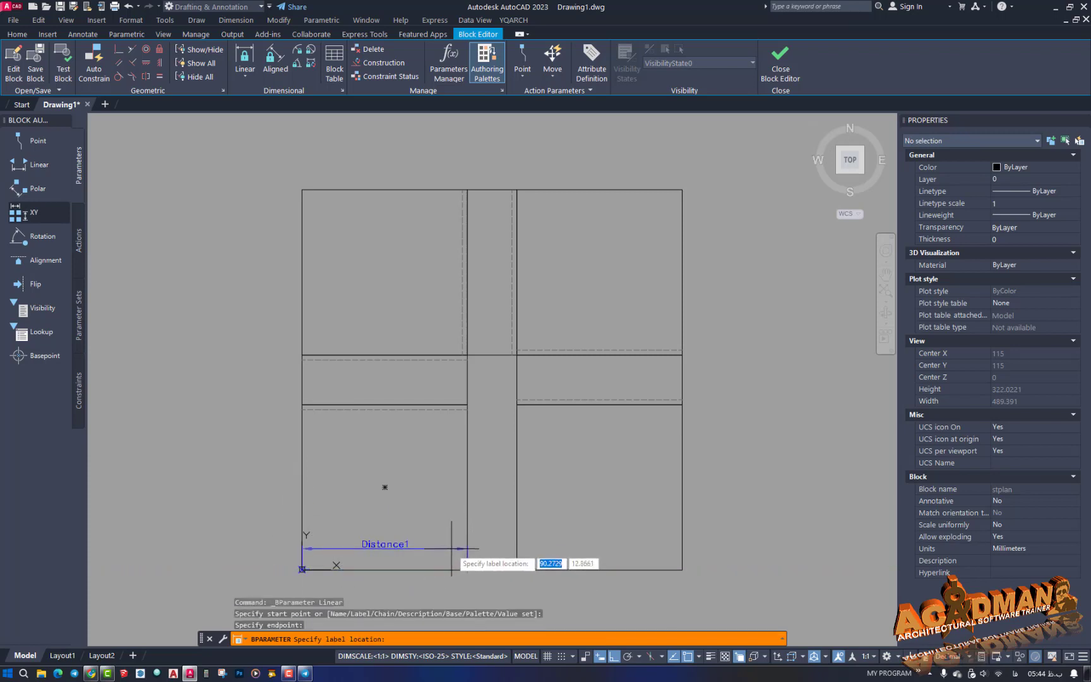
pyautogui.click(452, 548)
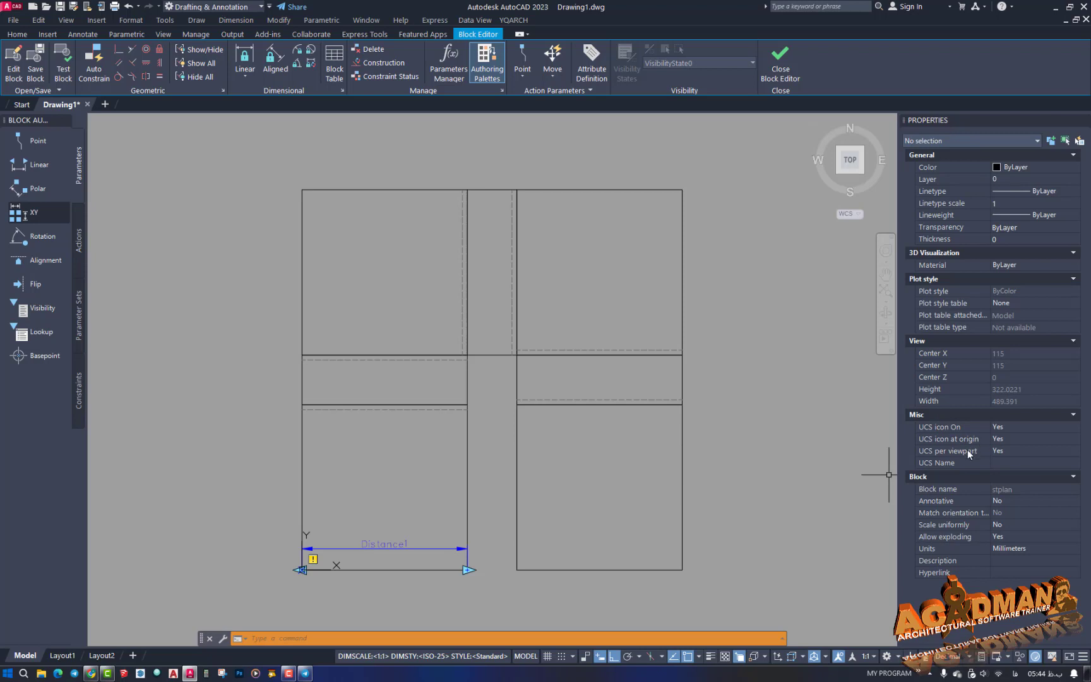
# Rename the linear parameter across the lower-left landing's bottom edge to w
pyautogui.click(430, 547)
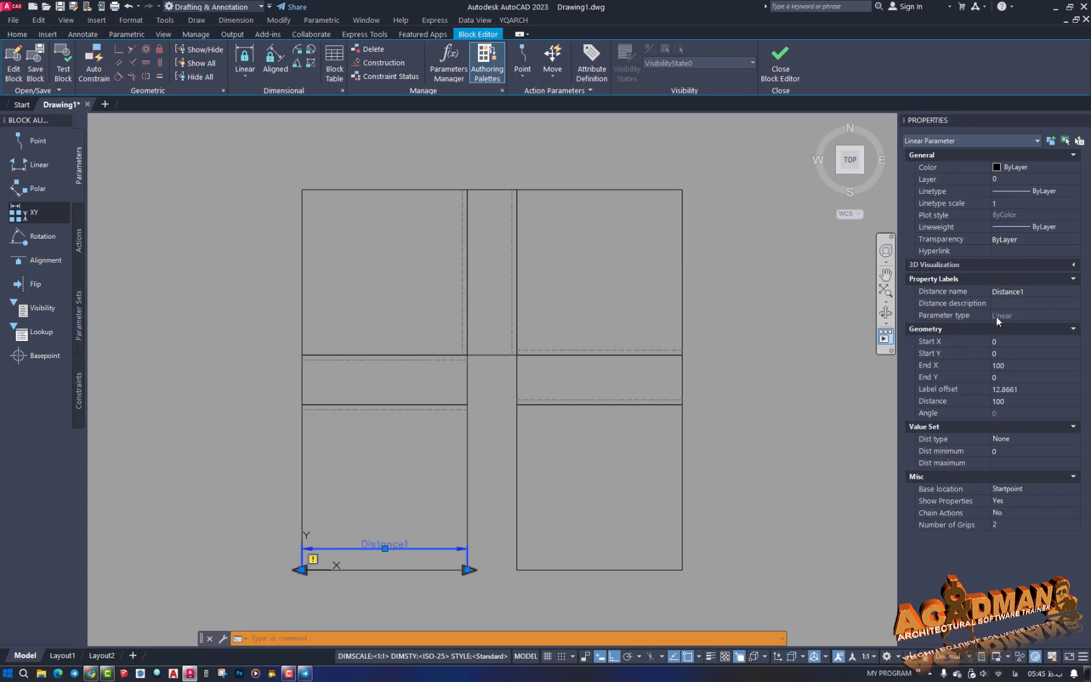
pyautogui.click(1028, 290)
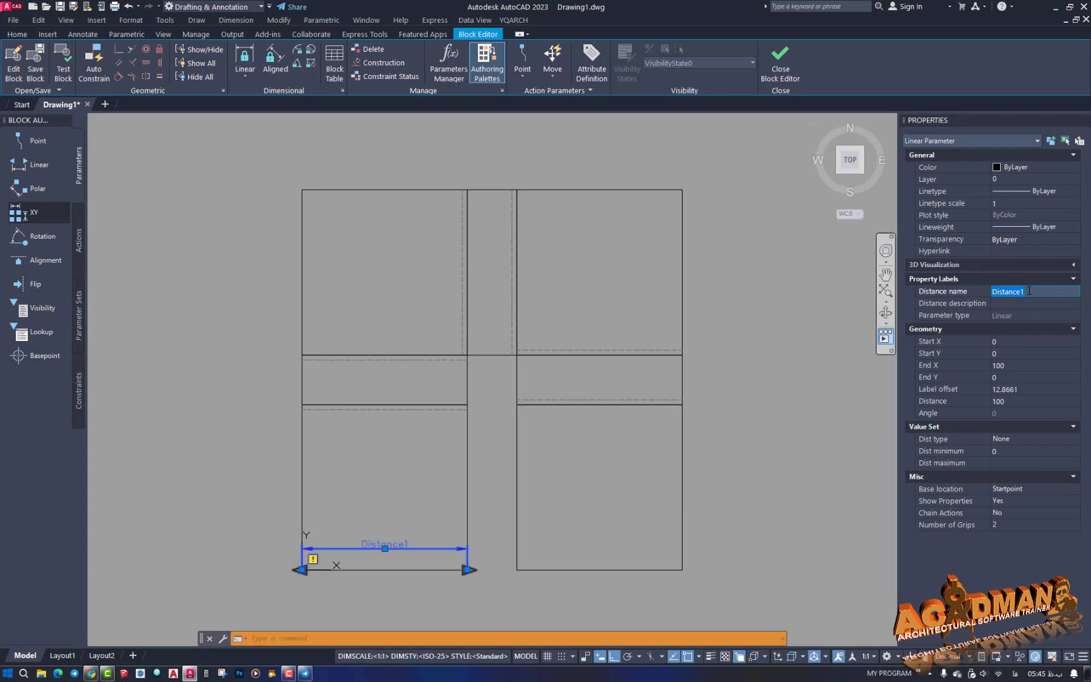
pyautogui.write('ص')
pyautogui.press('BackSpace')
pyautogui.hotkey('alt', 'shift')
pyautogui.write('w')
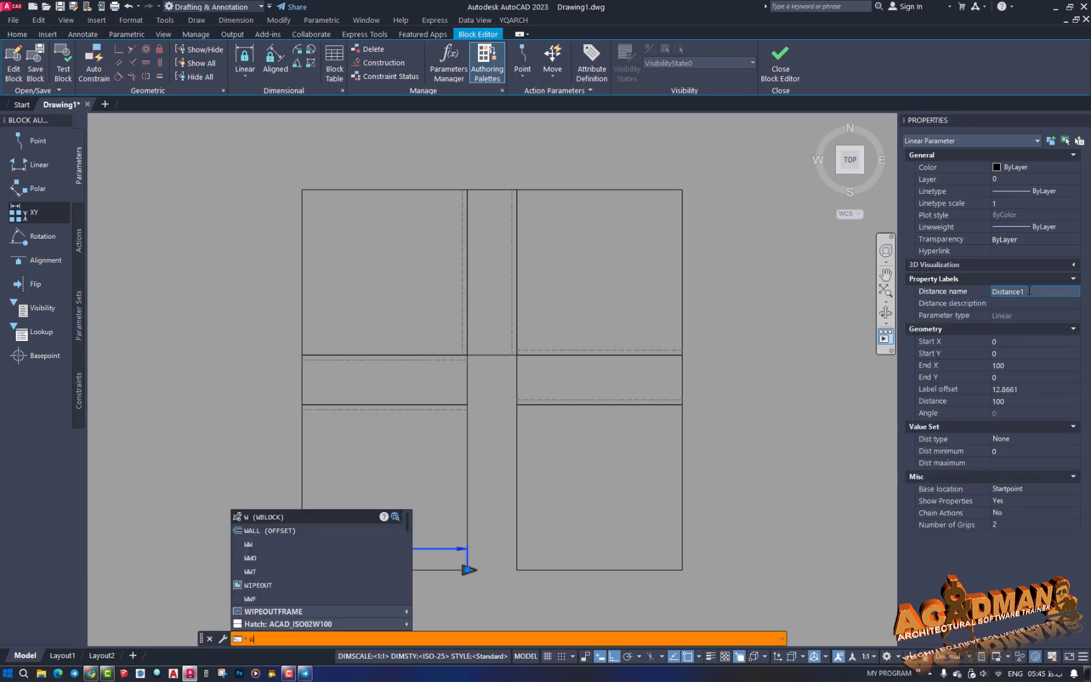
pyautogui.moveTo(1029, 291); pyautogui.dragTo(987, 300)
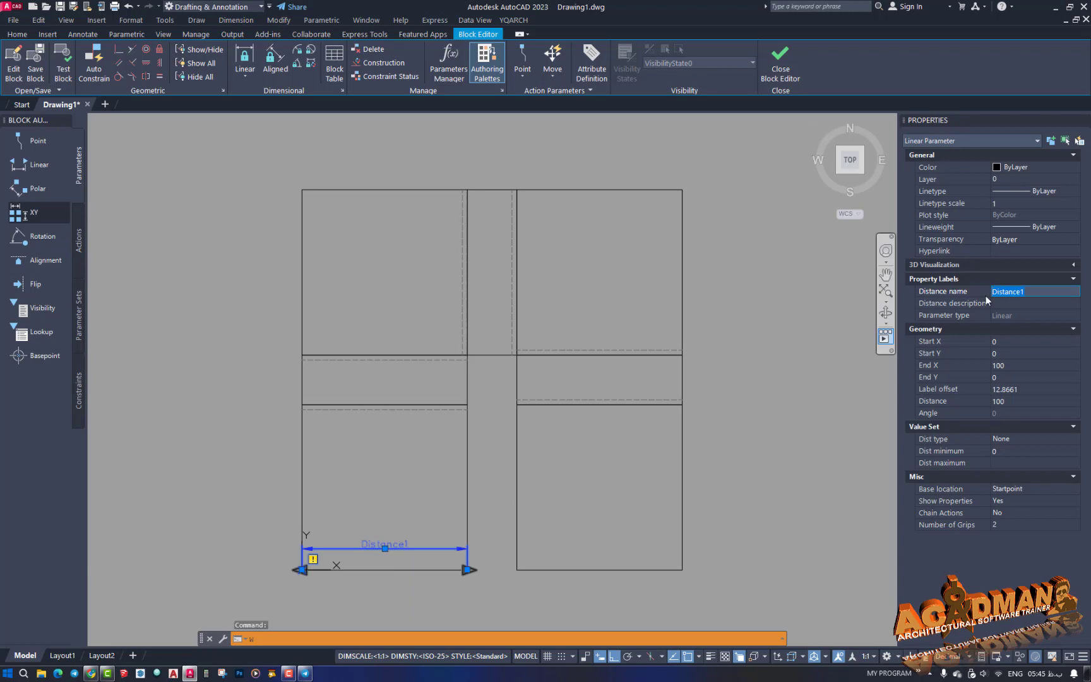
pyautogui.write('w')
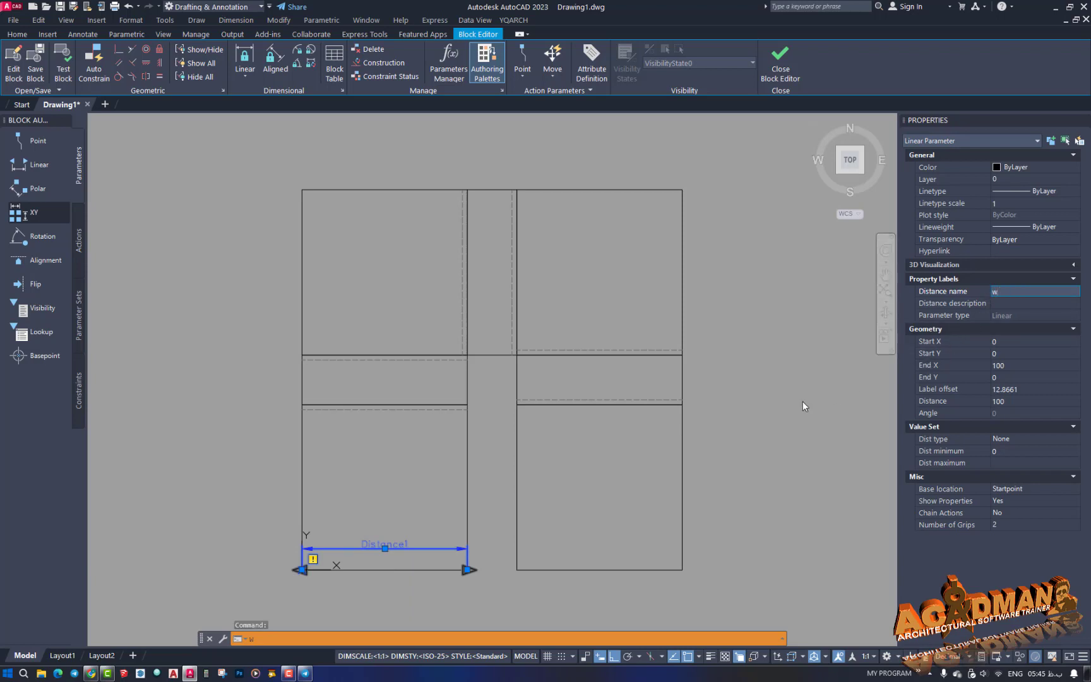
pyautogui.press('Return')
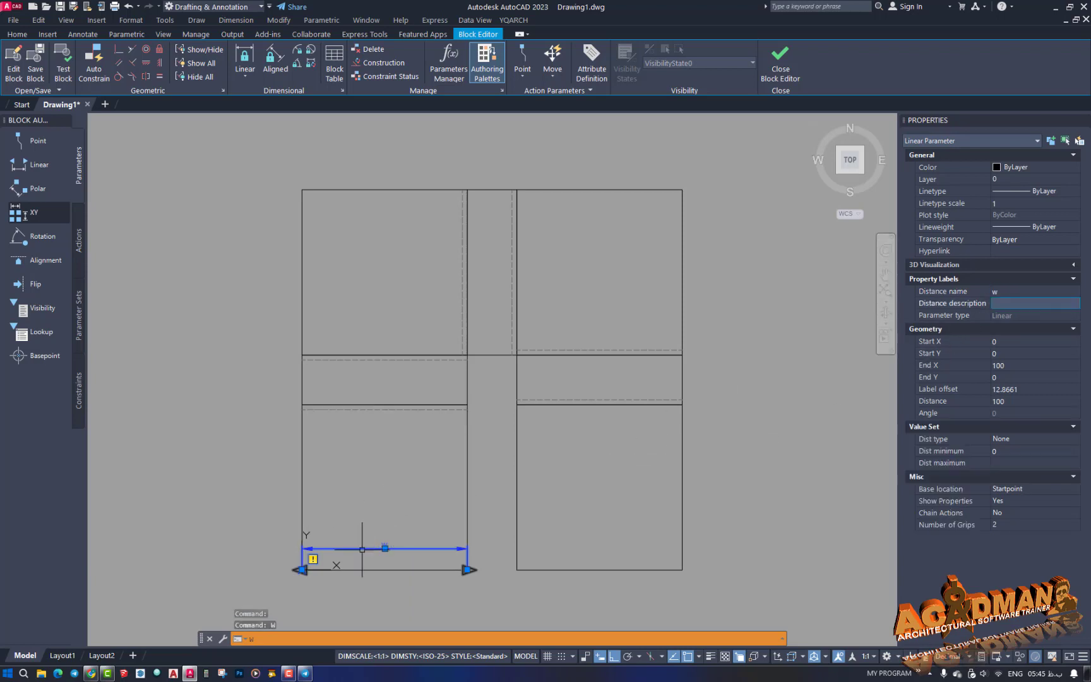
pyautogui.scroll(5, 361, 549)
pyautogui.scroll(-8, 467, 536)
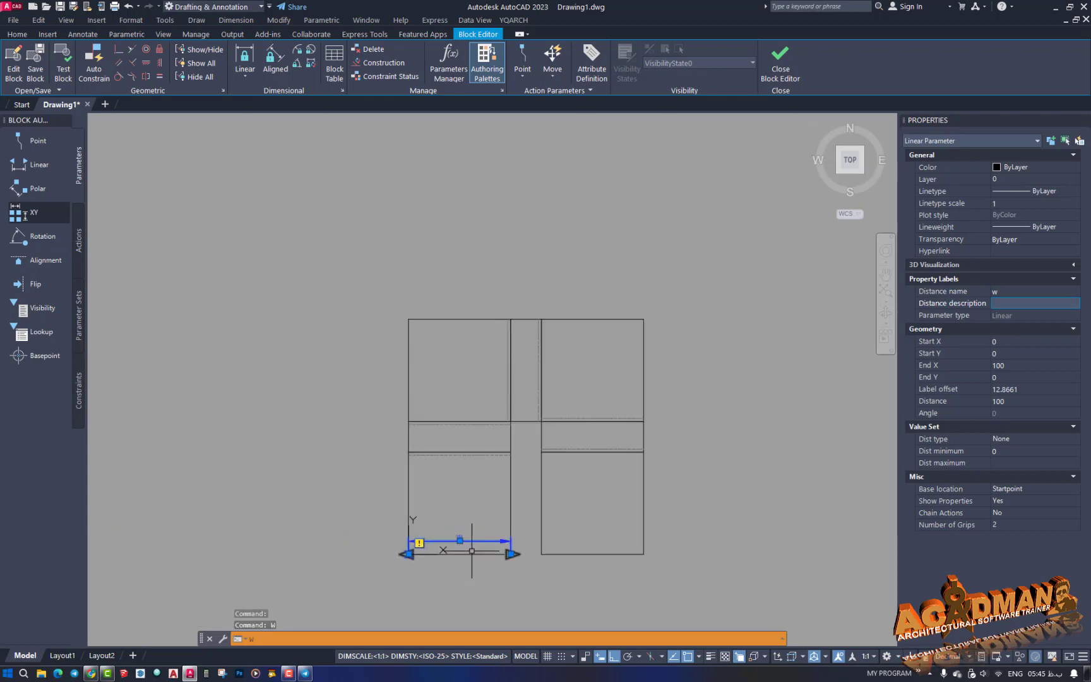
pyautogui.scroll(4, 472, 550)
pyautogui.moveTo(495, 536); pyautogui.dragTo(413, 539, button='middle')
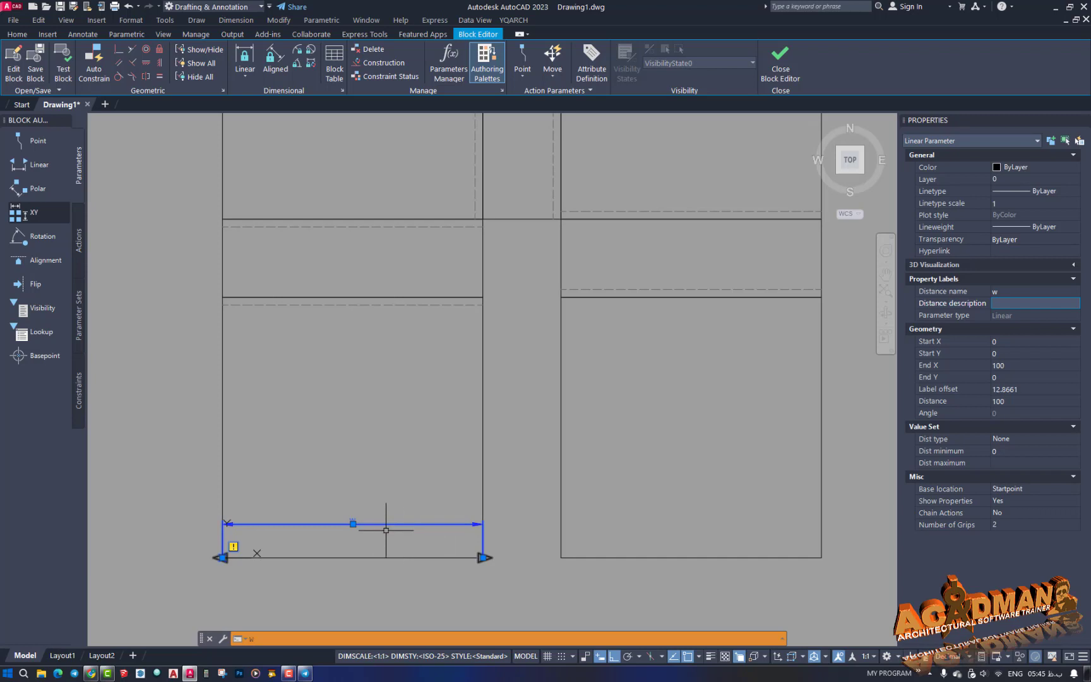
pyautogui.scroll(-2, 393, 535)
pyautogui.moveTo(389, 516); pyautogui.dragTo(390, 531, button='middle')
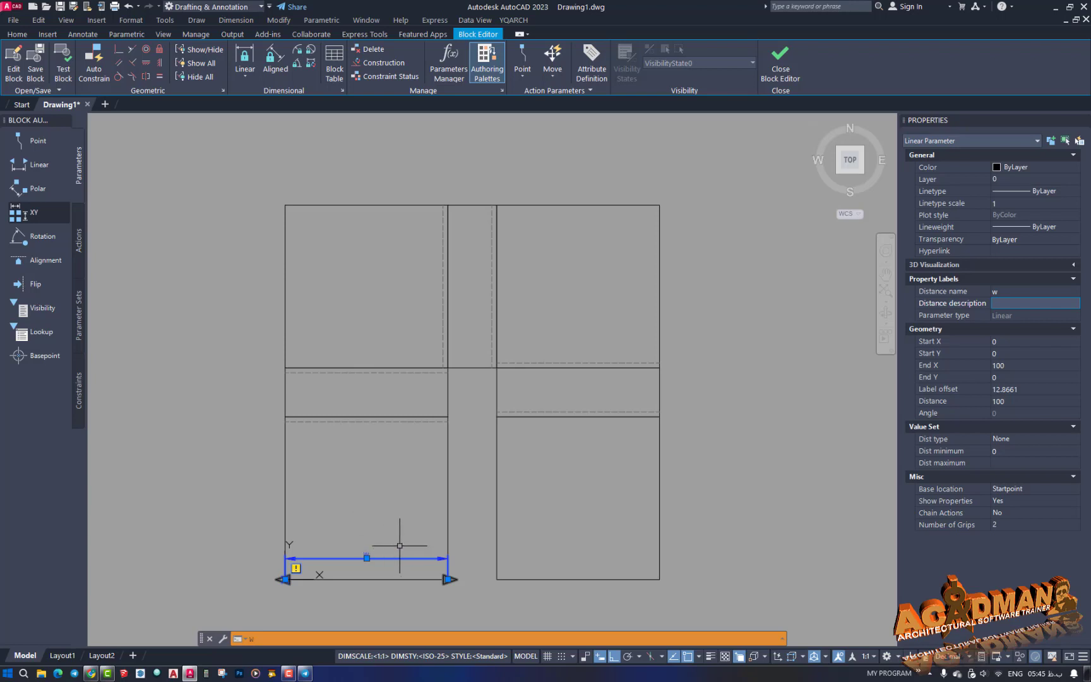
pyautogui.click(82, 256)
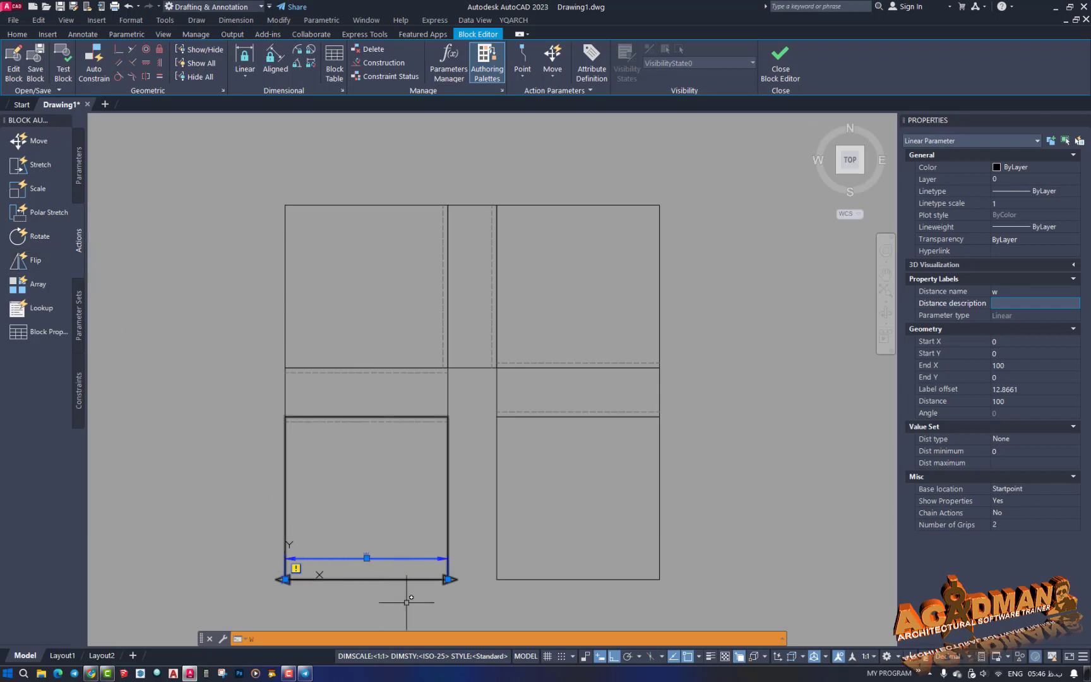
pyautogui.click(22, 171)
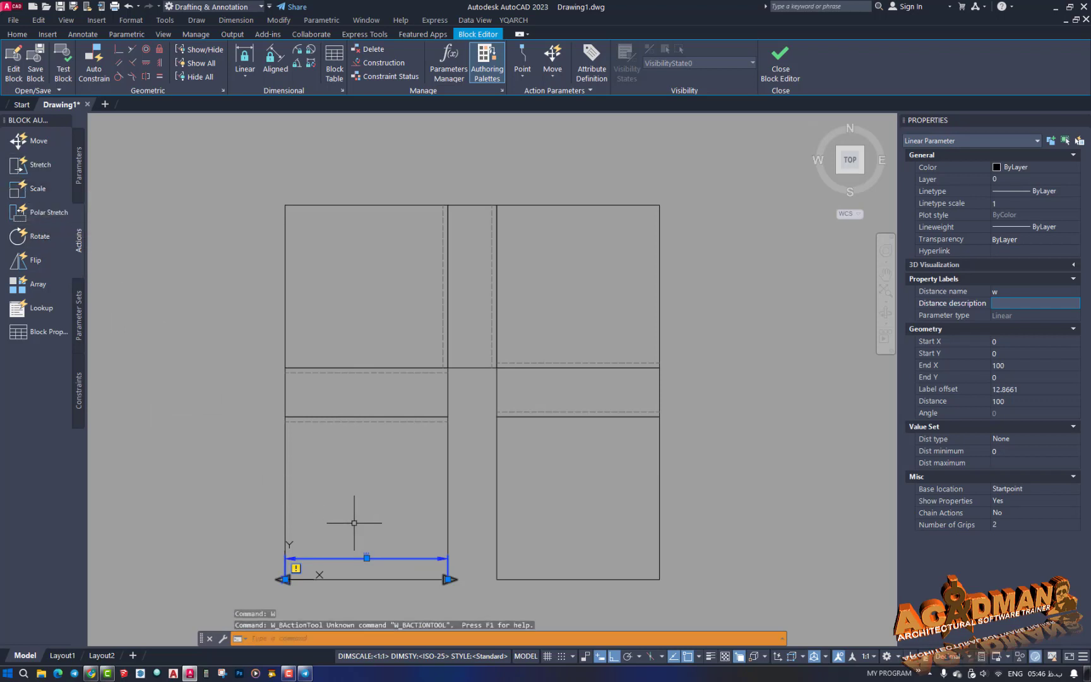
pyautogui.press('Escape')
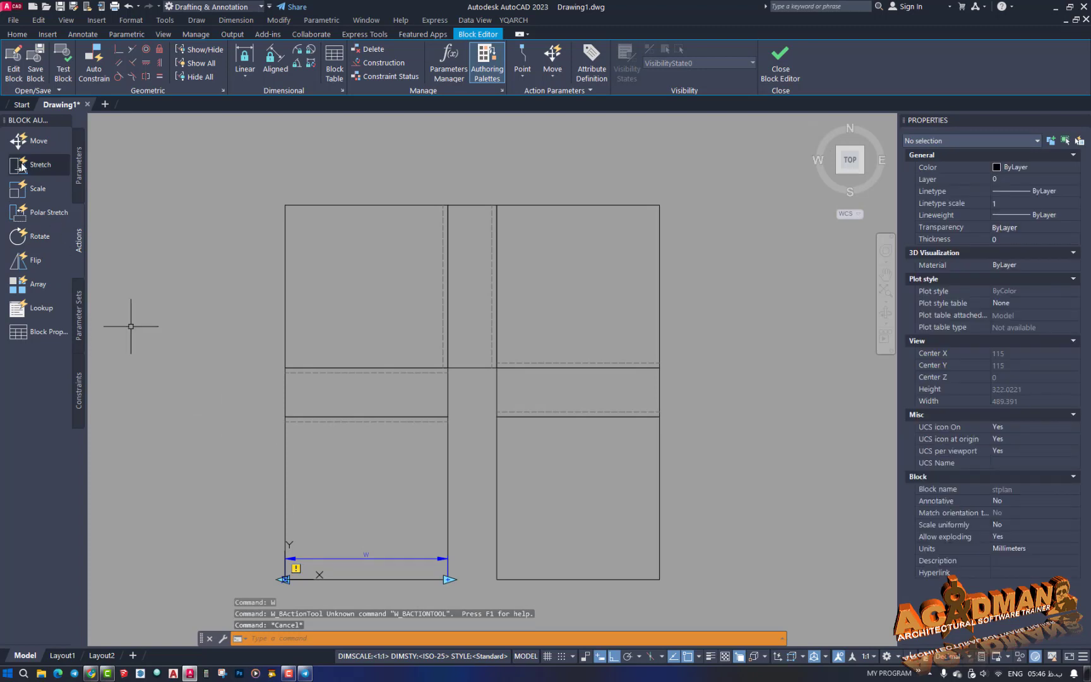
pyautogui.click(27, 167)
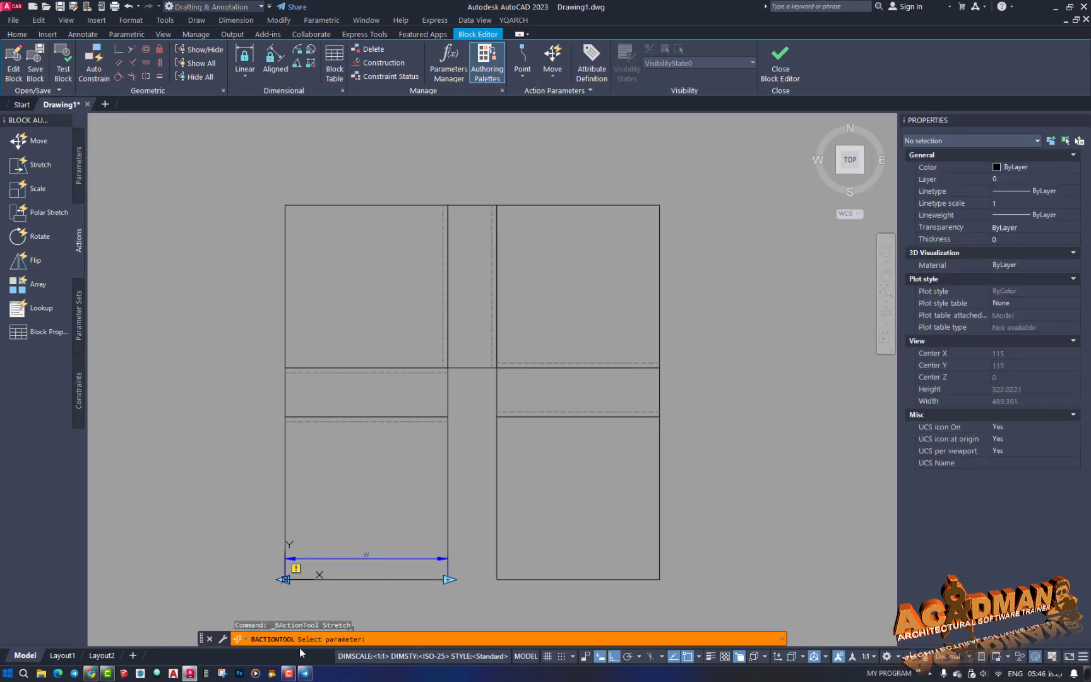
pyautogui.click(382, 558)
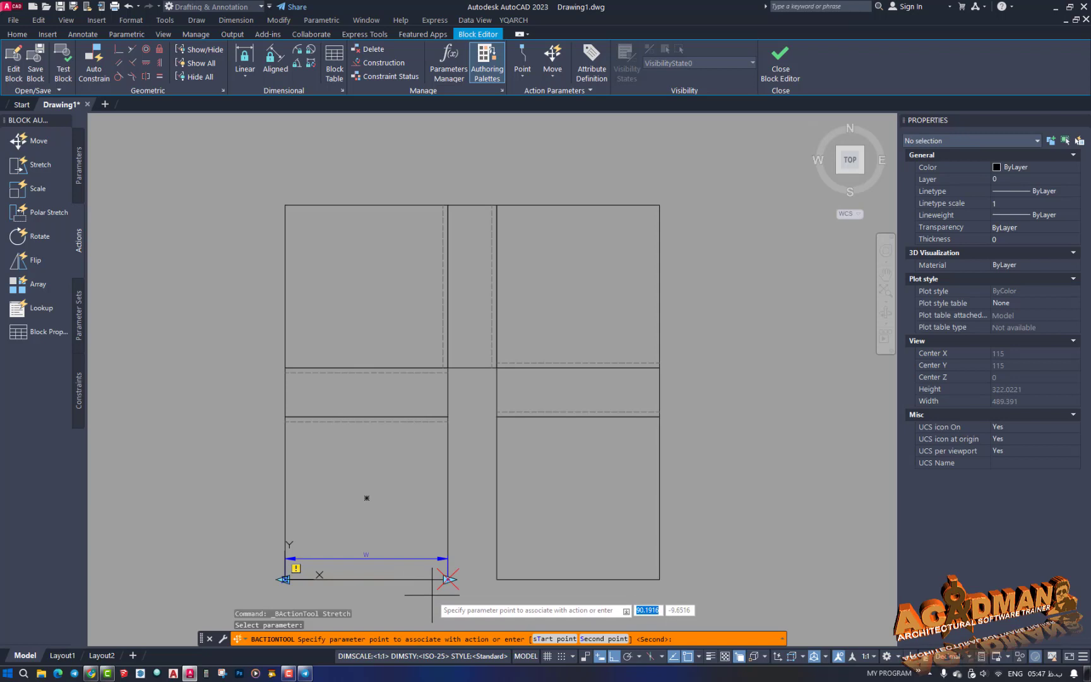
pyautogui.press('Escape')
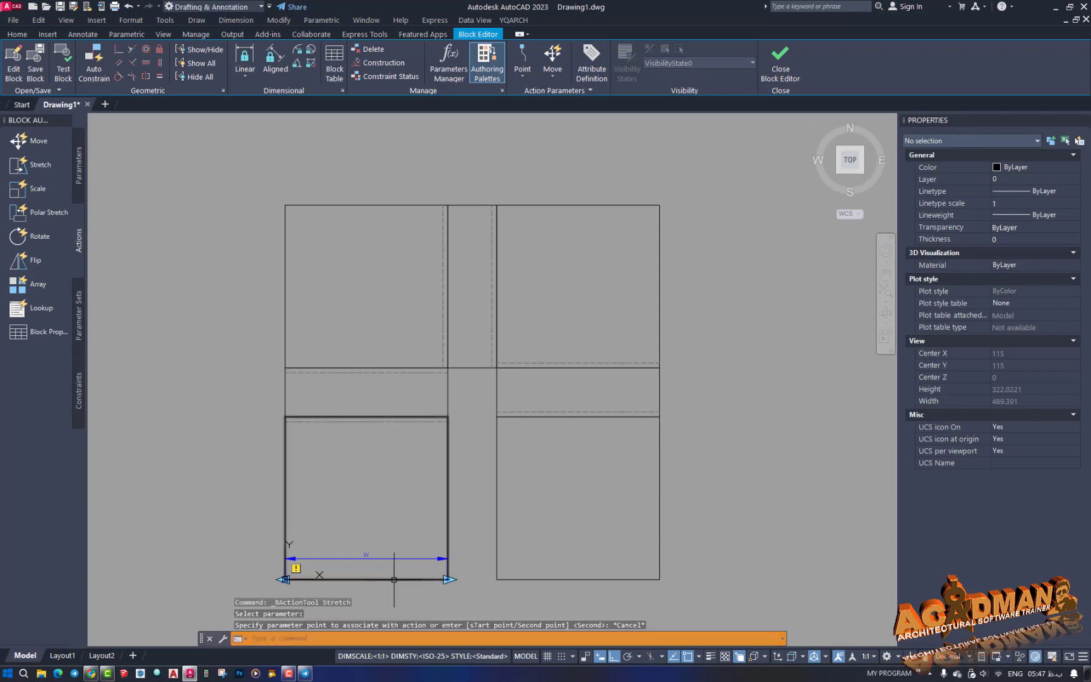
# Set the w parameter's number of grips to 1
pyautogui.click(366, 558)
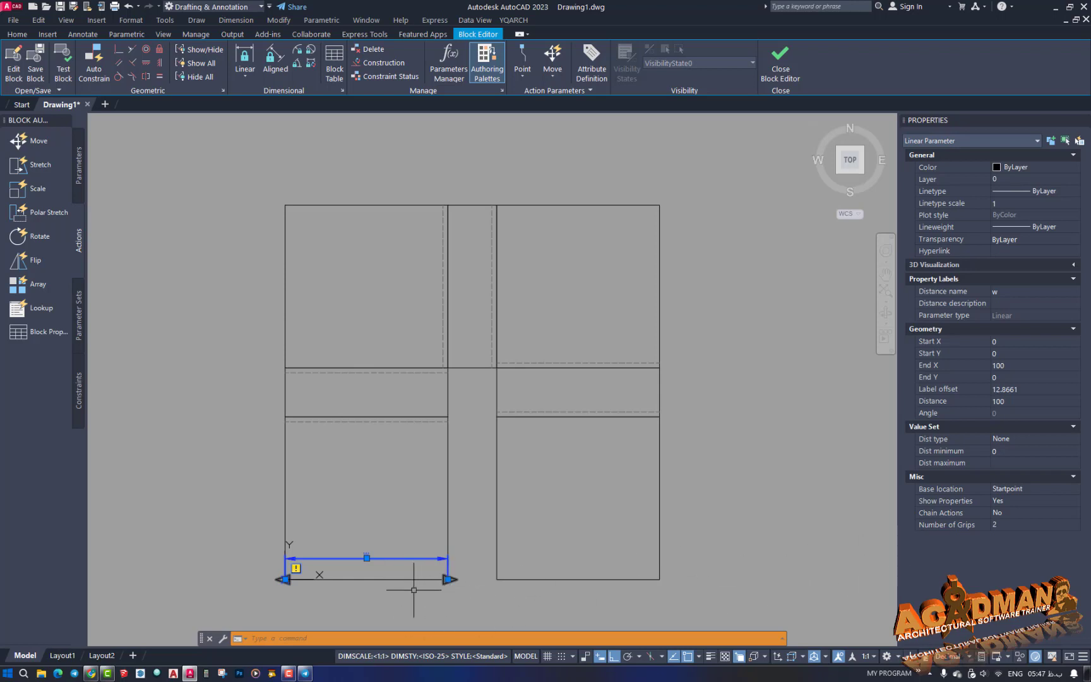
pyautogui.click(999, 524)
pyautogui.click(999, 524)
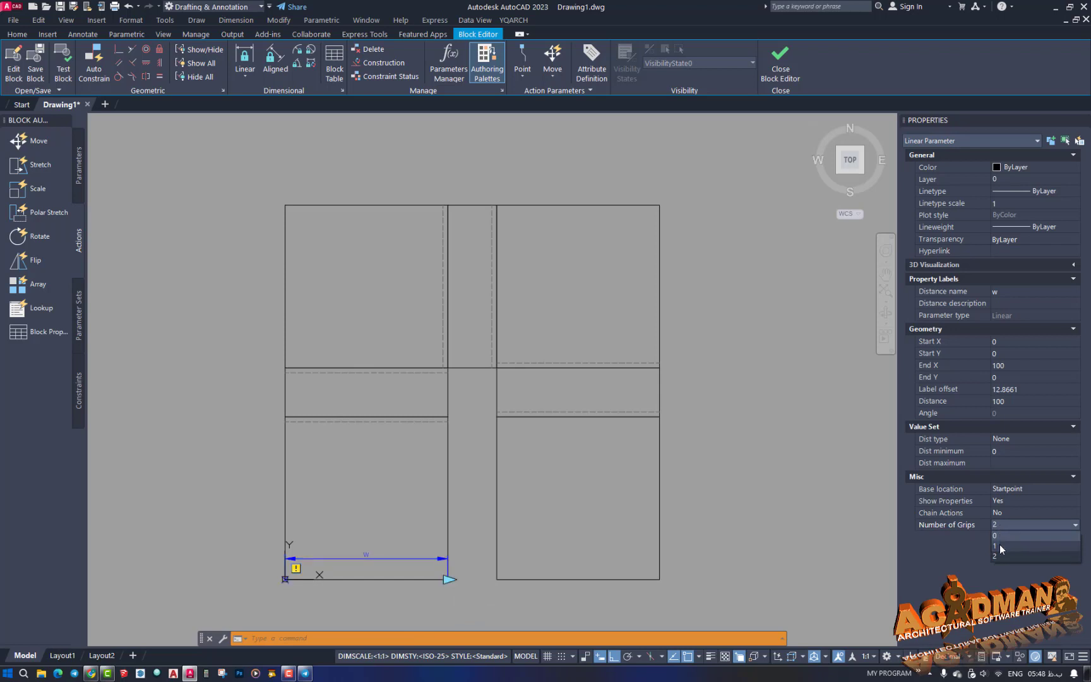
pyautogui.click(1000, 546)
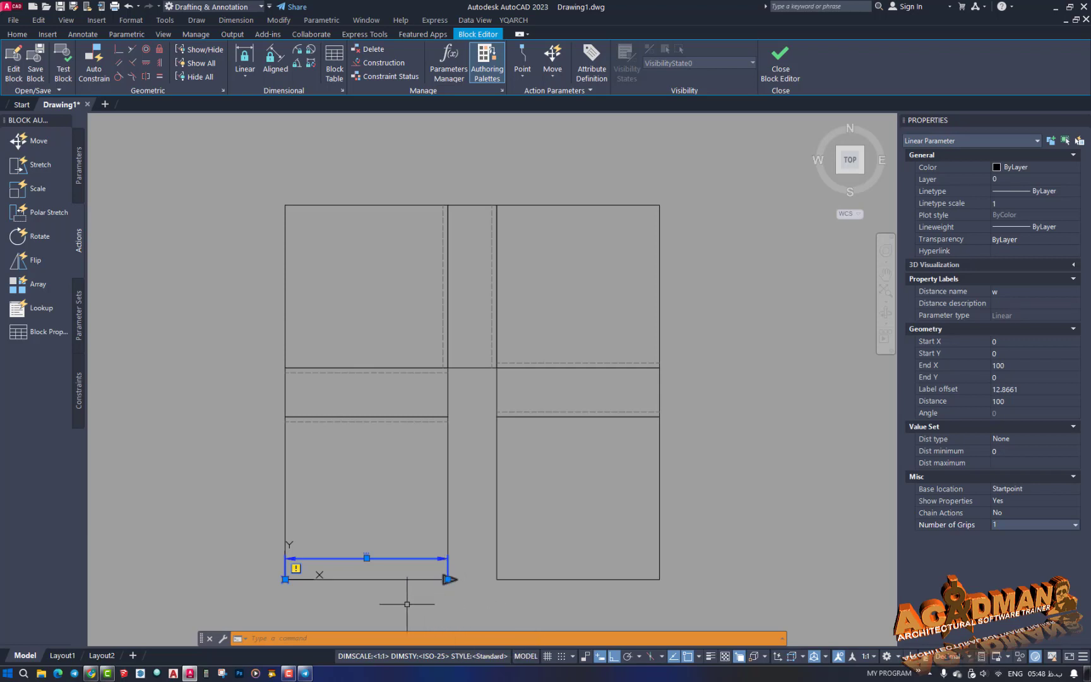
# Add a Stretch action at w's right end, framing the plan from just inside the left landings' right edges rightward, with all linework selected
pyautogui.click(22, 165)
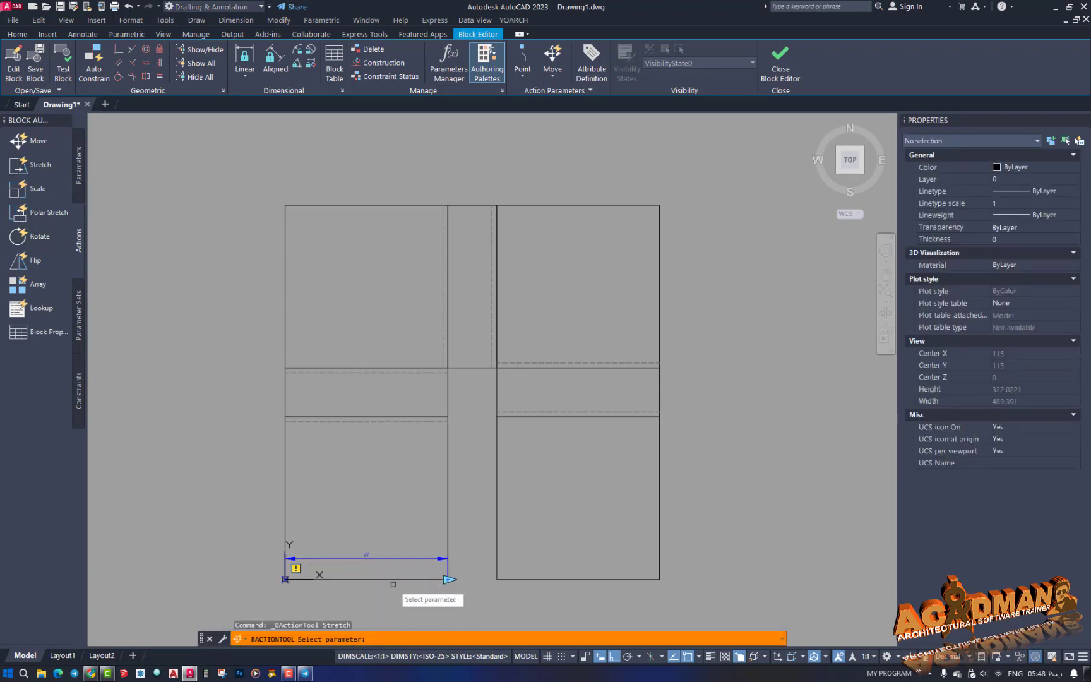
pyautogui.click(377, 557)
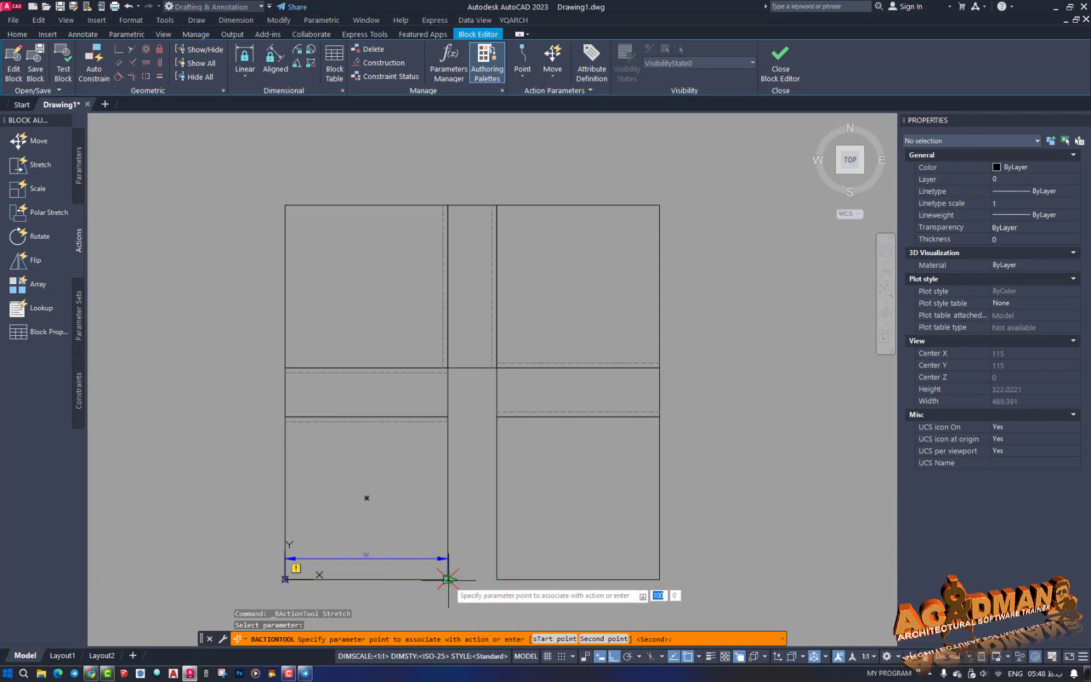
pyautogui.click(448, 579)
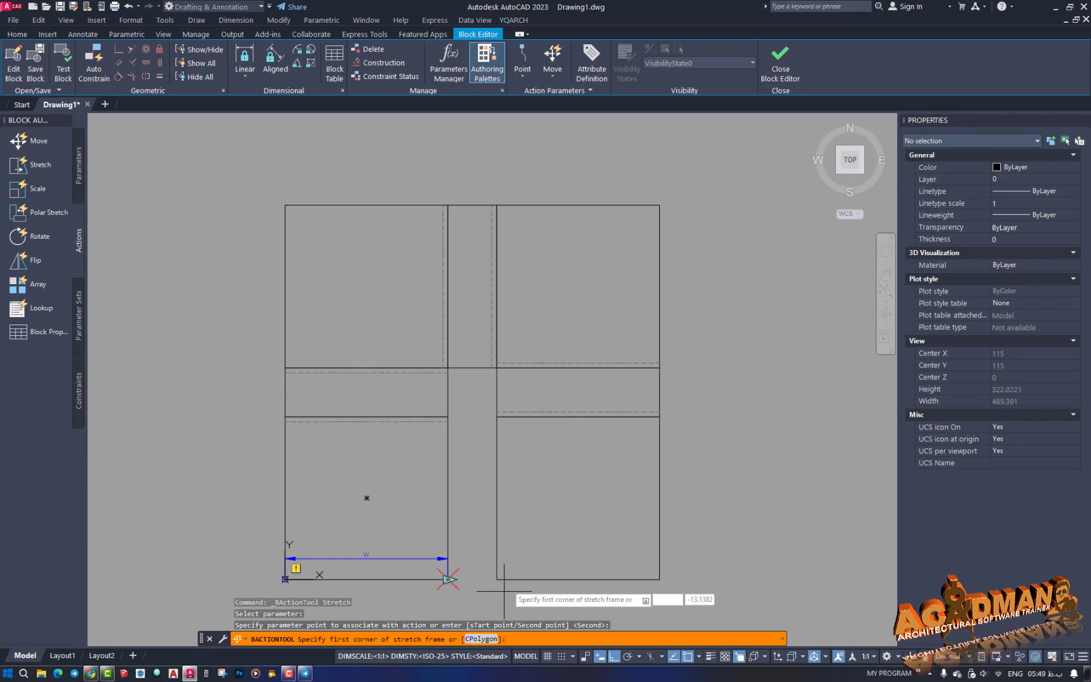
pyautogui.click(687, 170)
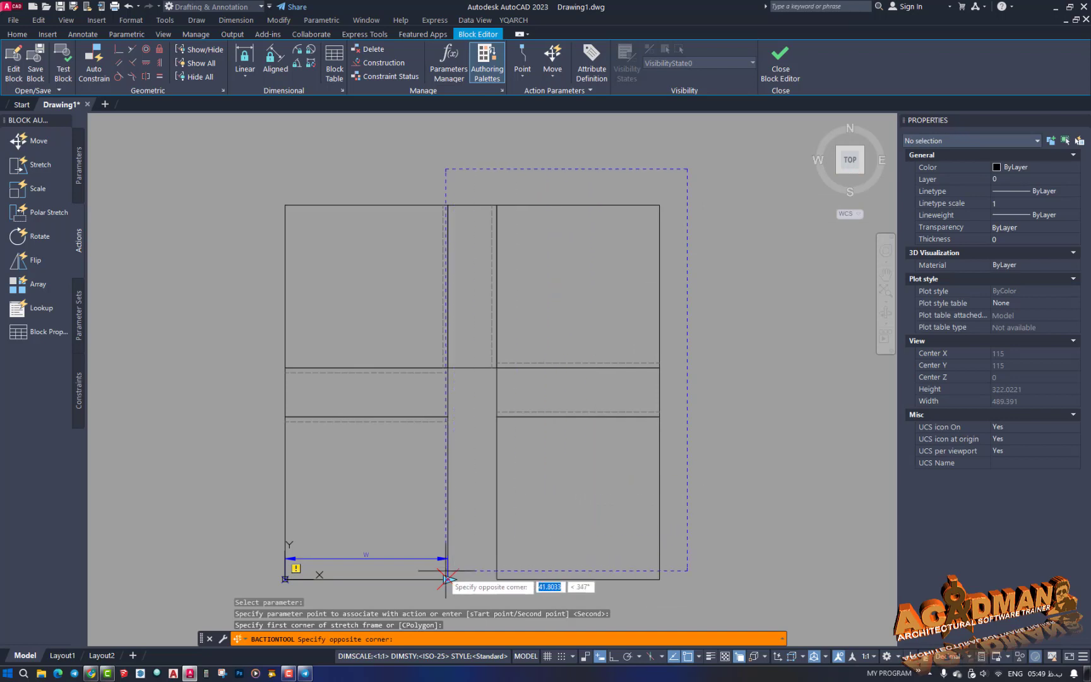
pyautogui.click(409, 602)
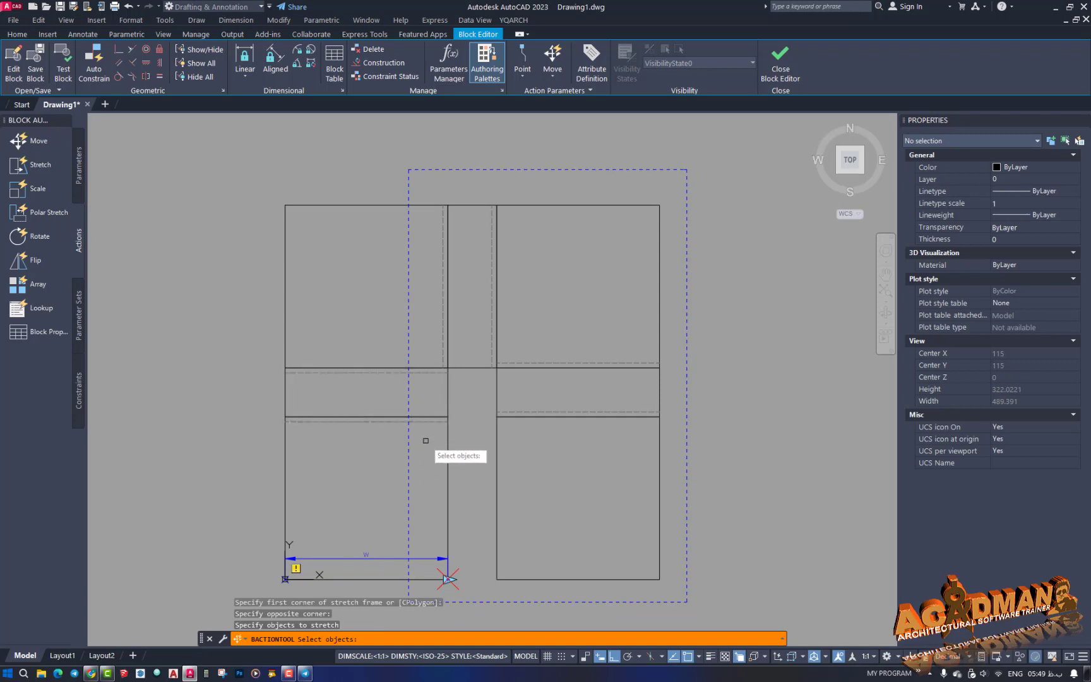
pyautogui.click(667, 187)
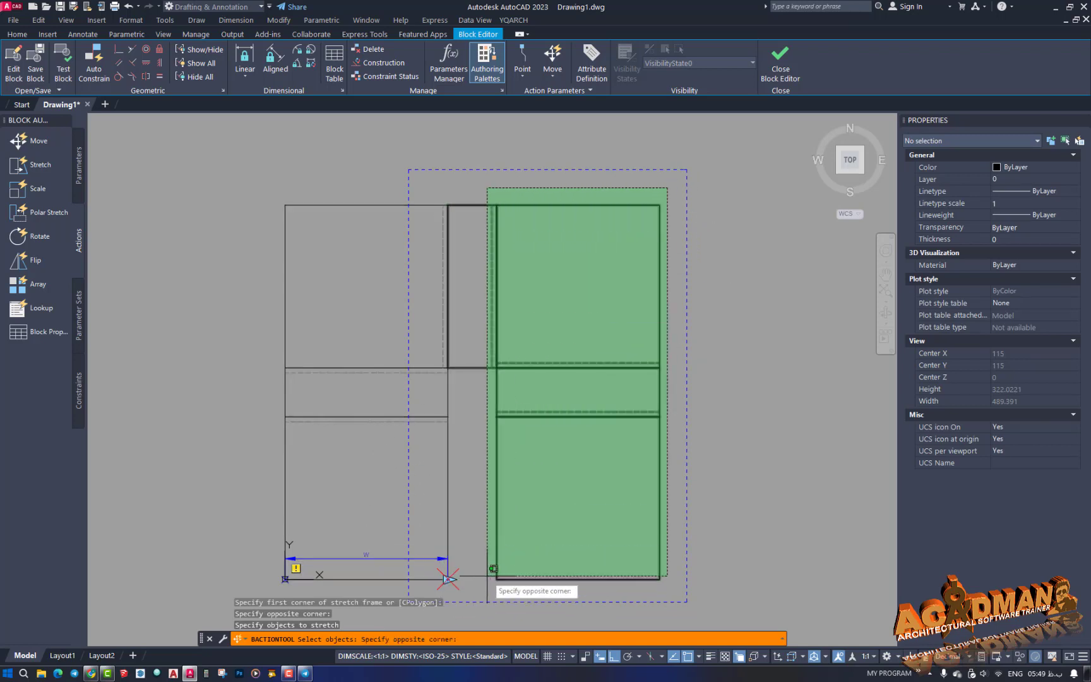
pyautogui.click(437, 590)
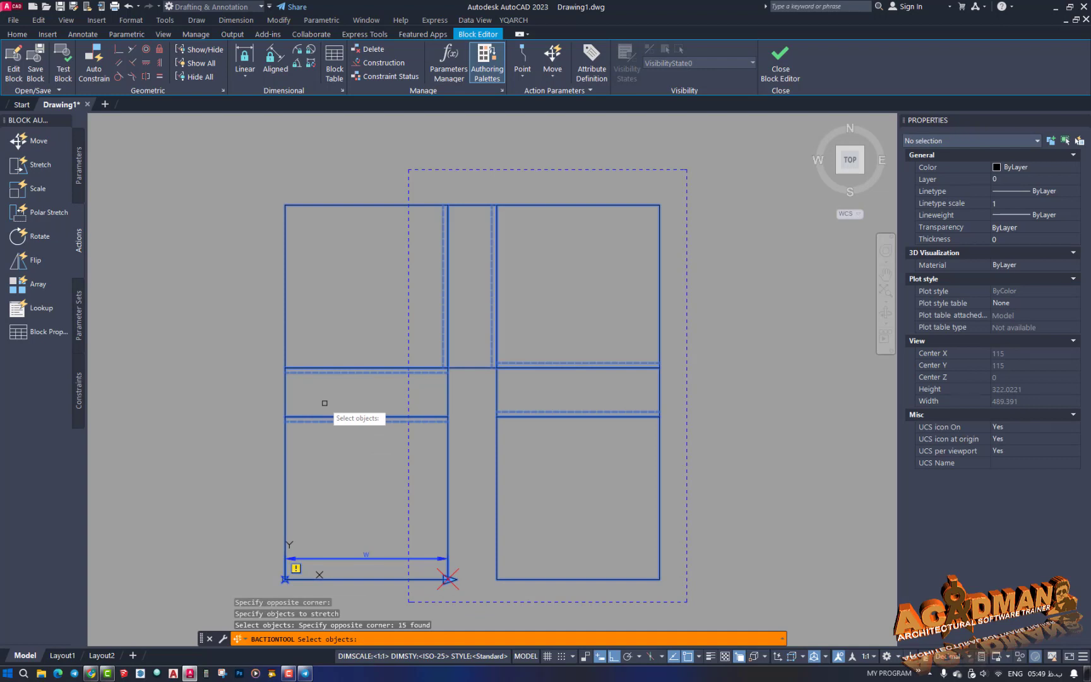
pyautogui.press('Return')
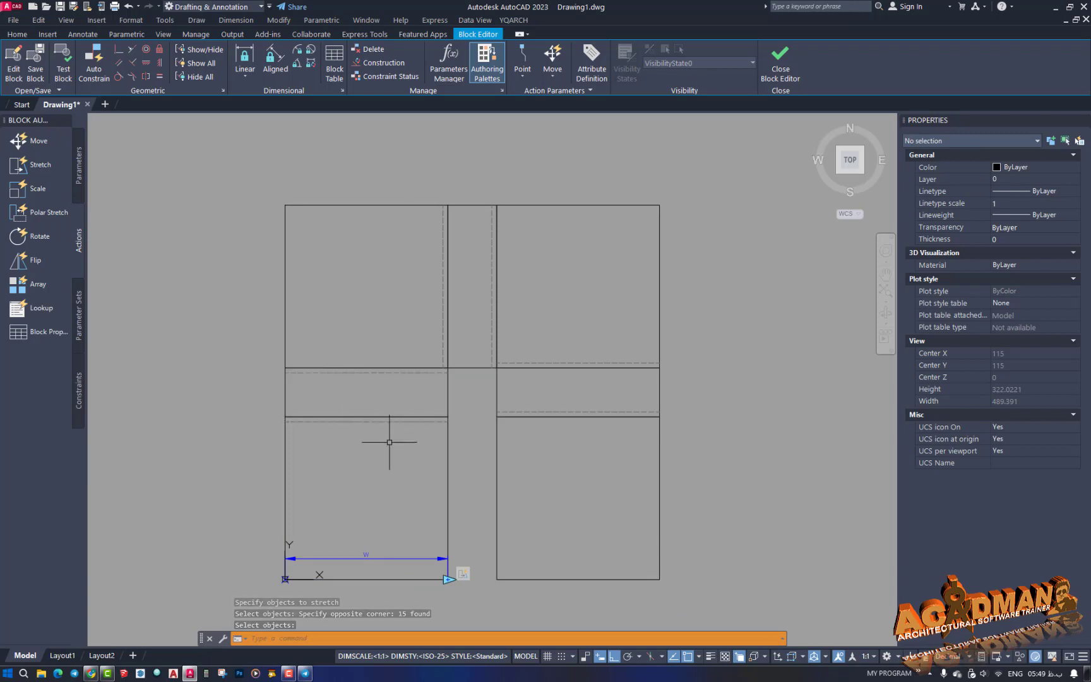
# Test the stplan block by stretching its w grip rightward to about 274 mm
pyautogui.click(63, 75)
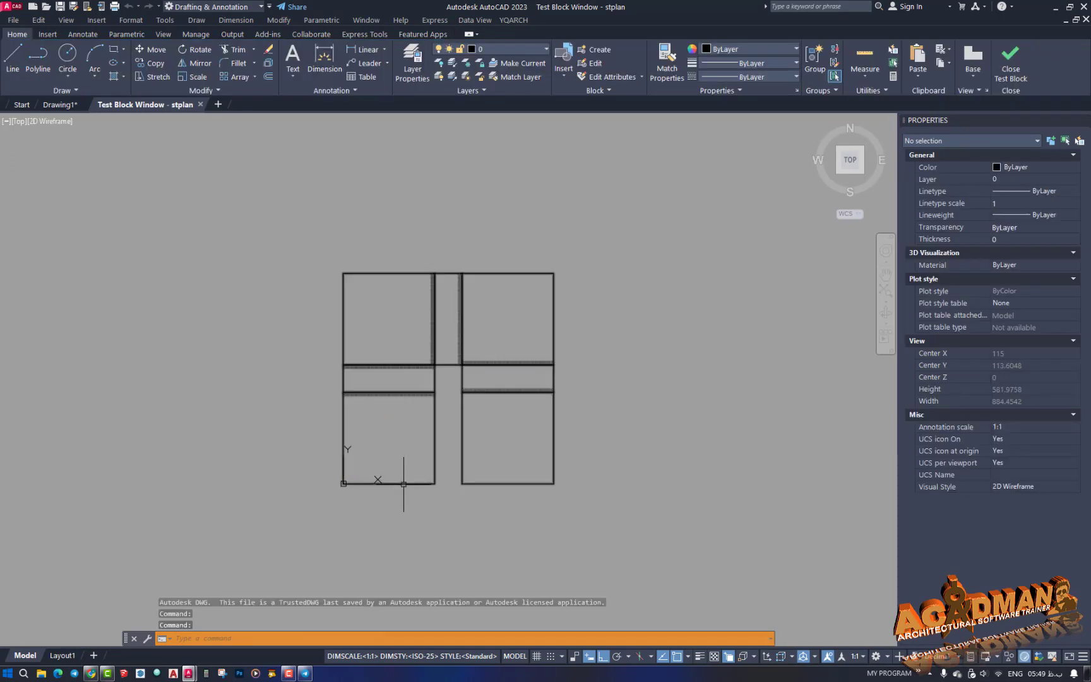
pyautogui.click(403, 484)
pyautogui.scroll(2, 433, 484)
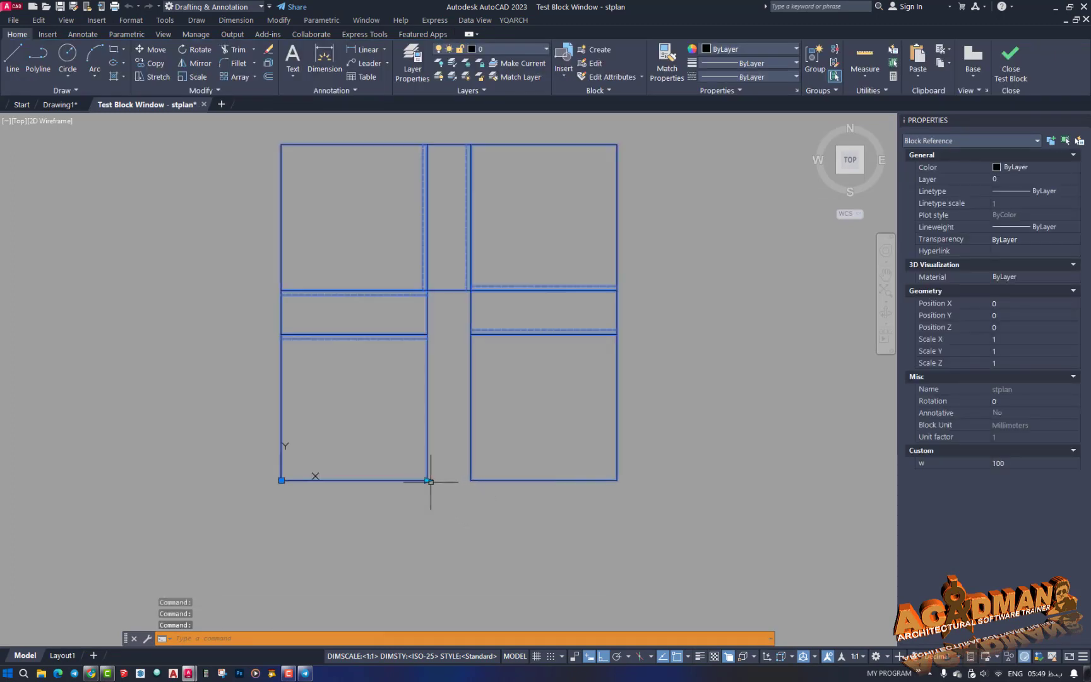
pyautogui.click(427, 480)
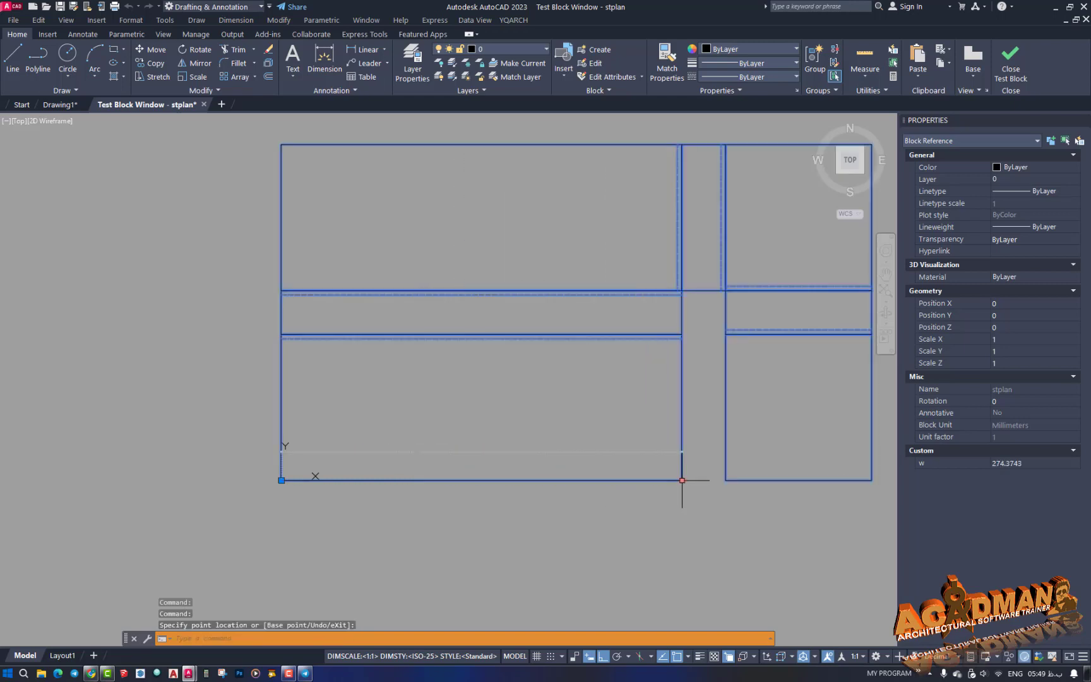
pyautogui.scroll(-2, 548, 475)
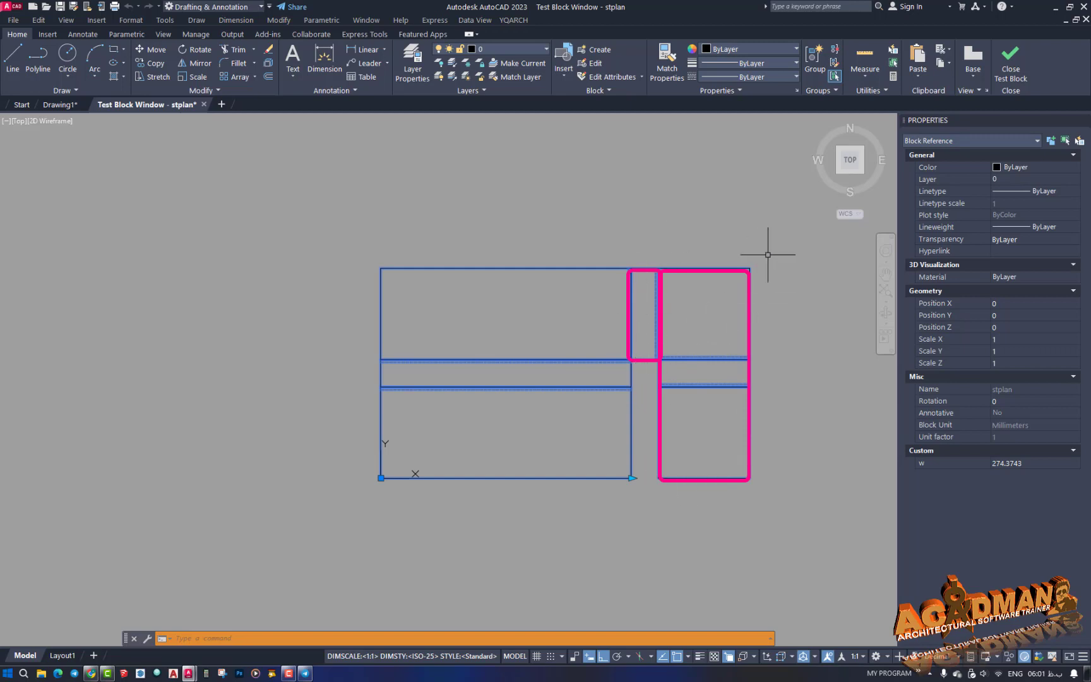
# Reset the widened test block to its defaults and close the test window
pyautogui.click(631, 478)
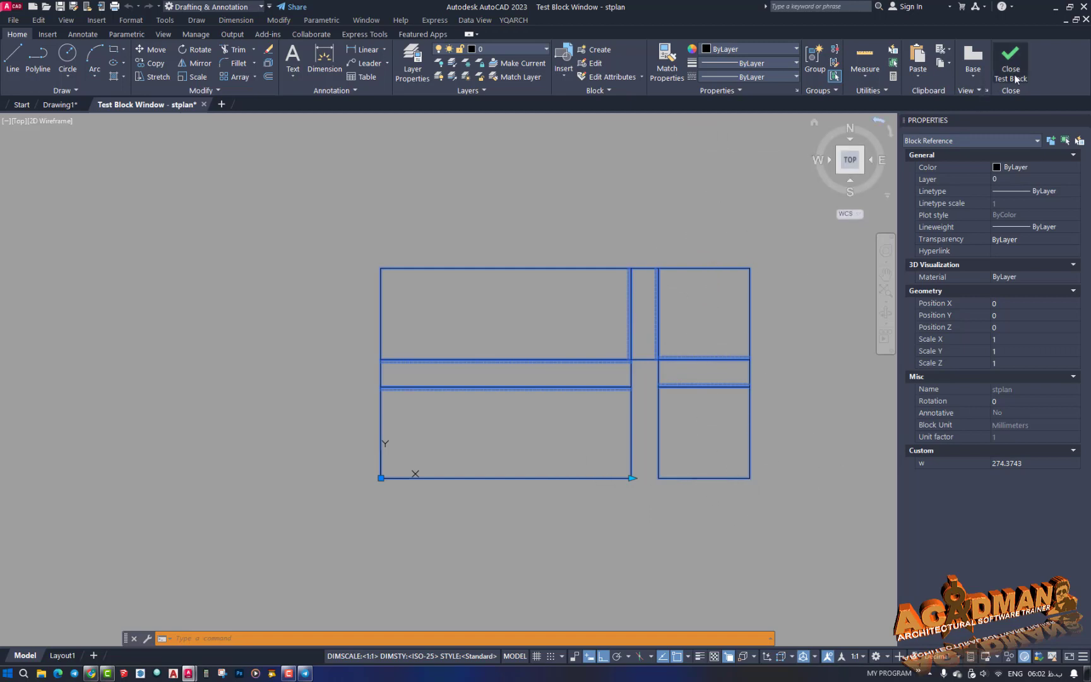
pyautogui.rightClick(537, 325)
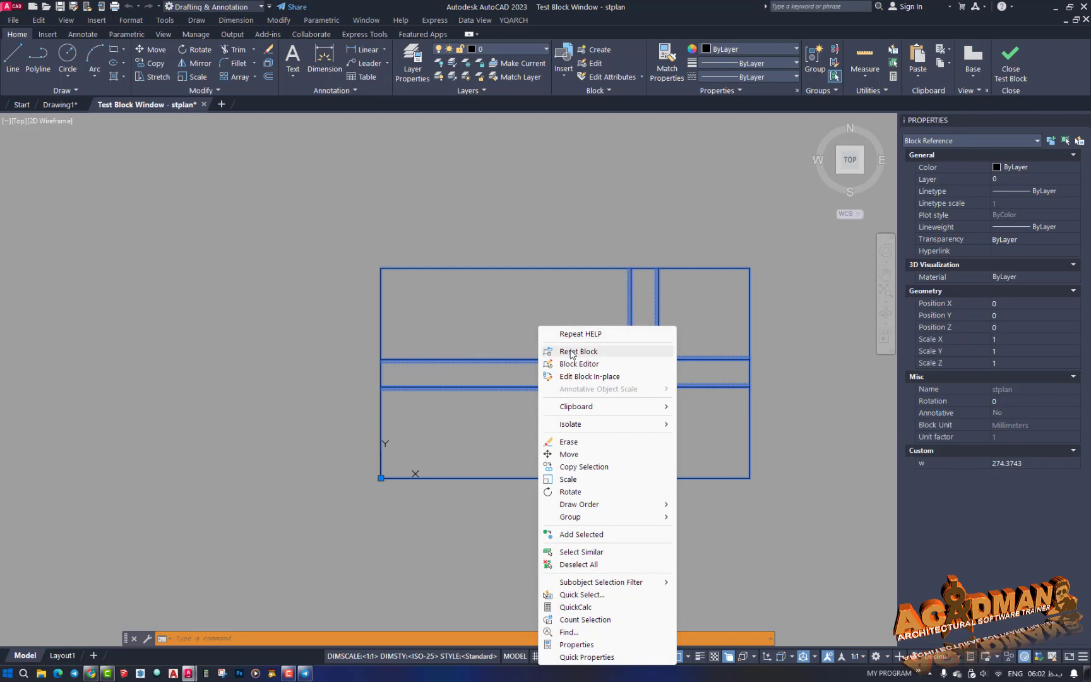
pyautogui.click(570, 350)
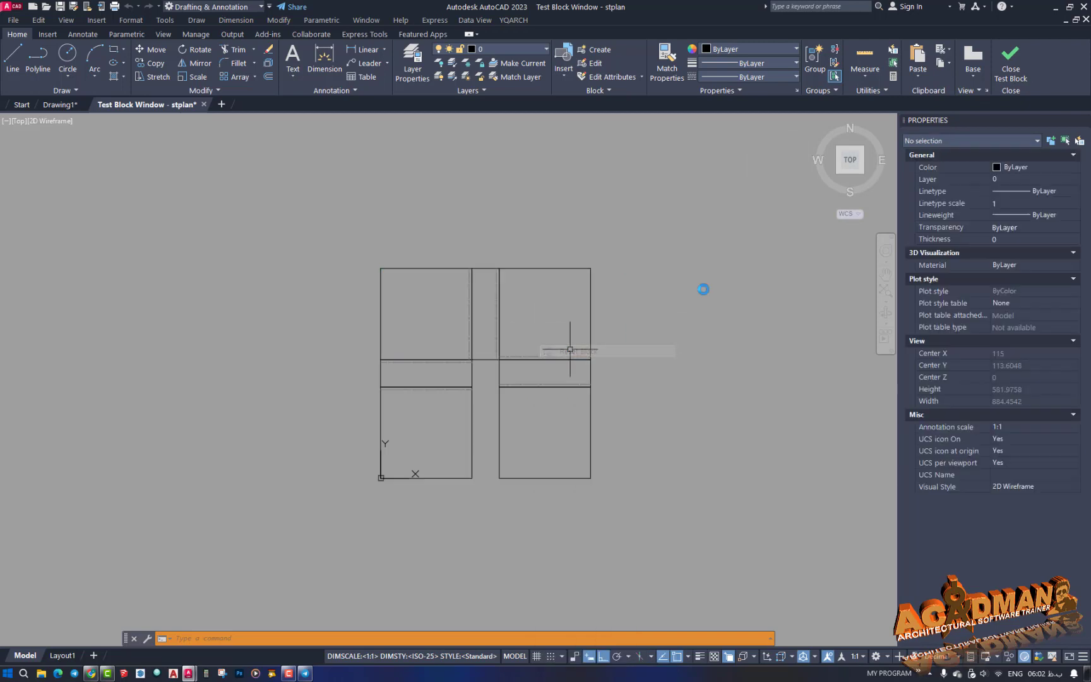
pyautogui.click(1013, 69)
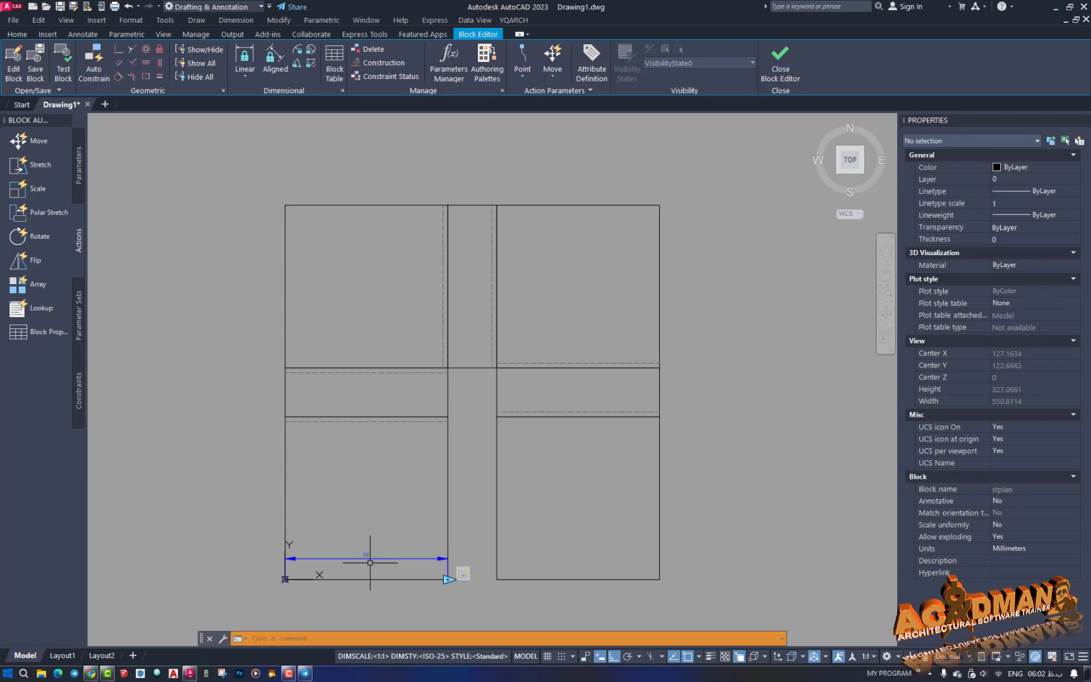
# Add a second Stretch action at w's right end, framing only the plan's far right edge and selecting the right-hand landings and flight lines
pyautogui.click(36, 166)
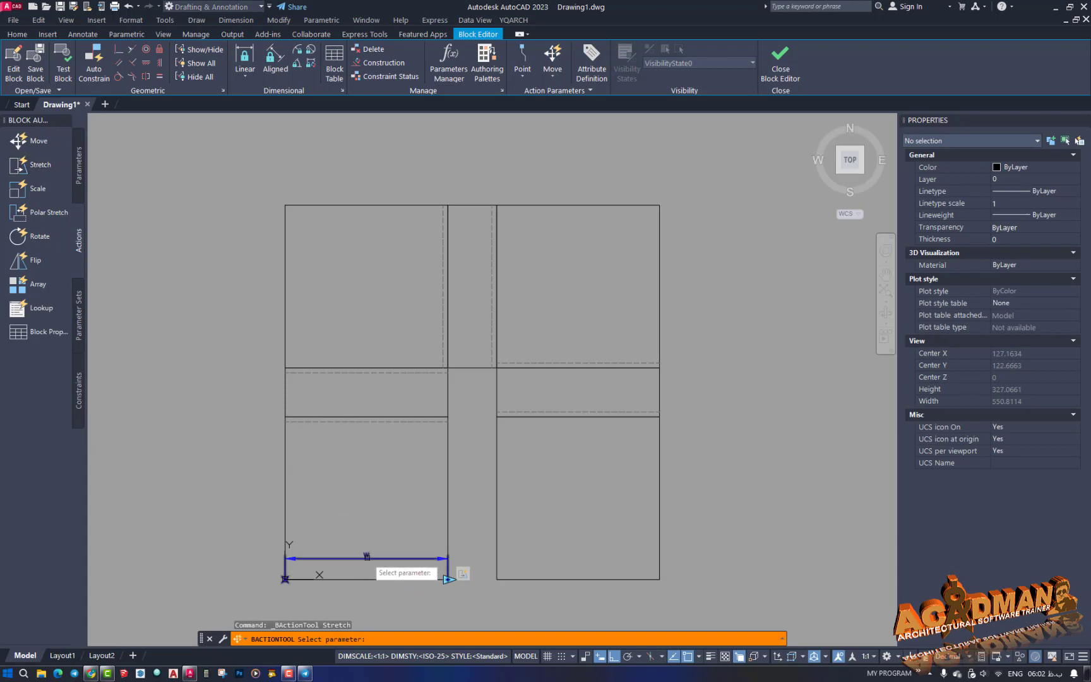
pyautogui.click(446, 578)
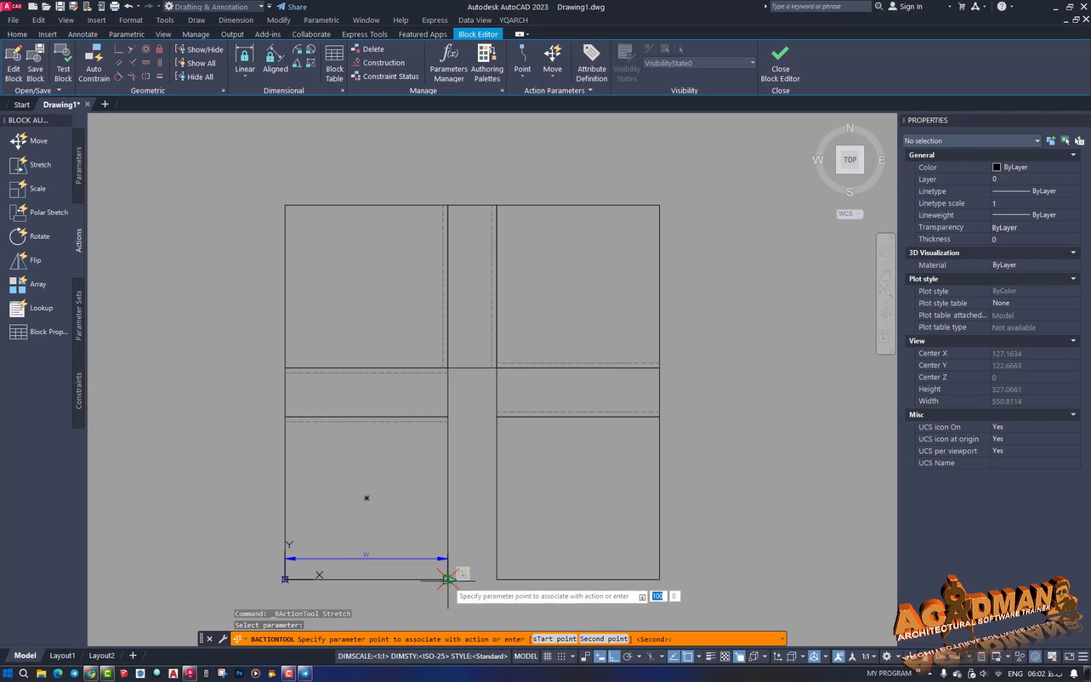
pyautogui.click(448, 578)
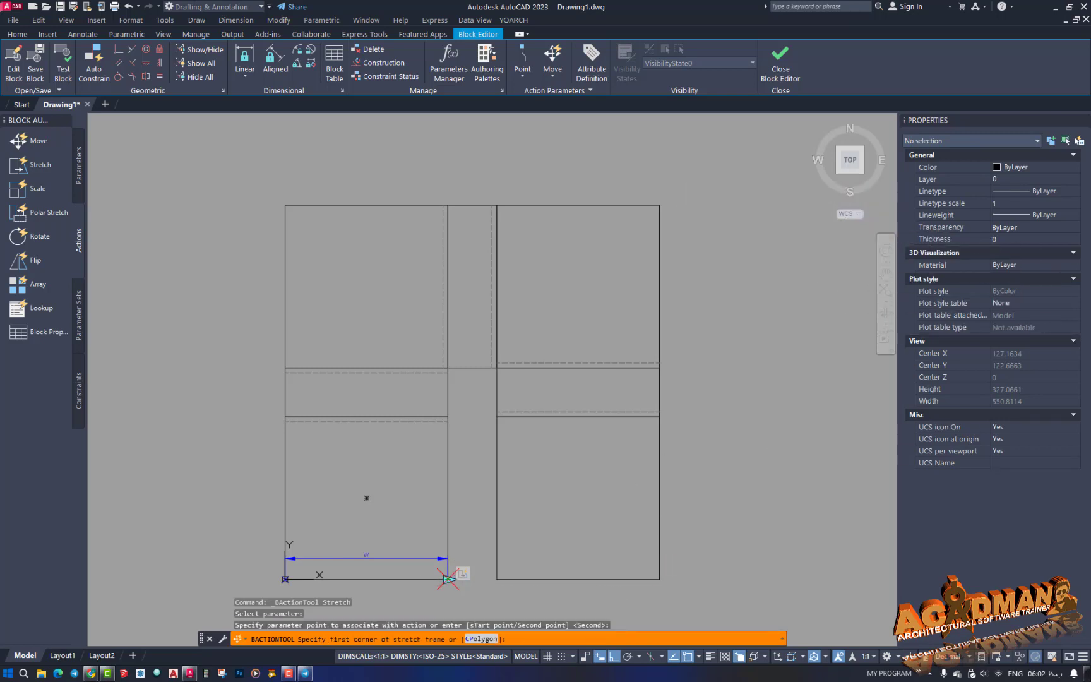
pyautogui.click(692, 175)
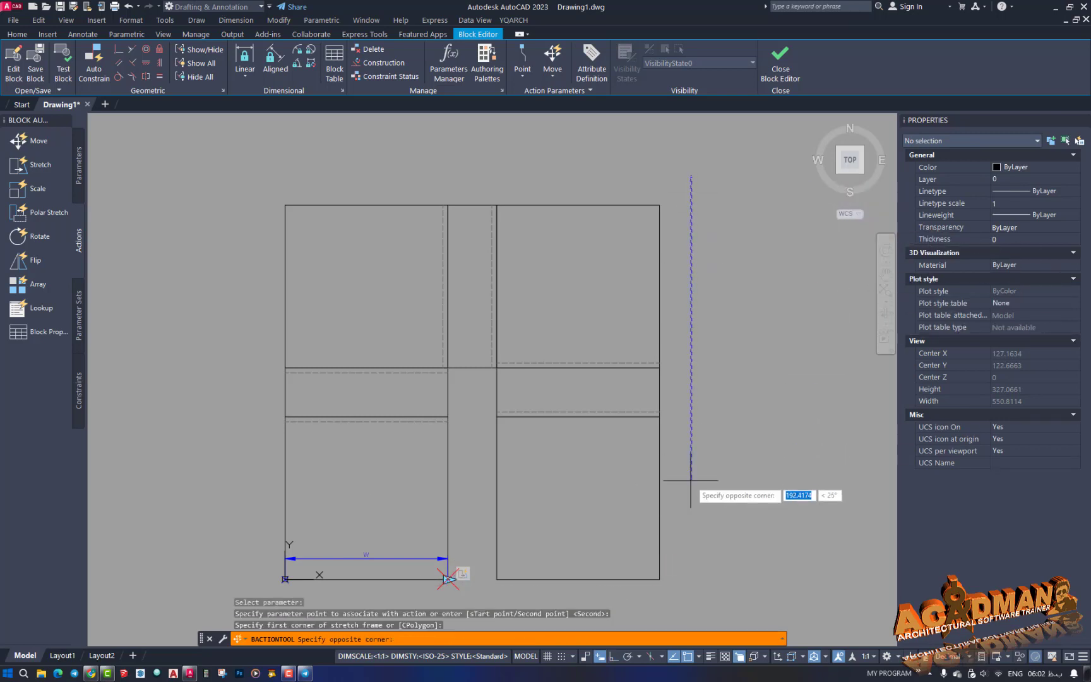
pyautogui.click(621, 602)
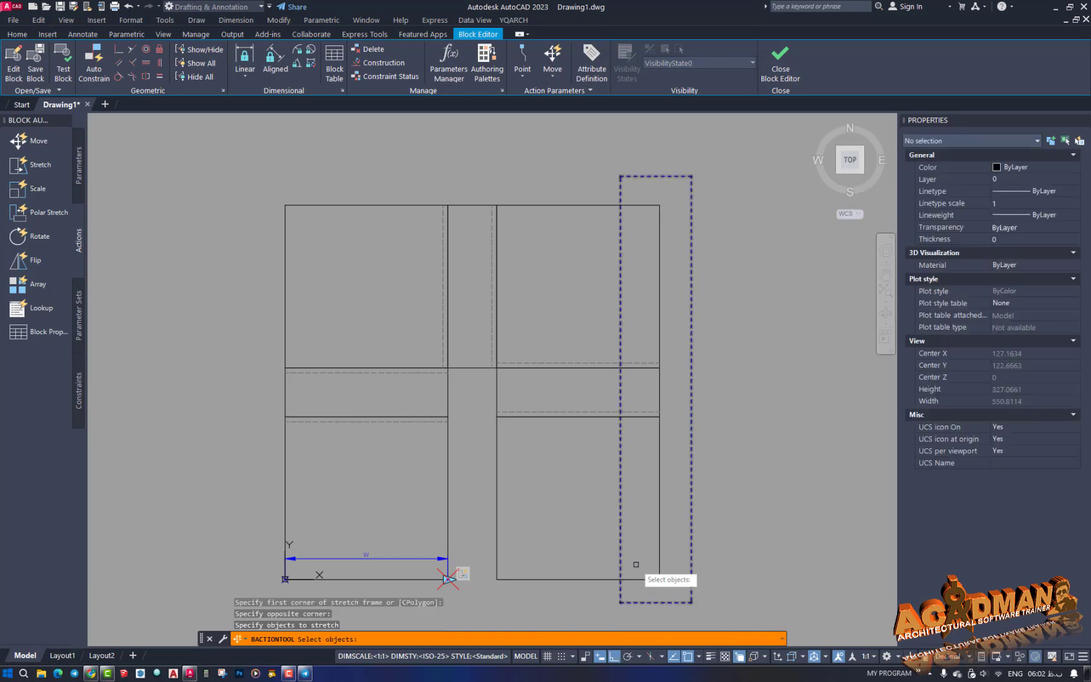
pyautogui.click(671, 194)
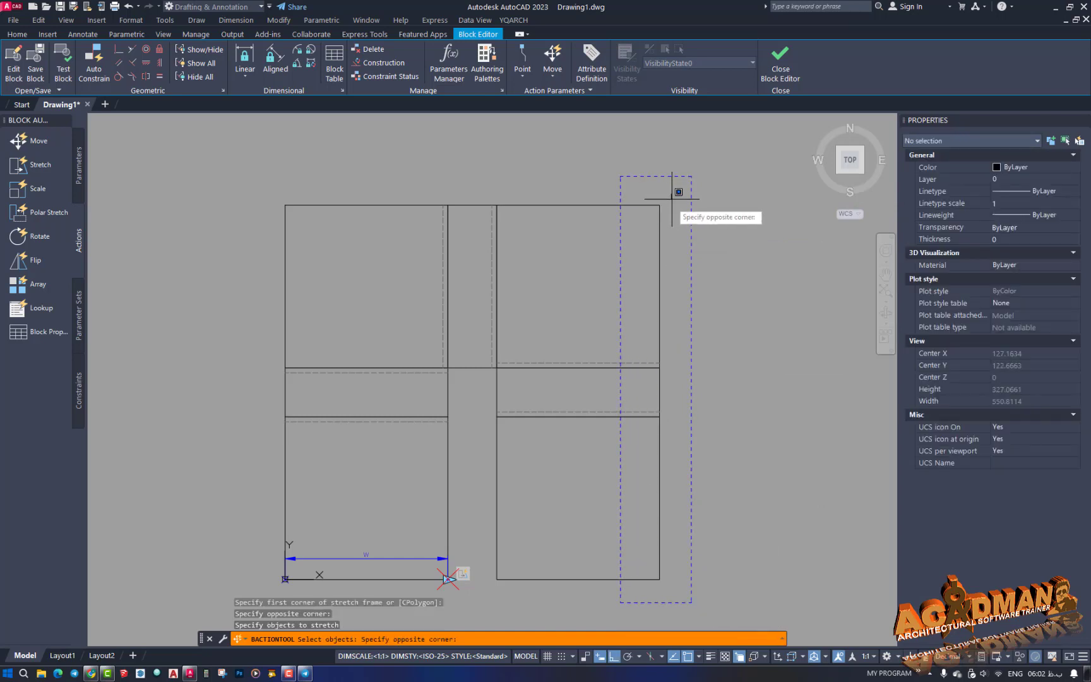
pyautogui.click(643, 591)
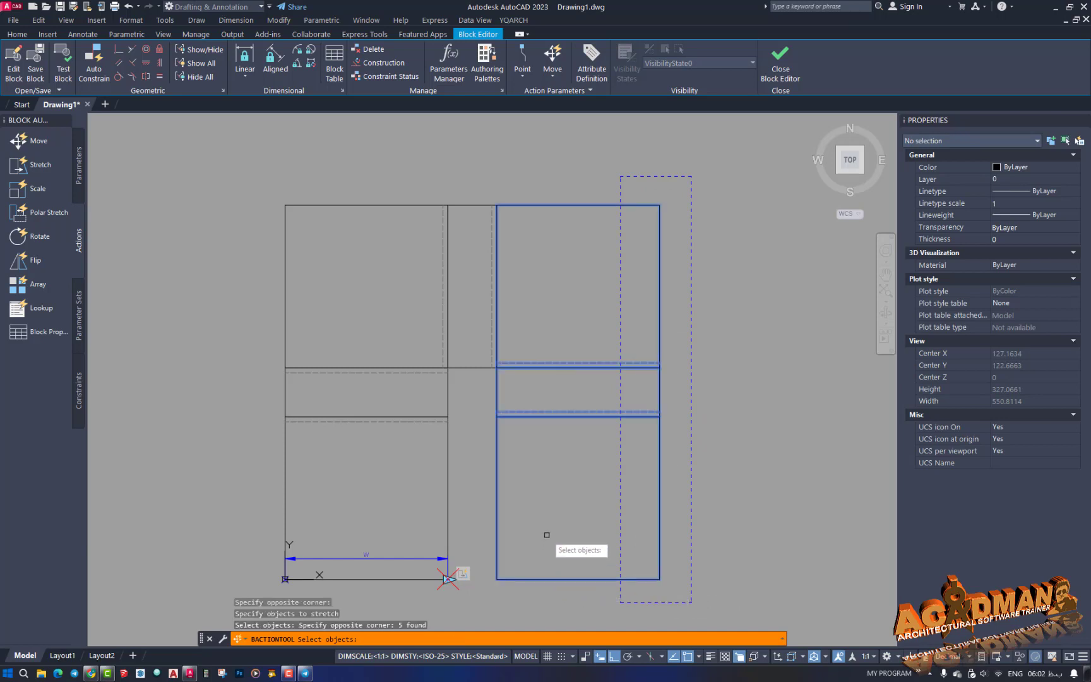
pyautogui.press('Return')
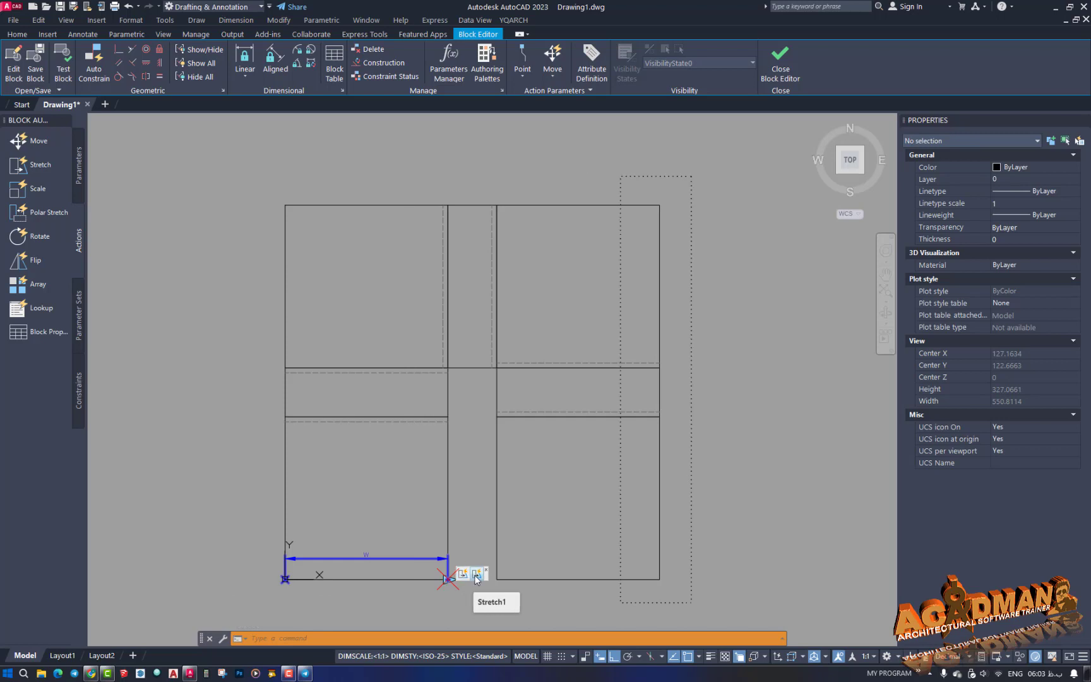
# Modify the second Stretch action's selection set, redrawing a narrower stretch frame around the right edges of the right-hand landings and flight
pyautogui.click(464, 574)
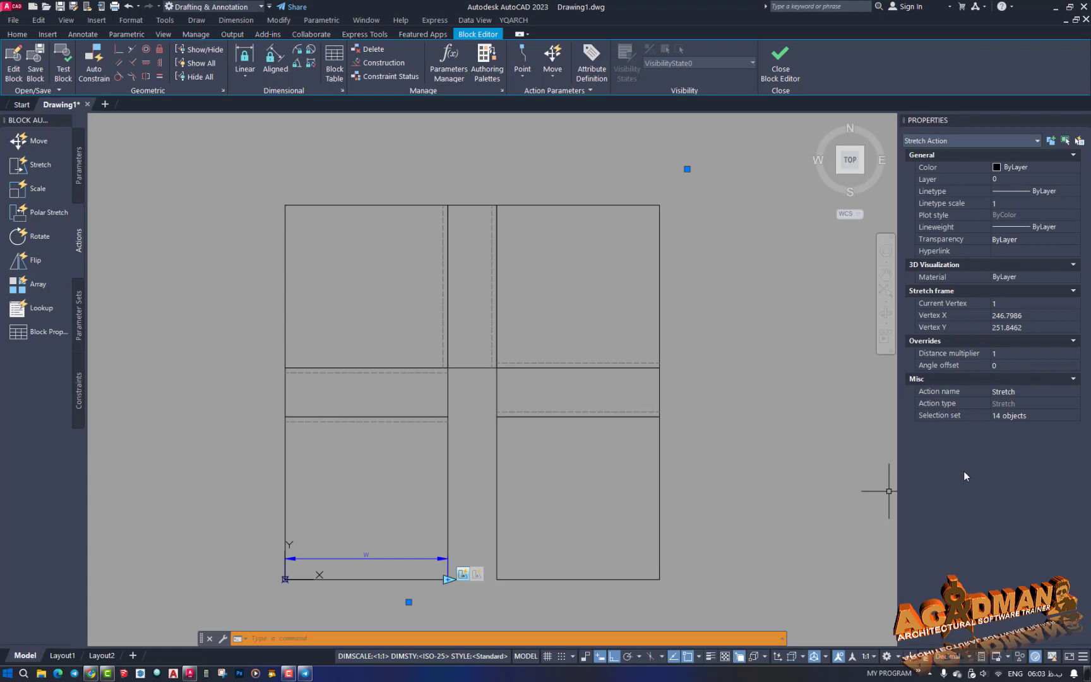
pyautogui.click(476, 576)
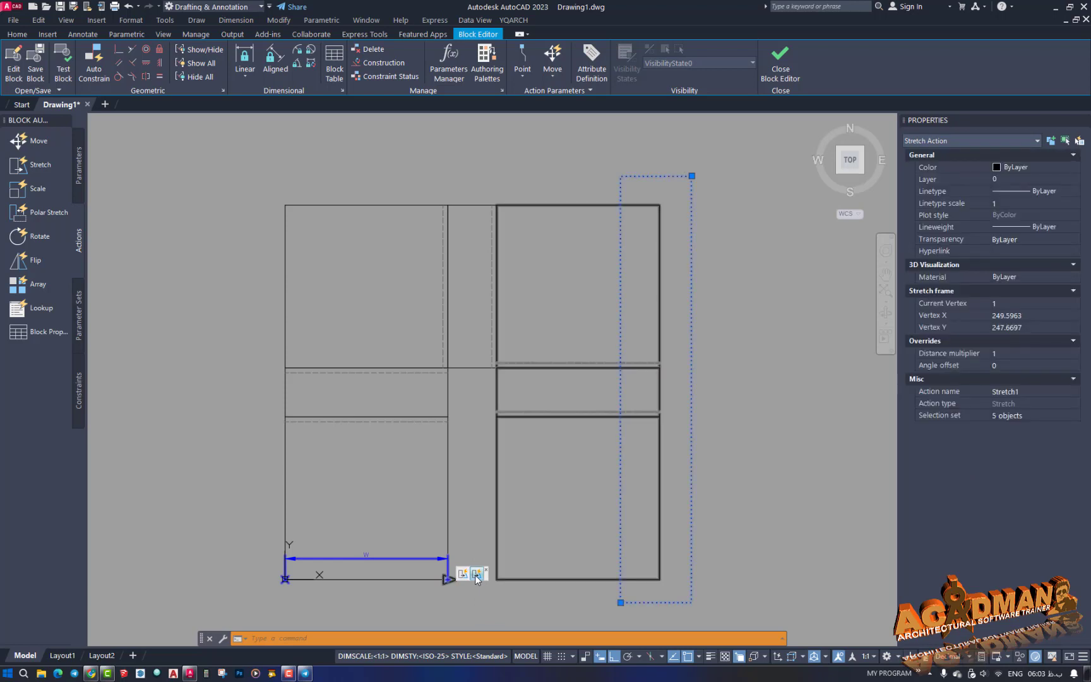
pyautogui.rightClick(477, 576)
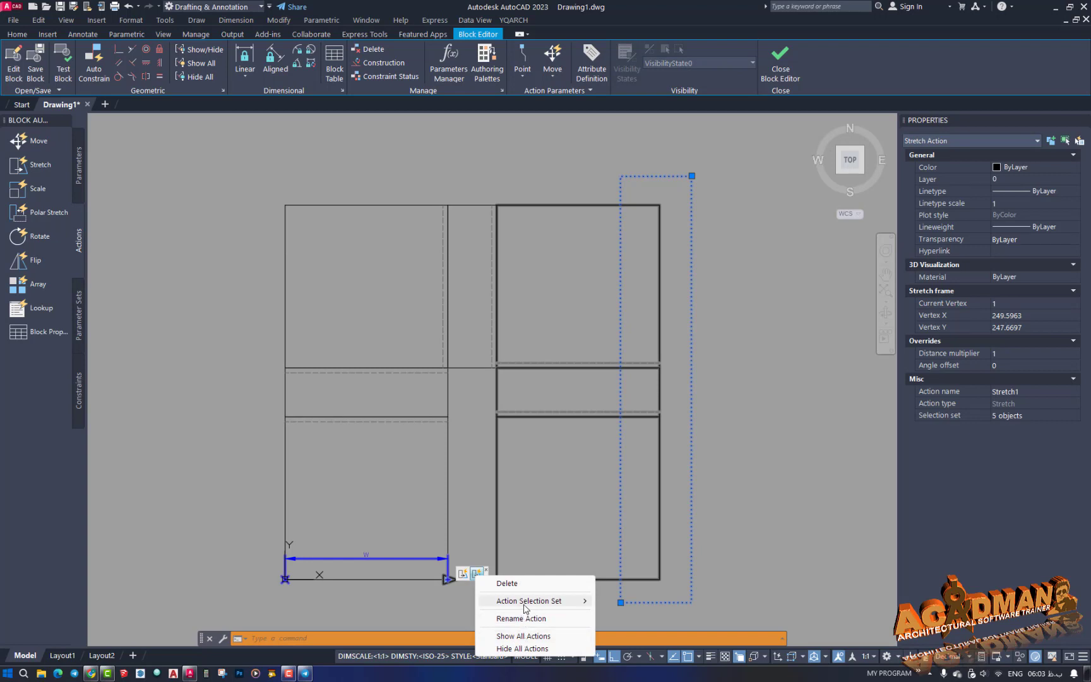
pyautogui.moveTo(524, 607)
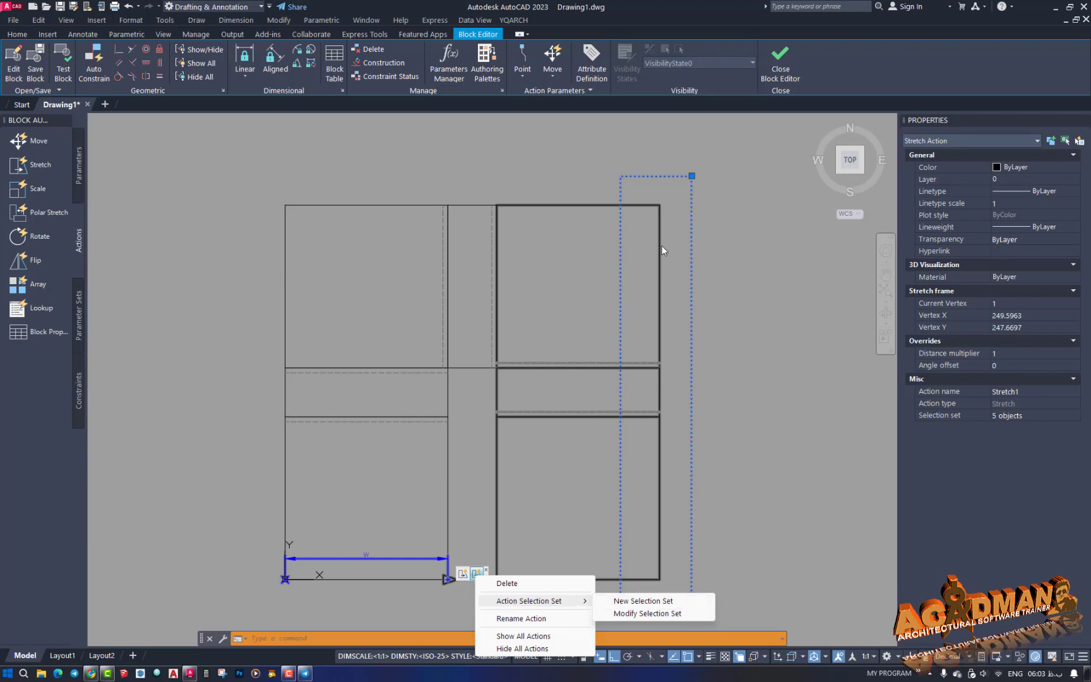
pyautogui.moveTo(582, 605)
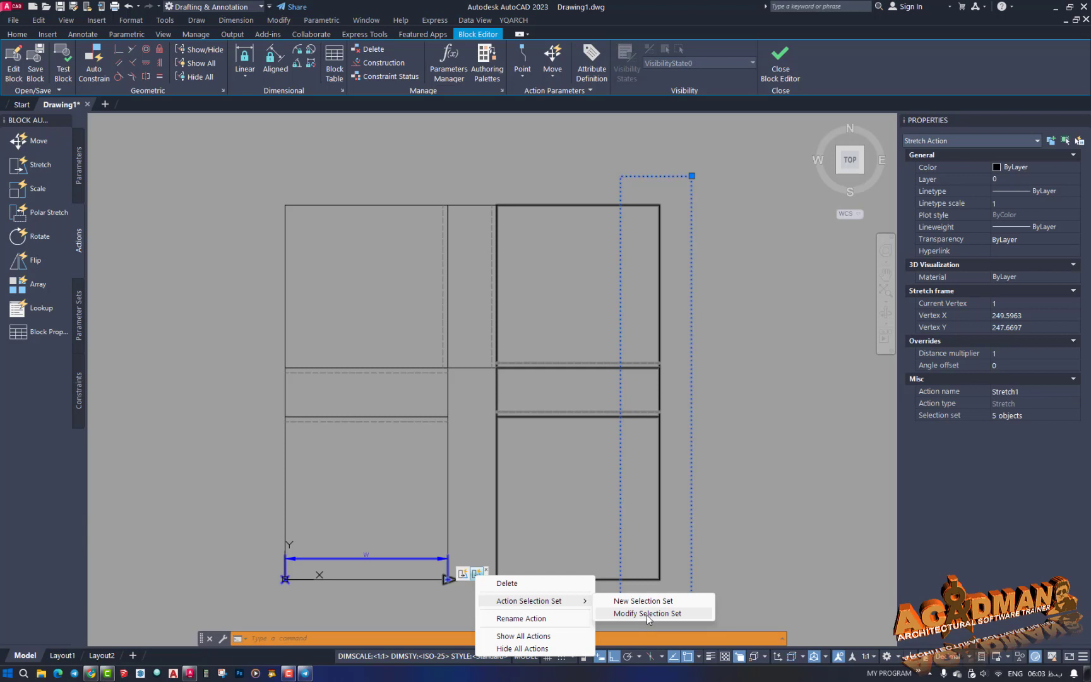
pyautogui.click(647, 614)
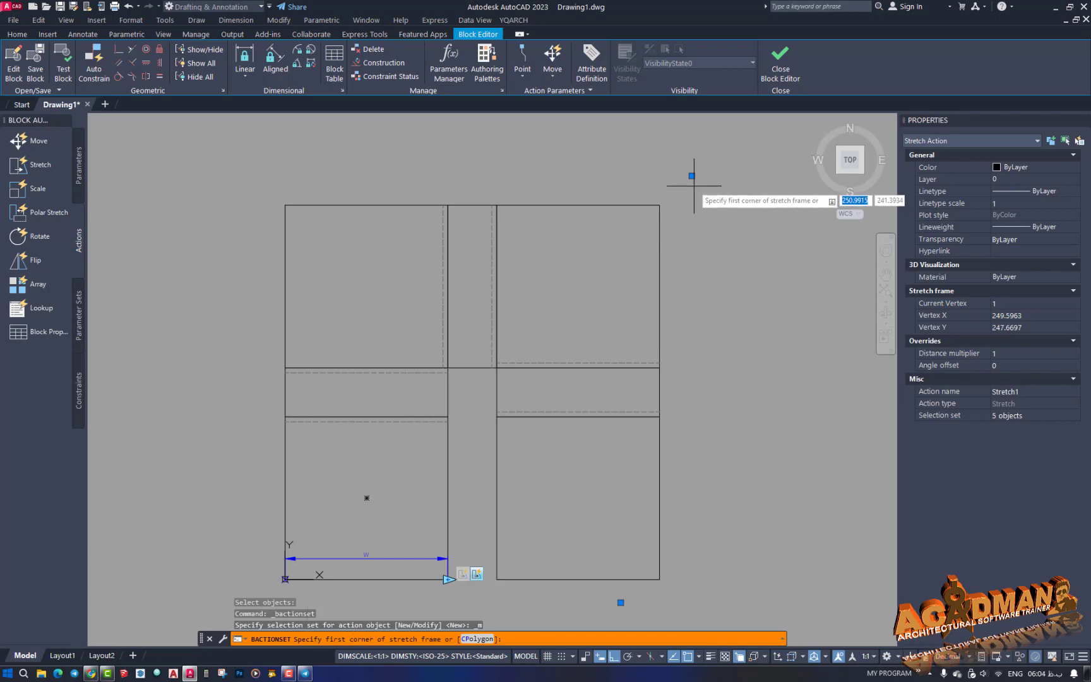
pyautogui.click(669, 180)
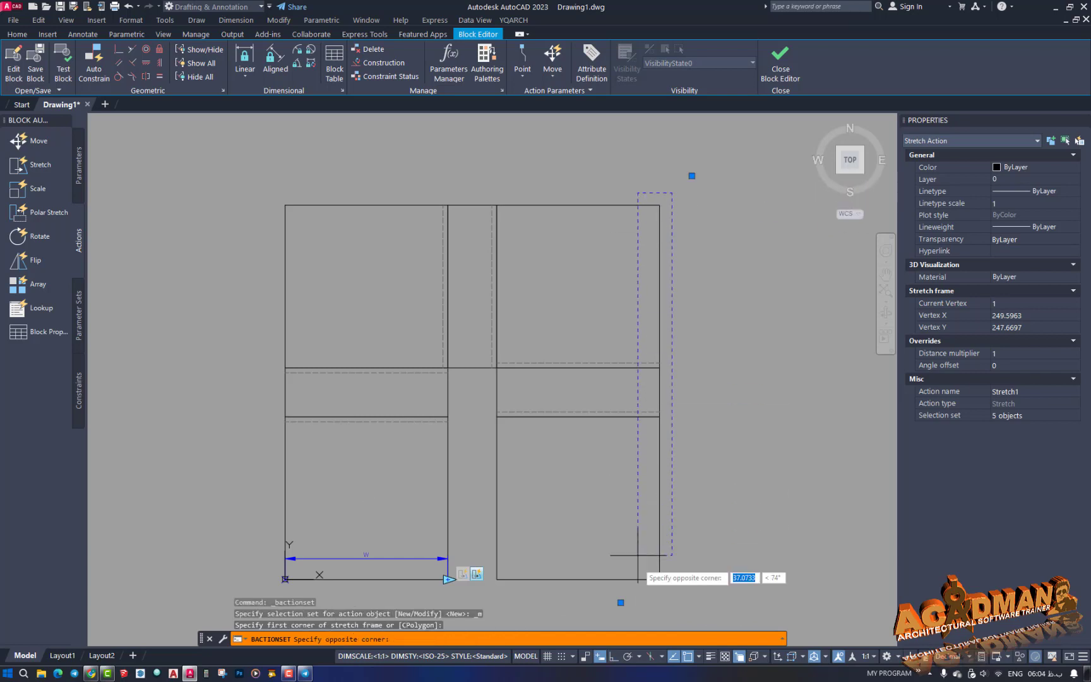
pyautogui.click(639, 594)
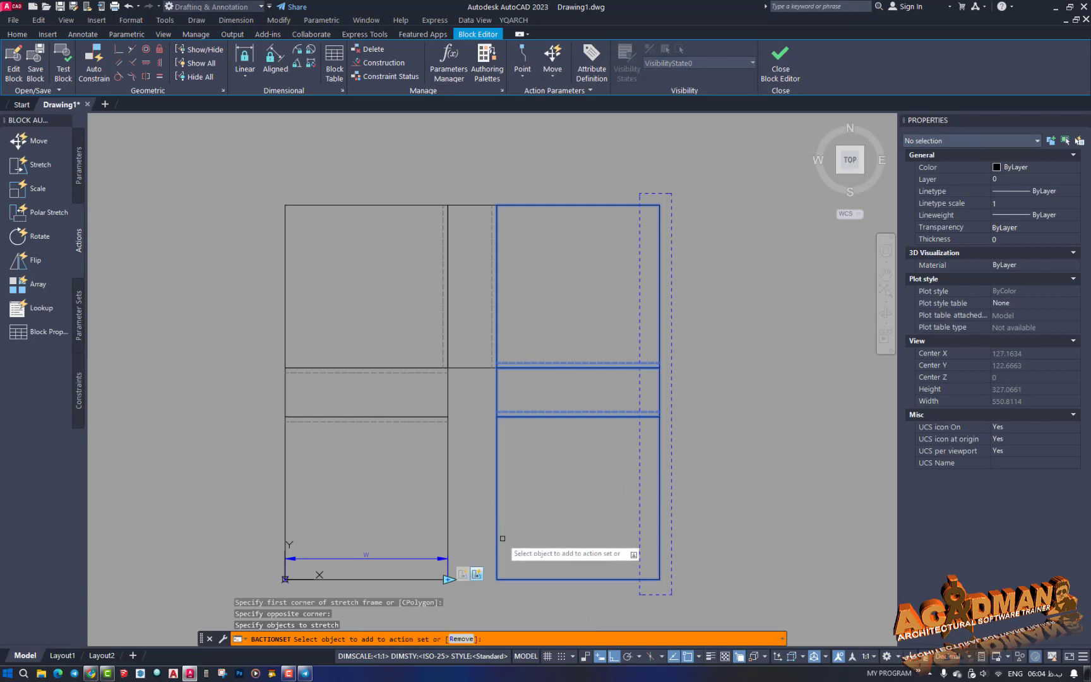
# Remove the right flight's lower dashed line from the second Stretch action's selection set and add it back
pyautogui.click(461, 639)
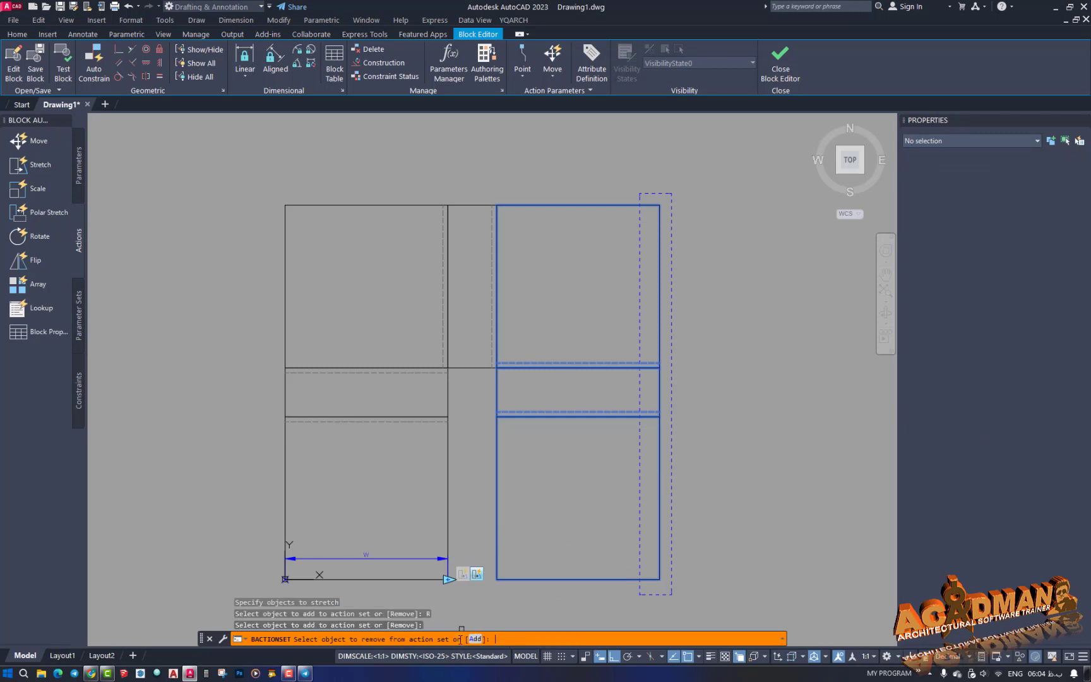
pyautogui.click(618, 410)
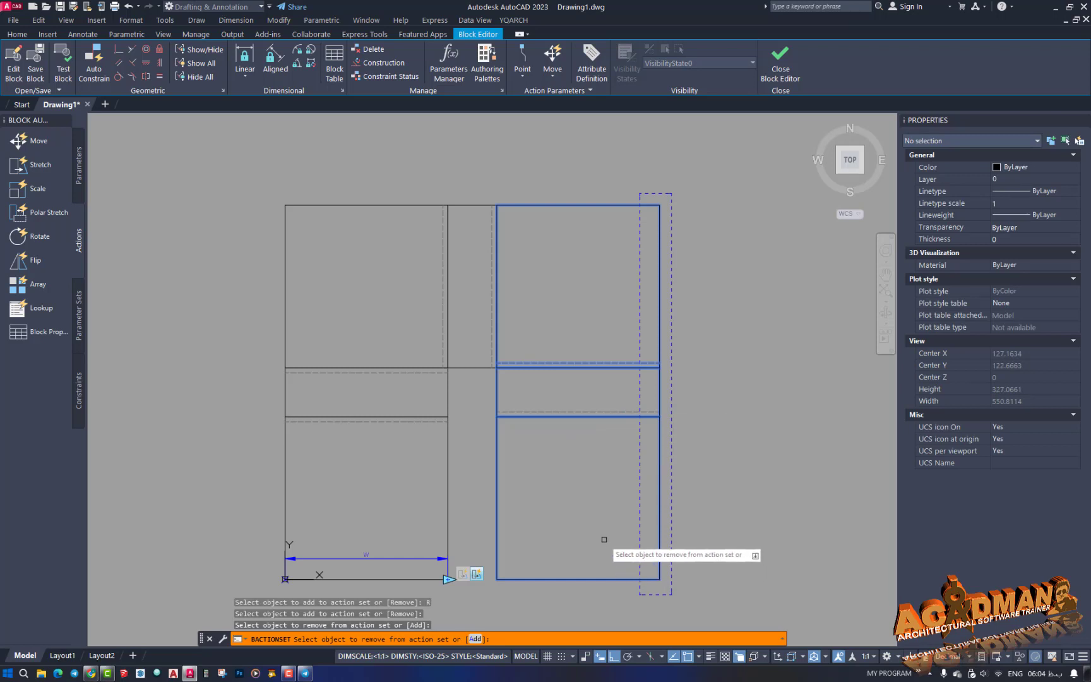
pyautogui.click(474, 639)
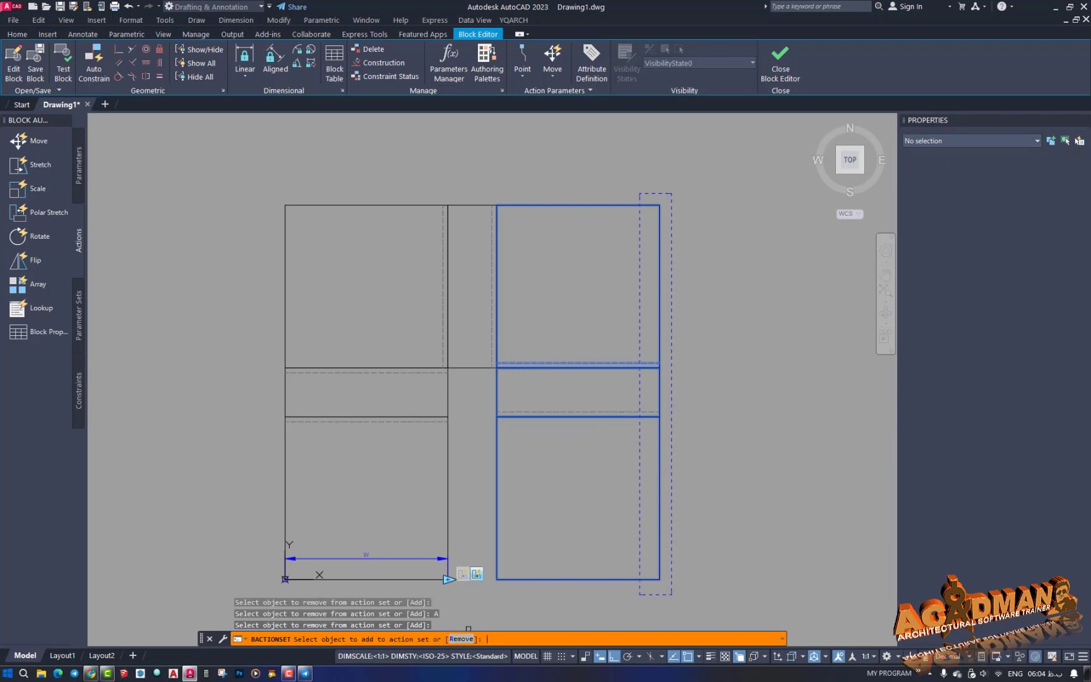
pyautogui.click(606, 411)
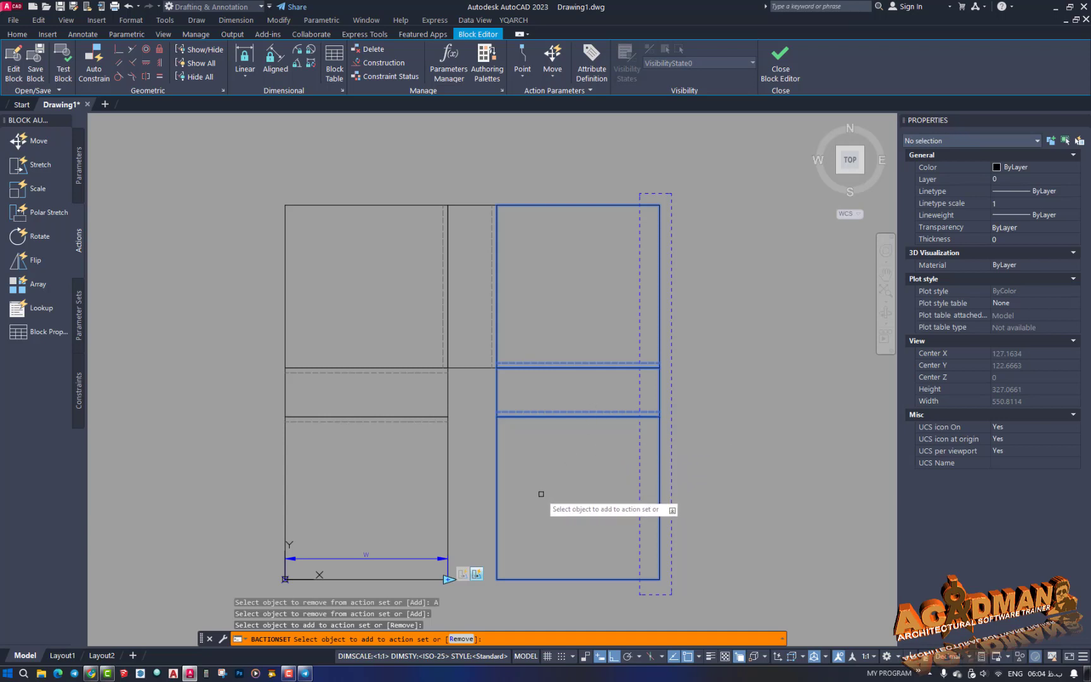
pyautogui.press('Return')
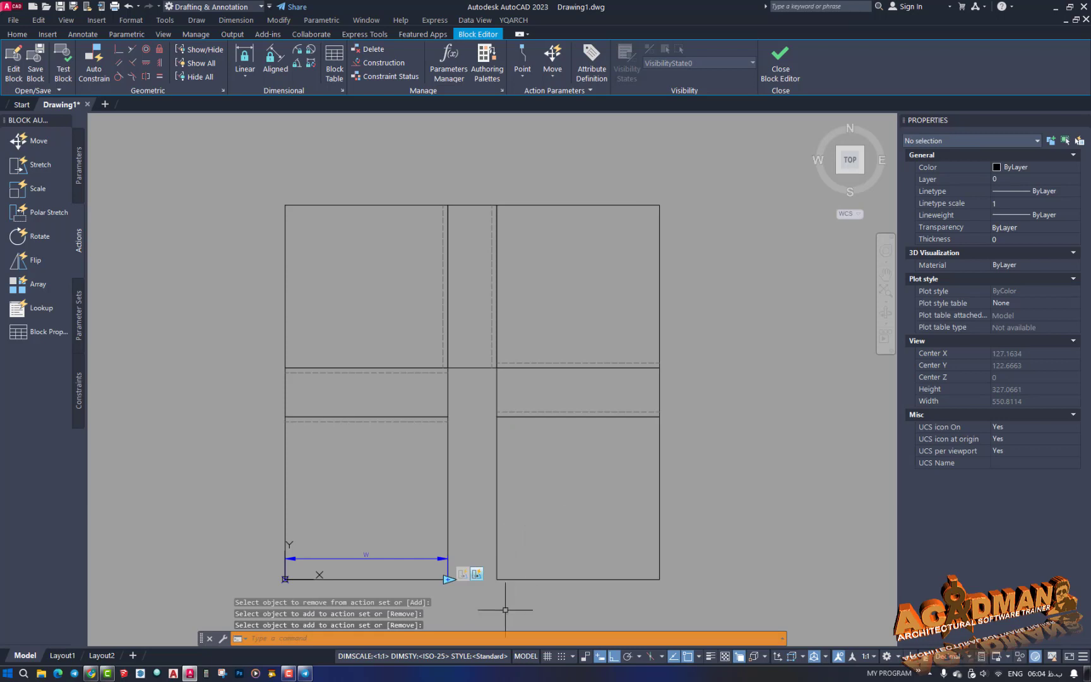
# Test the stplan block by stretching its w grip to 150, and close the test window
pyautogui.moveTo(506, 604); pyautogui.dragTo(519, 568, button='middle')
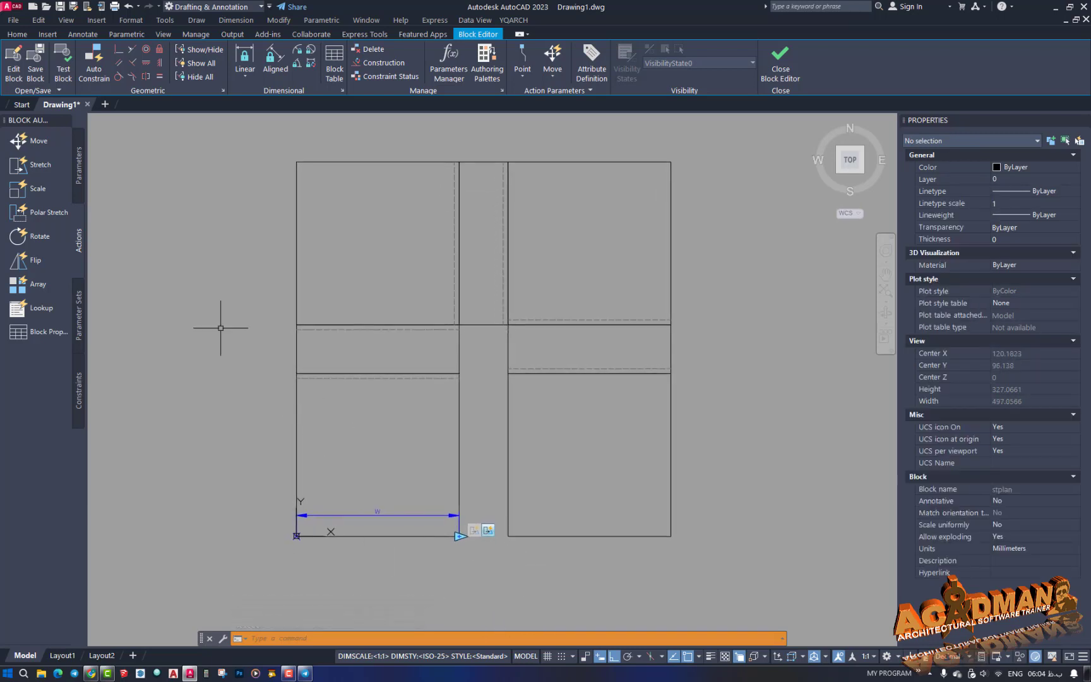
pyautogui.click(62, 81)
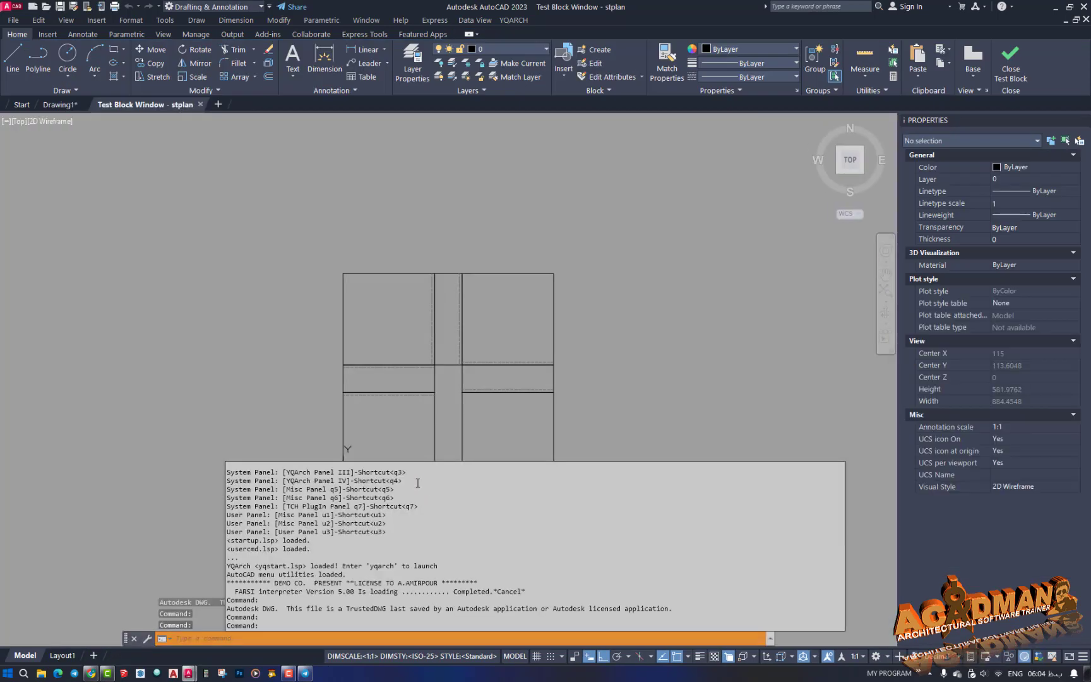
pyautogui.click(402, 484)
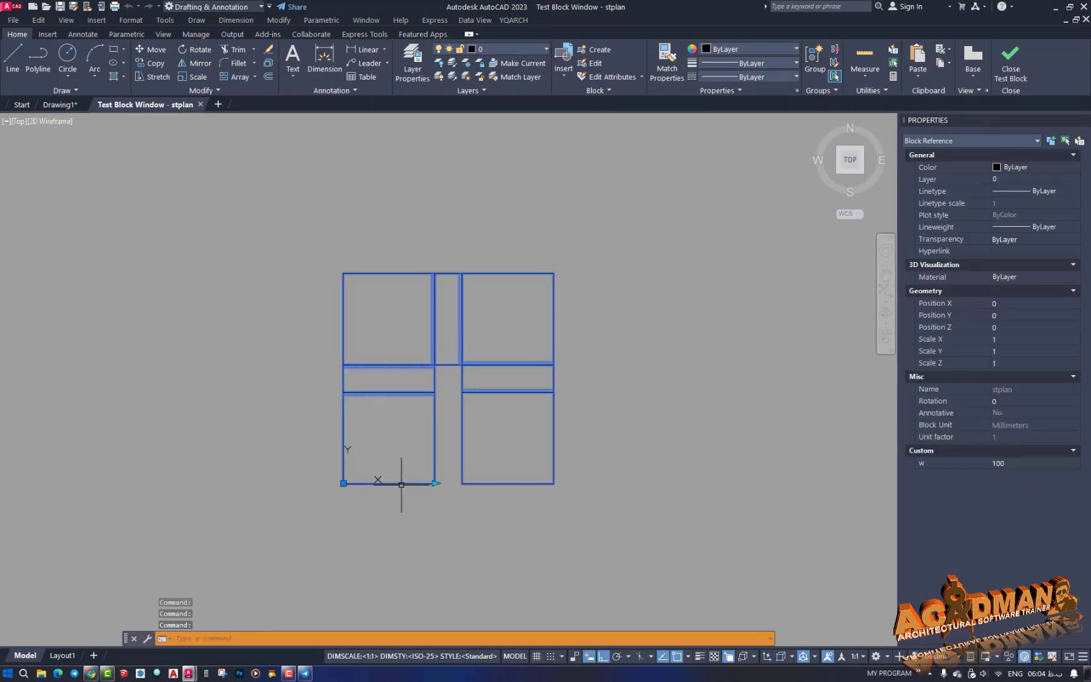
pyautogui.click(435, 482)
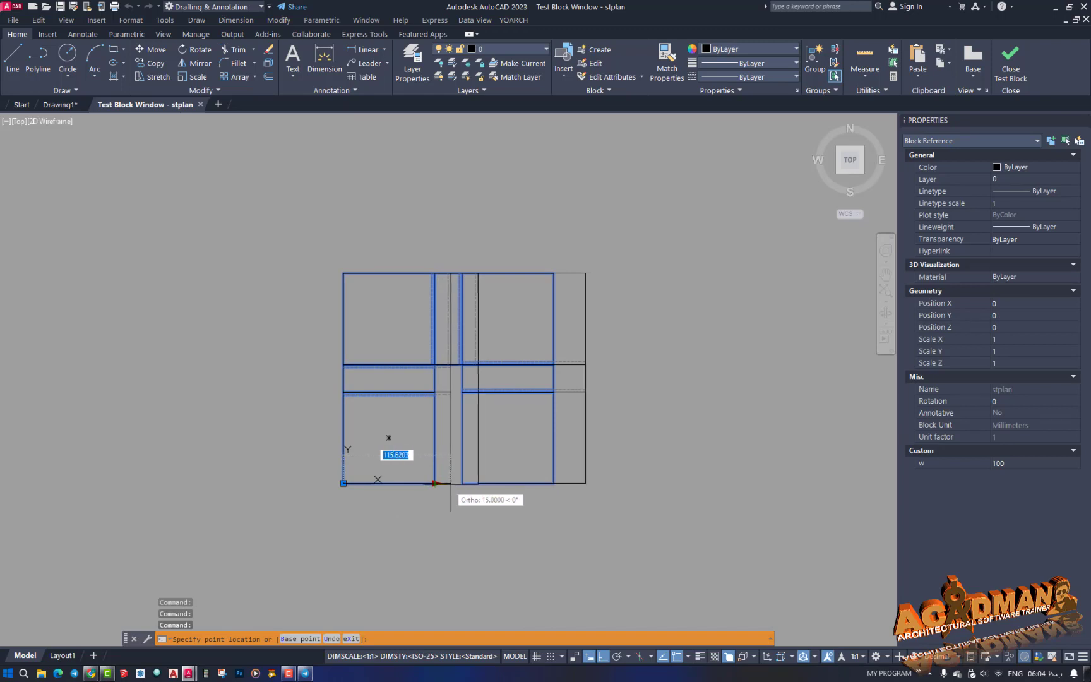
pyautogui.scroll(-2, 584, 513)
pyautogui.moveTo(584, 513); pyautogui.dragTo(467, 524, button='middle')
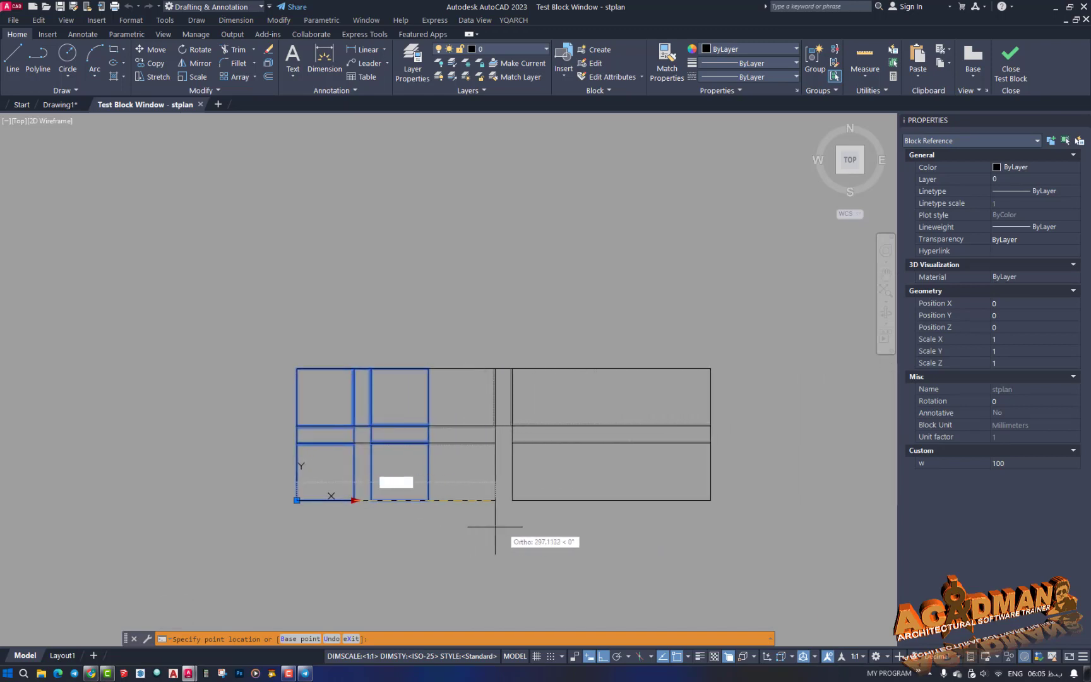
pyautogui.scroll(4, 325, 533)
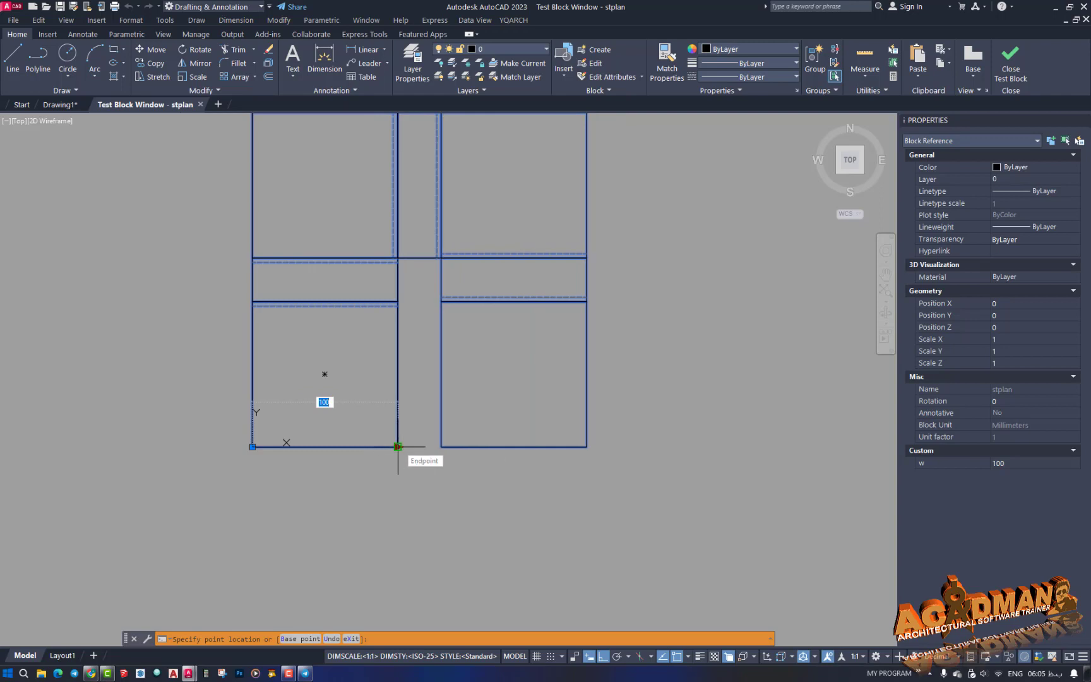
pyautogui.write('150')
pyautogui.press('Return')
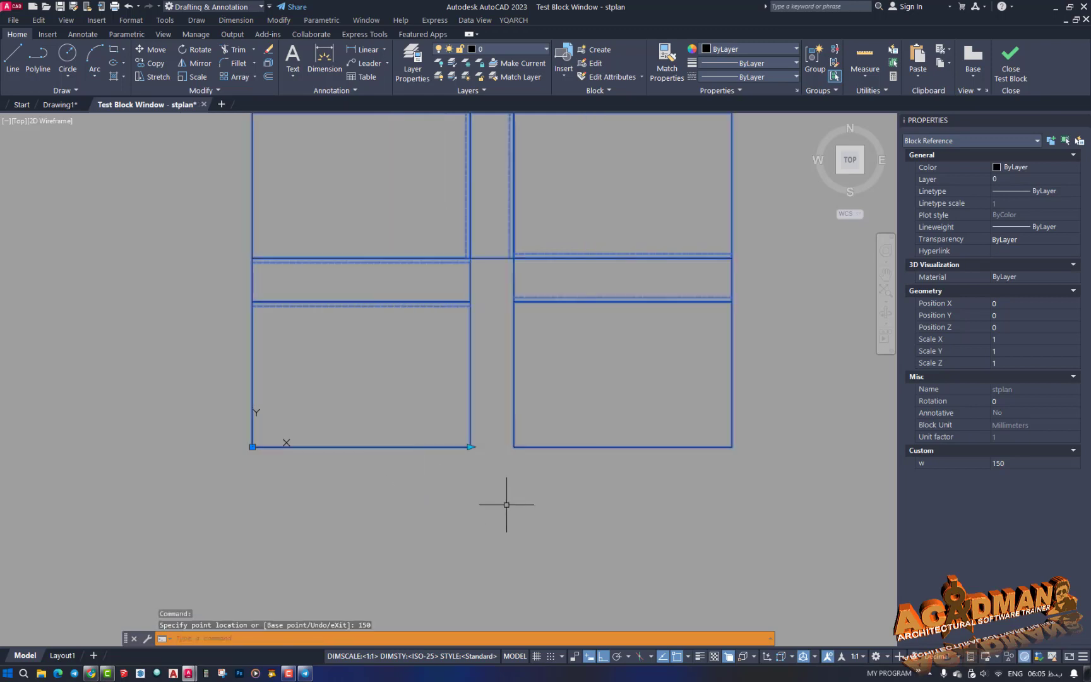
pyautogui.scroll(-2, 534, 481)
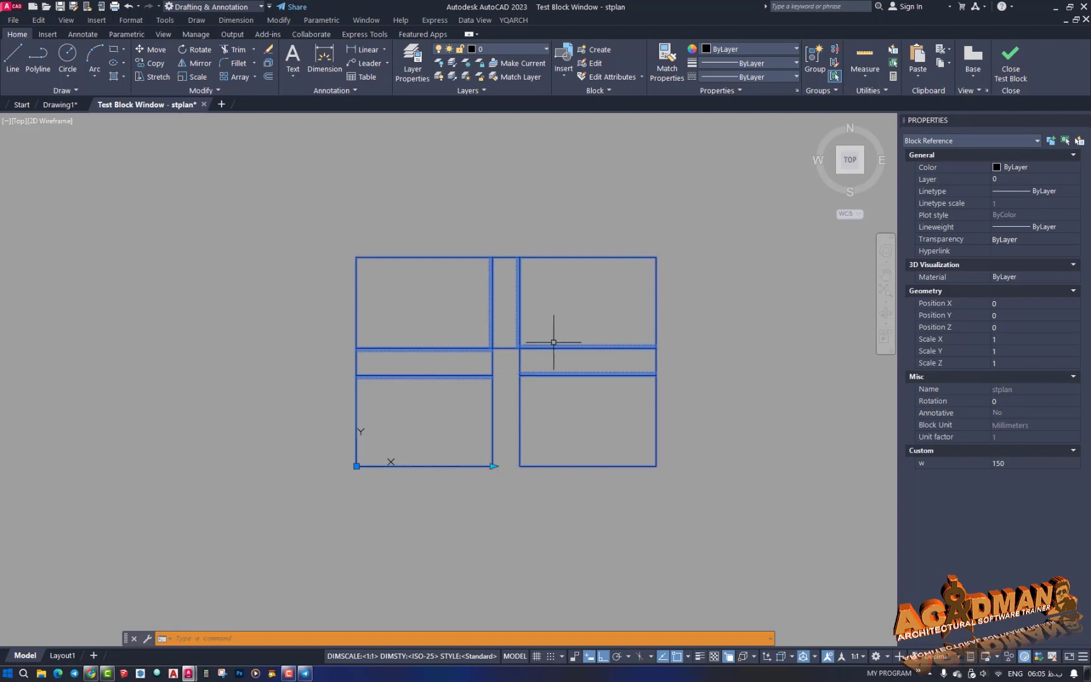
pyautogui.click(1012, 72)
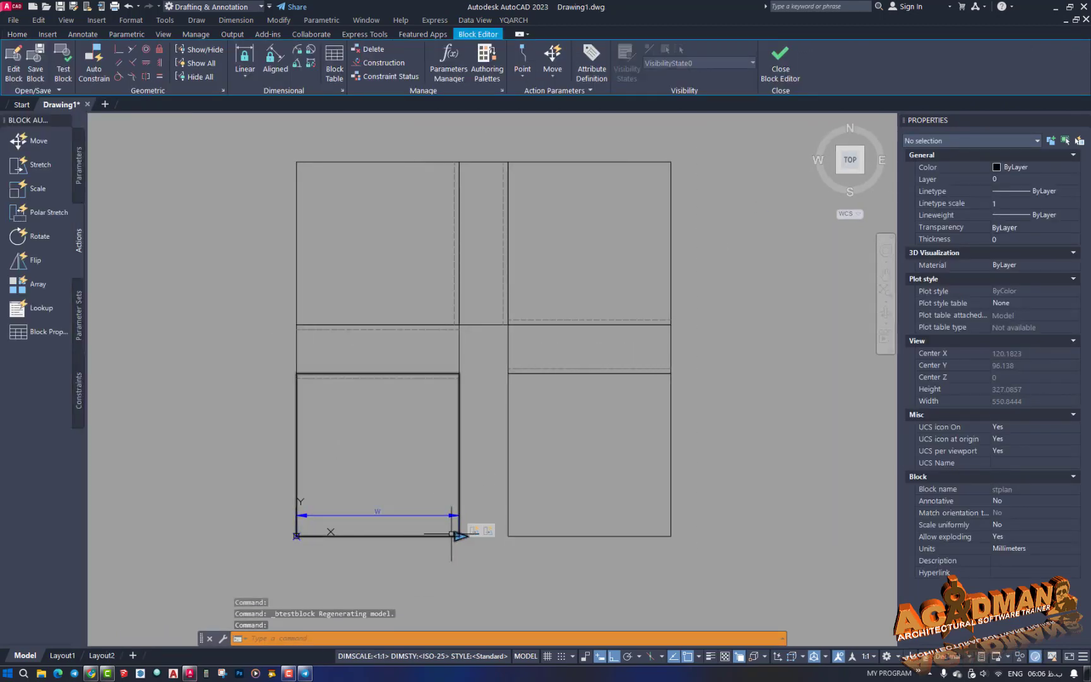
# Limit the w parameter's value set to a minimum distance of 100 and a maximum of 200
pyautogui.click(407, 515)
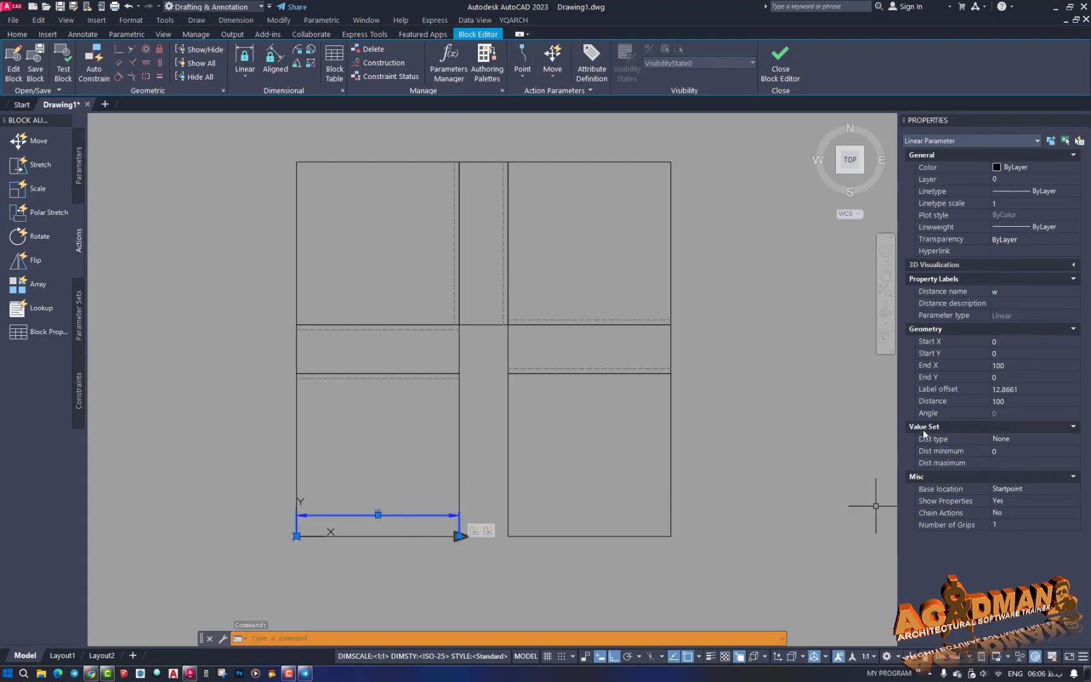
pyautogui.click(1003, 451)
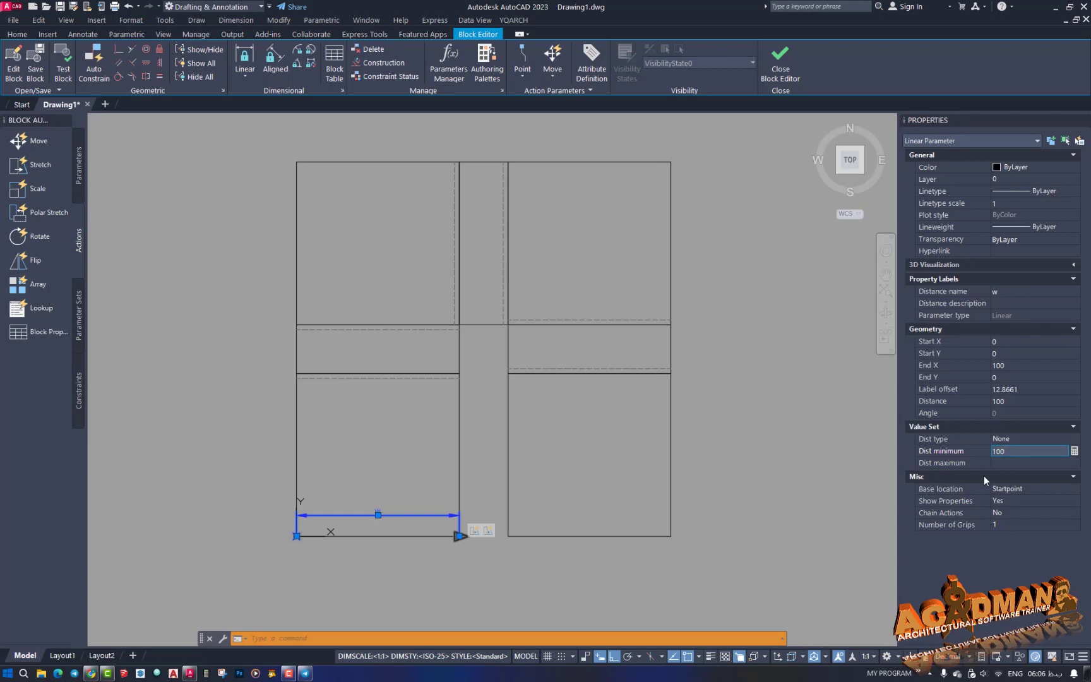
pyautogui.click(997, 463)
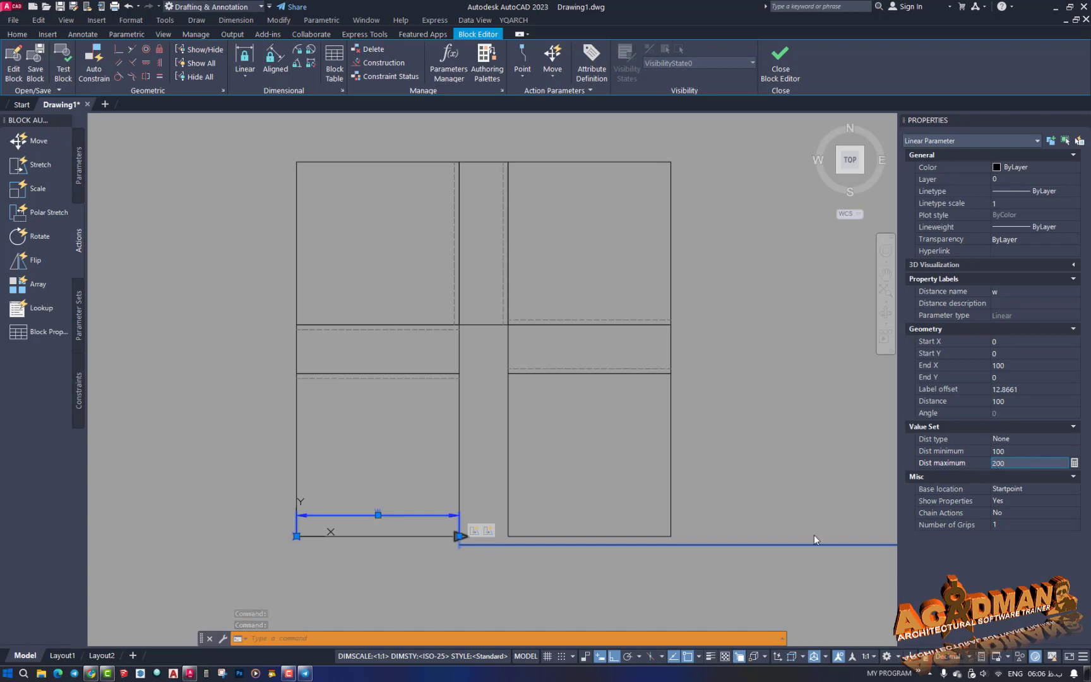
pyautogui.click(760, 549)
pyautogui.click(487, 570)
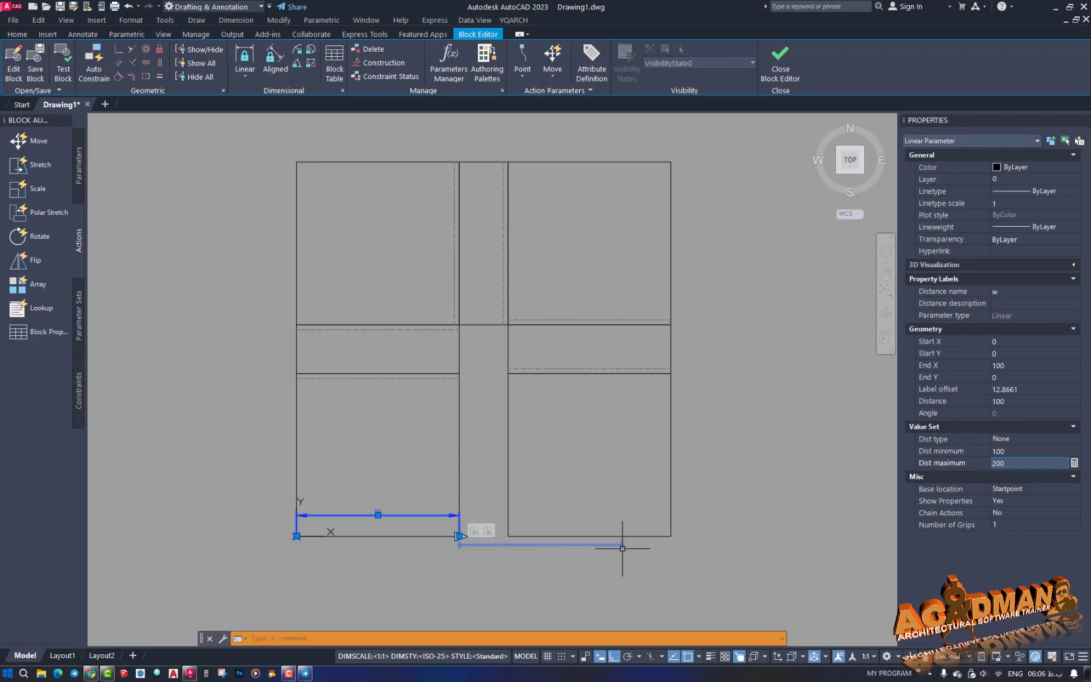
# Set the w parameter's distance type to Increment in its value set
pyautogui.click(936, 440)
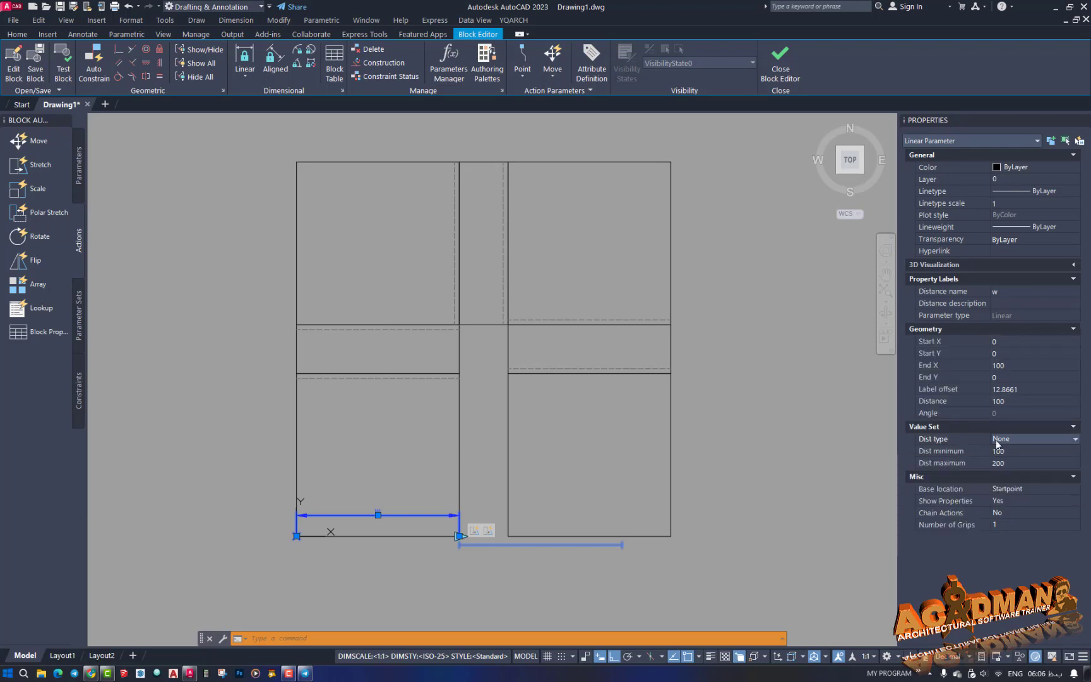
pyautogui.click(1000, 440)
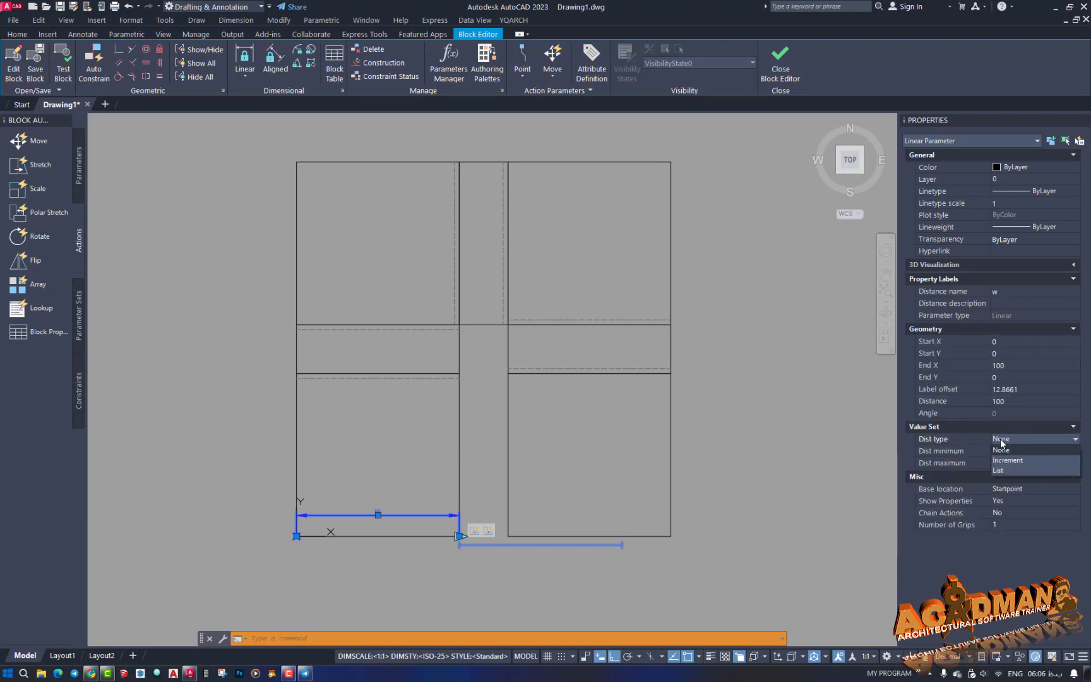
pyautogui.click(1001, 442)
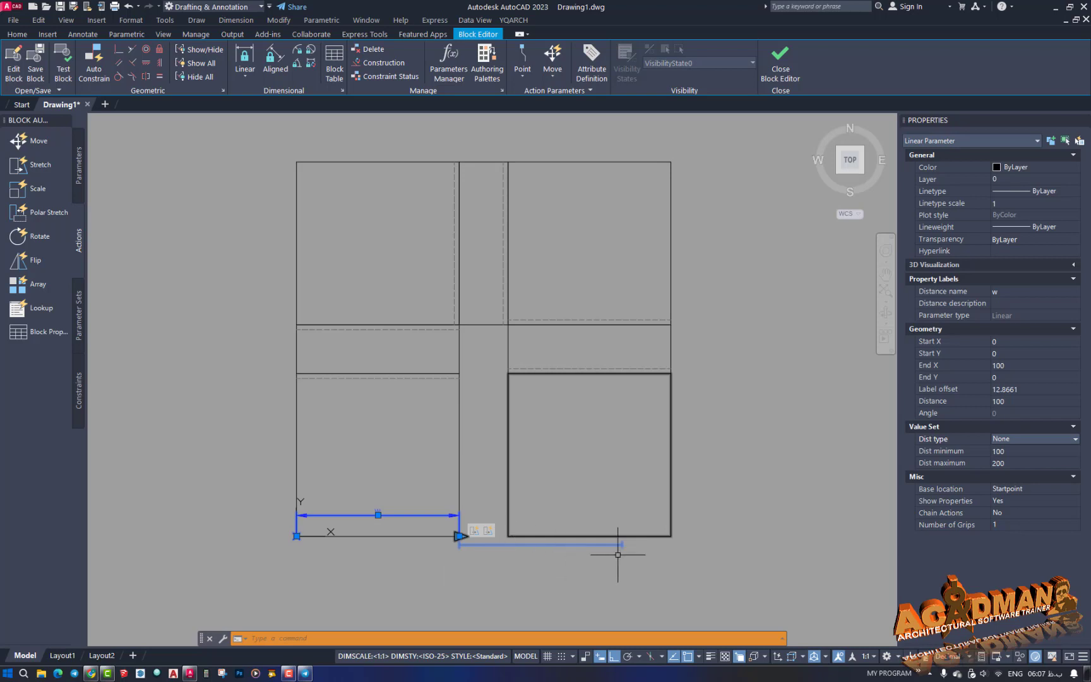
pyautogui.click(1017, 438)
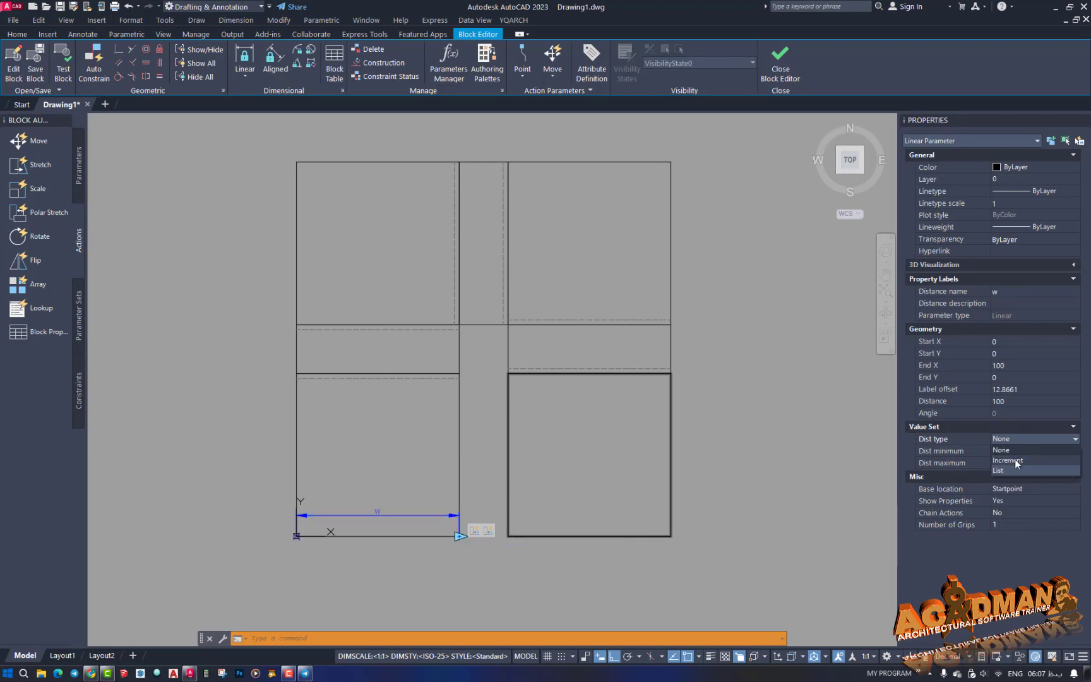
pyautogui.click(1015, 460)
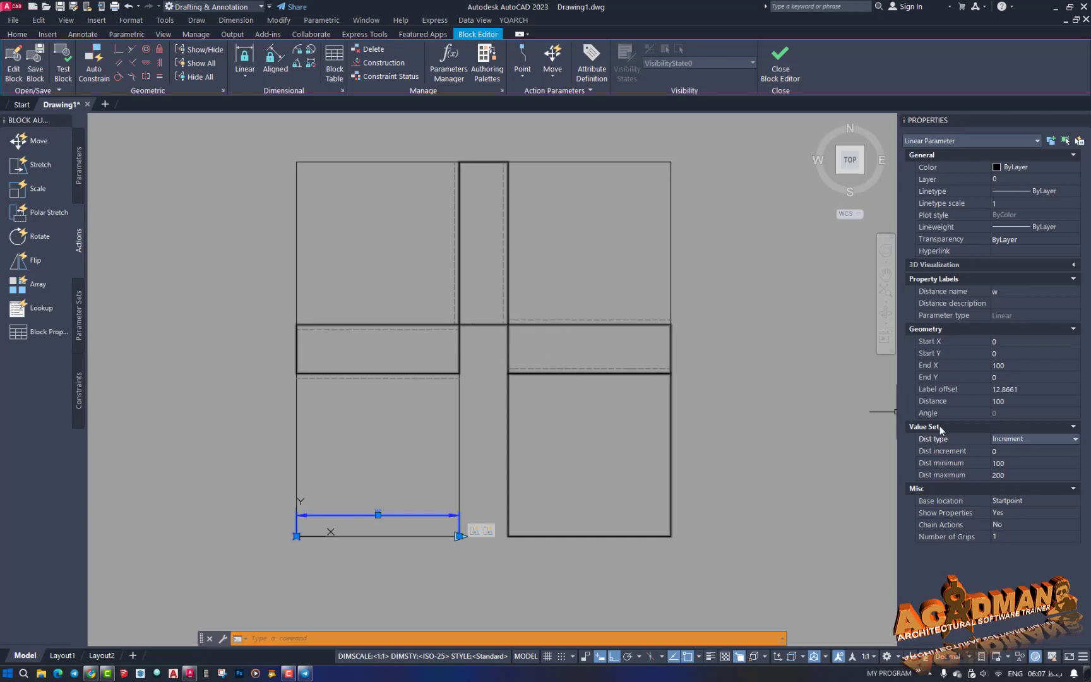
# Change the w parameter's distance type to List and add the distances 110, 120, 150 and 200 to its value list
pyautogui.click(1009, 442)
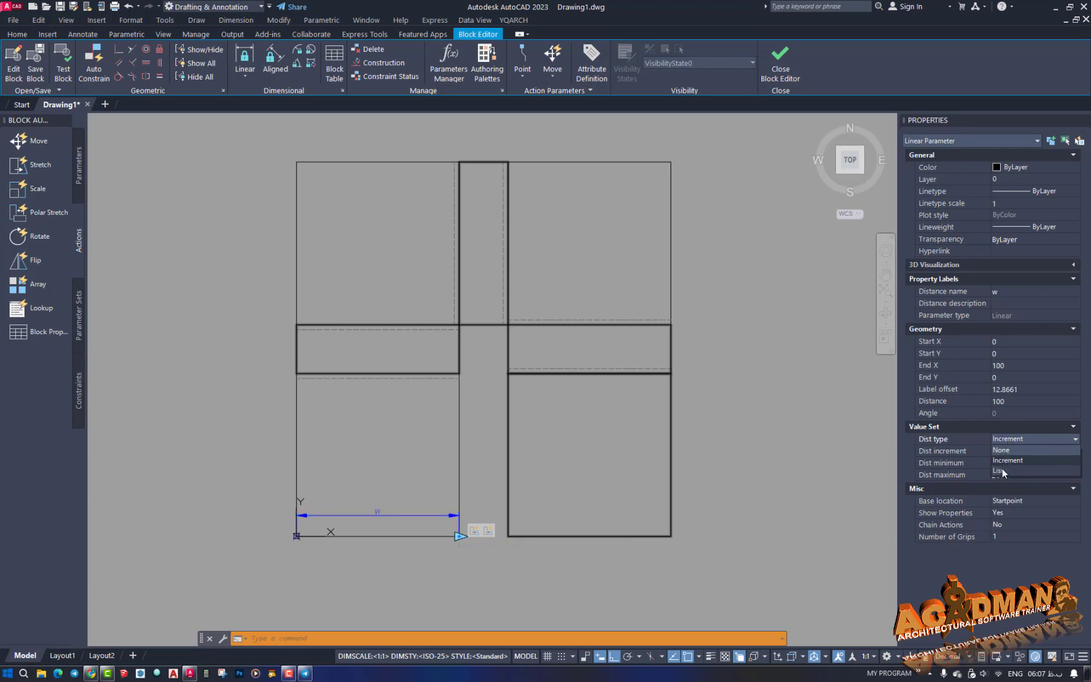
pyautogui.click(1002, 468)
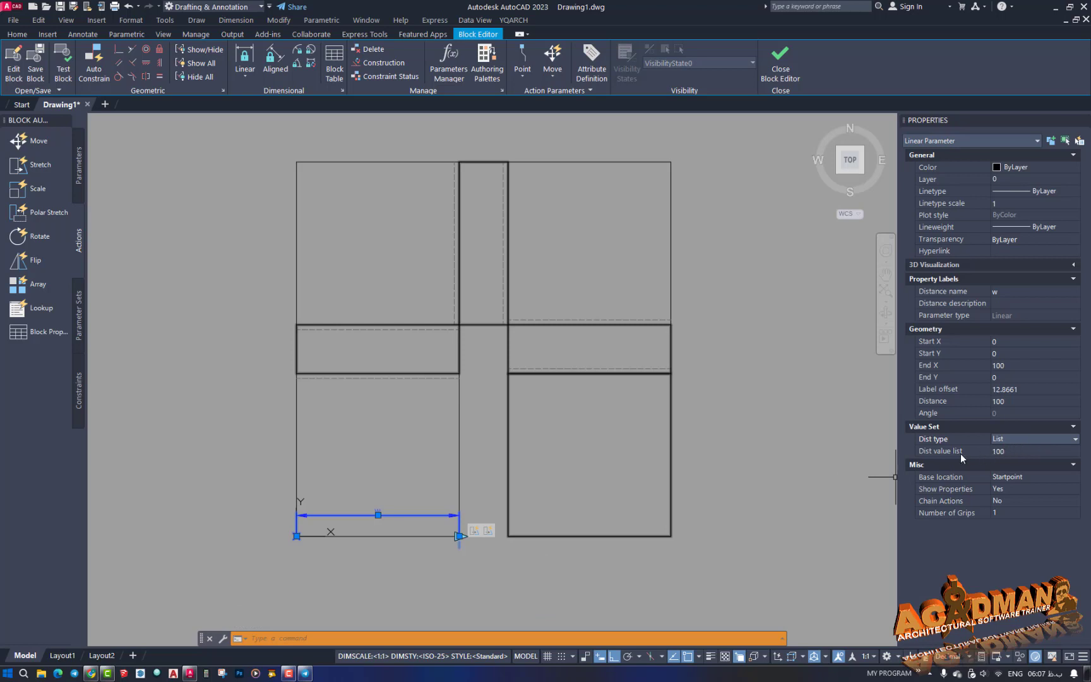
pyautogui.click(1025, 451)
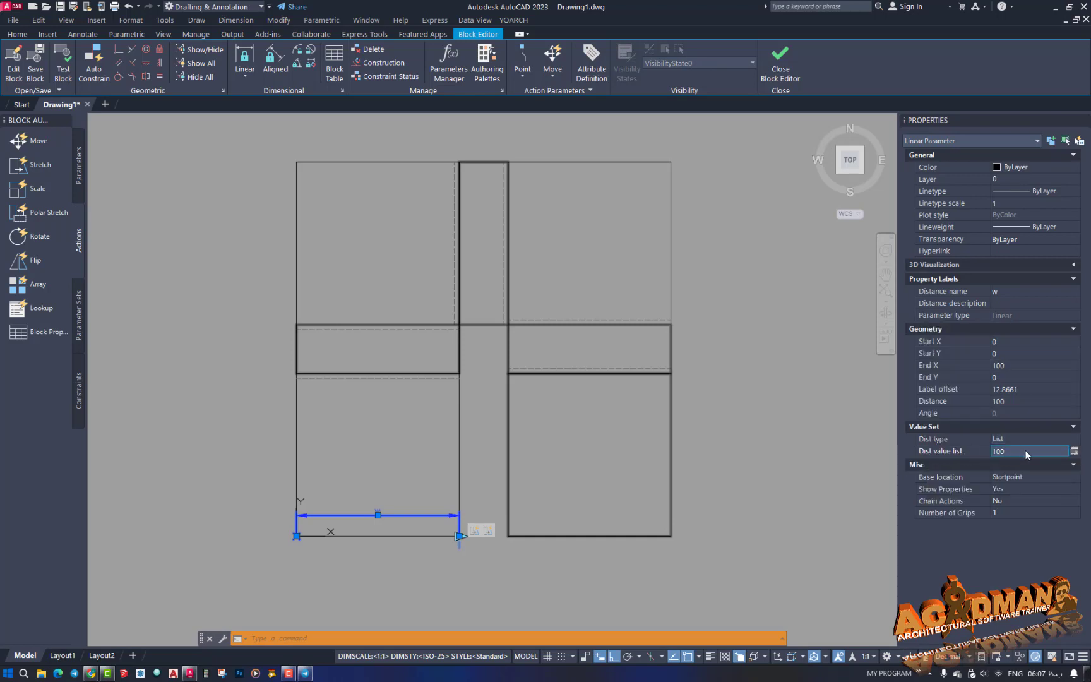
pyautogui.click(1075, 452)
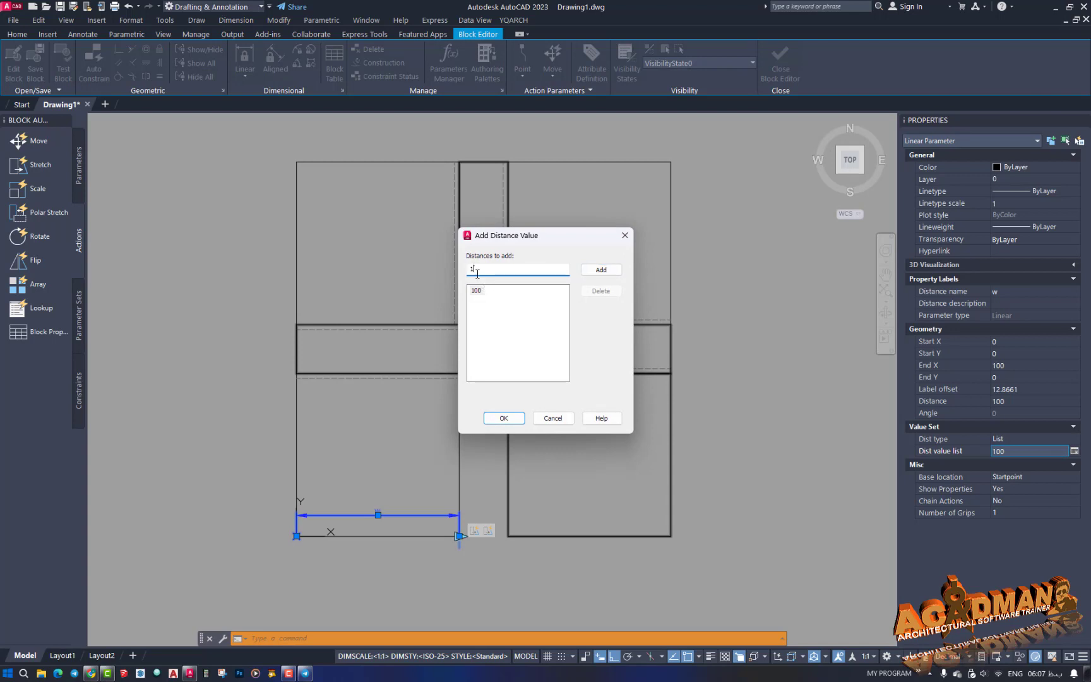
pyautogui.write('110')
pyautogui.press('Return')
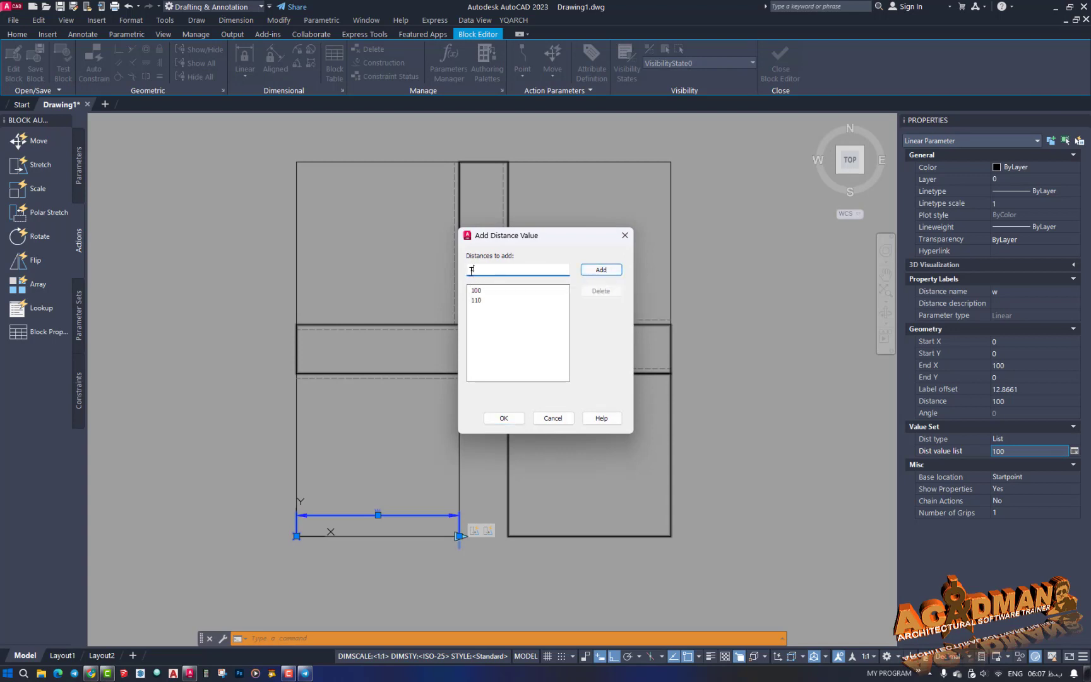
pyautogui.write('120')
pyautogui.click(604, 275)
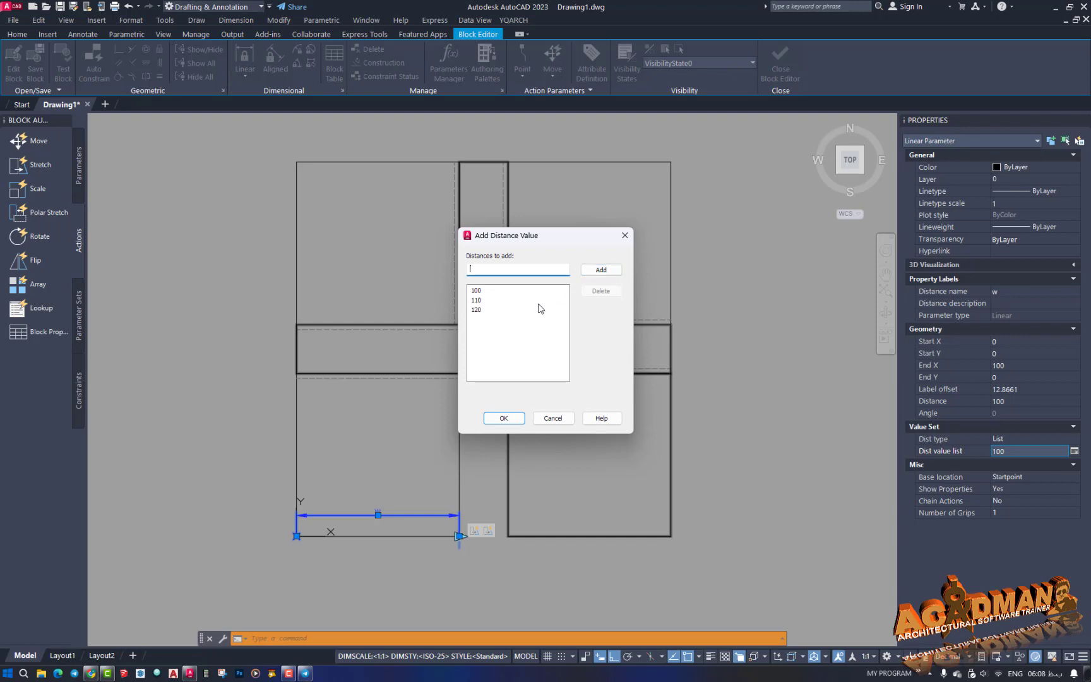
pyautogui.write('150')
pyautogui.click(591, 269)
pyautogui.write('20')
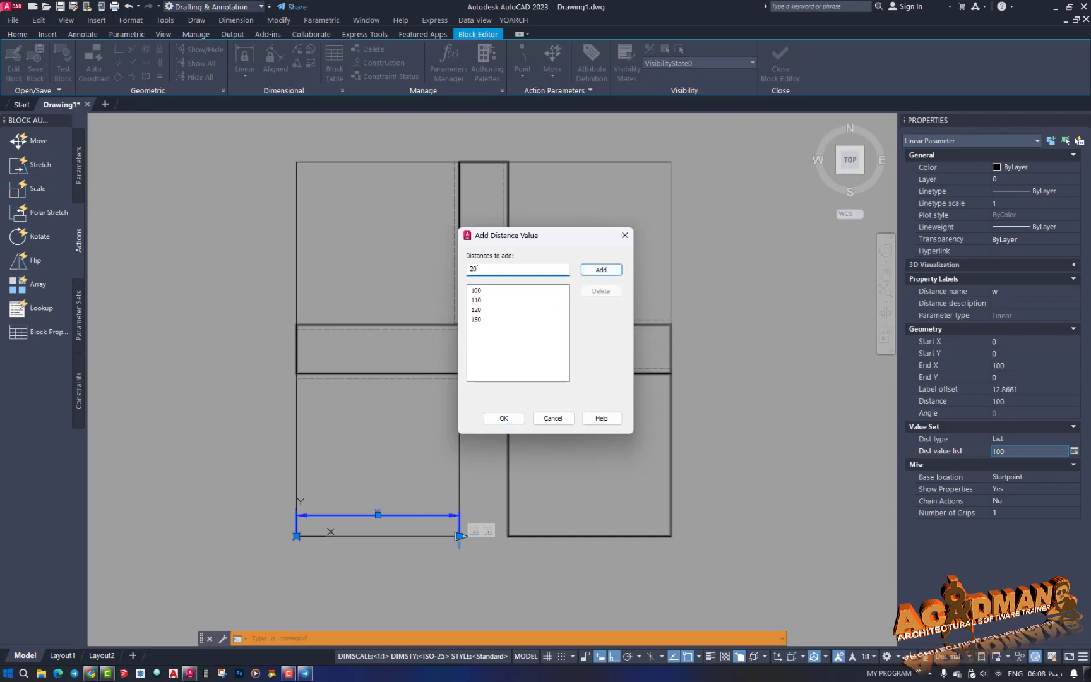
pyautogui.write('0')
pyautogui.click(600, 271)
pyautogui.click(508, 419)
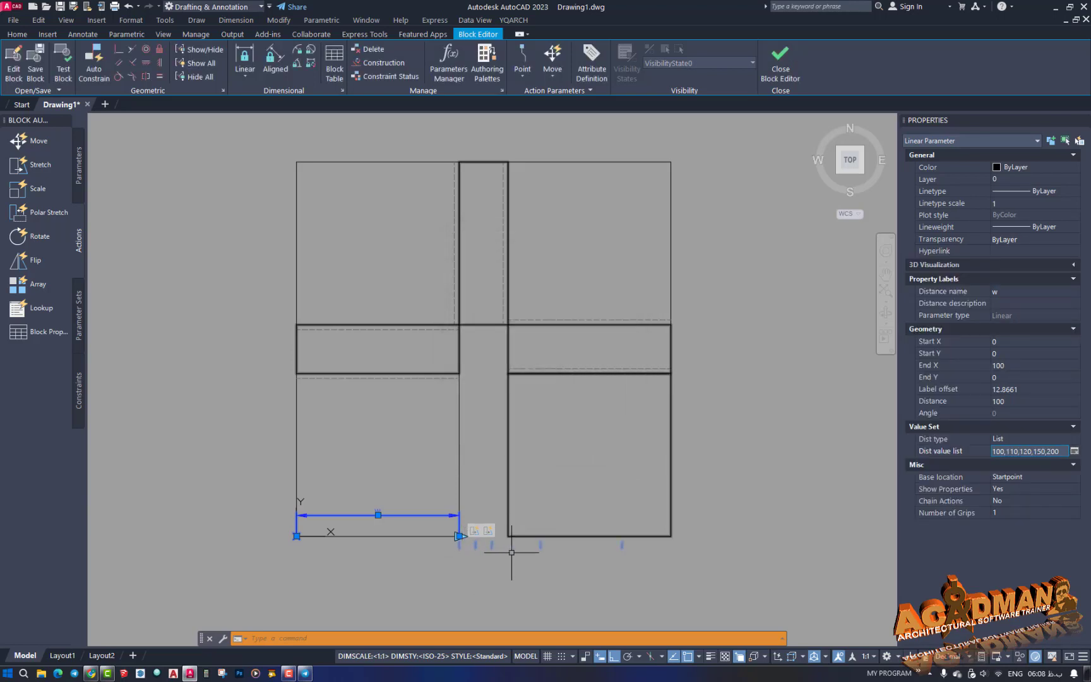
pyautogui.click(460, 536)
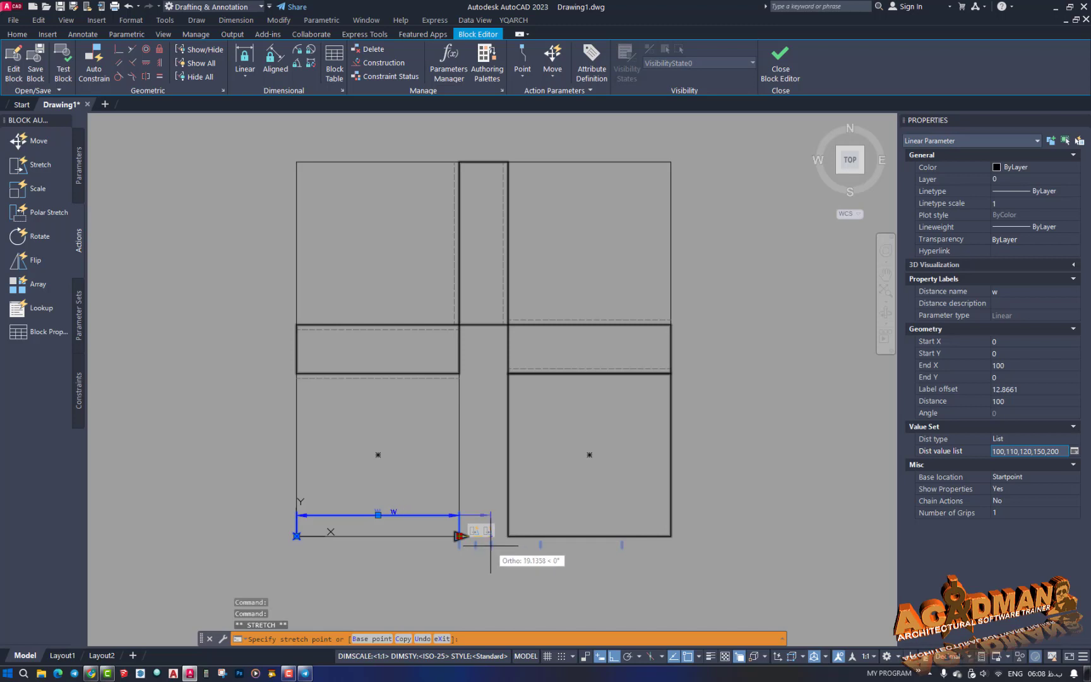
pyautogui.press('Escape')
pyautogui.press('Escape')
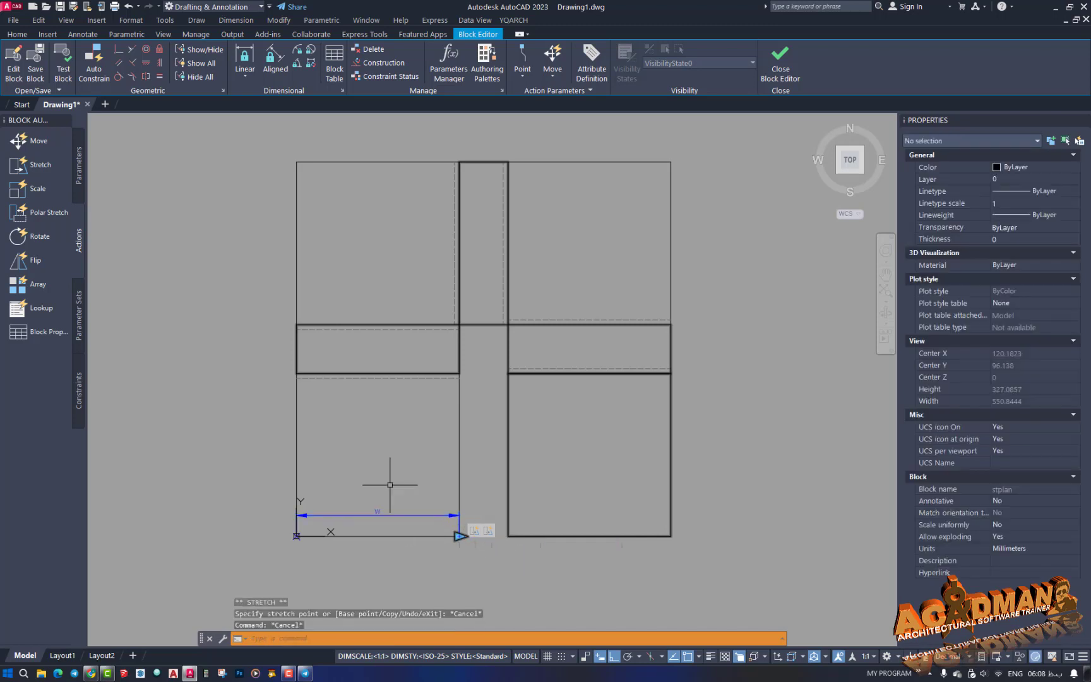
# Open the stplan block in a test window and stretch its w grip to 180
pyautogui.click(67, 75)
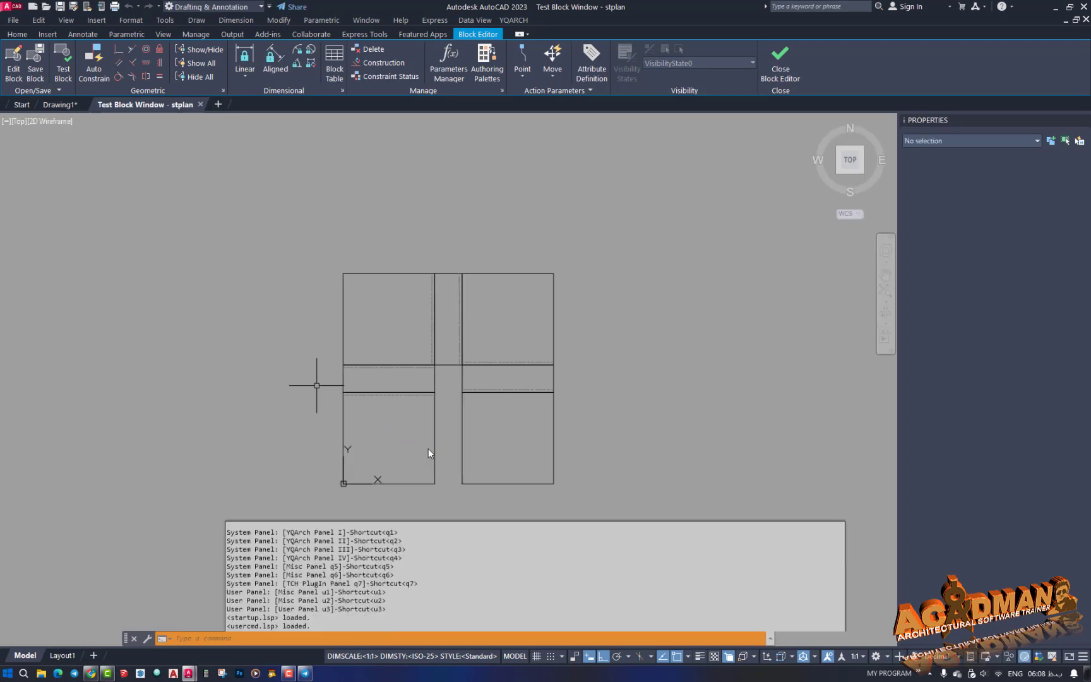
pyautogui.click(432, 452)
pyautogui.click(433, 484)
pyautogui.scroll(3, 444, 484)
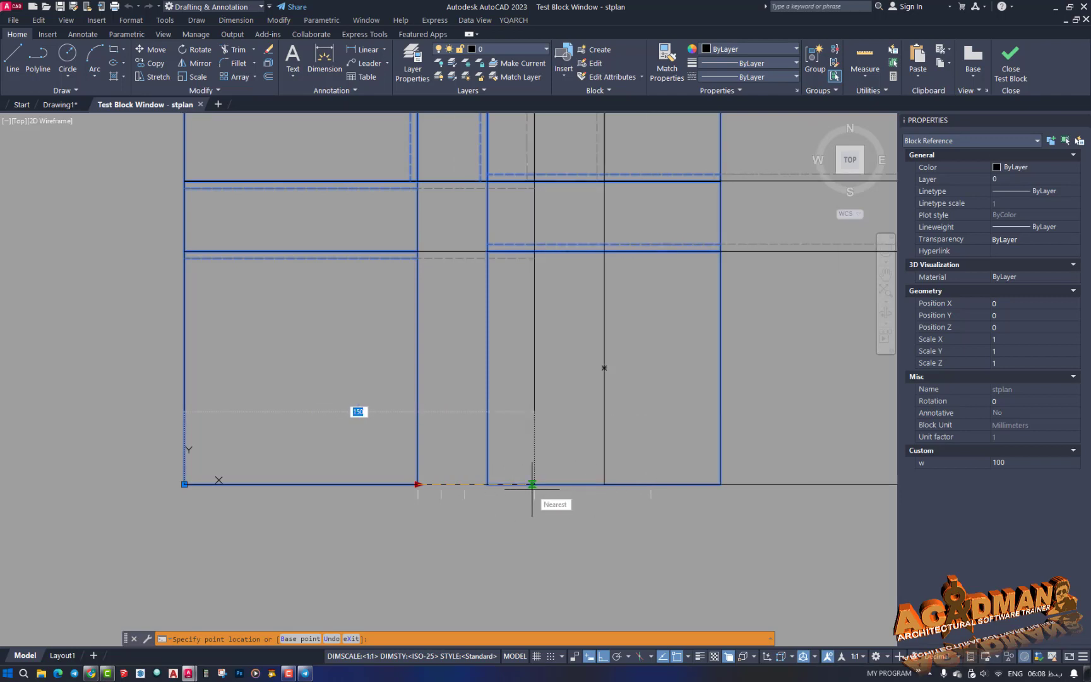
pyautogui.write('1')
pyautogui.press('Return')
# Measure the length of the lower-left square's bottom edge with the DIST command
pyautogui.write('di')
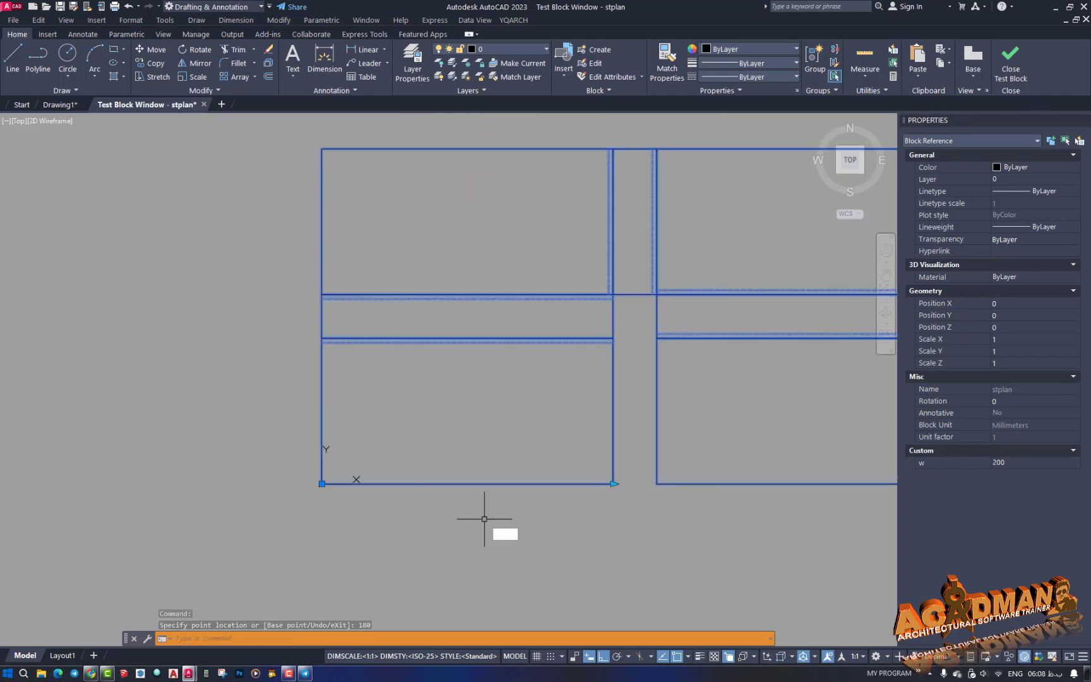
pyautogui.press('Return')
pyautogui.click(322, 482)
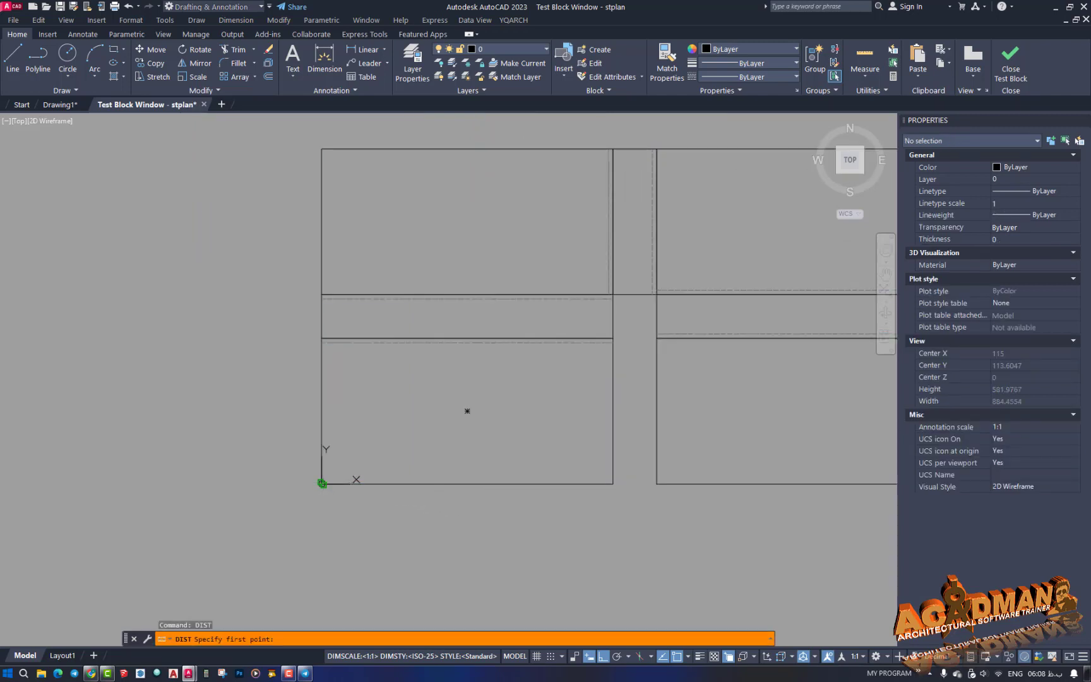
pyautogui.click(612, 483)
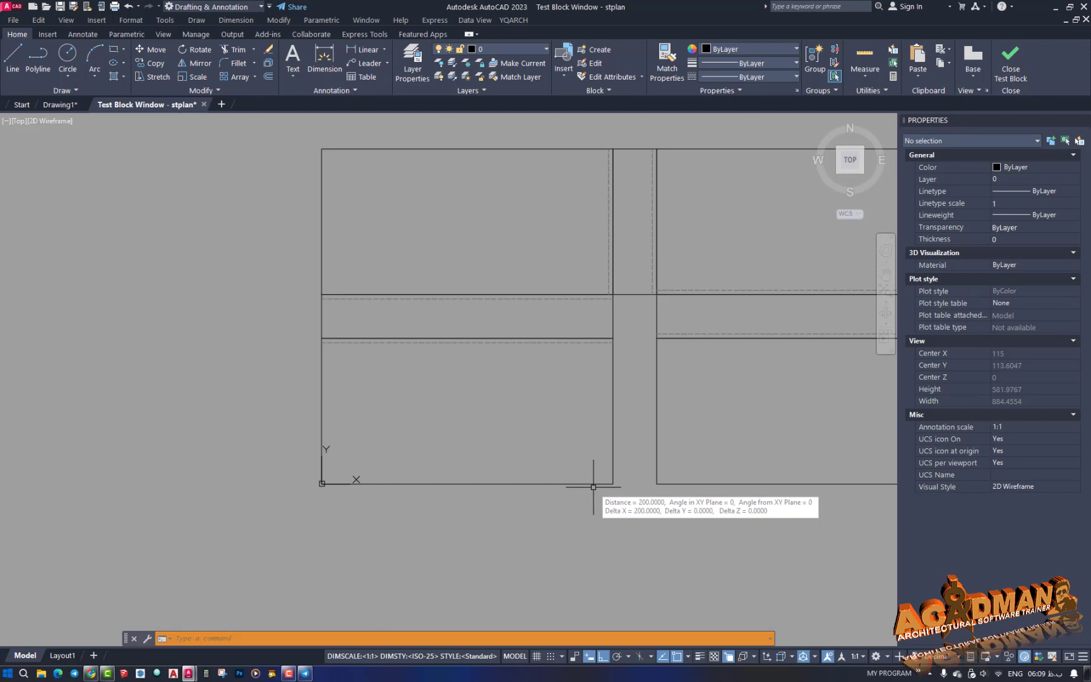
# Shorten the test block's w distance to a smaller listed value with its grip, and close the test window
pyautogui.click(594, 486)
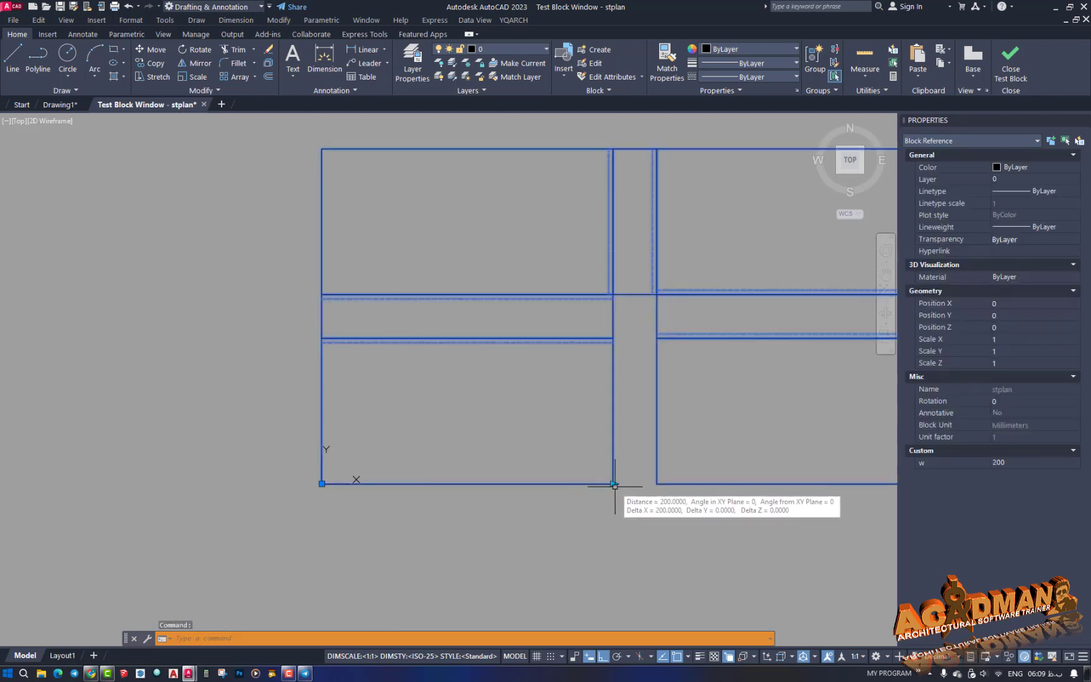
pyautogui.press('Escape')
pyautogui.press('Escape')
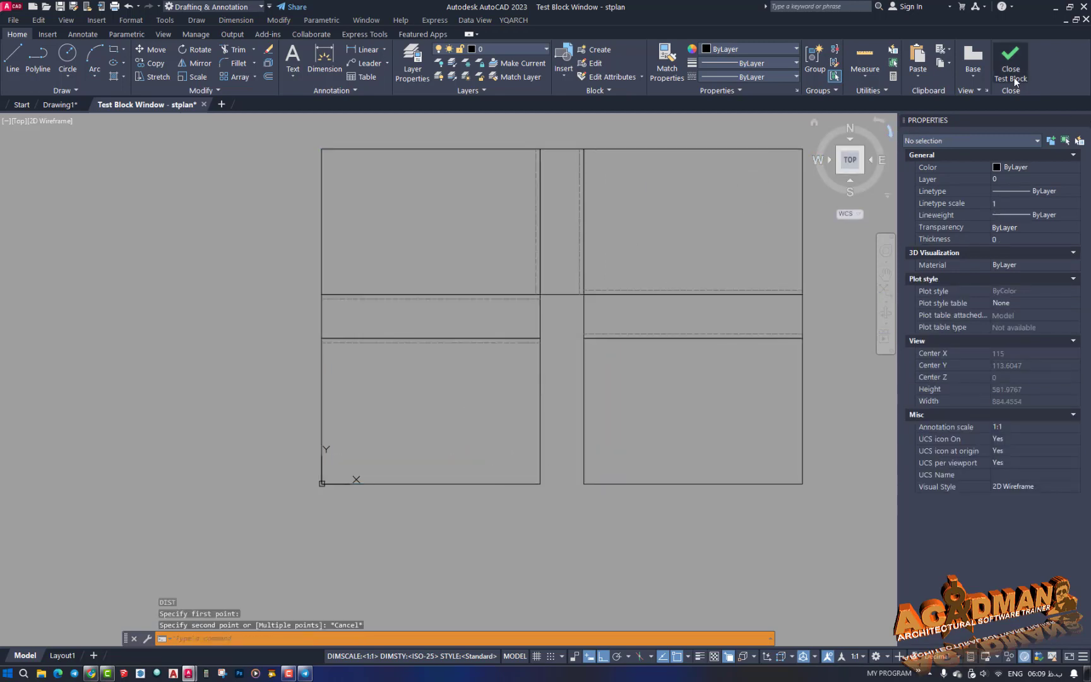
pyautogui.click(1011, 78)
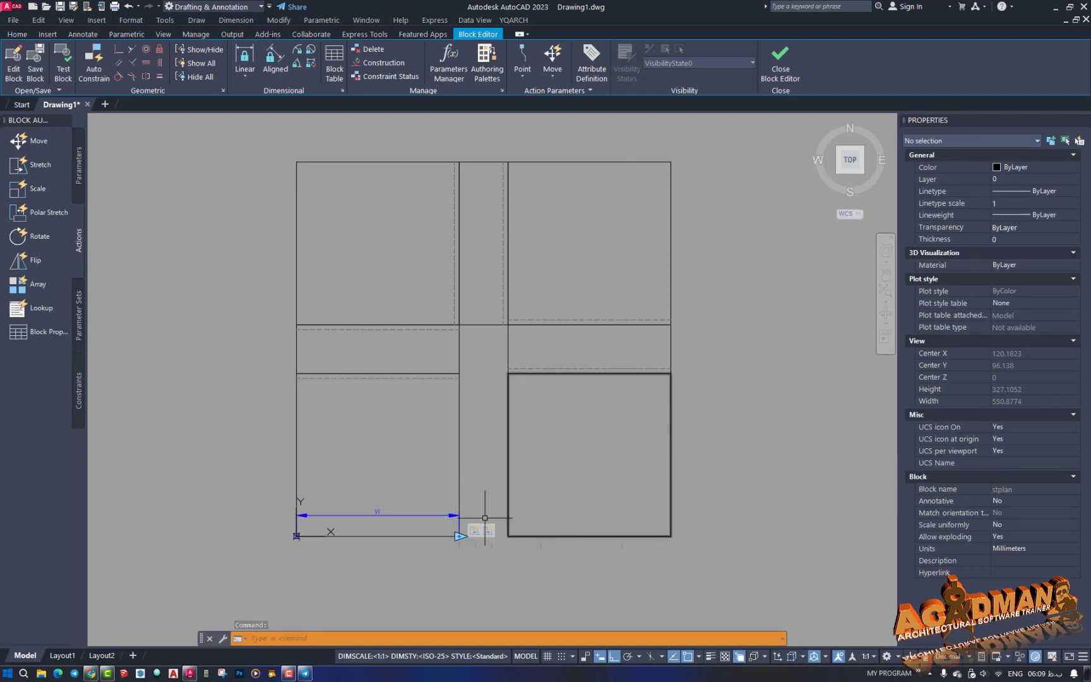
# Set the w parameter's distance type to None with a minimum of 100 and a maximum of 200
pyautogui.click(405, 512)
pyautogui.click(406, 512)
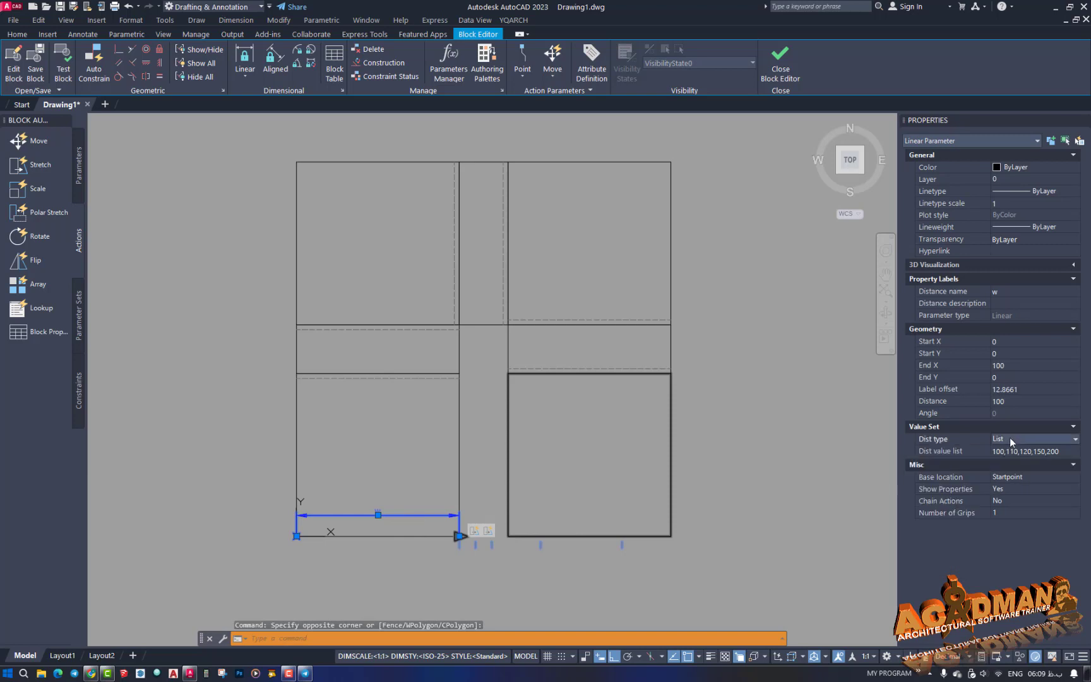
pyautogui.click(1009, 437)
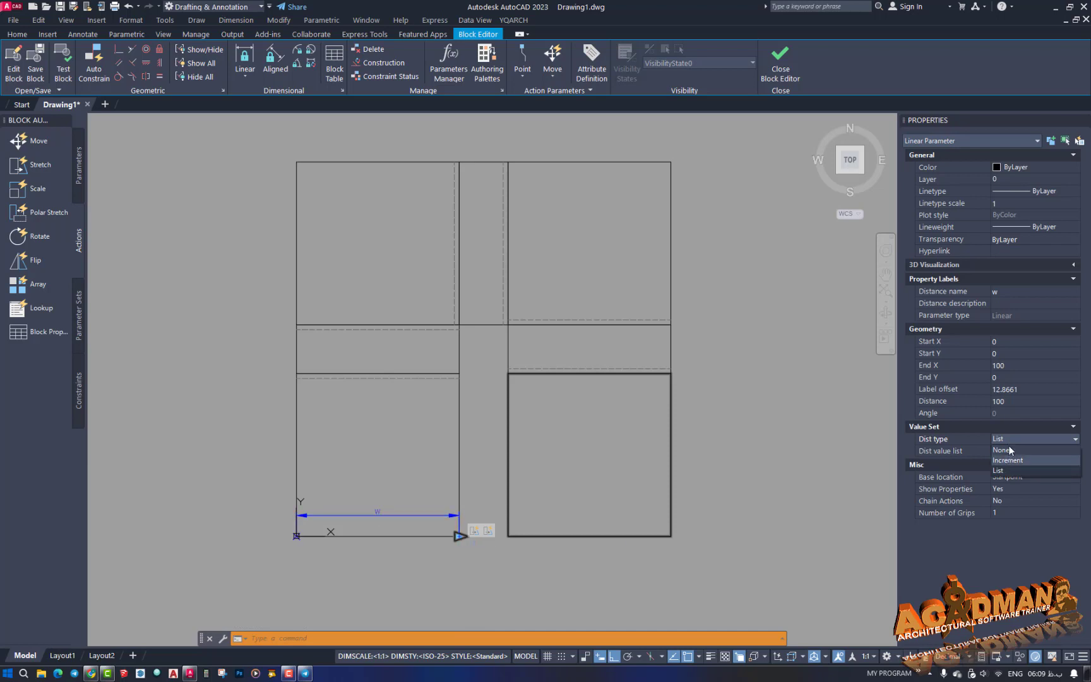
pyautogui.click(1009, 450)
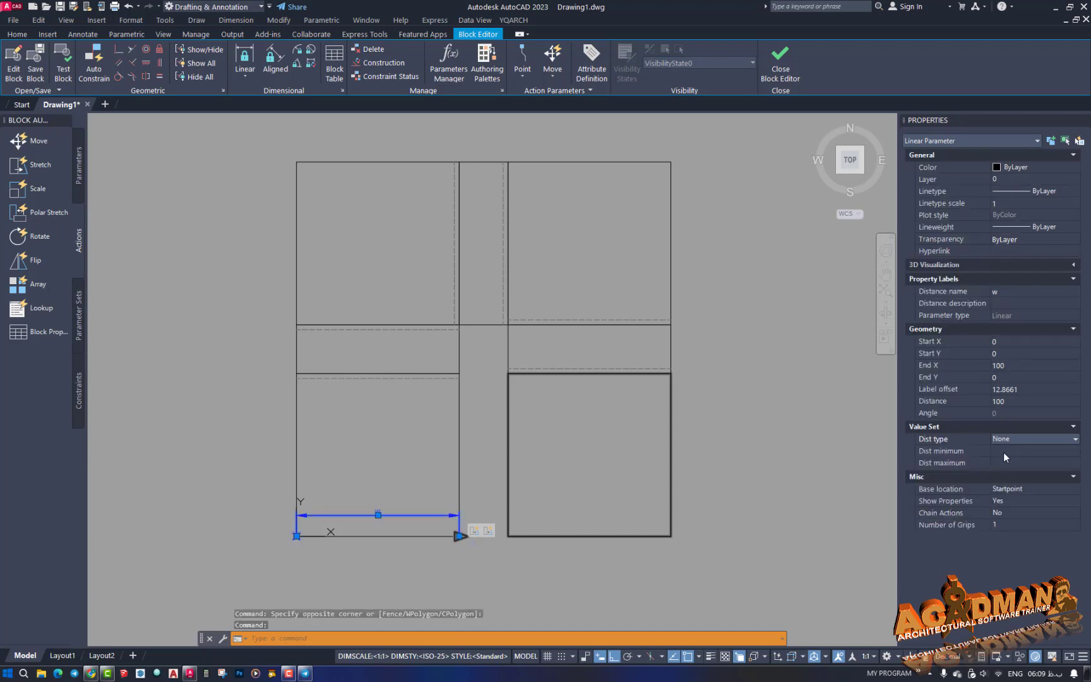
pyautogui.click(1000, 452)
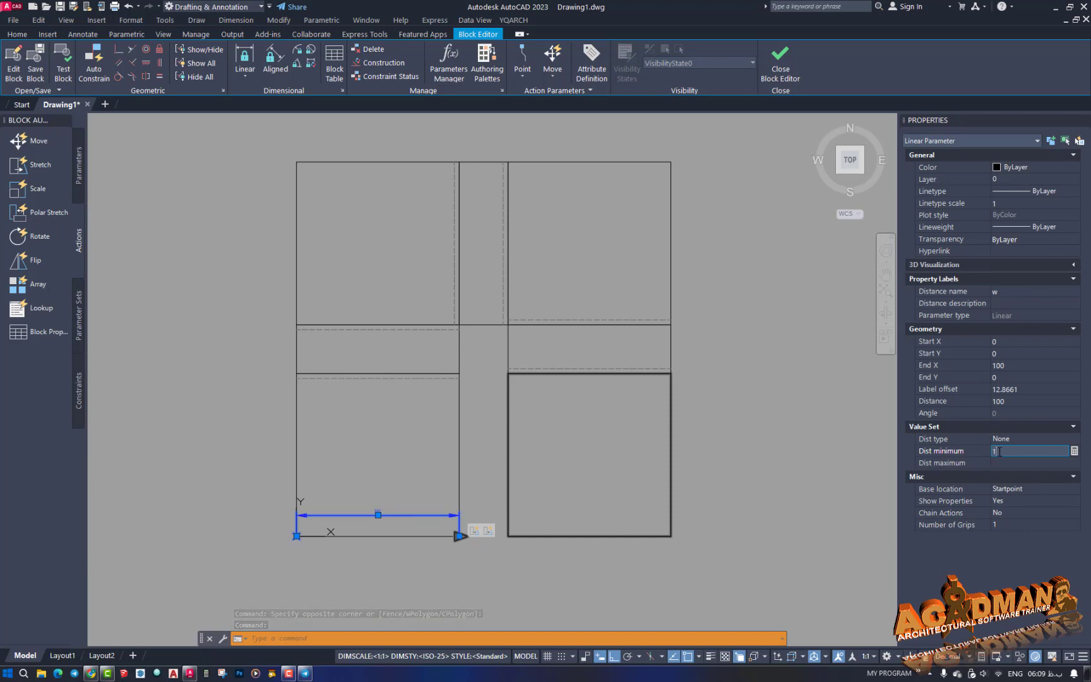
pyautogui.click(1000, 464)
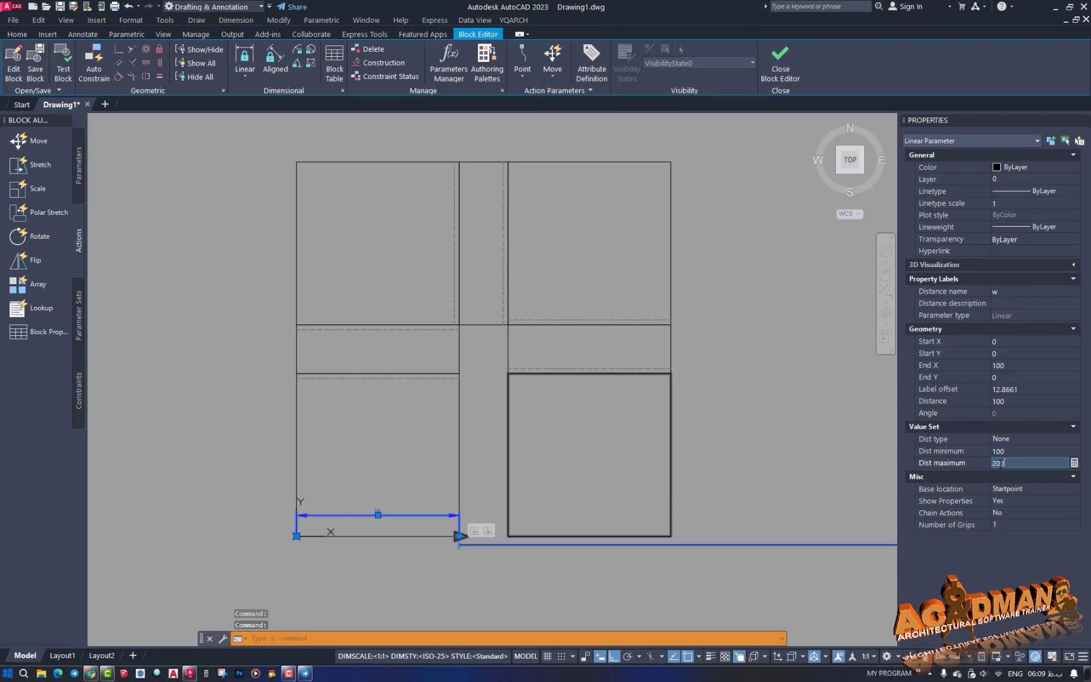
pyautogui.press('Return')
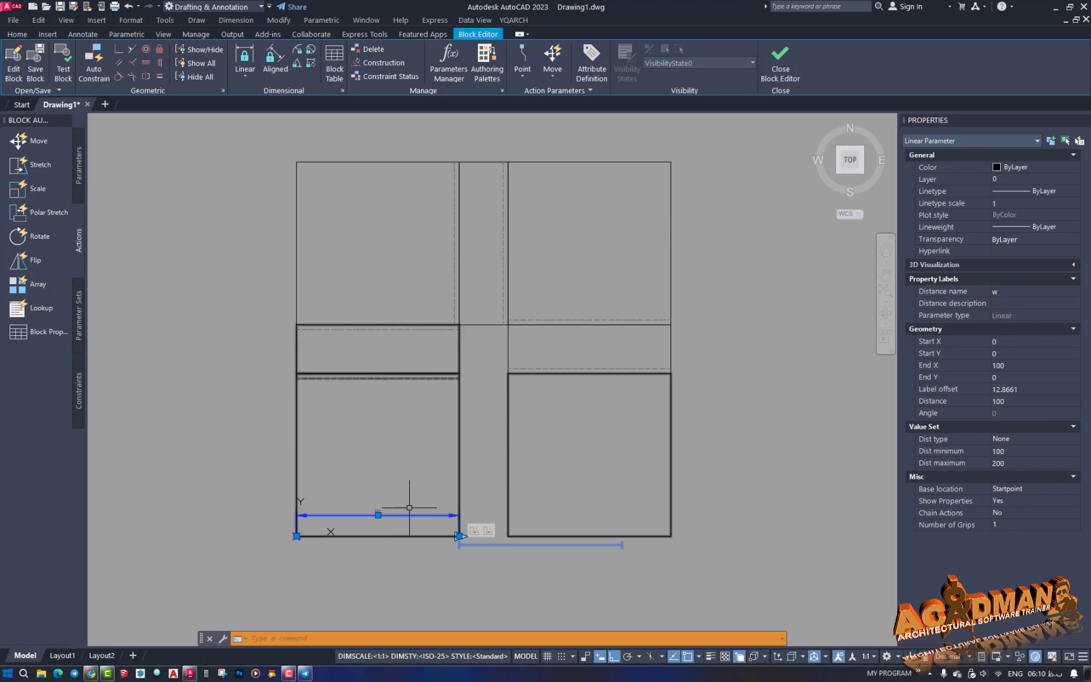
# Add a vertical linear parameter from the midpoint of the lower-left square's bottom edge to the midpoint of its top edge
pyautogui.click(79, 165)
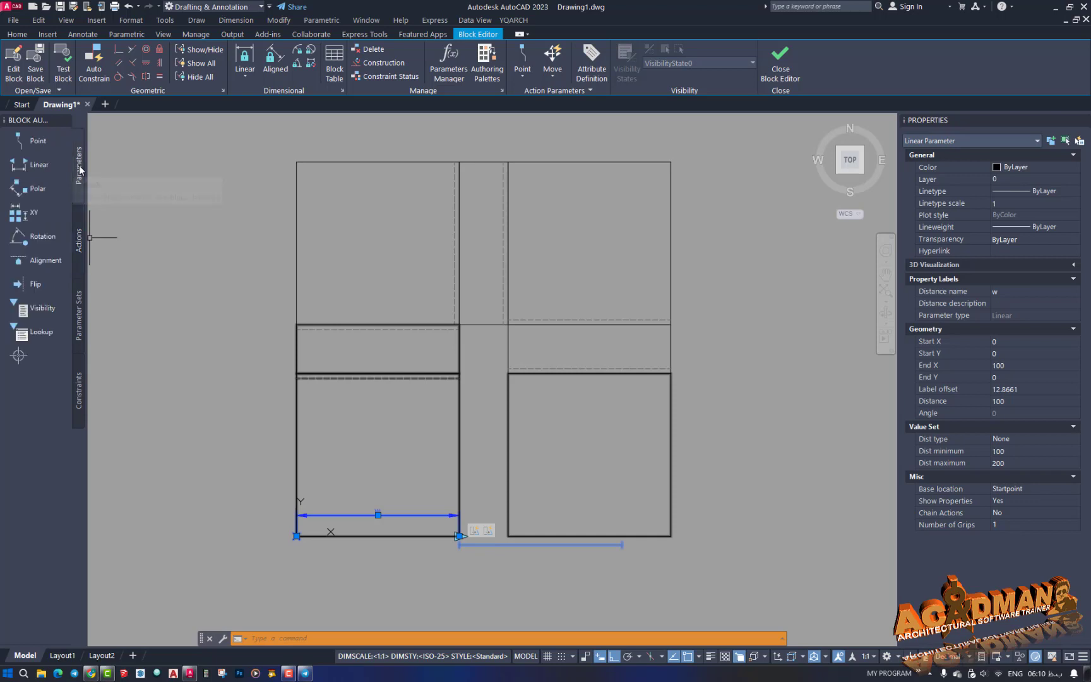
pyautogui.click(38, 165)
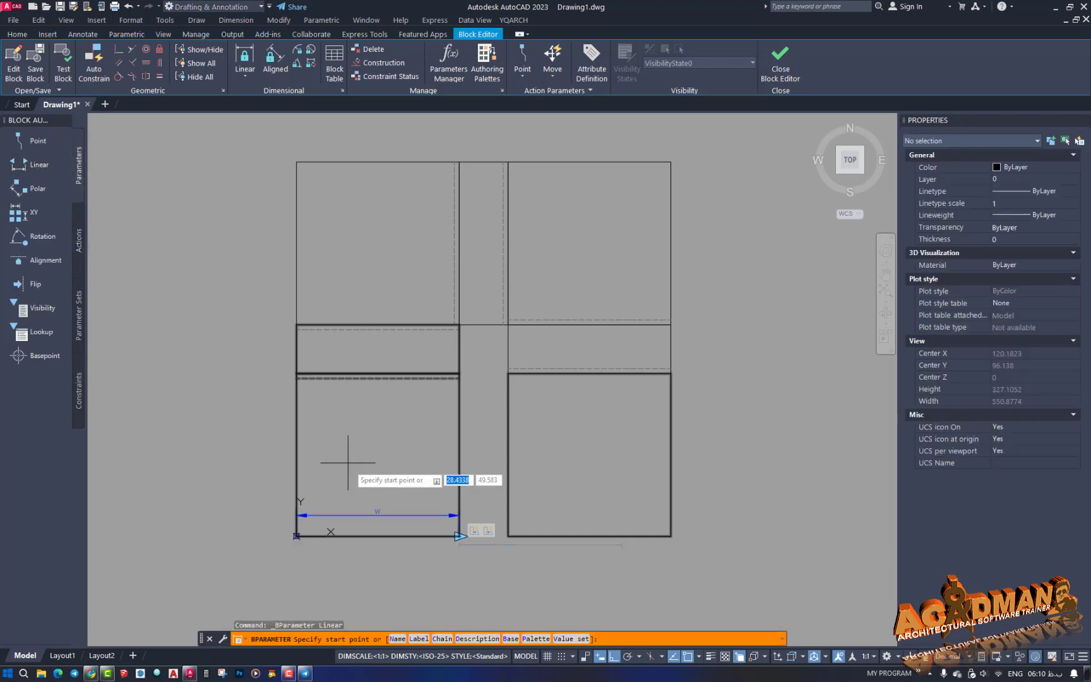
pyautogui.click(378, 536)
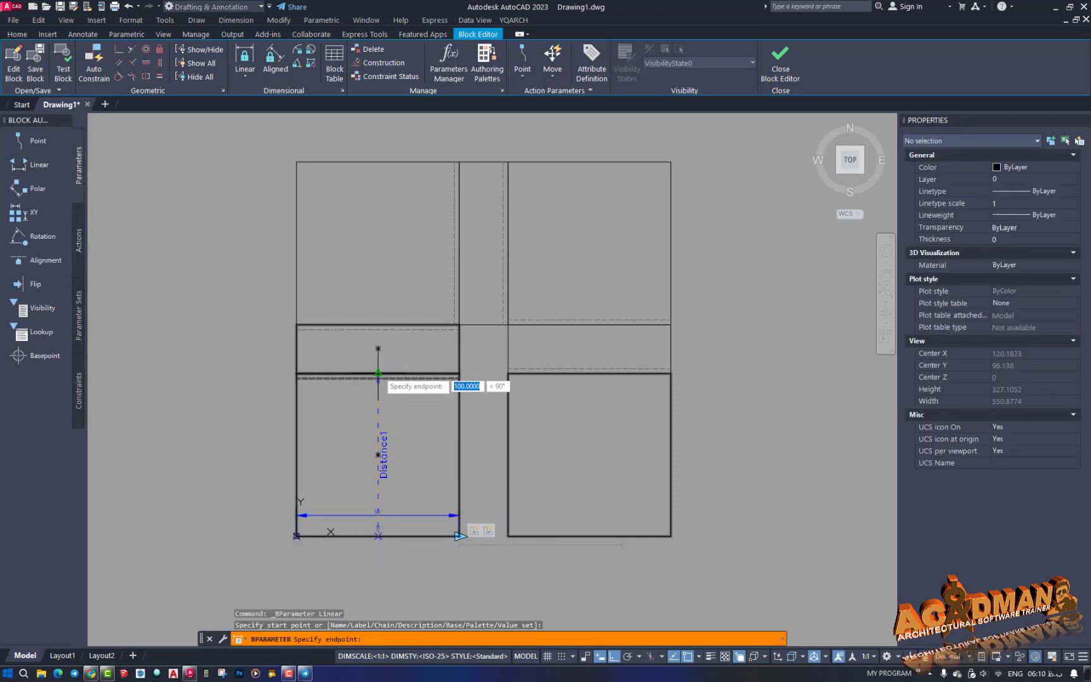
pyautogui.click(378, 373)
pyautogui.click(377, 374)
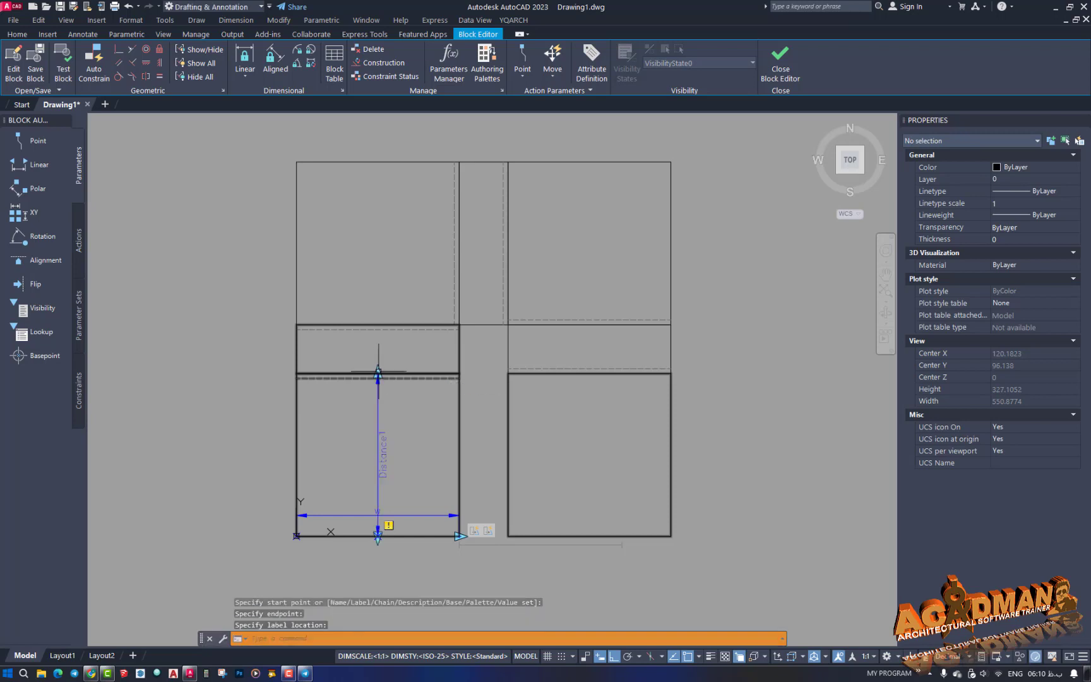
# Name the vertical linear parameter's distance l and set its number of grips to 1
pyautogui.click(383, 465)
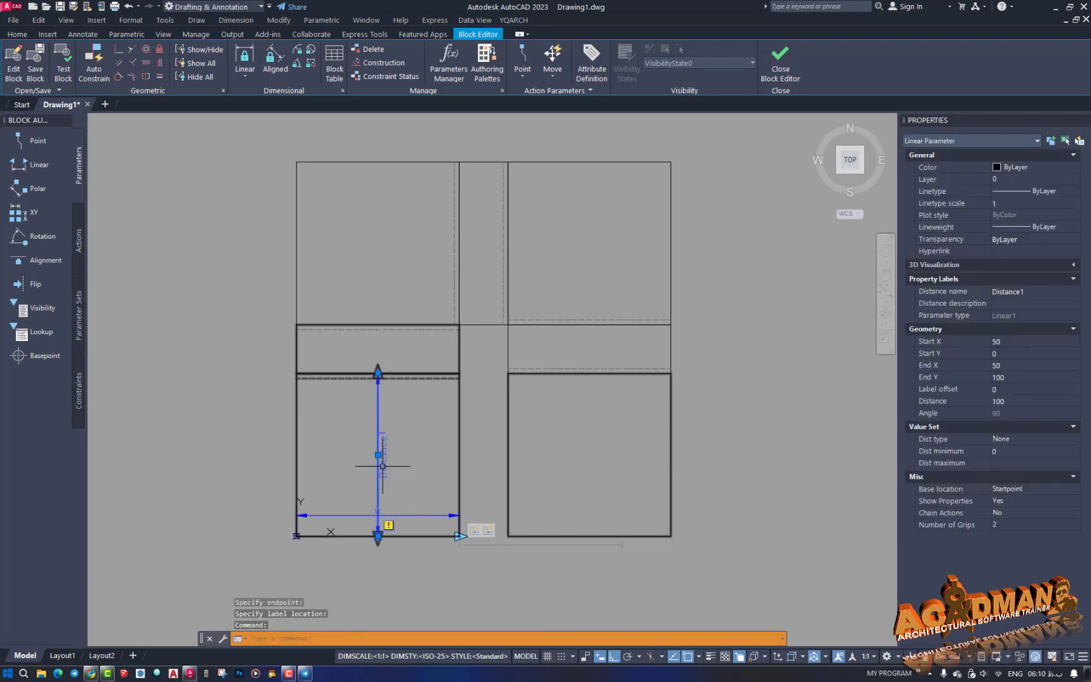
pyautogui.click(1026, 294)
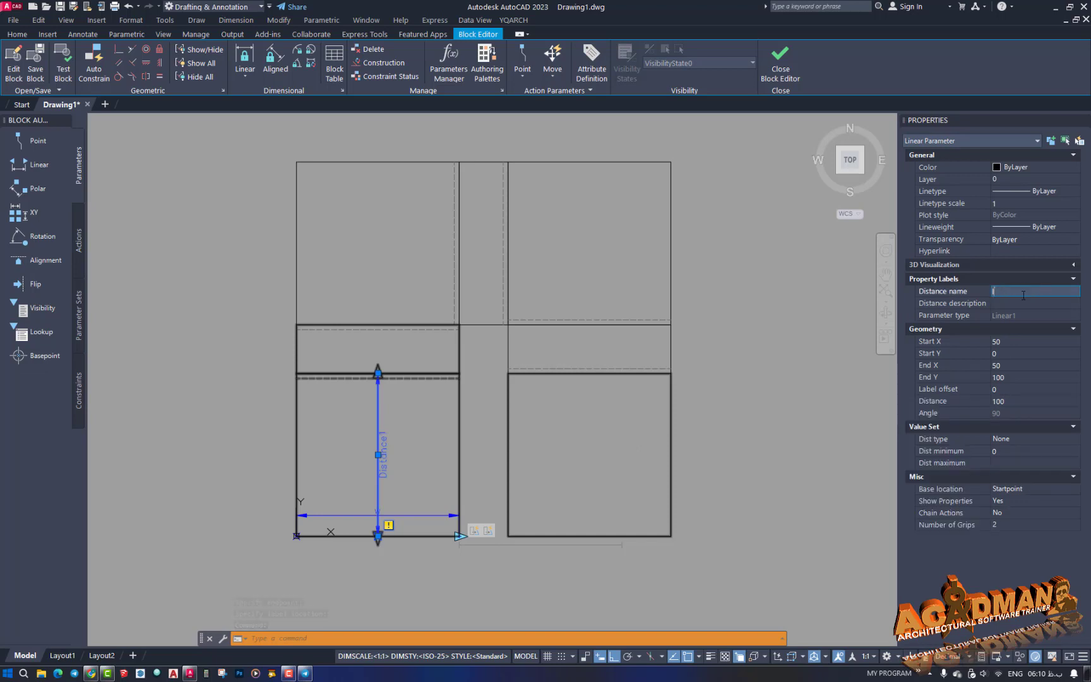
pyautogui.press('Return')
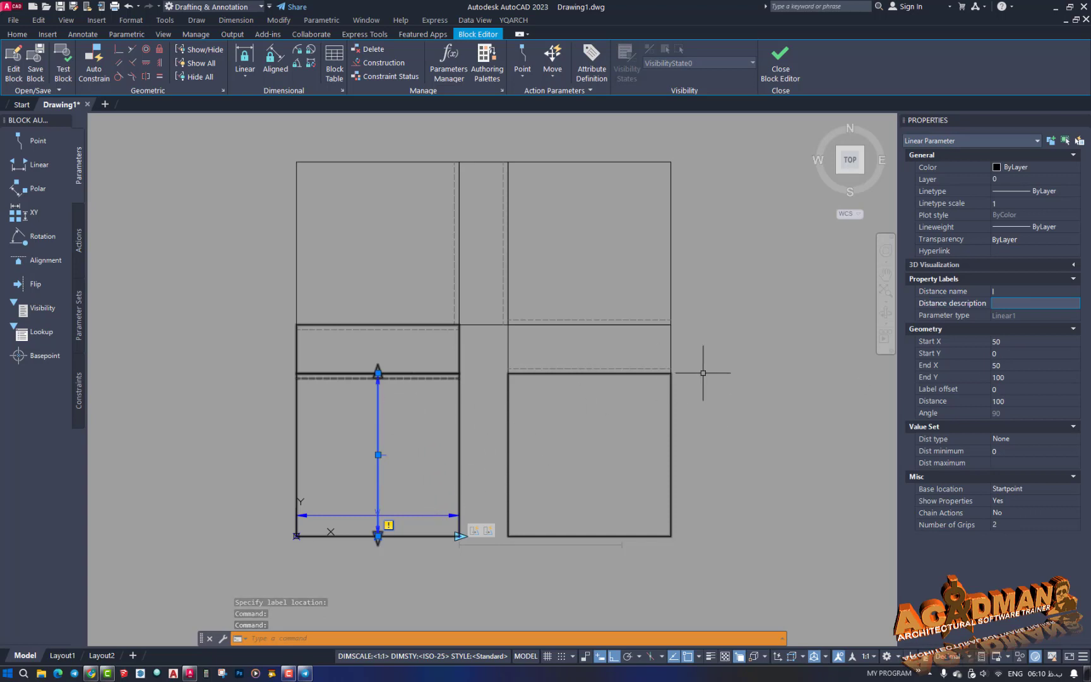
pyautogui.click(1001, 524)
pyautogui.click(1002, 546)
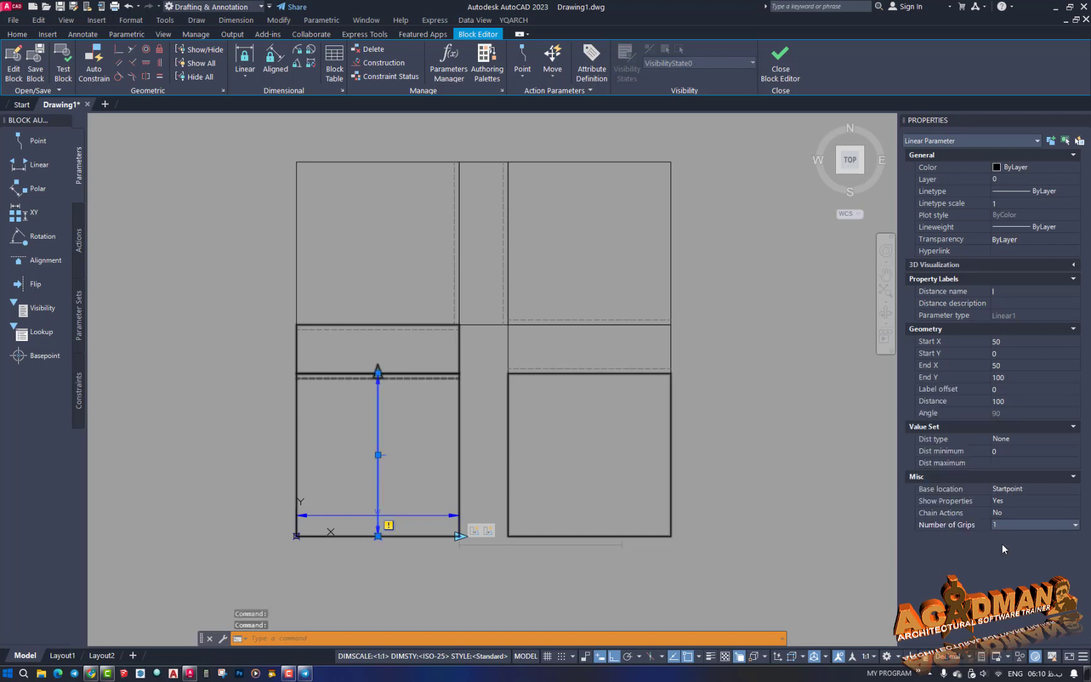
# Set the l parameter's value set to a minimum distance of 100 and a maximum of 200
pyautogui.click(1011, 436)
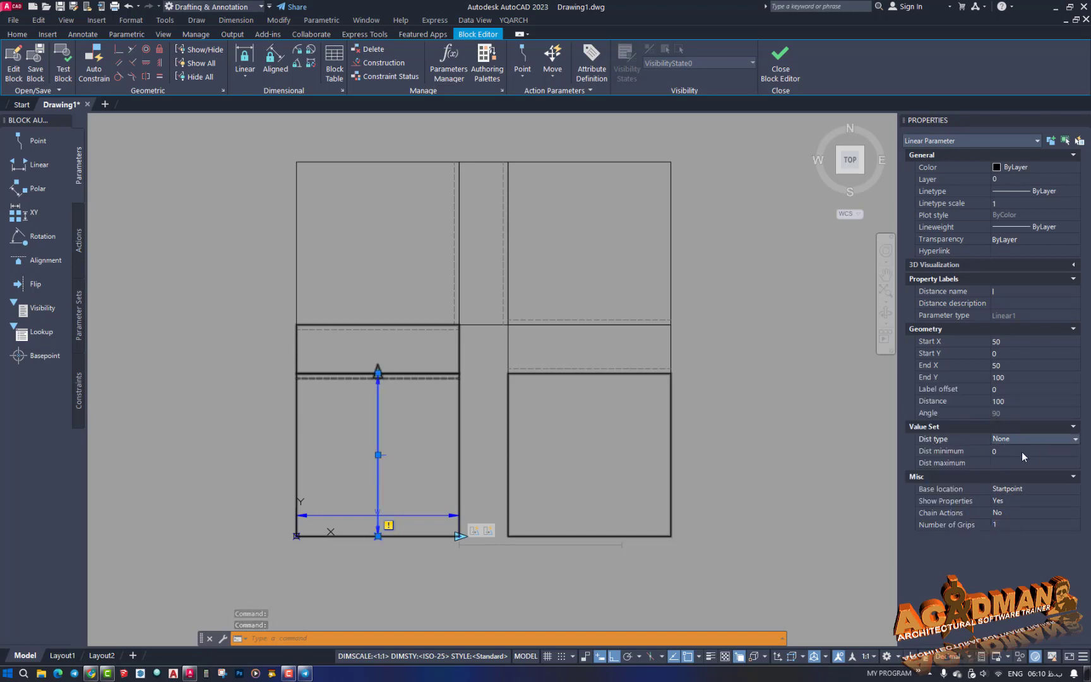
pyautogui.click(1008, 452)
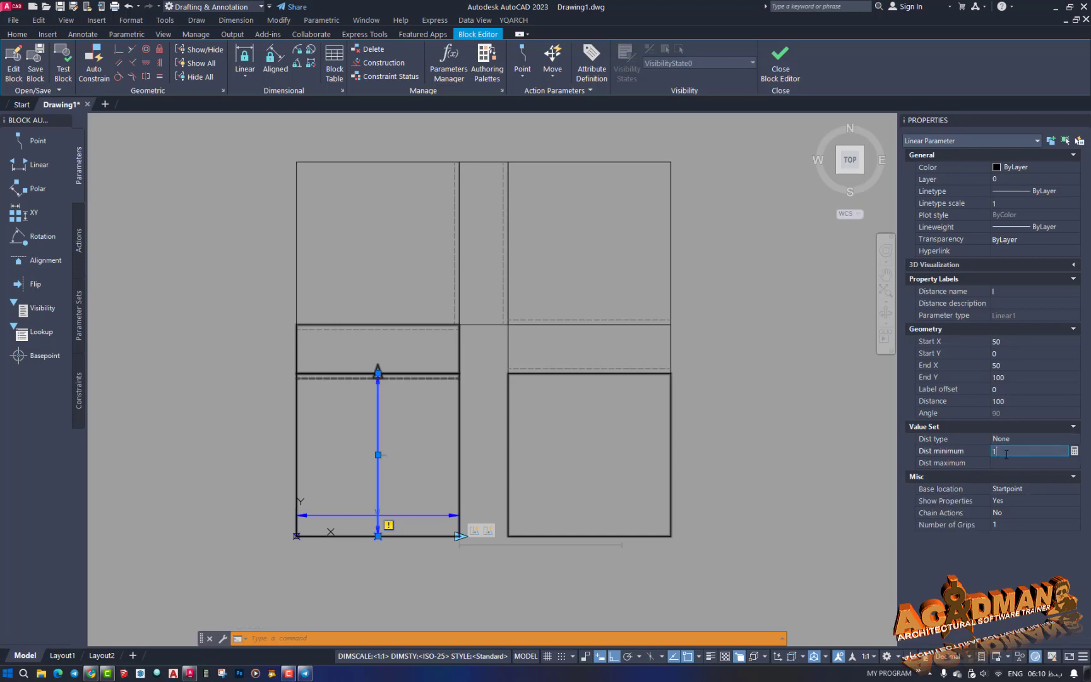
pyautogui.click(1001, 463)
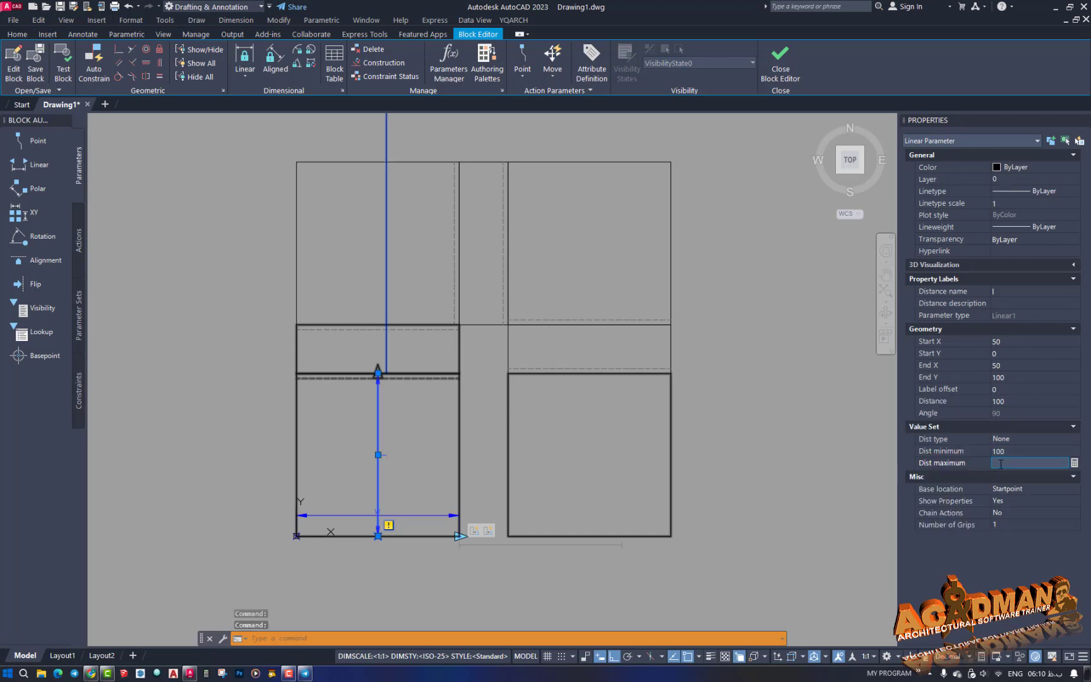
pyautogui.write('200')
pyautogui.press('Return')
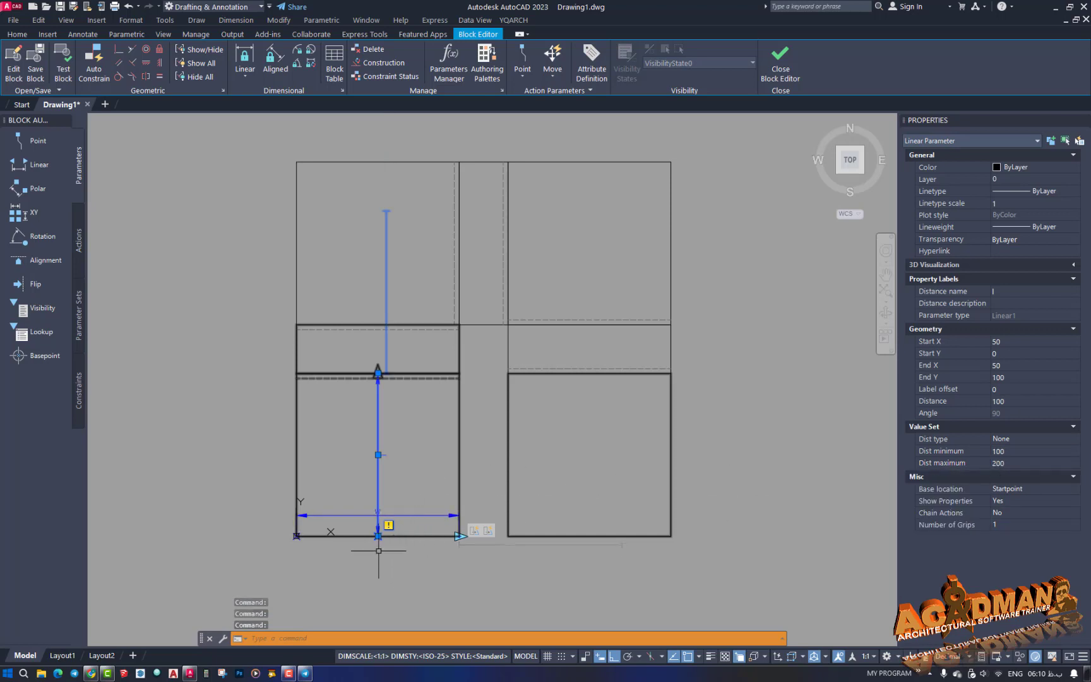
# Test the block, inspect its grips and the custom w and l properties, and close the test window
pyautogui.click(64, 69)
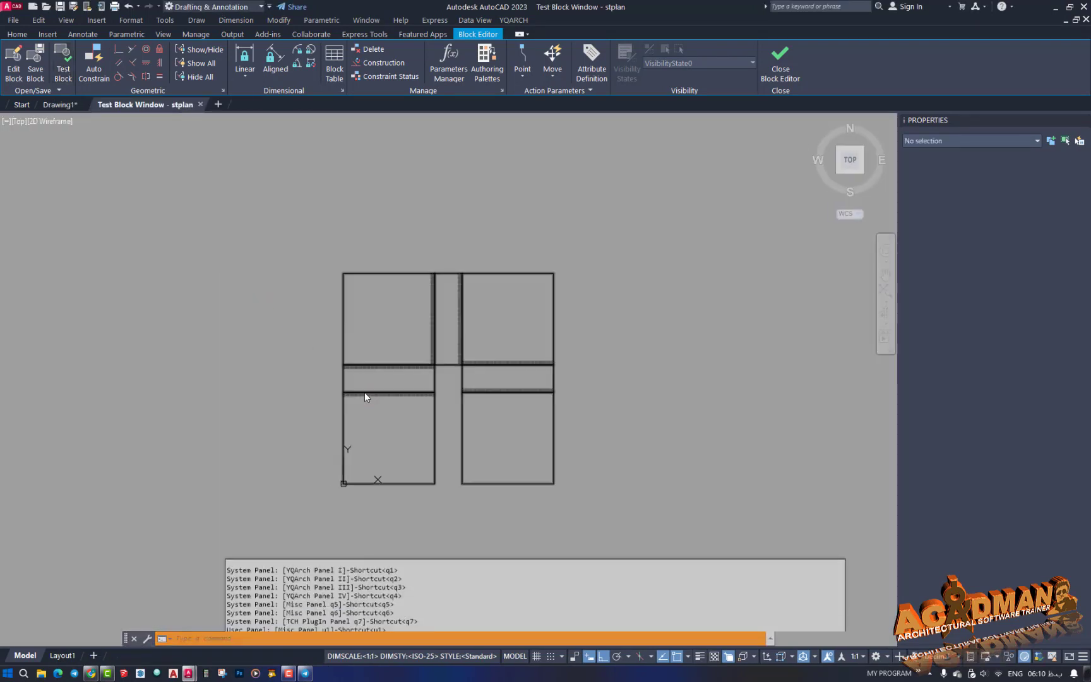
pyautogui.click(363, 392)
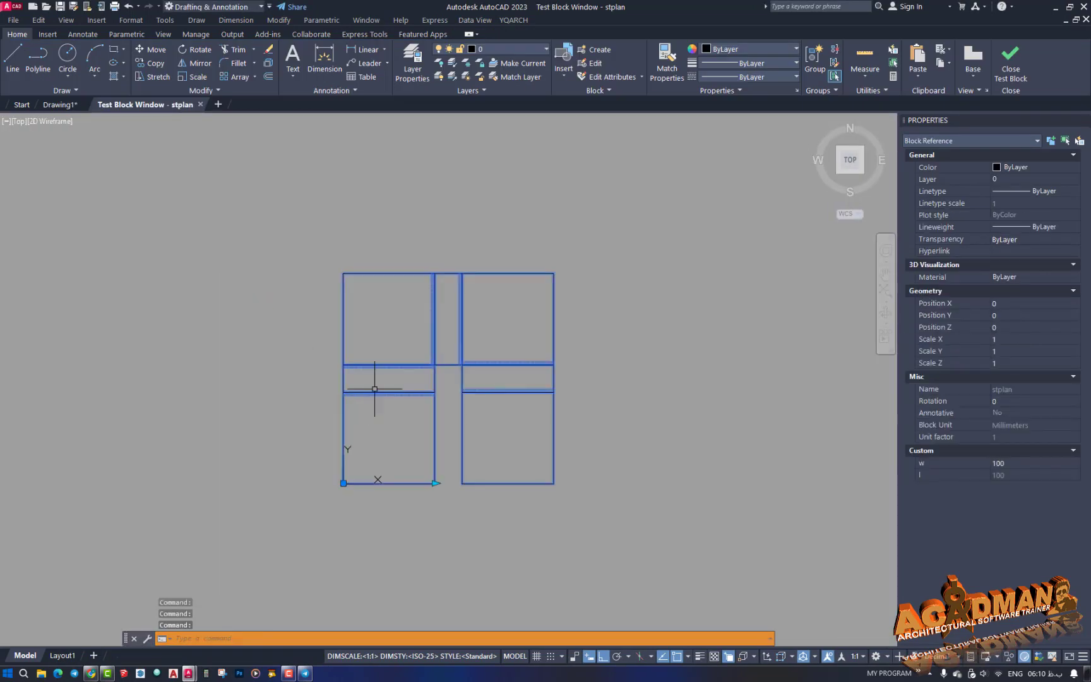
pyautogui.click(435, 483)
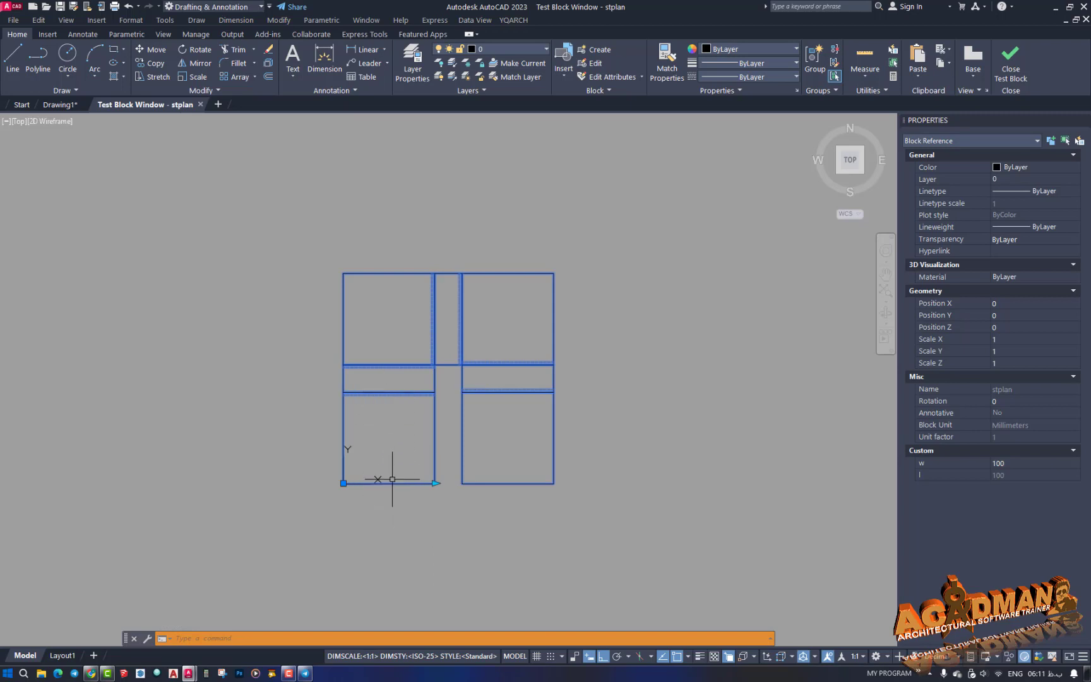
pyautogui.click(1013, 70)
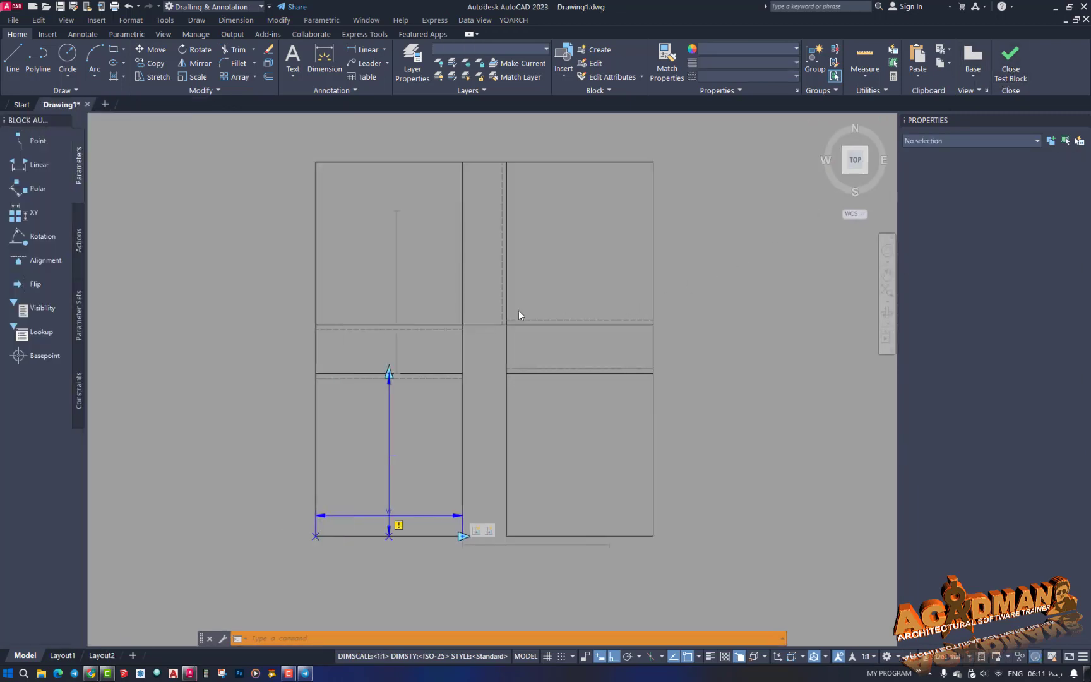
# Add a stretch action to the l parameter's upper point, framing everything from above the lower squares' top edges upward and selecting all crossed objects
pyautogui.click(78, 240)
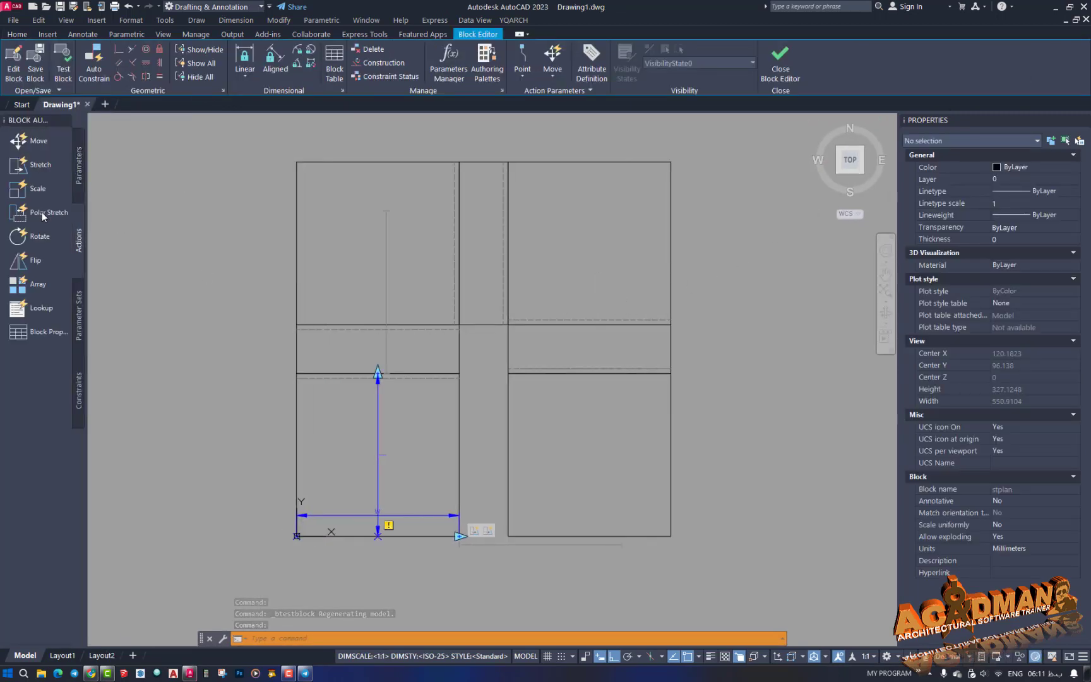
pyautogui.click(31, 164)
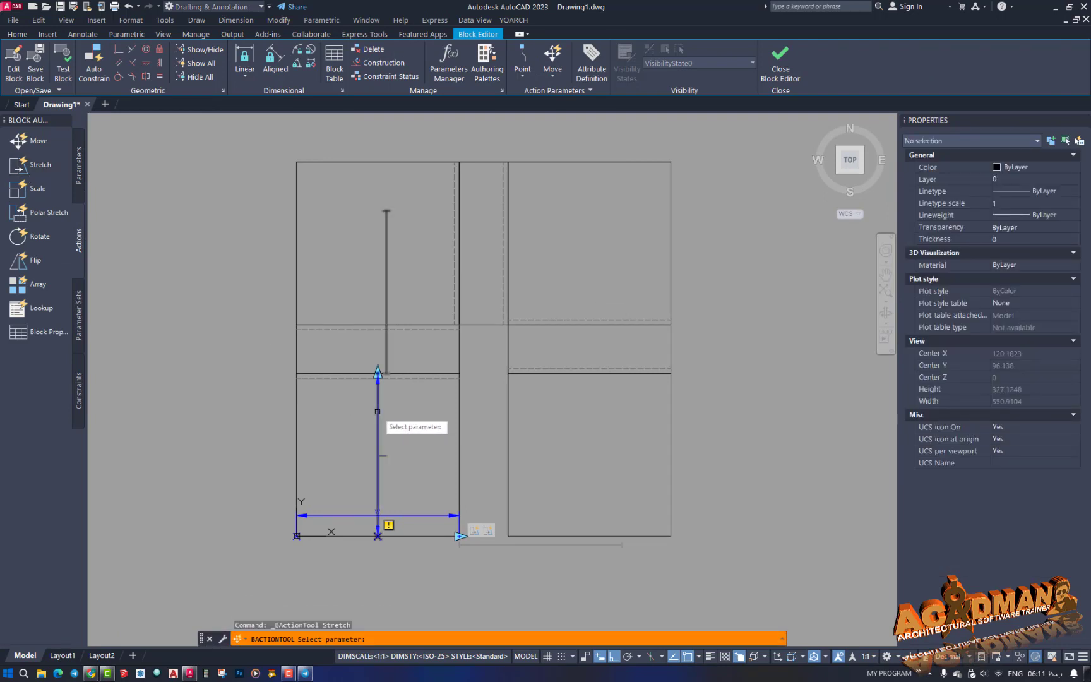
pyautogui.click(378, 412)
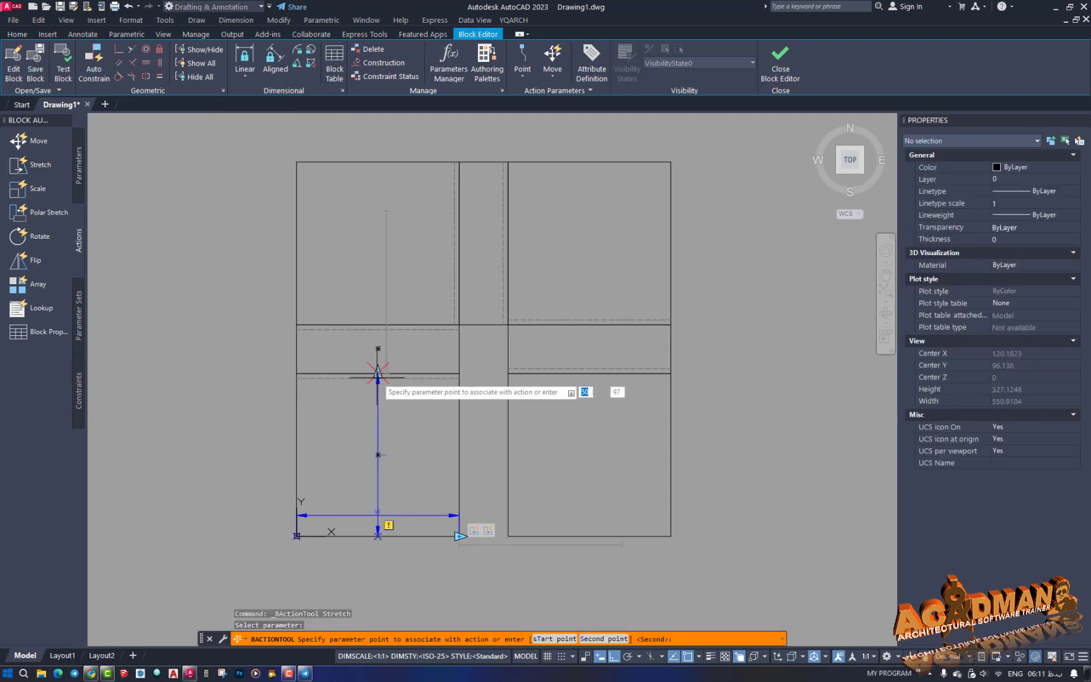
pyautogui.click(378, 373)
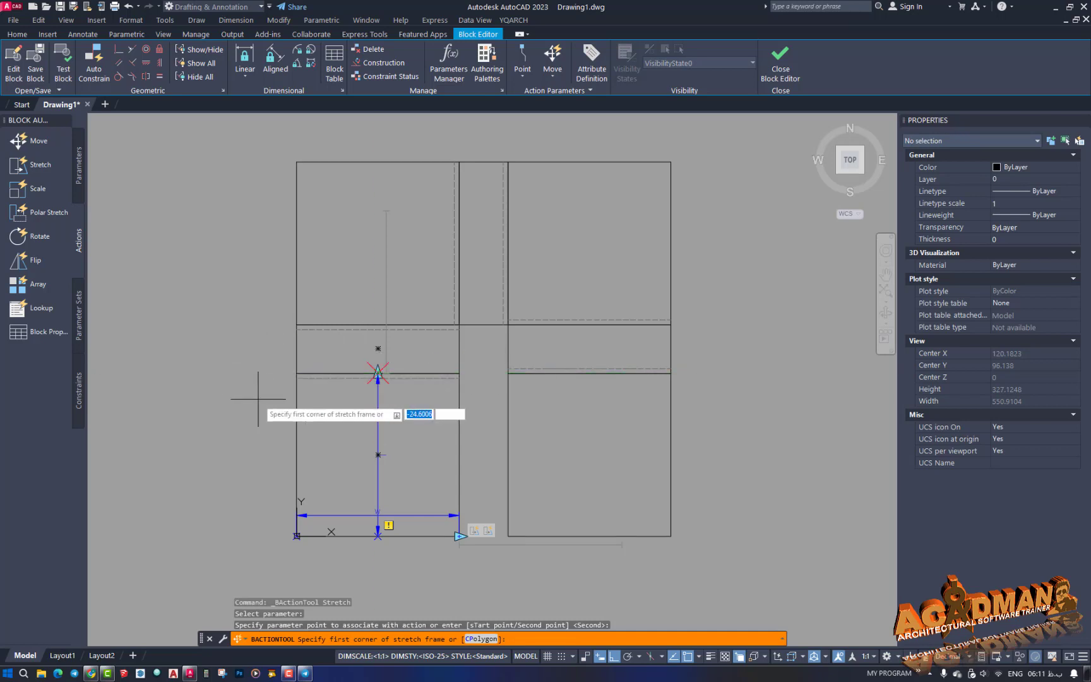
pyautogui.click(689, 143)
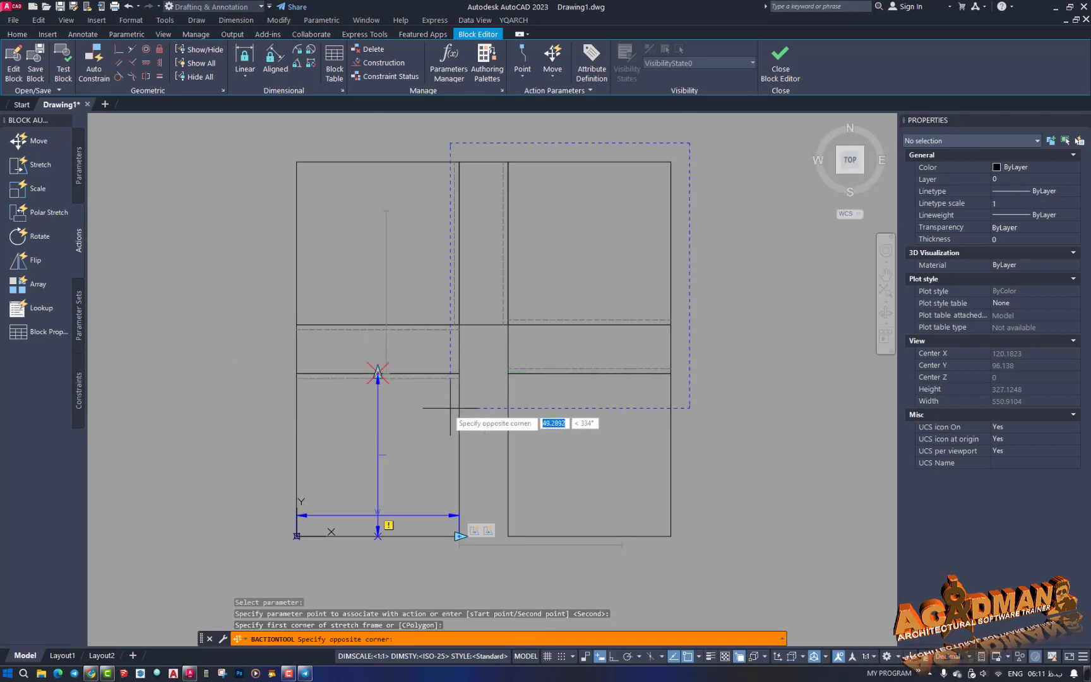
pyautogui.click(264, 403)
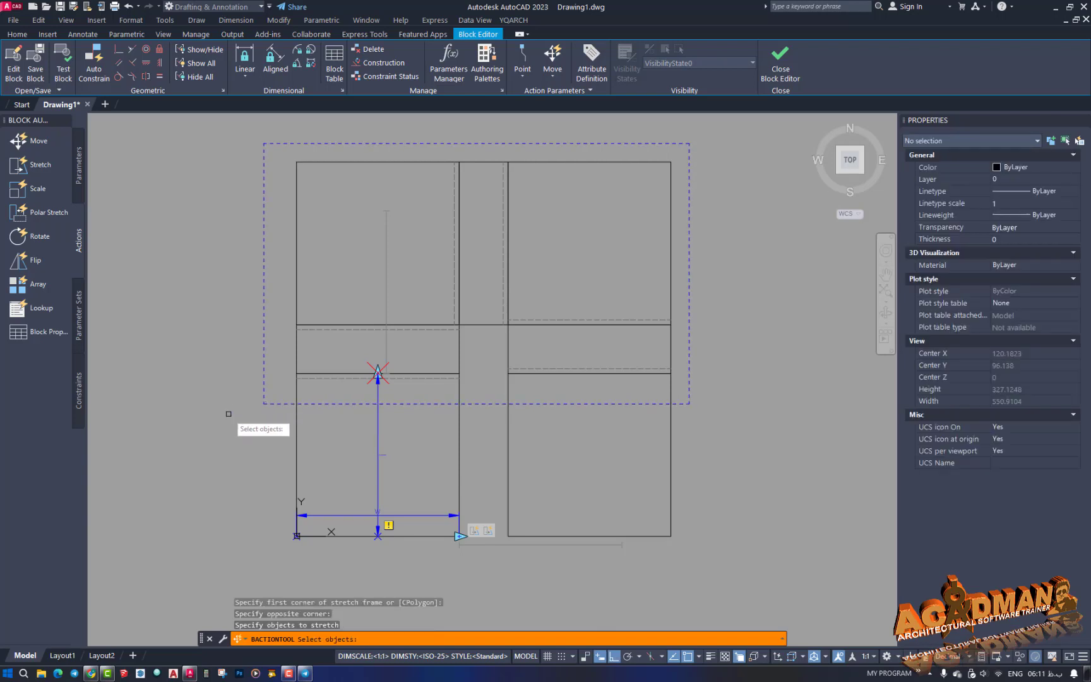
pyautogui.click(297, 272)
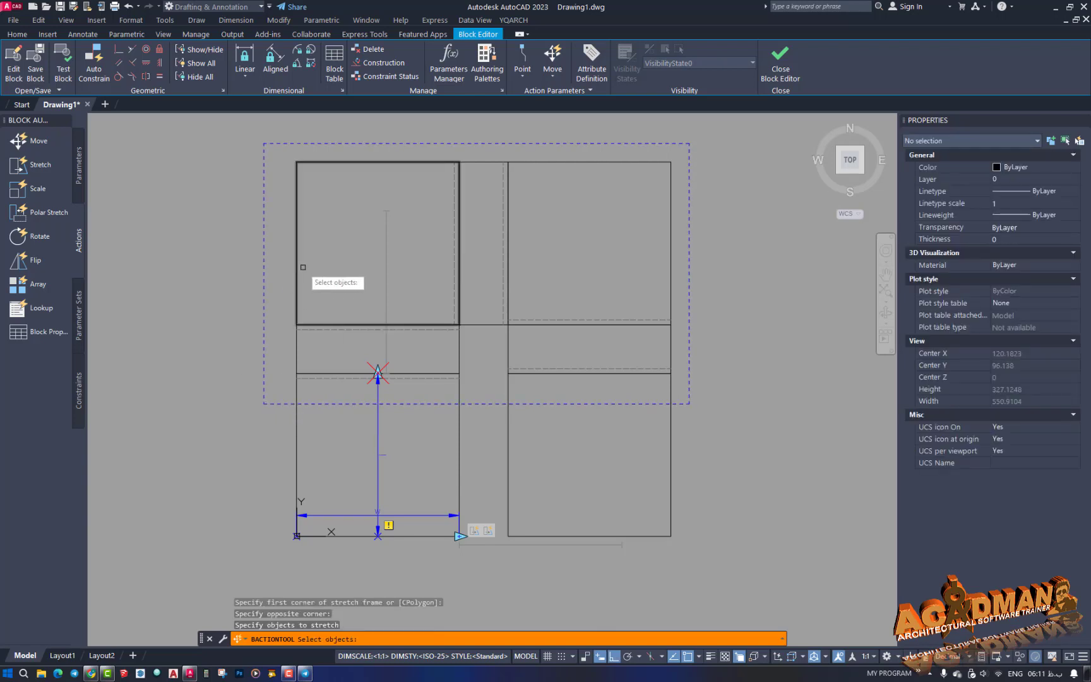
pyautogui.click(680, 154)
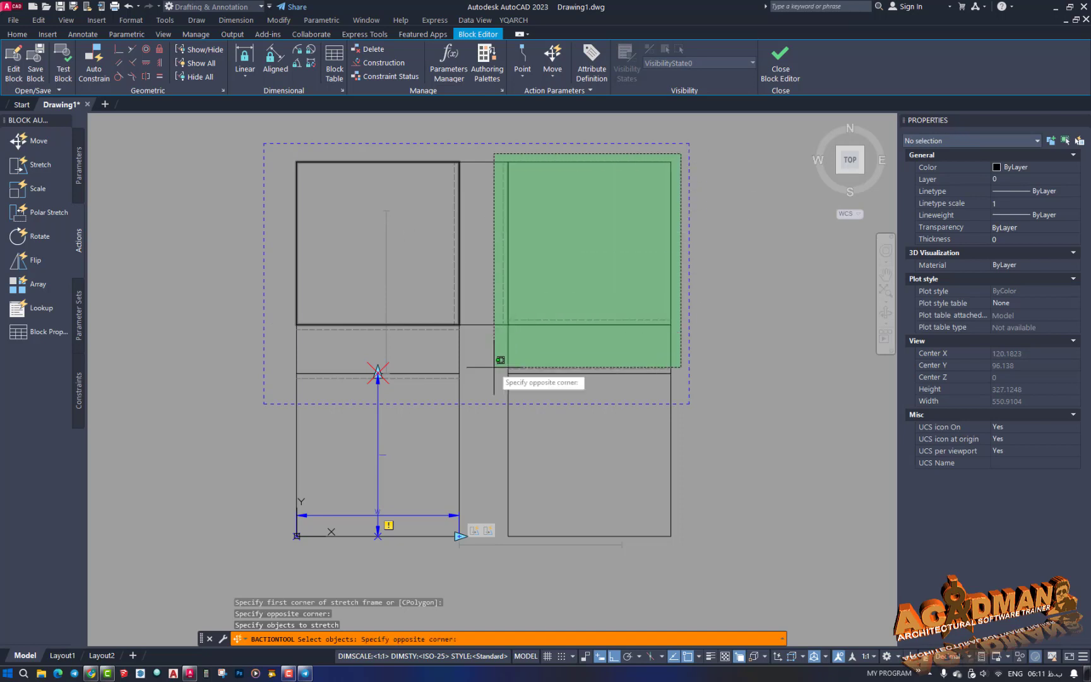
pyautogui.click(287, 383)
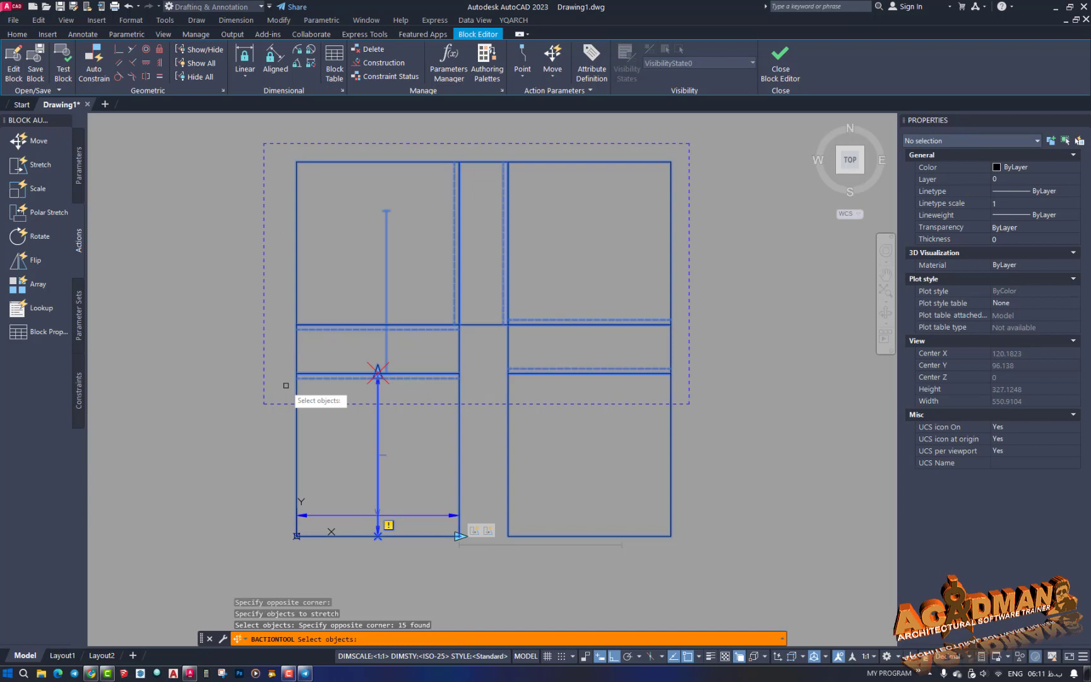
pyautogui.press('Return')
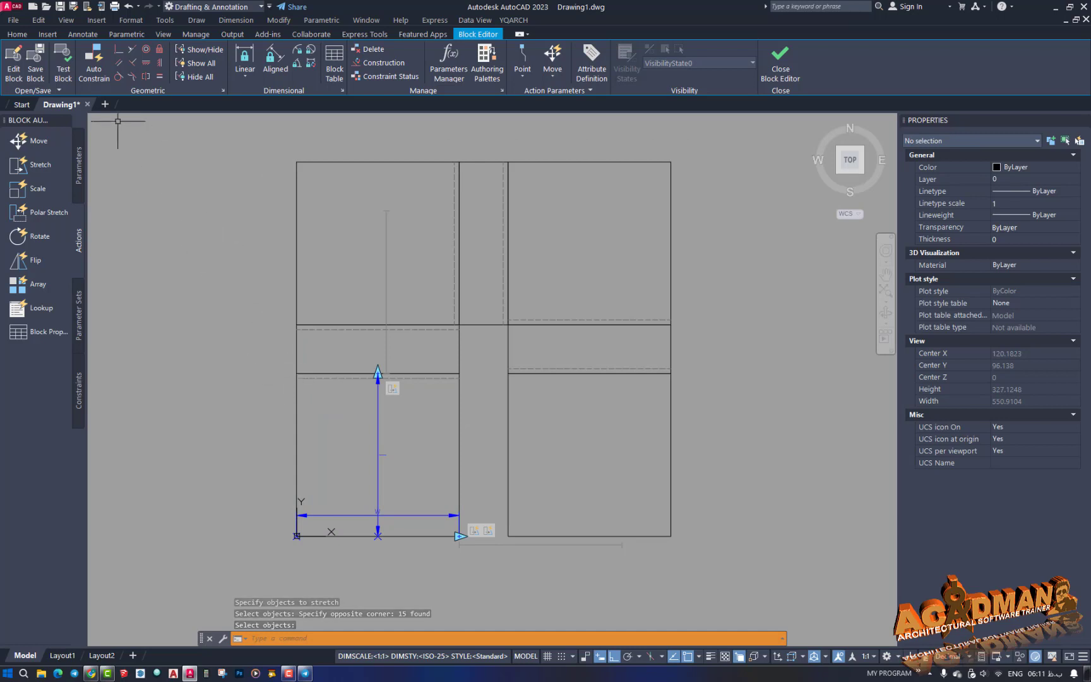
# Test the block by stretching its l distance upward to 200 with the grip, and close the test window
pyautogui.click(64, 75)
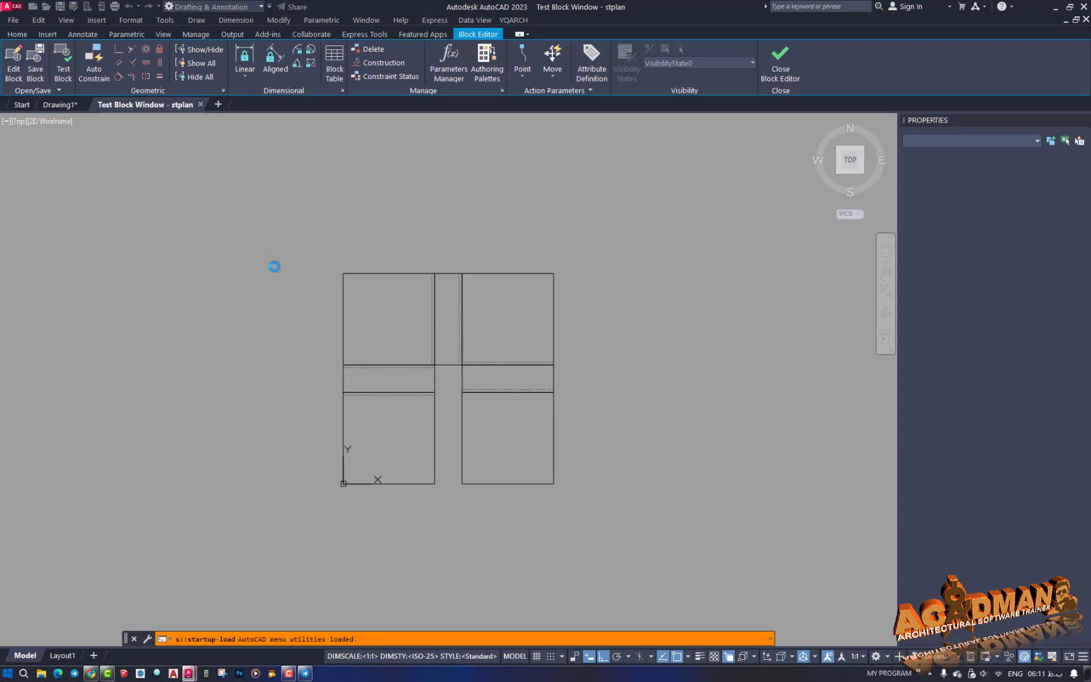
pyautogui.click(370, 394)
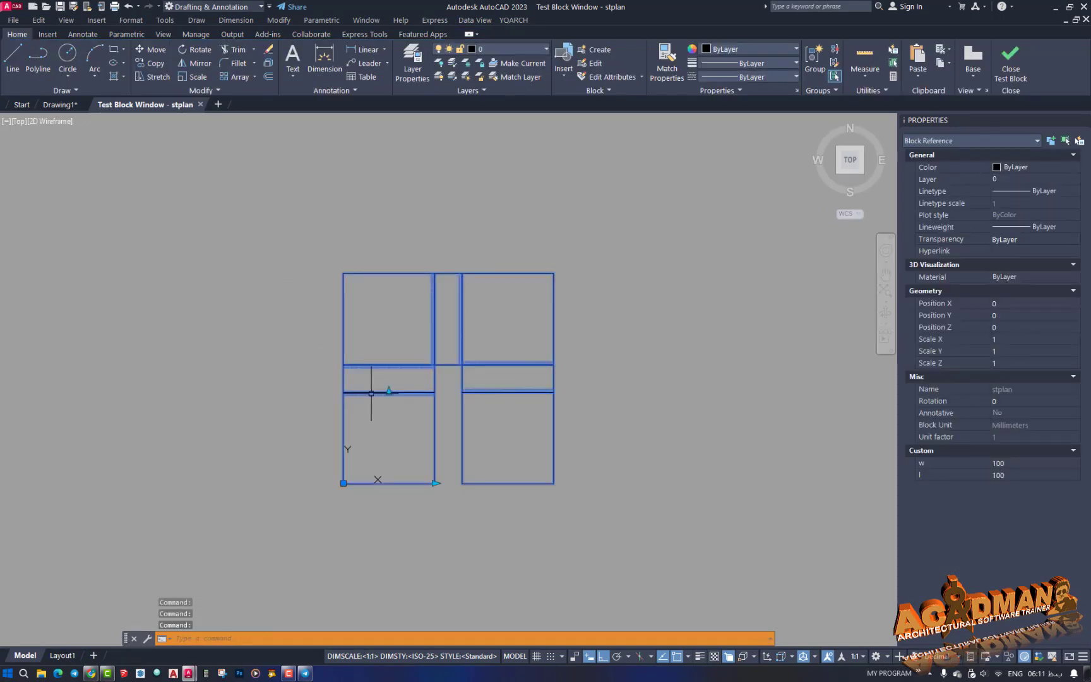
pyautogui.click(388, 391)
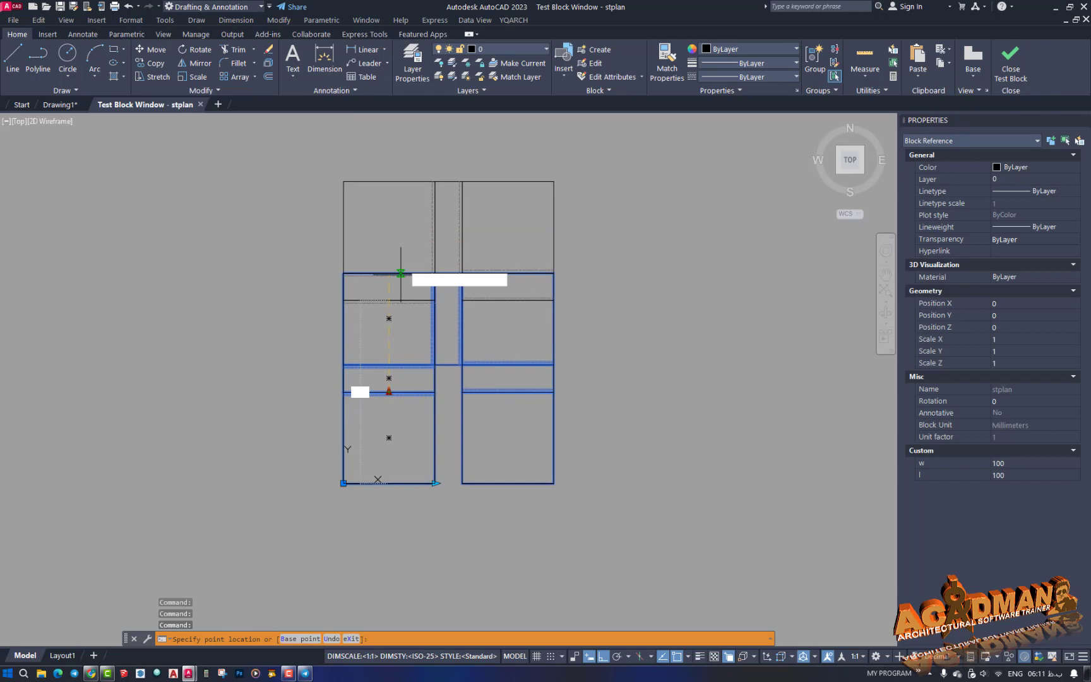
pyautogui.click(401, 237)
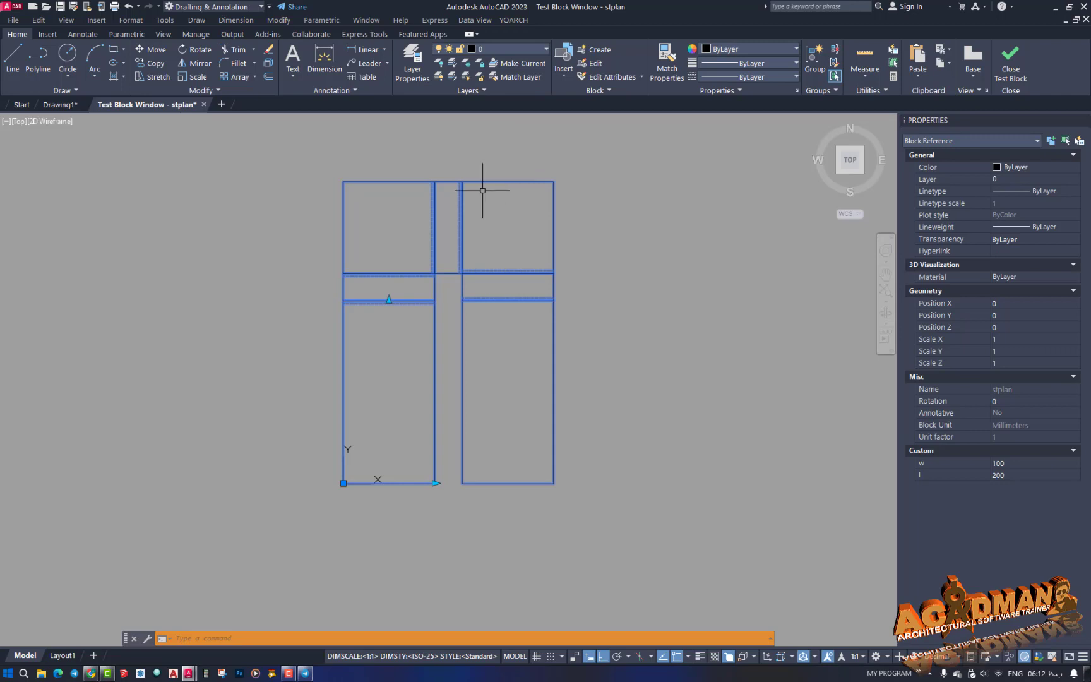
pyautogui.click(1010, 69)
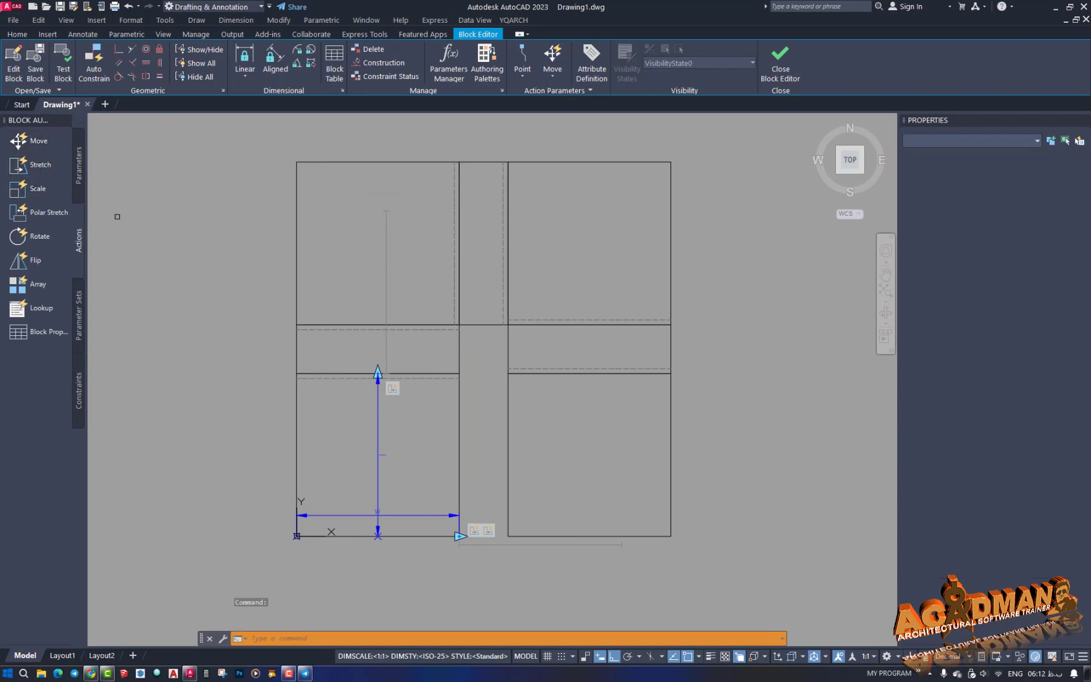
# Add a second stretch action to the l parameter's upper point, framing only the plan's top edge and selecting the objects crossing it
pyautogui.click(40, 164)
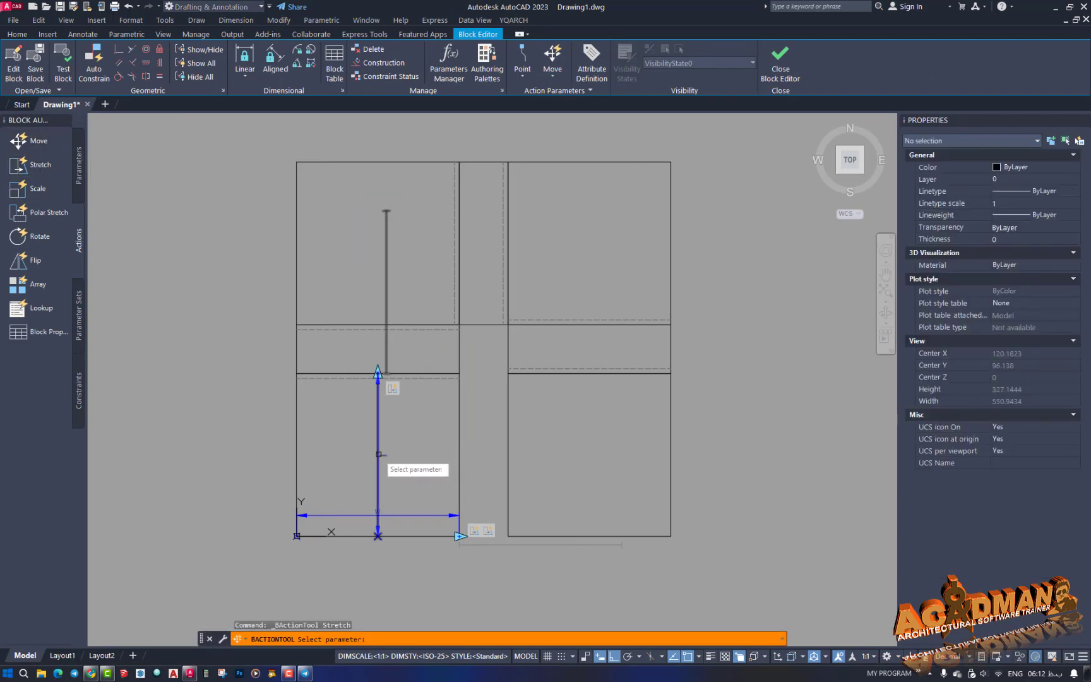
pyautogui.click(378, 454)
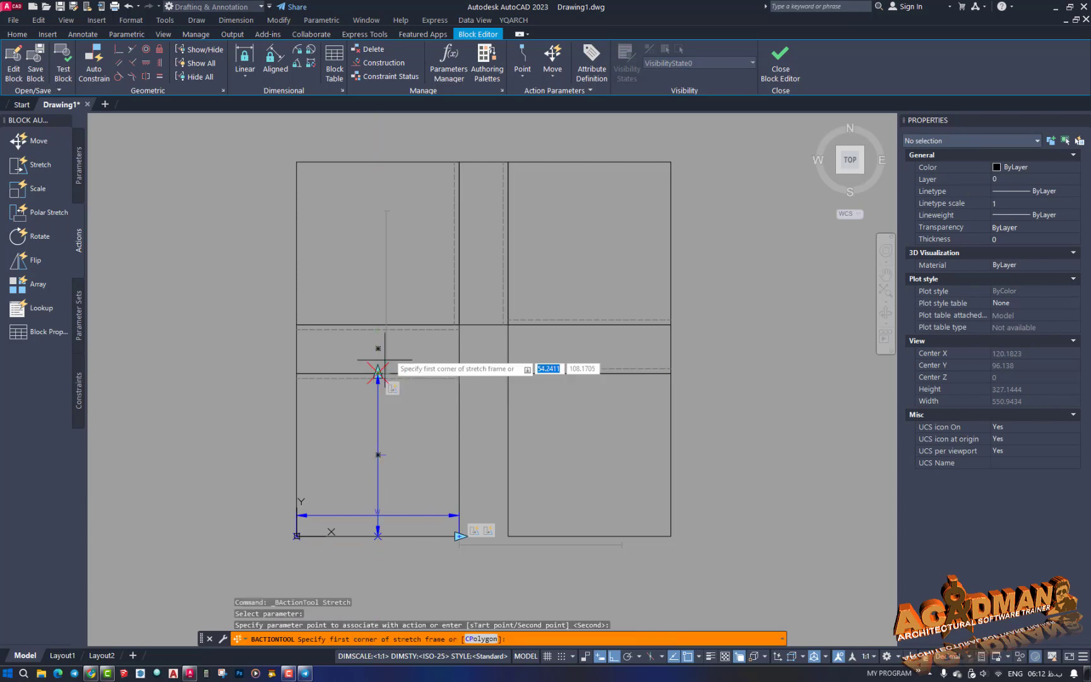
pyautogui.click(378, 372)
pyautogui.click(693, 143)
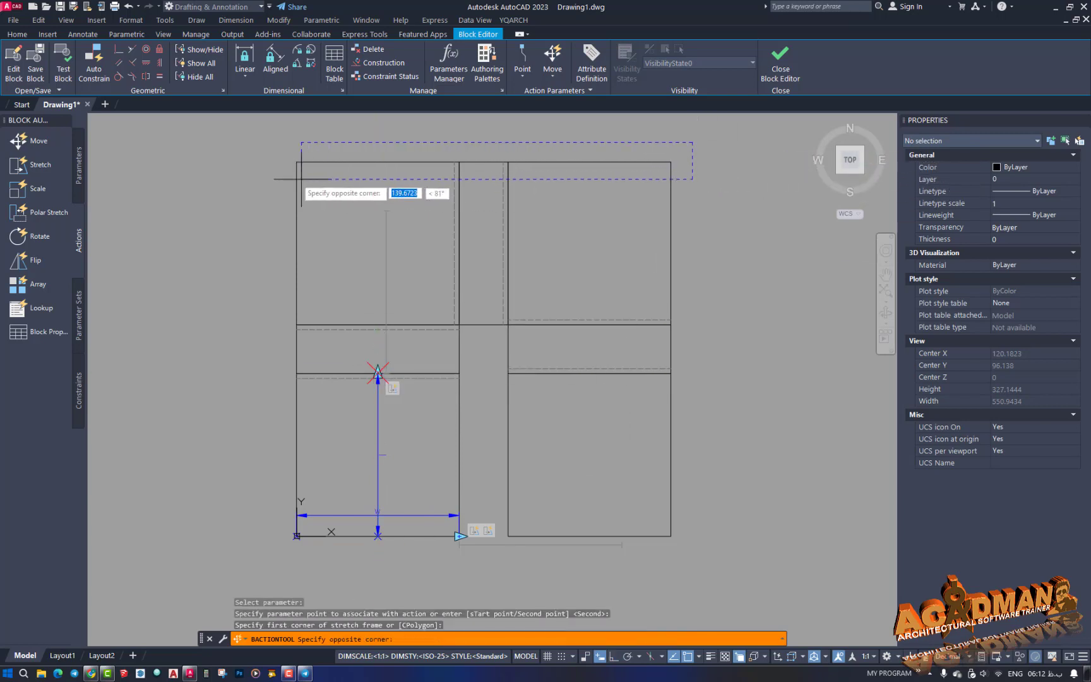
pyautogui.click(264, 177)
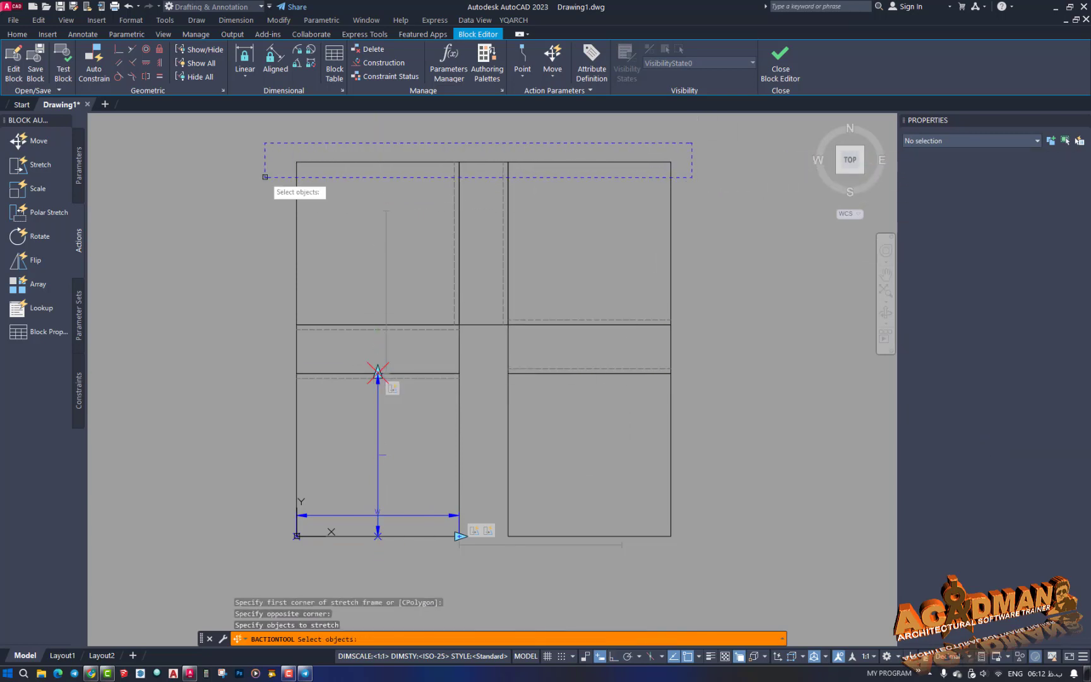
pyautogui.click(678, 150)
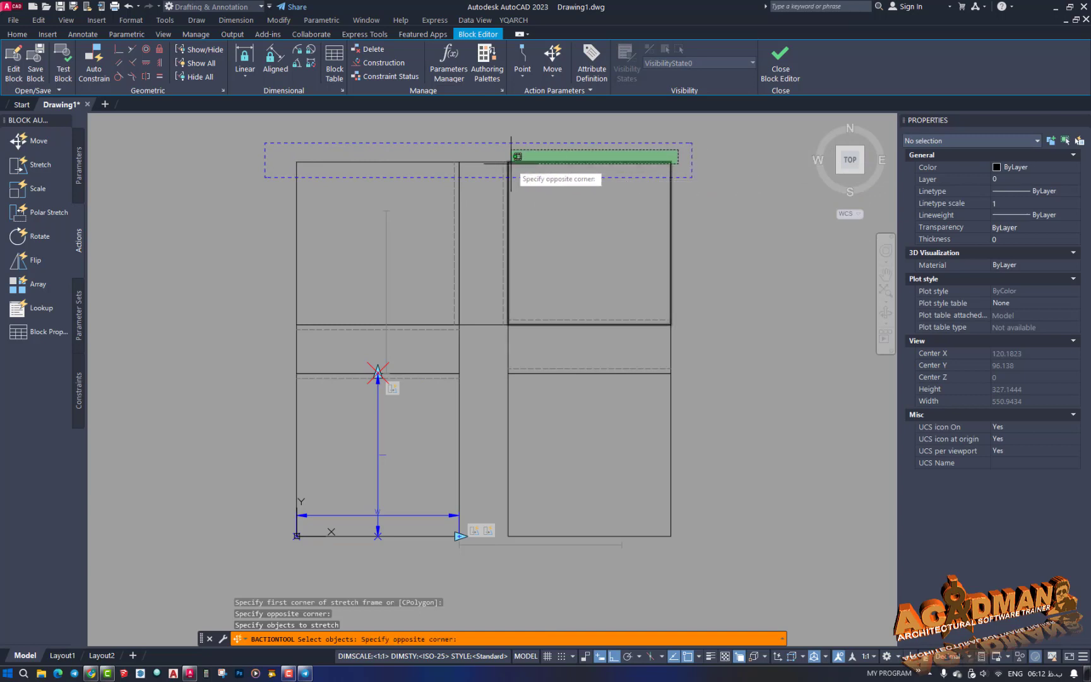
pyautogui.click(280, 166)
pyautogui.press('Return')
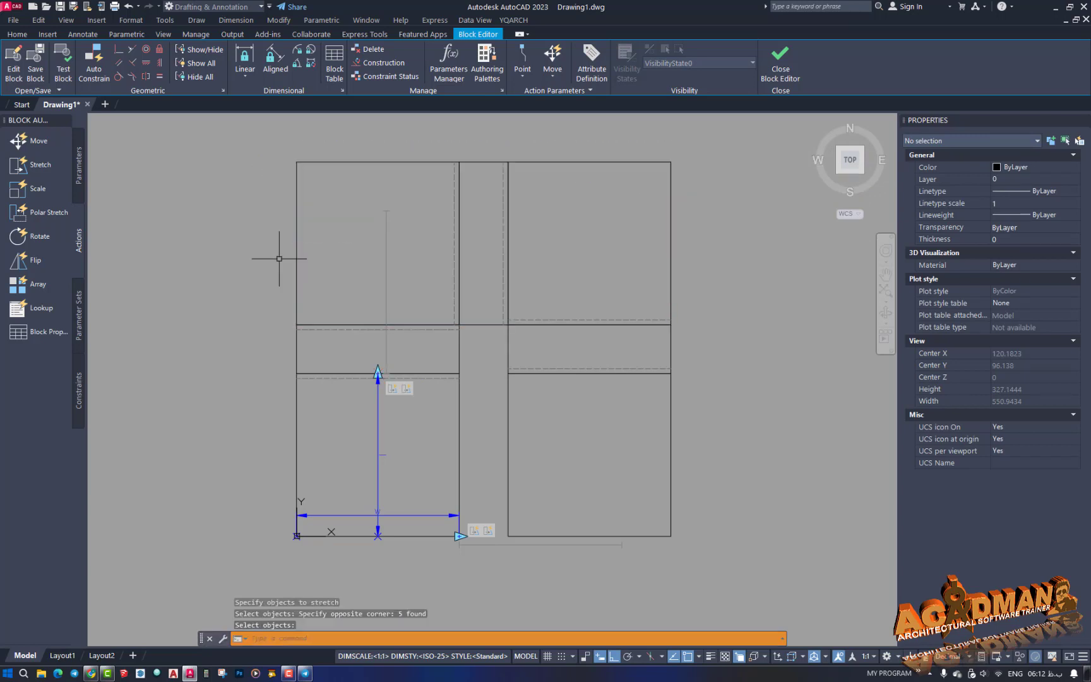
# Test the block by stretching its l distance upward to 200 with the grip
pyautogui.click(64, 71)
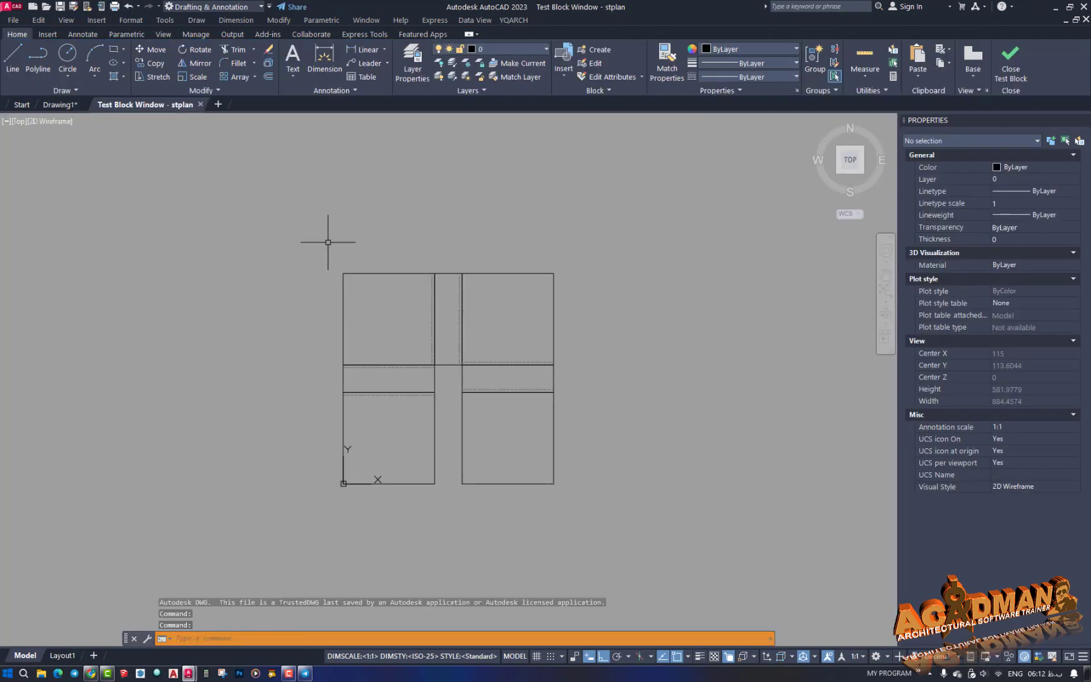
pyautogui.click(372, 274)
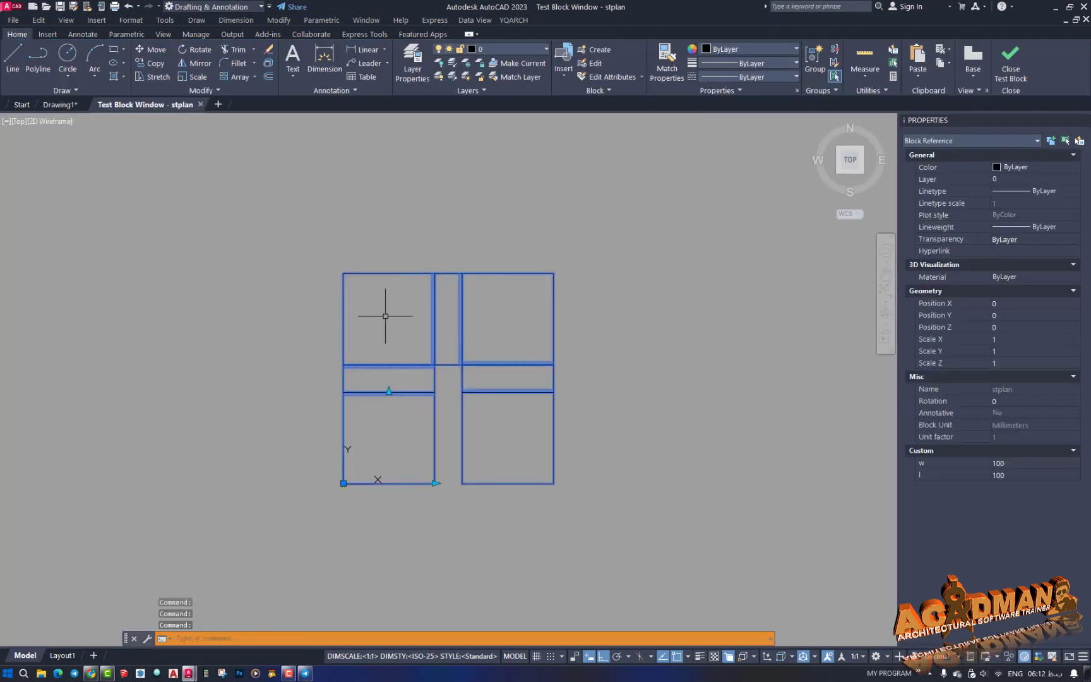
pyautogui.click(389, 391)
pyautogui.click(445, 300)
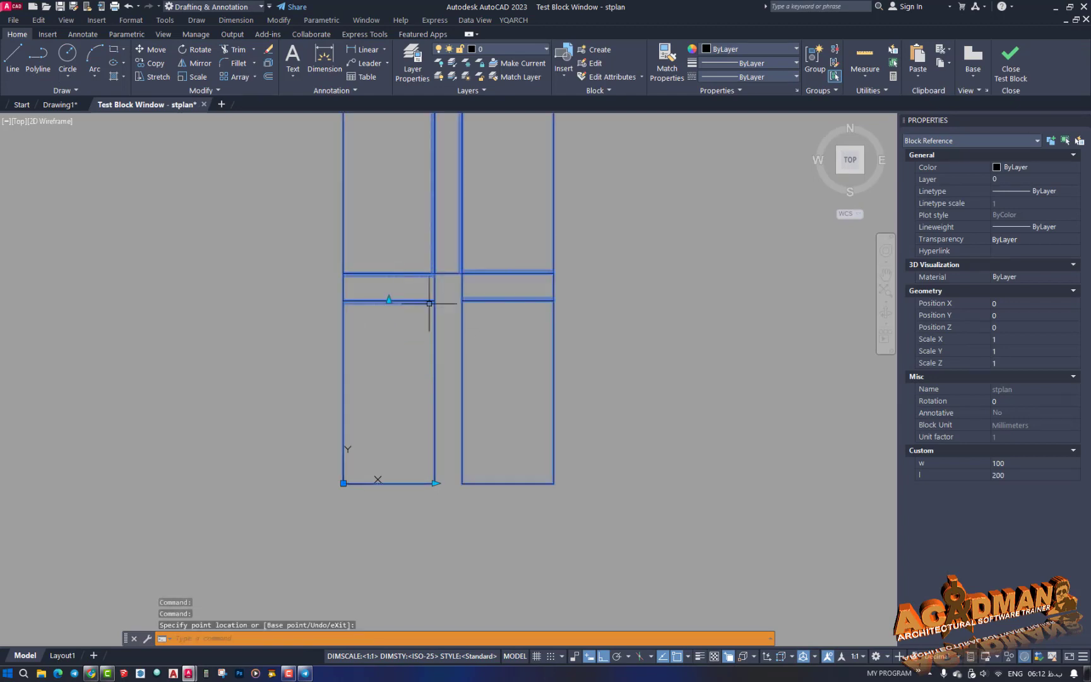
pyautogui.moveTo(451, 306); pyautogui.dragTo(478, 405, button='middle')
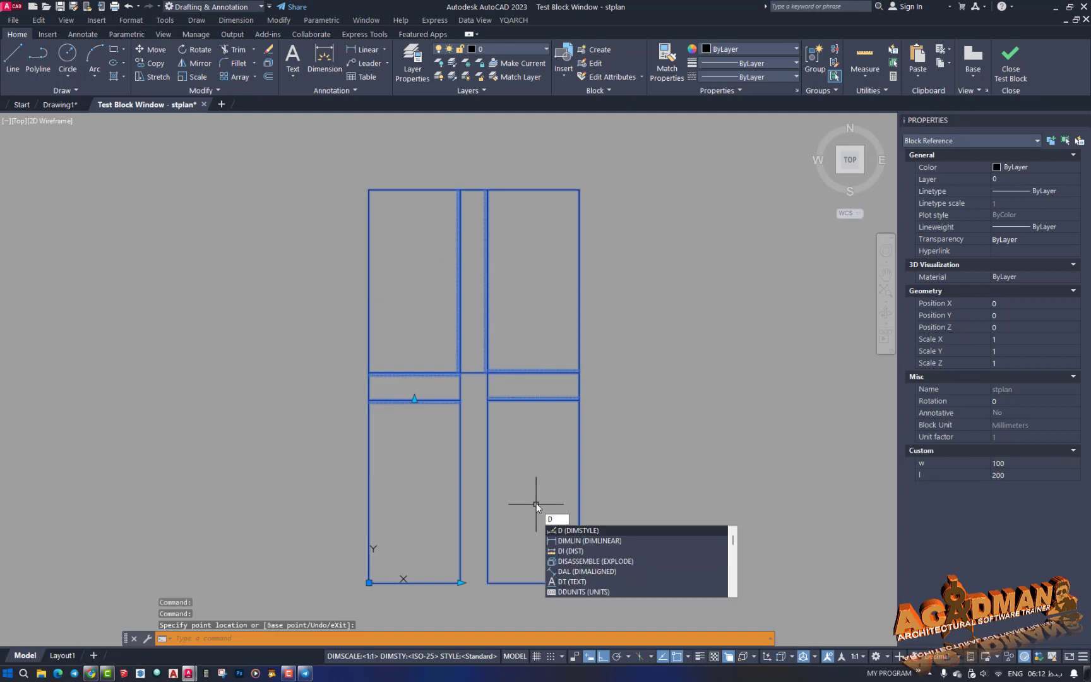
# Measure the stretched lower-right flight with a vertical linear dimension along its outer edge
pyautogui.write('li')
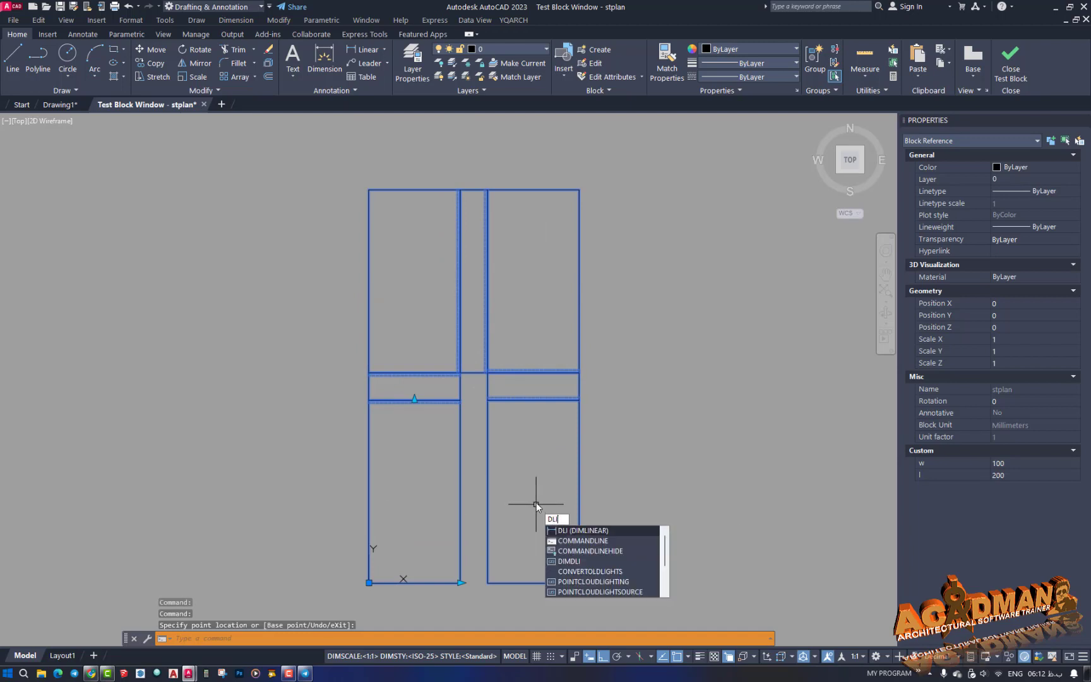
pyautogui.press('Return')
pyautogui.click(579, 582)
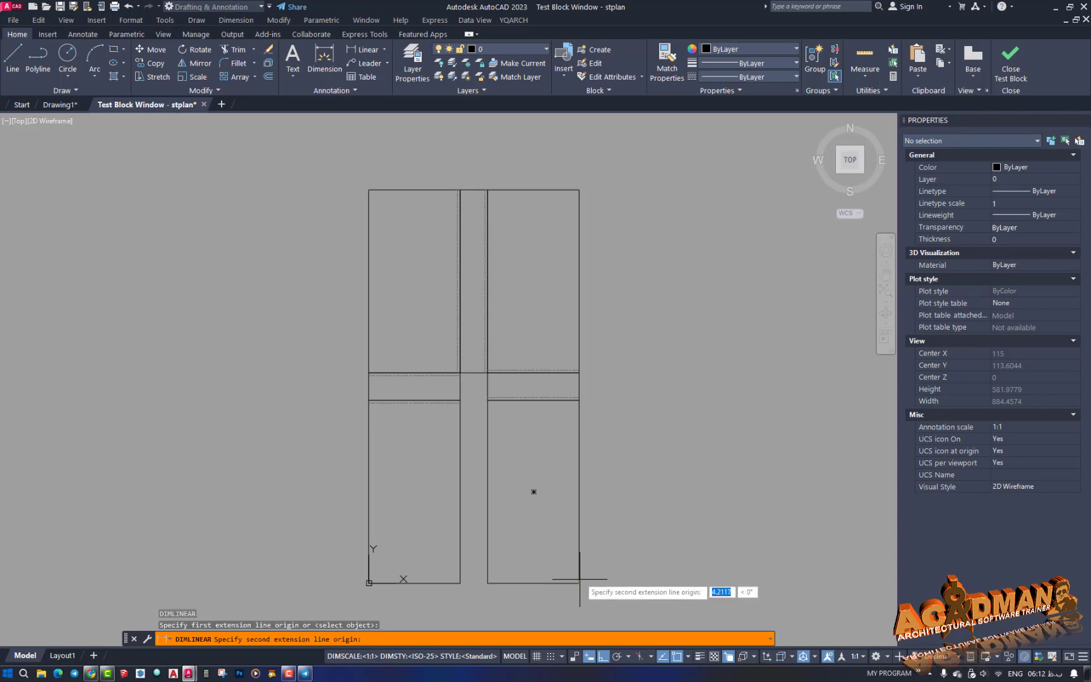
pyautogui.click(579, 399)
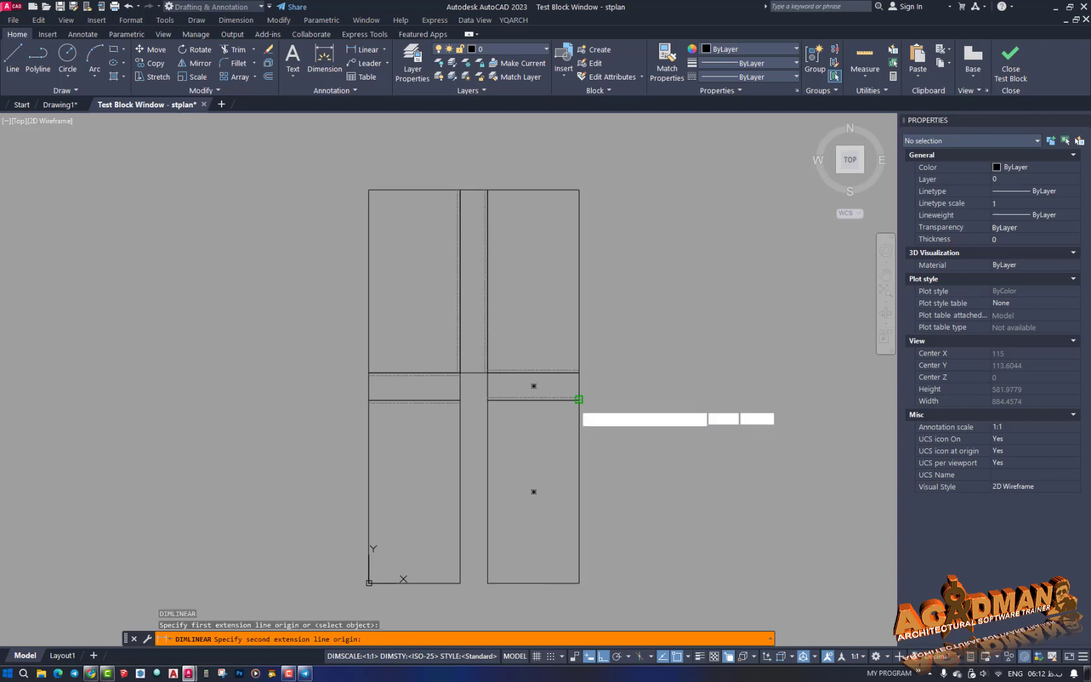
pyautogui.click(619, 431)
pyautogui.scroll(7, 626, 502)
pyautogui.scroll(-7, 522, 474)
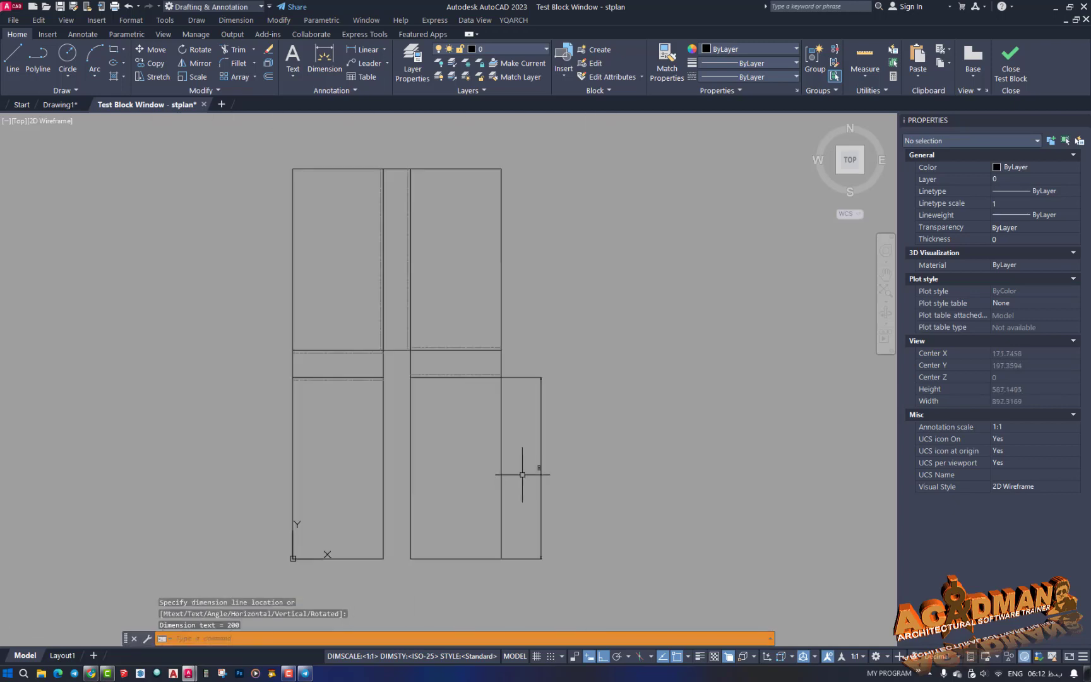
# Measure the upper-right part of the plan with a vertical linear dimension between its lower and upper outer corners
pyautogui.press('Return')
pyautogui.scroll(4, 509, 348)
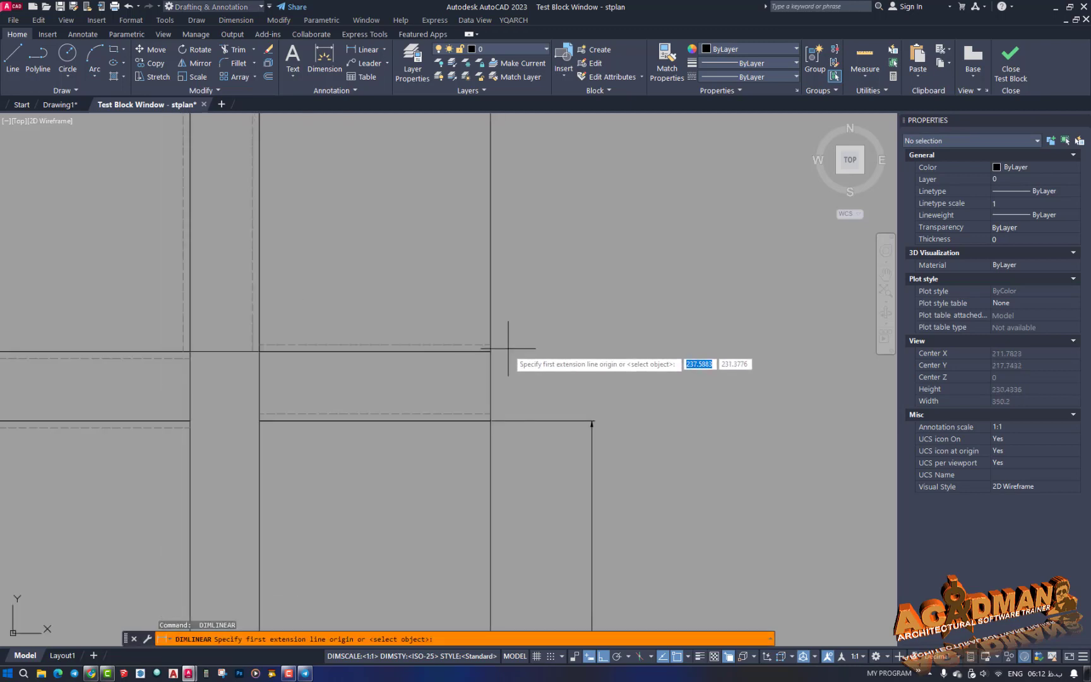
pyautogui.click(491, 352)
pyautogui.scroll(-4, 499, 350)
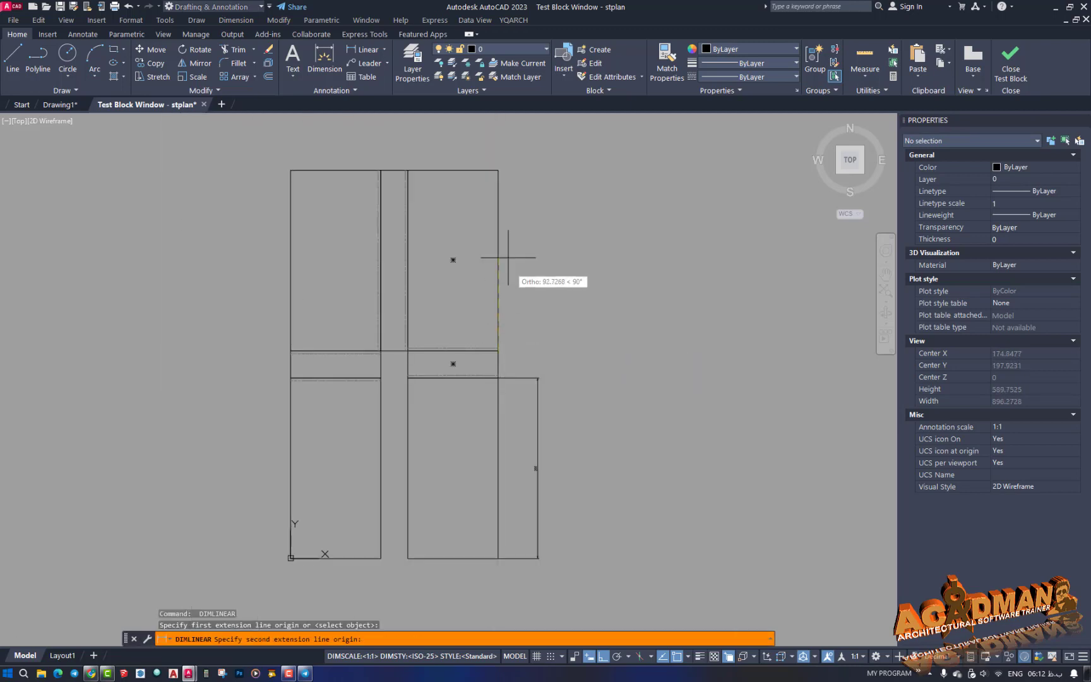
pyautogui.click(498, 170)
pyautogui.click(541, 390)
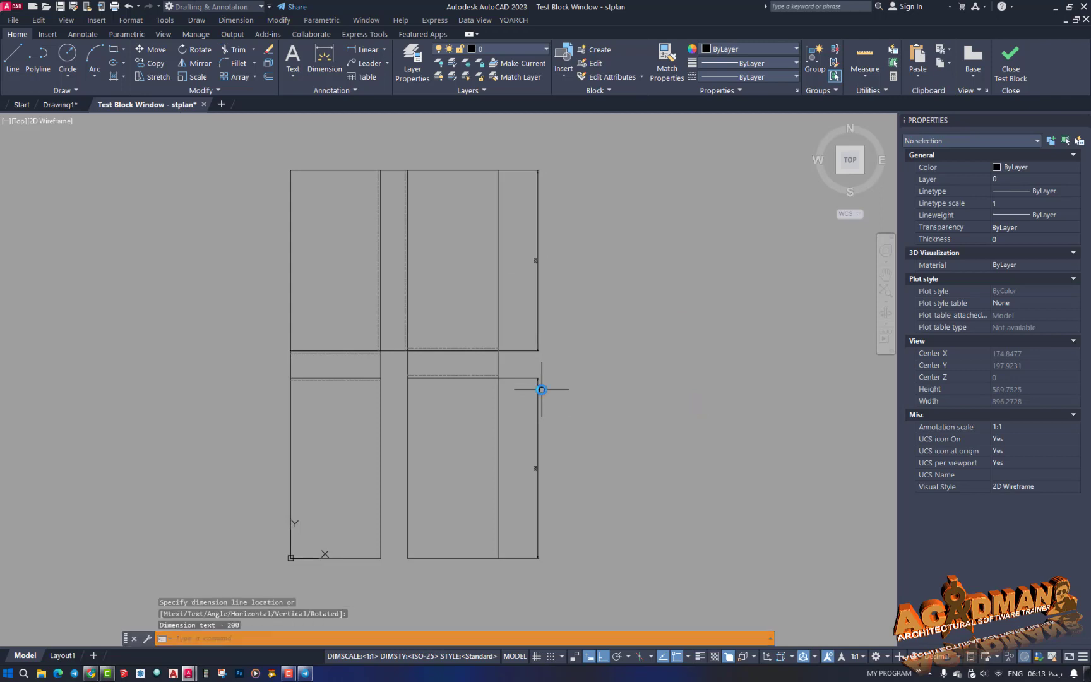
pyautogui.scroll(5, 537, 262)
pyautogui.scroll(-7, 532, 268)
# Erase both check dimensions and close the test window
pyautogui.click(576, 302)
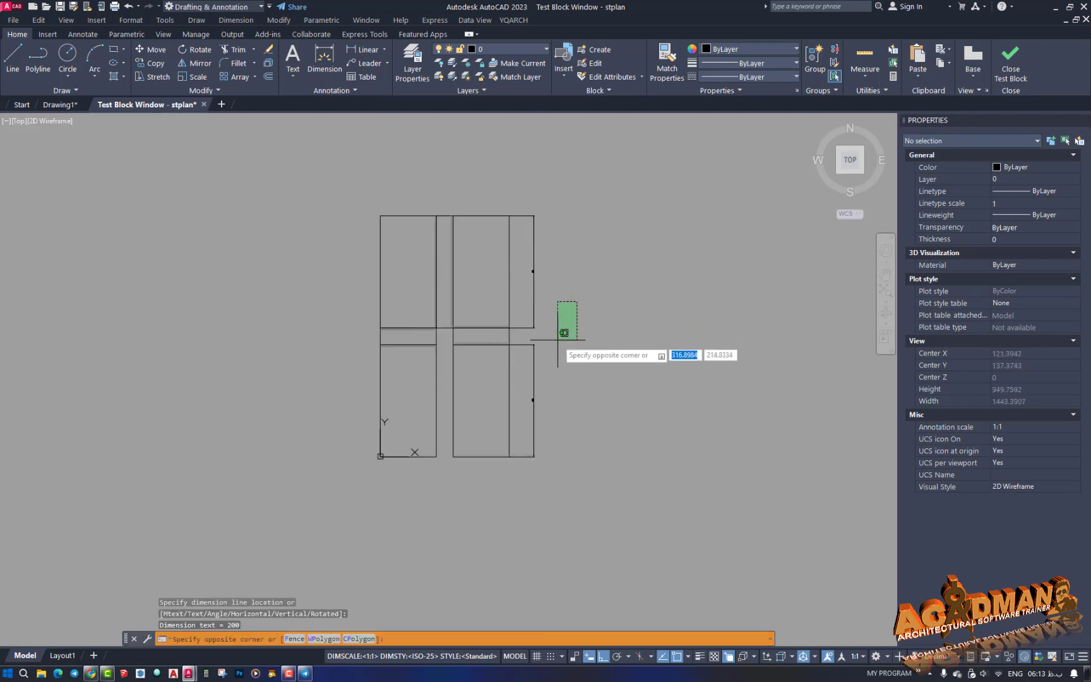
pyautogui.click(525, 367)
pyautogui.press('Delete')
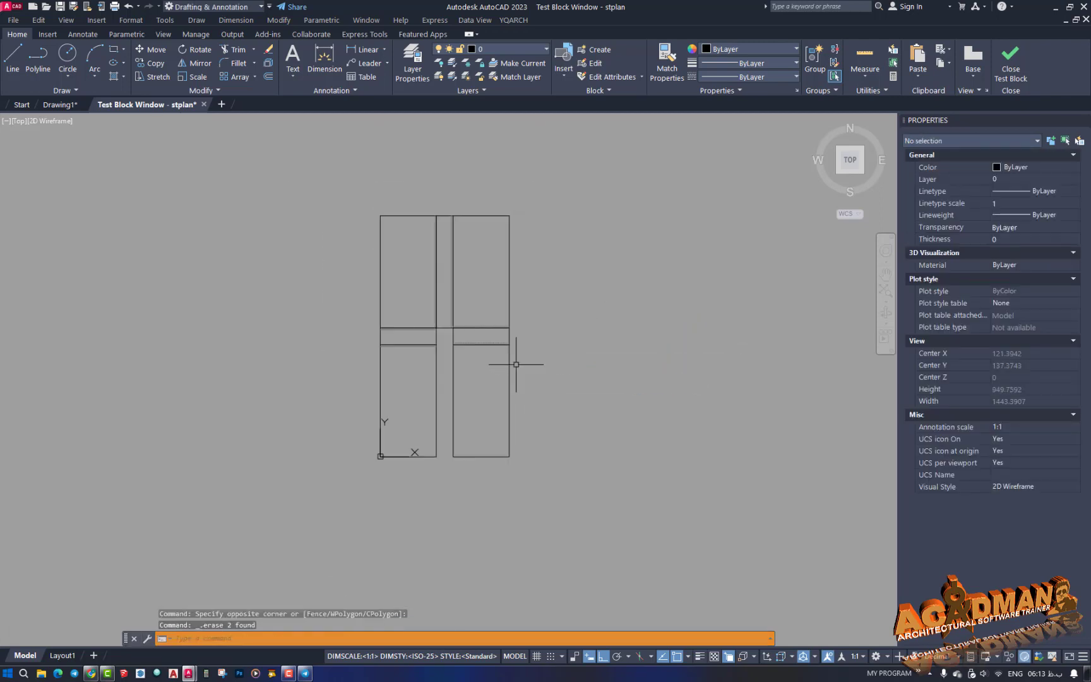
pyautogui.click(1002, 72)
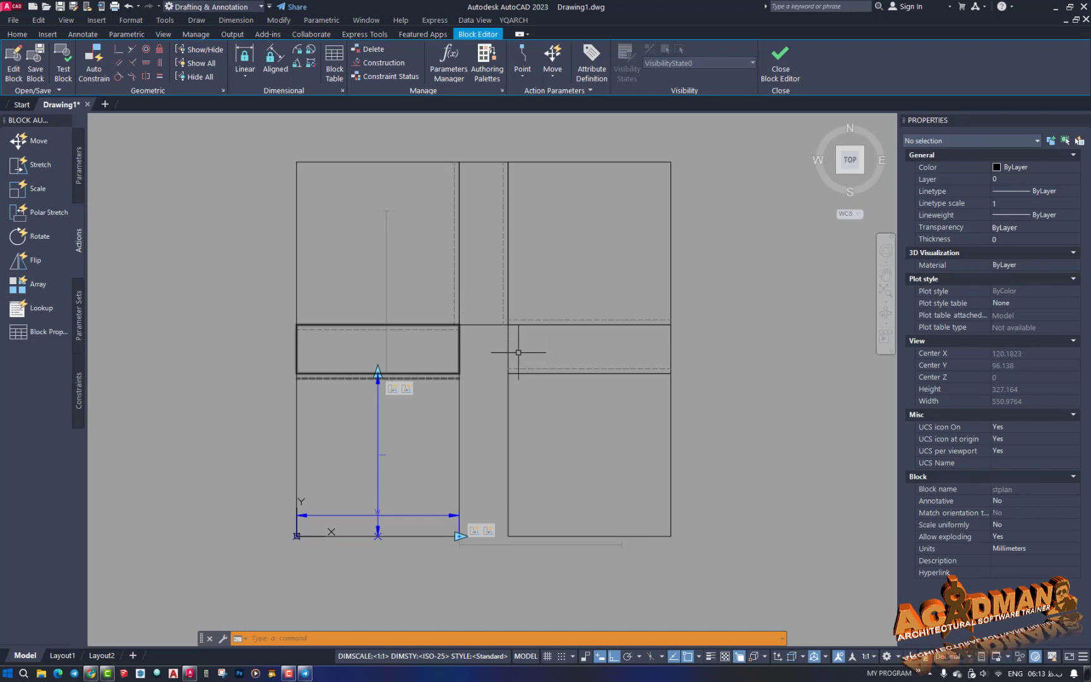
# Add a linear parameter from the lower to the upper inner corner of the left middle strip, with its label inside the strip
pyautogui.click(79, 180)
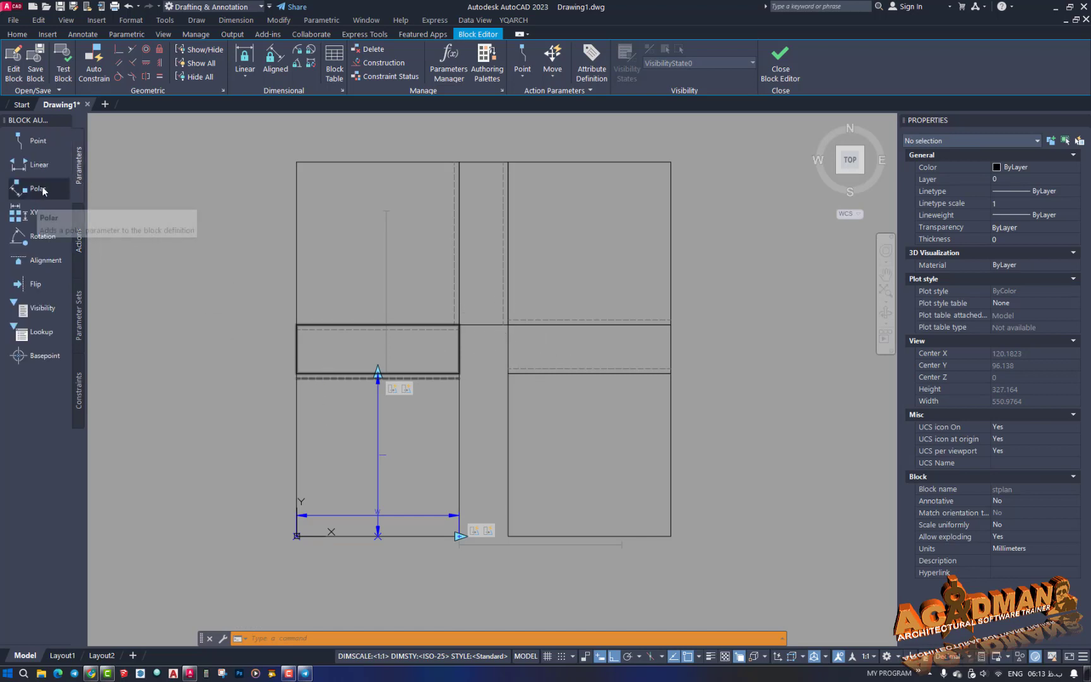
pyautogui.click(27, 166)
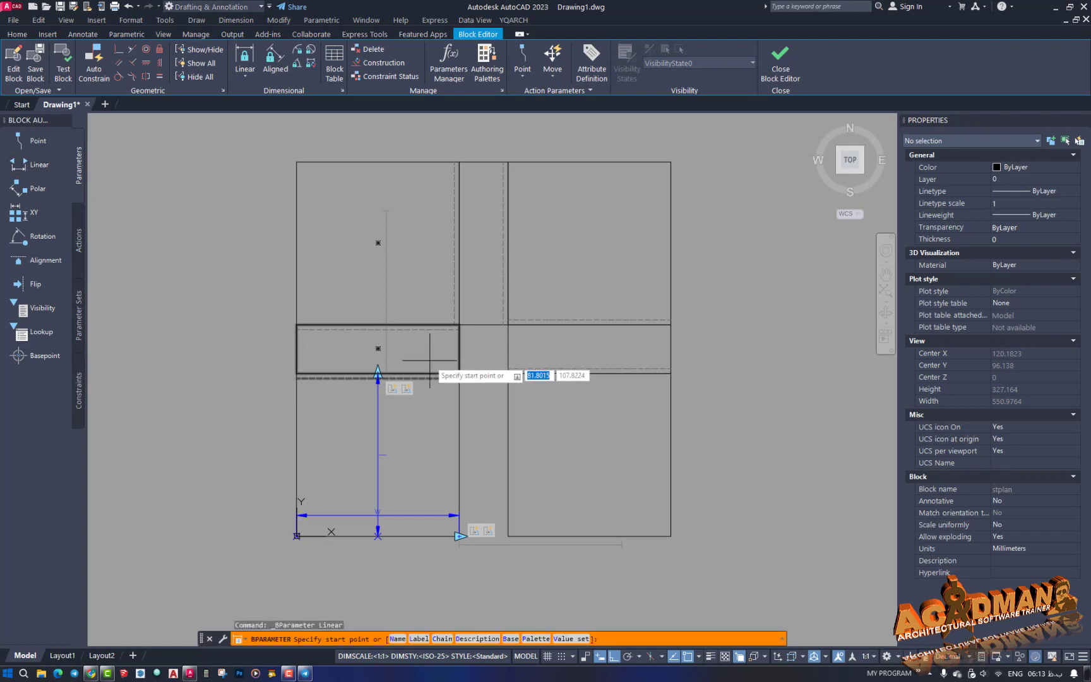
pyautogui.scroll(4, 459, 373)
pyautogui.click(472, 374)
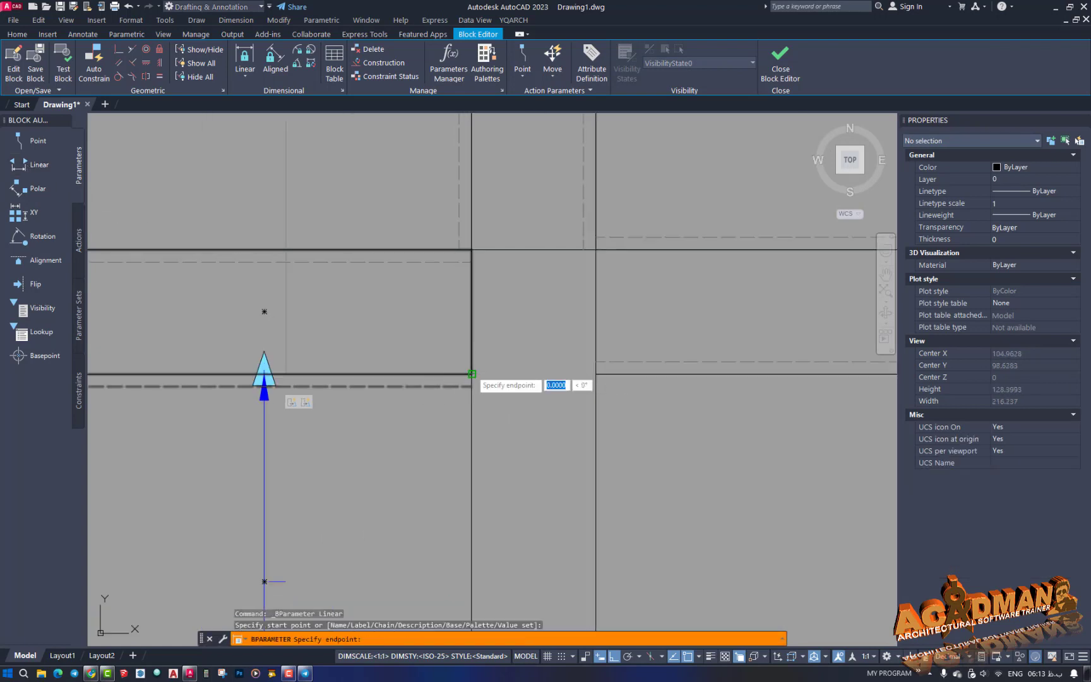
pyautogui.click(472, 250)
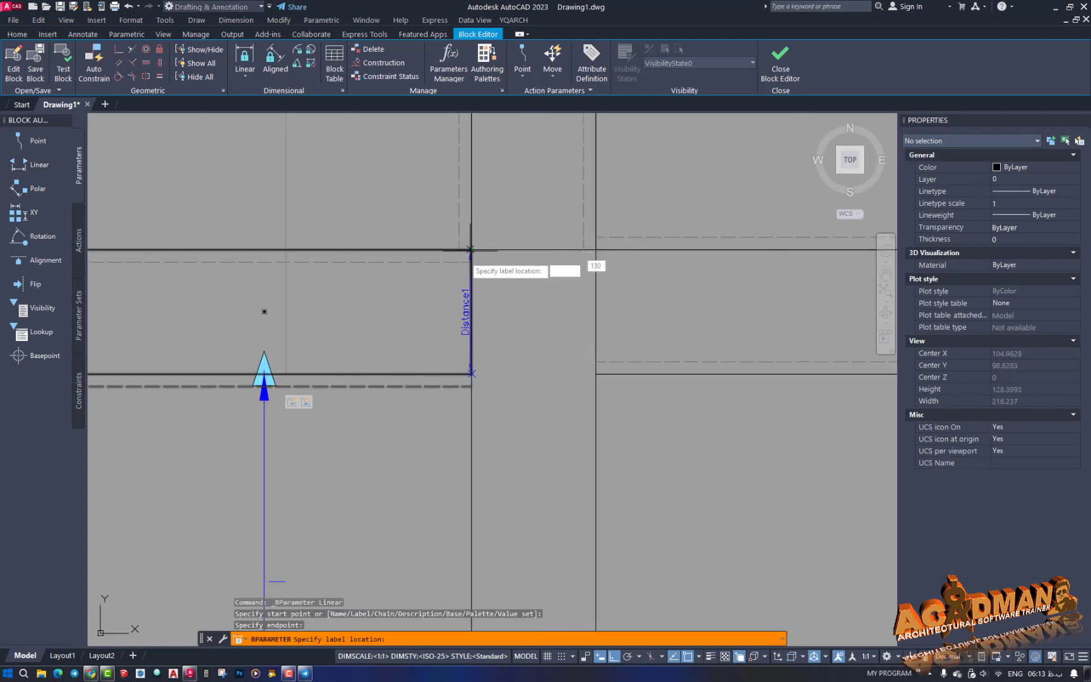
pyautogui.scroll(2, 437, 302)
pyautogui.click(427, 305)
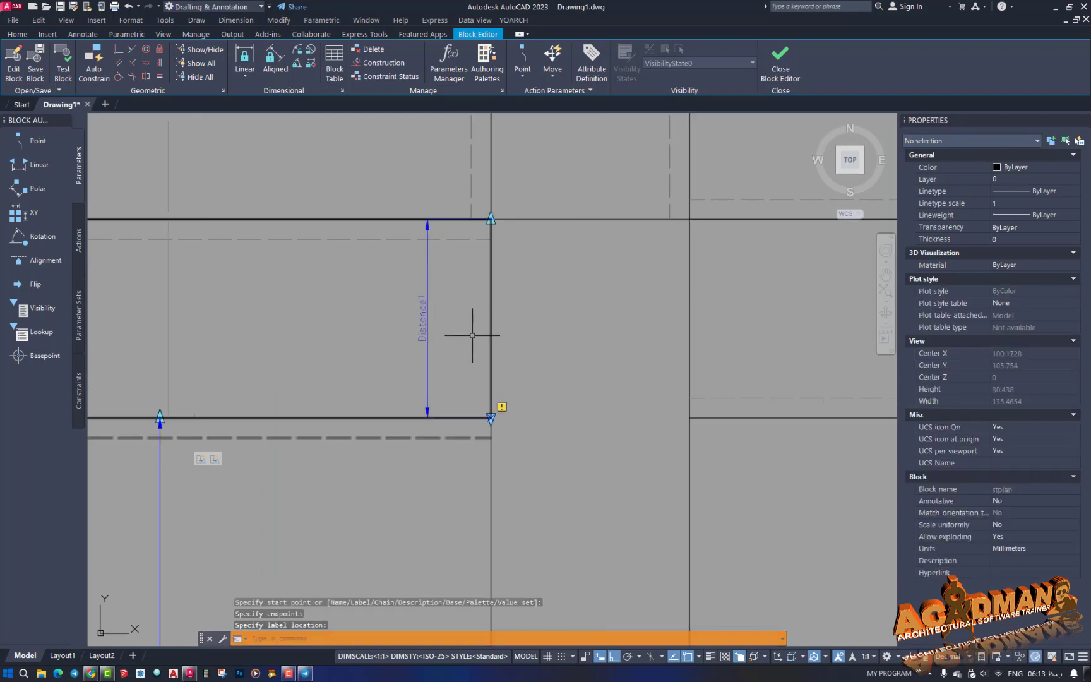
# Add a linear parameter from left to right across the central gap at the strips' upper edge, with its label above
pyautogui.press('Return')
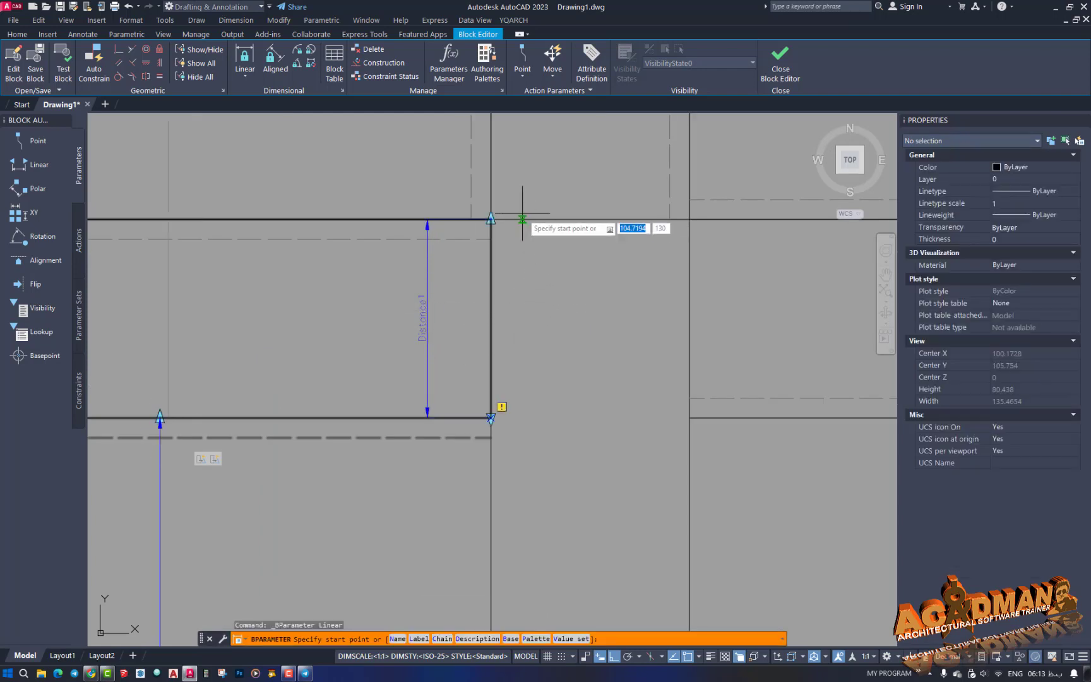
pyautogui.click(490, 219)
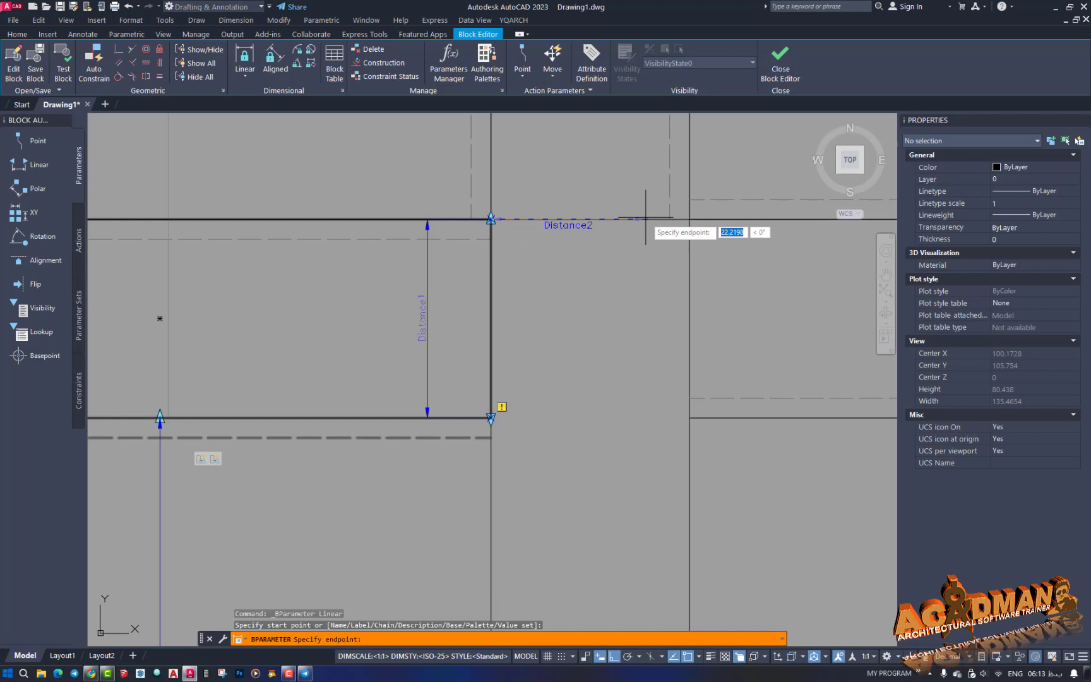
pyautogui.click(679, 219)
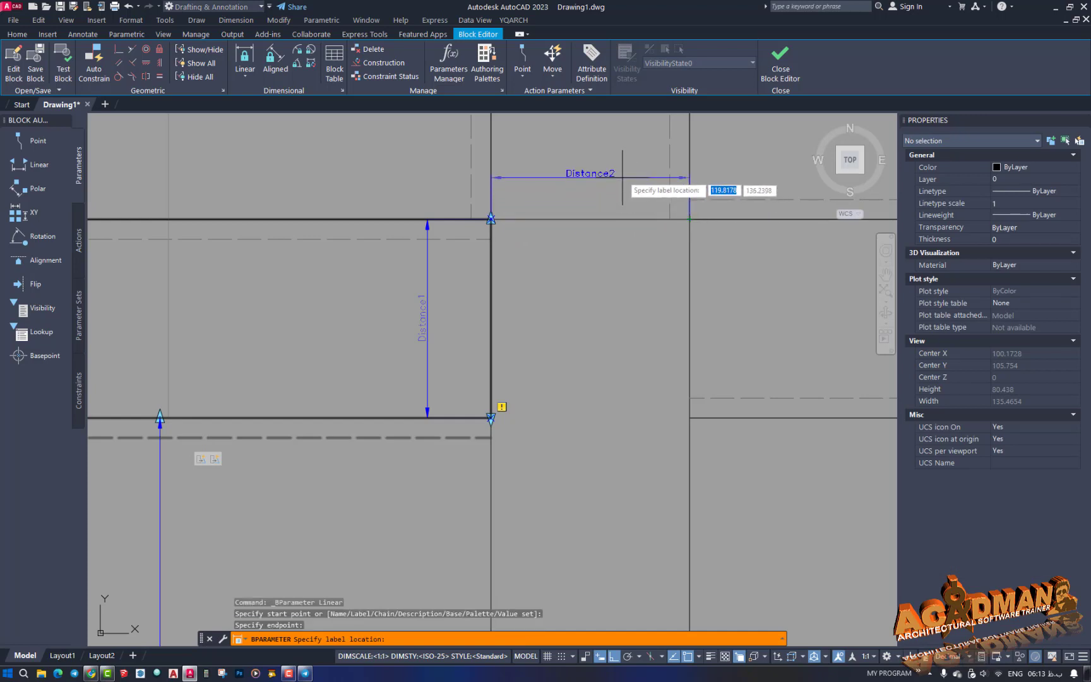
pyautogui.click(676, 176)
pyautogui.moveTo(593, 269); pyautogui.dragTo(554, 300, button='middle')
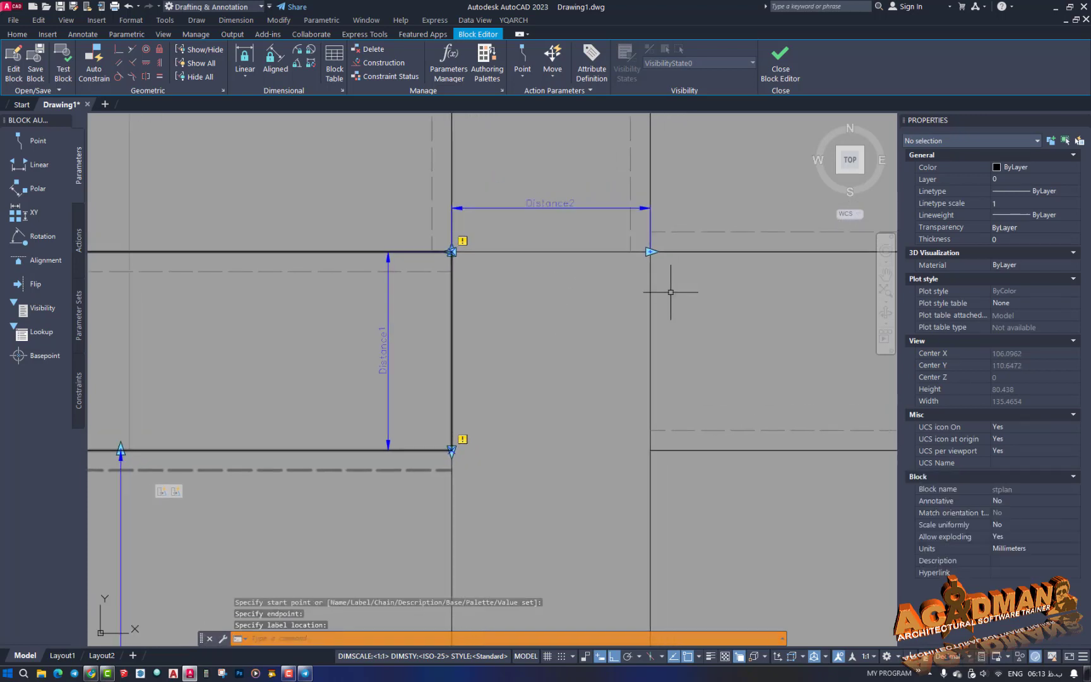
# Add a linear parameter from the upper to the lower inner corner of the right middle strip, with its label inside the strip
pyautogui.press('Return')
pyautogui.click(650, 251)
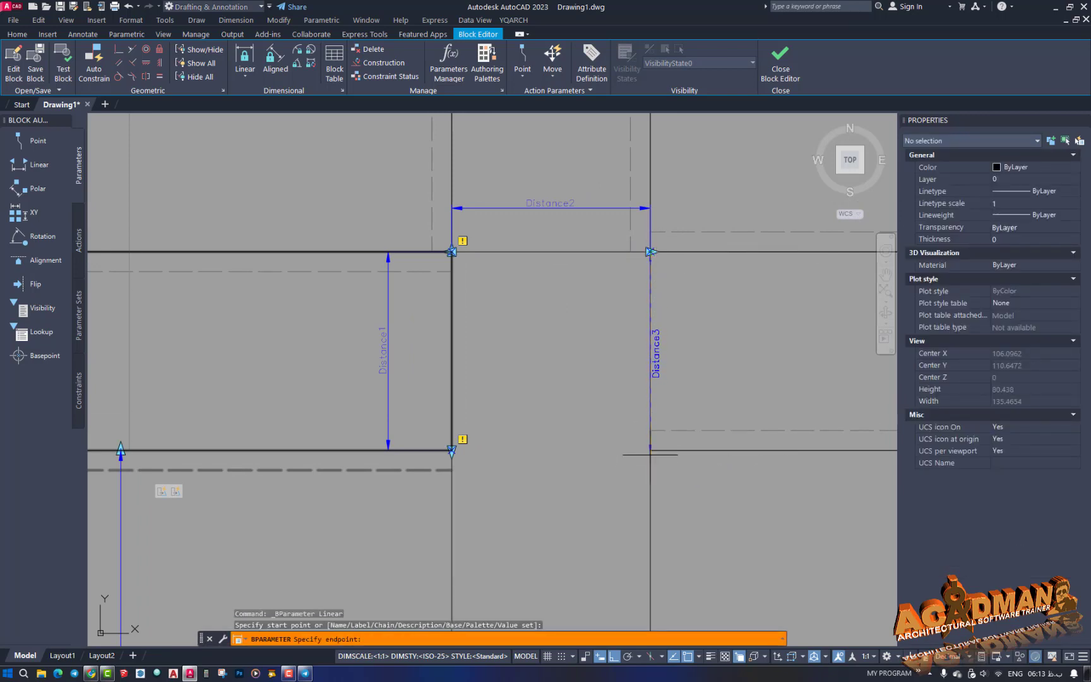
pyautogui.click(650, 449)
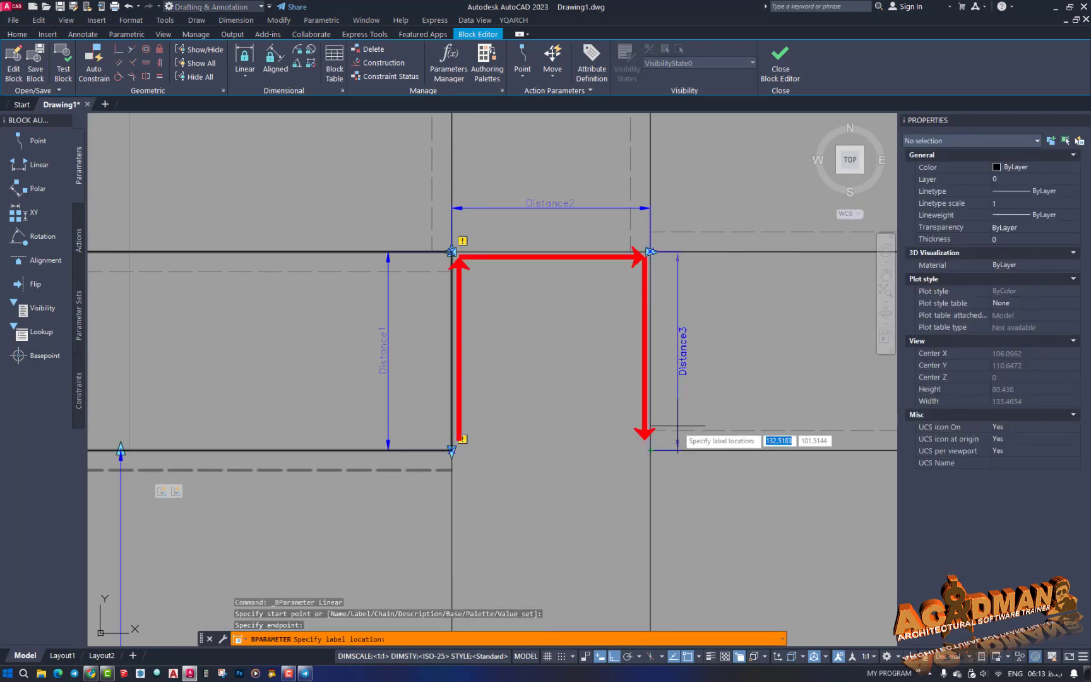
pyautogui.click(695, 404)
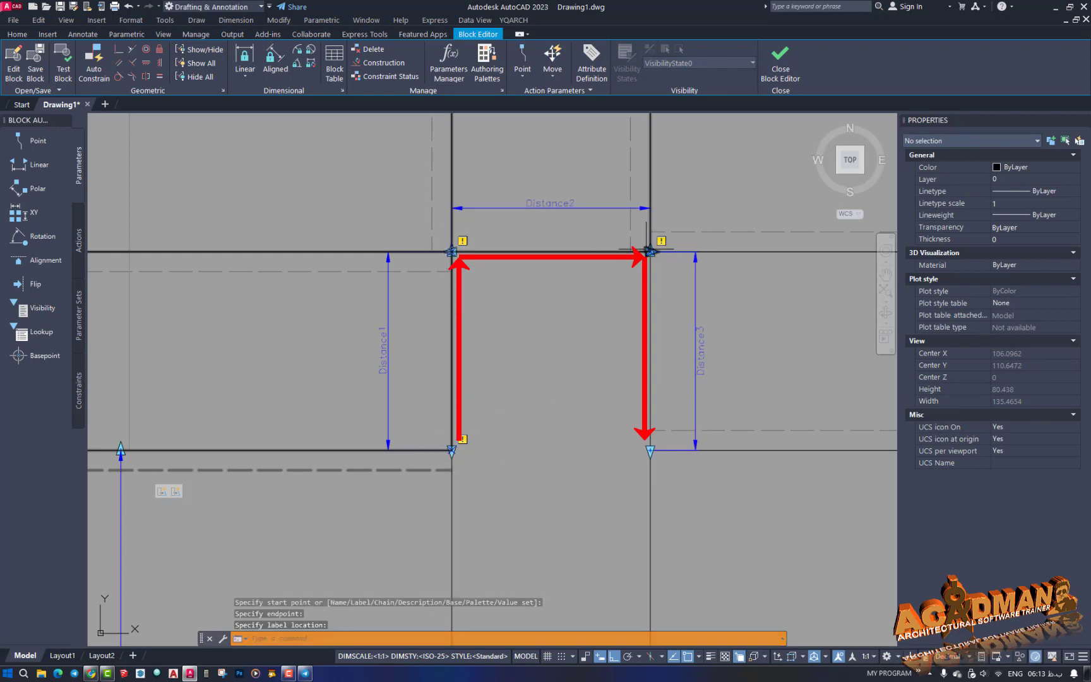
# Set the number of grips to 1 for the three linear parameters around the central gap
pyautogui.click(732, 324)
pyautogui.click(688, 377)
pyautogui.click(552, 208)
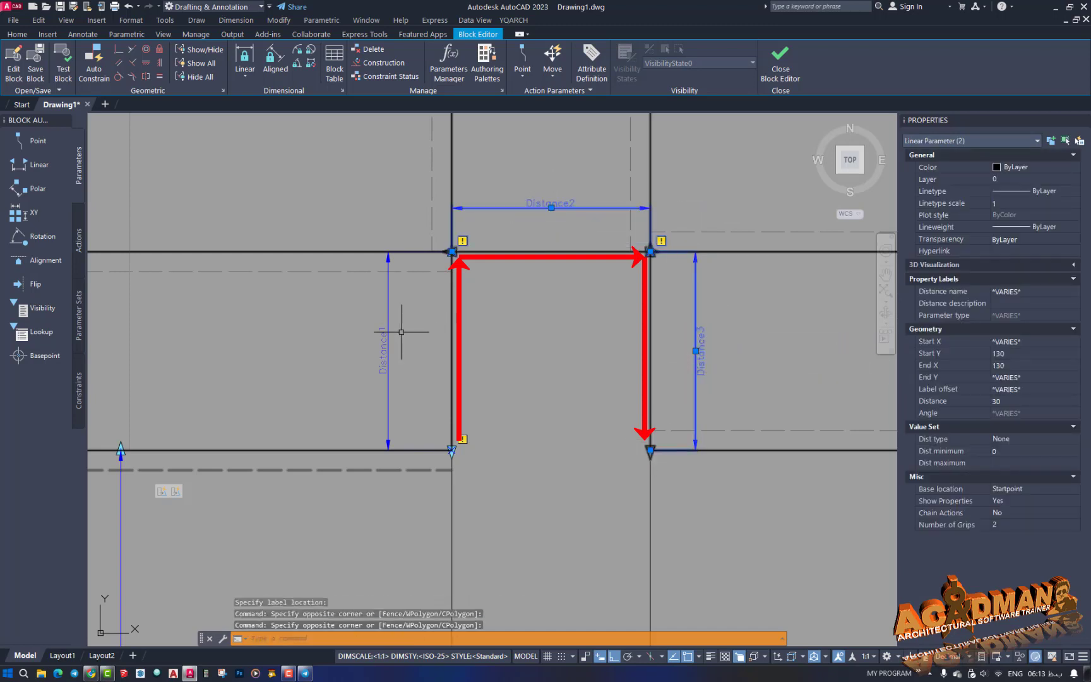
pyautogui.click(387, 337)
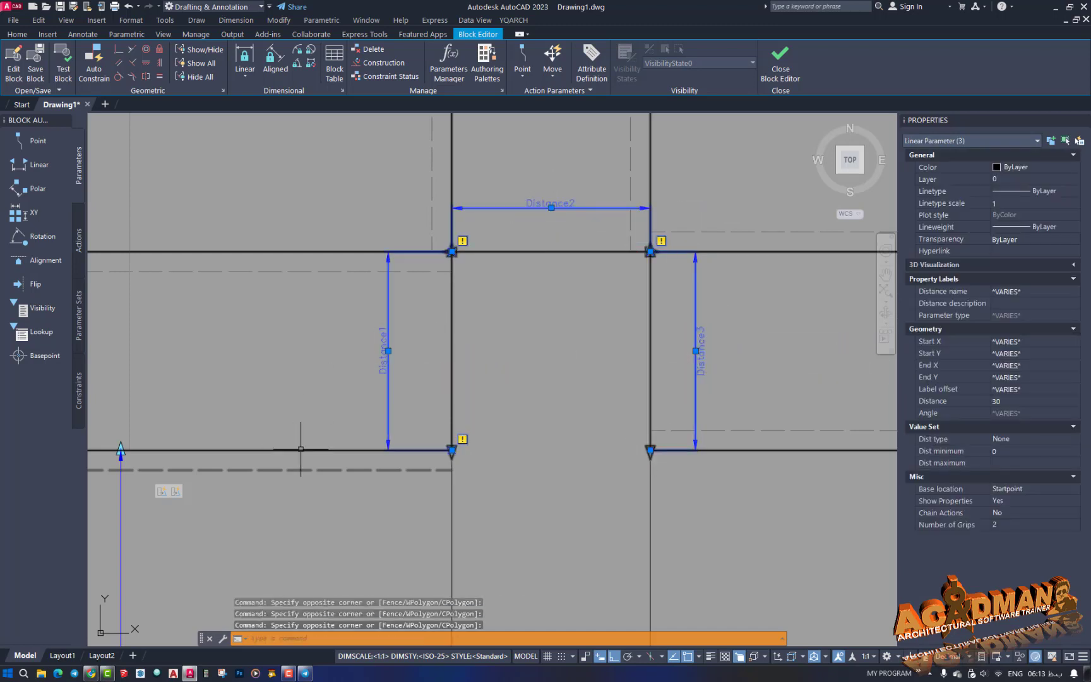
pyautogui.click(1006, 523)
pyautogui.click(1007, 523)
pyautogui.click(1004, 546)
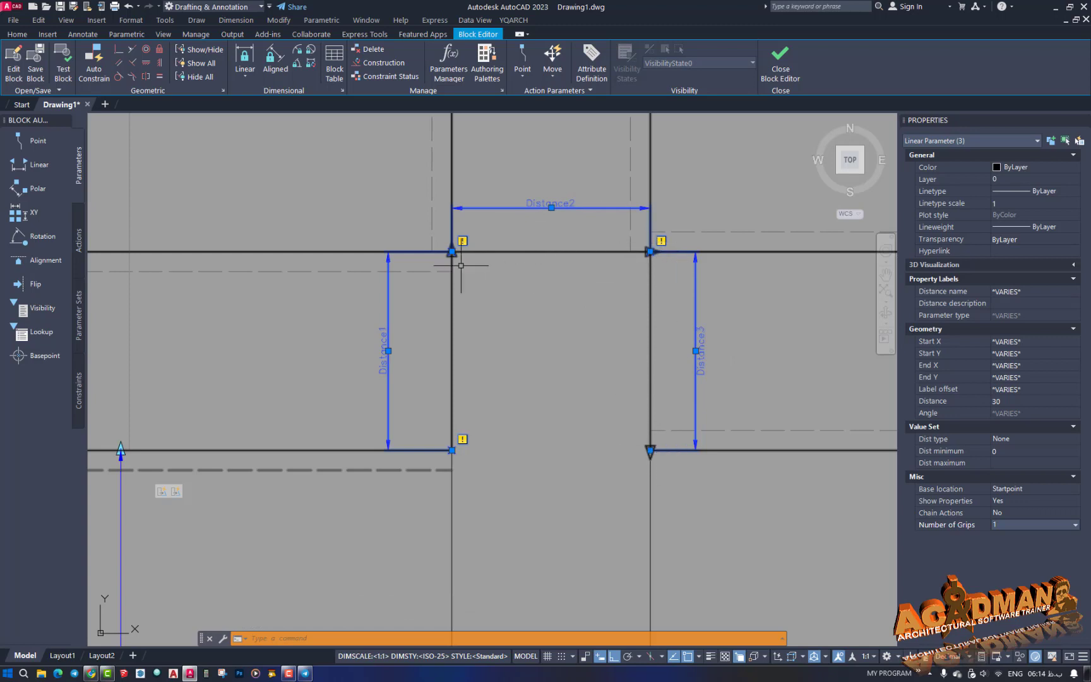
pyautogui.press('Escape')
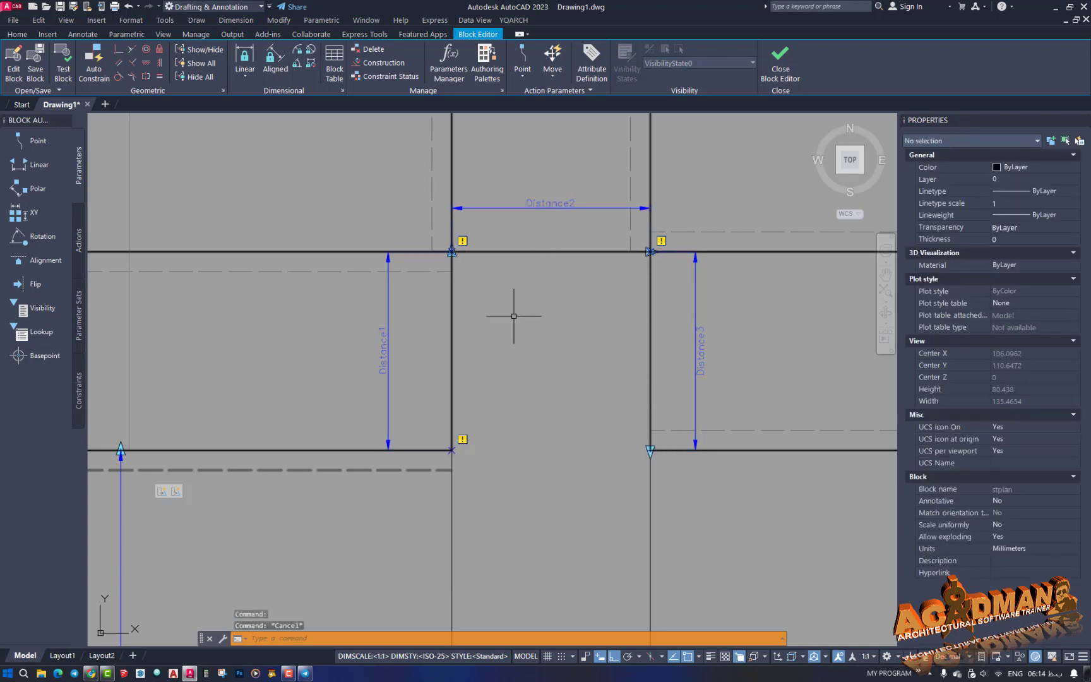
# Rename the left vertical parameter Distance1 as s1
pyautogui.click(406, 345)
pyautogui.click(351, 360)
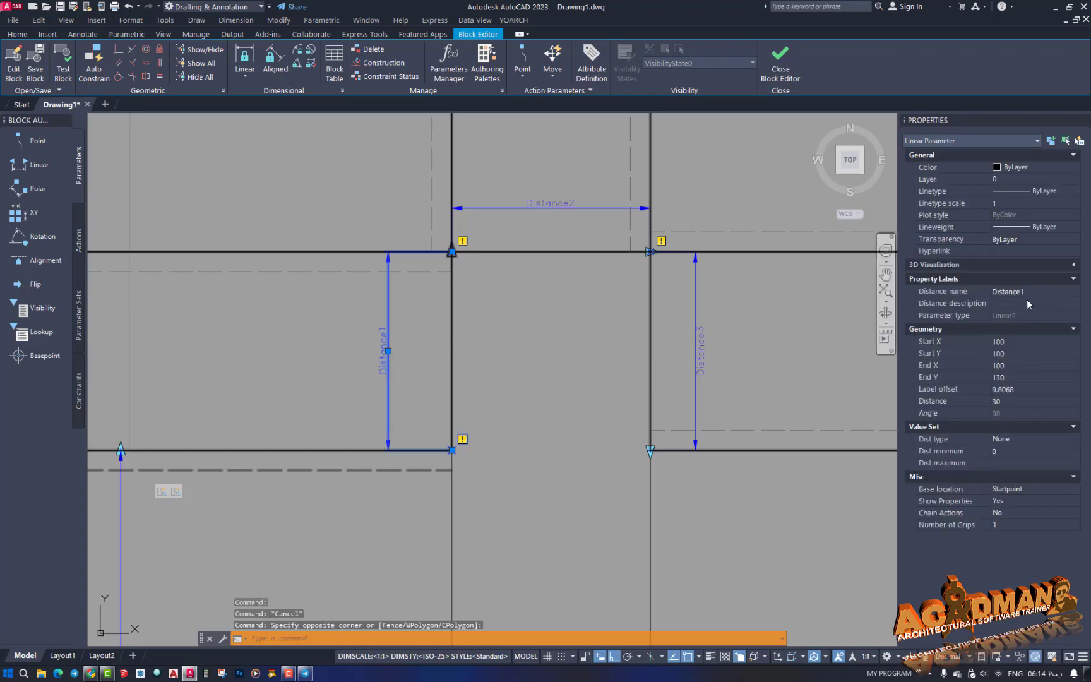
pyautogui.click(1030, 292)
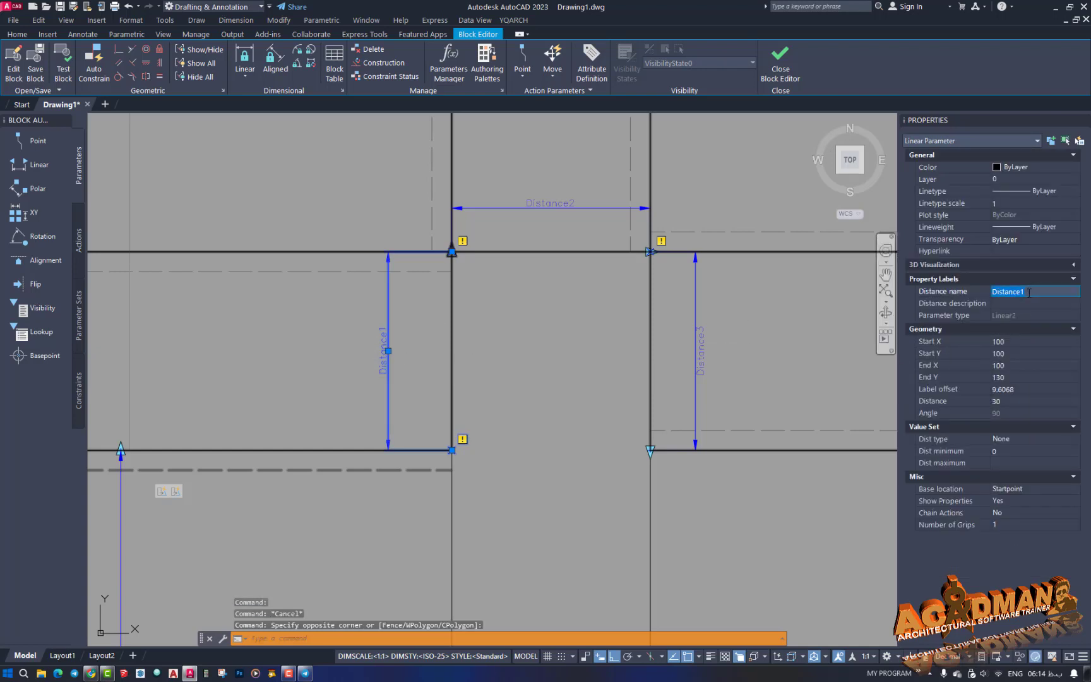
pyautogui.write('s1')
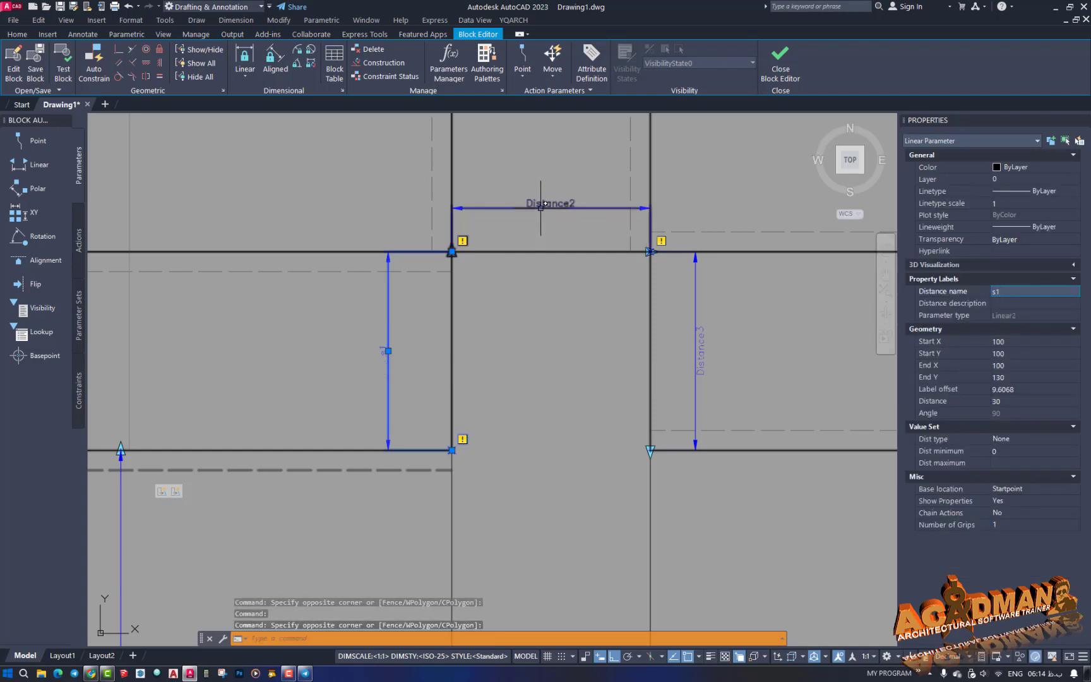
# Rename the horizontal linear parameter above the central gap as s2
pyautogui.click(541, 207)
pyautogui.click(1023, 294)
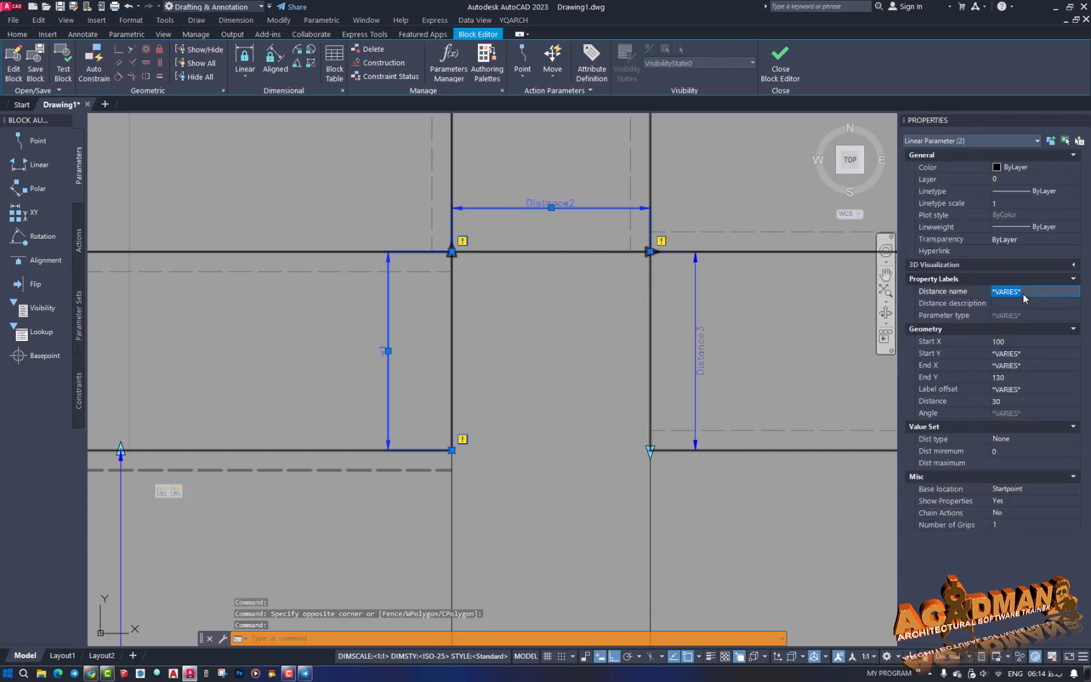
pyautogui.press('Escape')
pyautogui.click(595, 195)
pyautogui.click(490, 220)
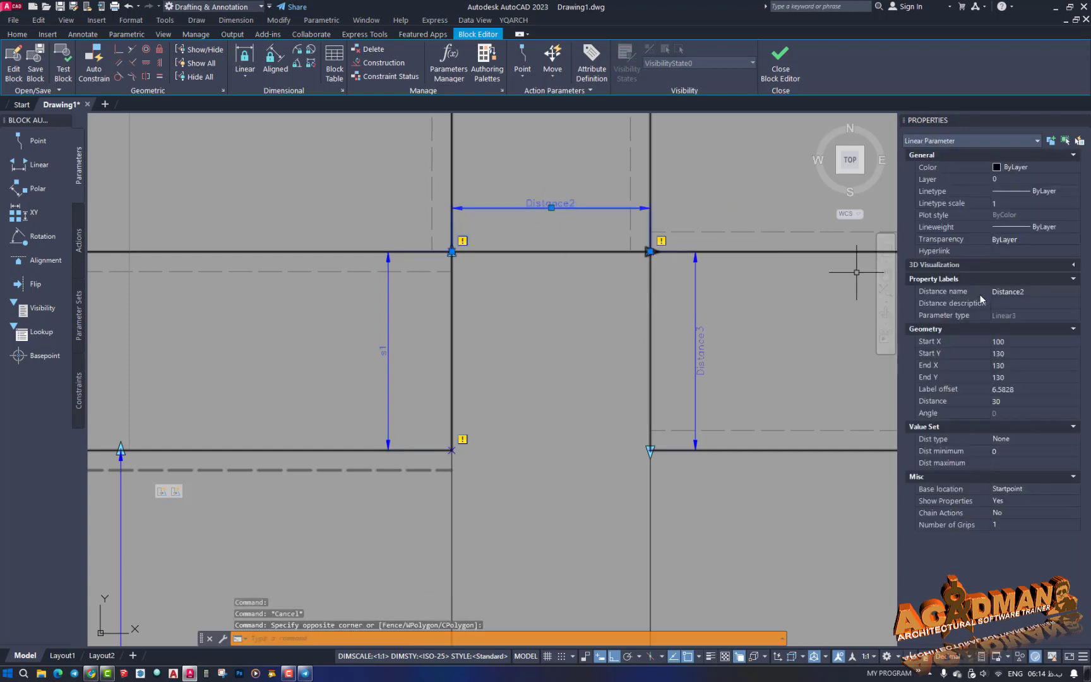
pyautogui.click(1032, 291)
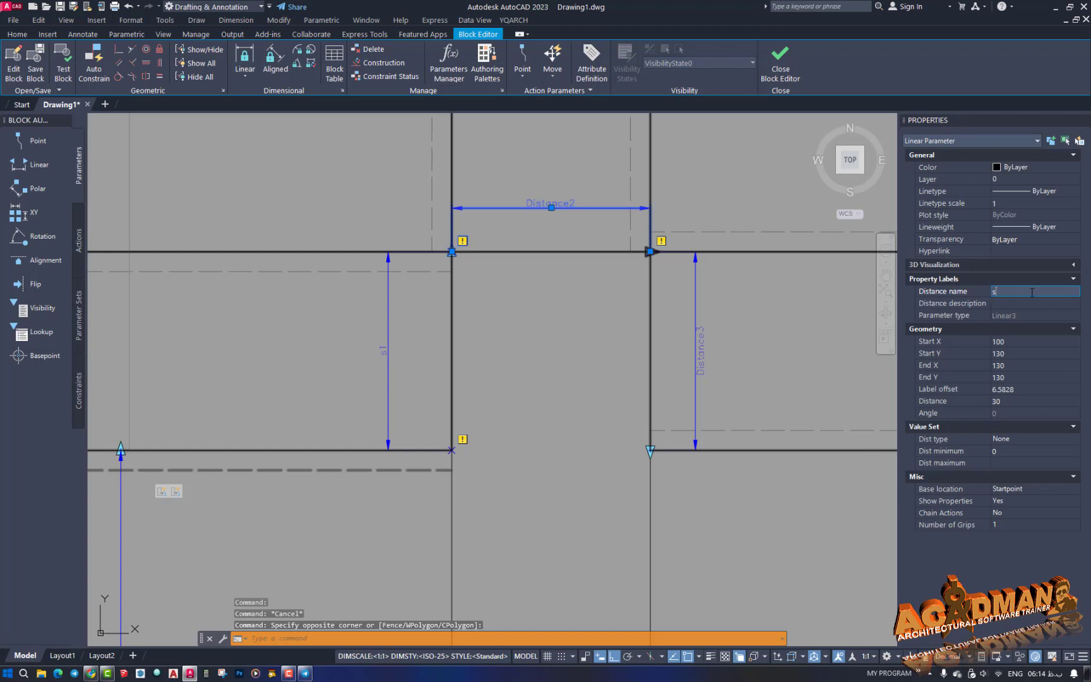
pyautogui.click(573, 354)
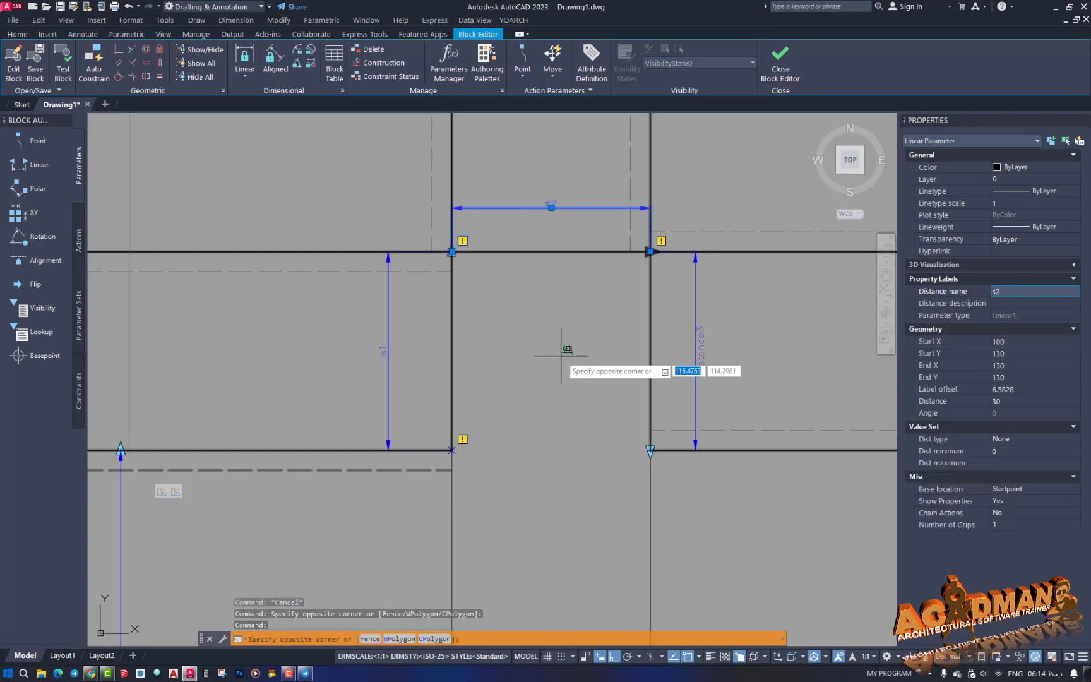
pyautogui.click(575, 362)
# Rename the vertical linear parameter in the right middle strip as s3
pyautogui.click(700, 360)
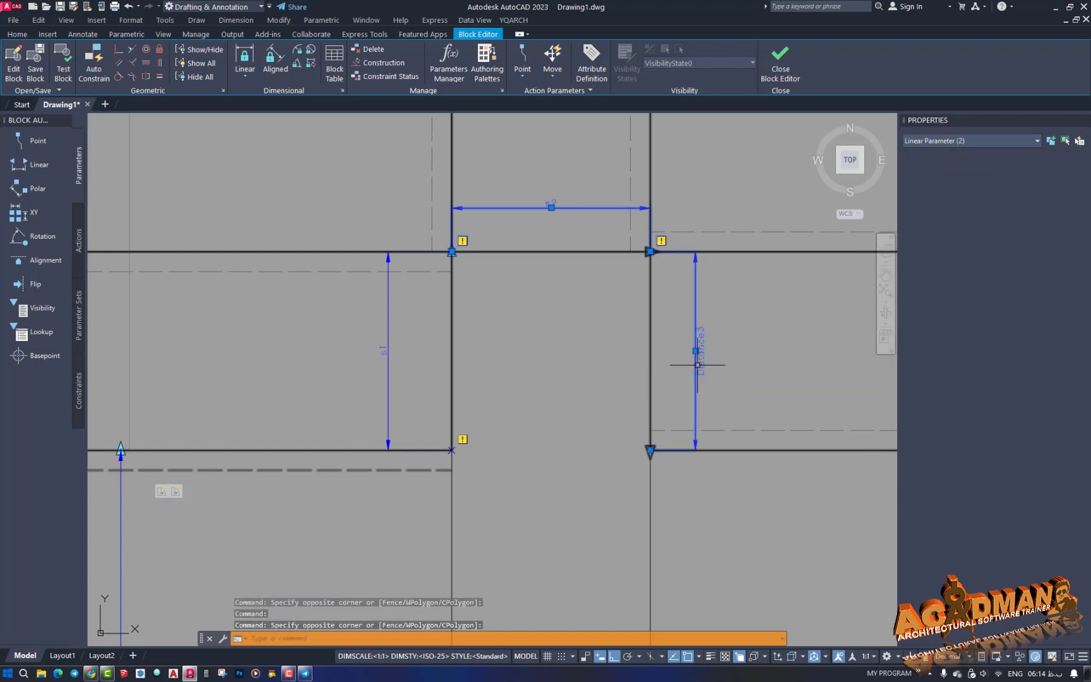
pyautogui.keyDown('shift'); pyautogui.click(592, 200); pyautogui.keyUp('shift')
pyautogui.keyDown('shift'); pyautogui.click(568, 232); pyautogui.keyUp('shift')
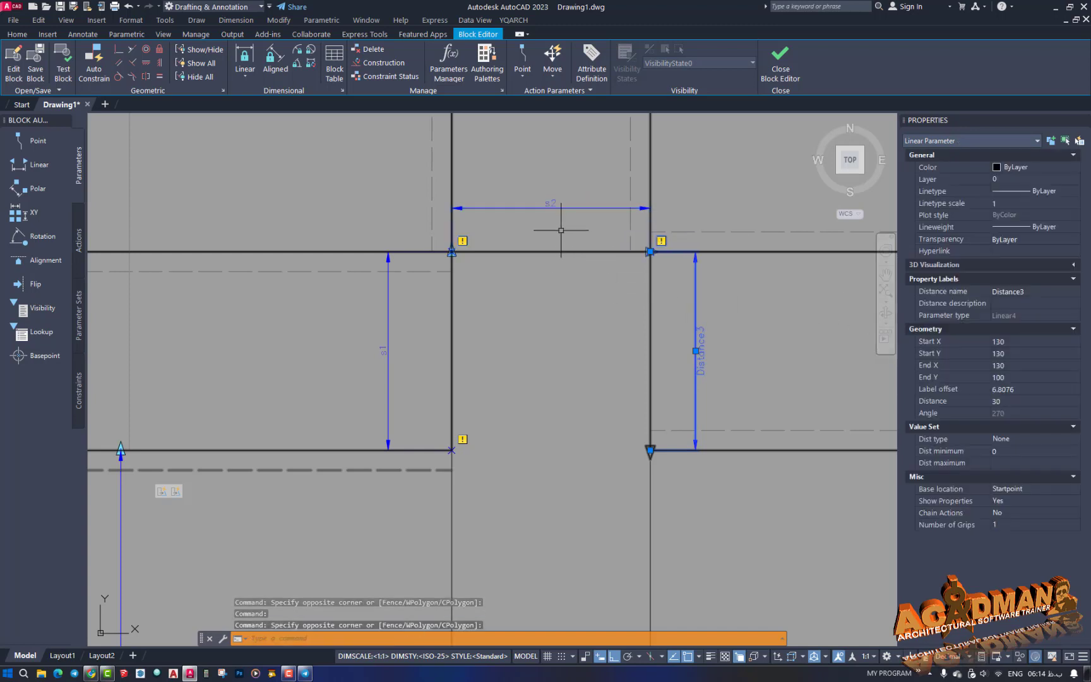
pyautogui.click(1030, 291)
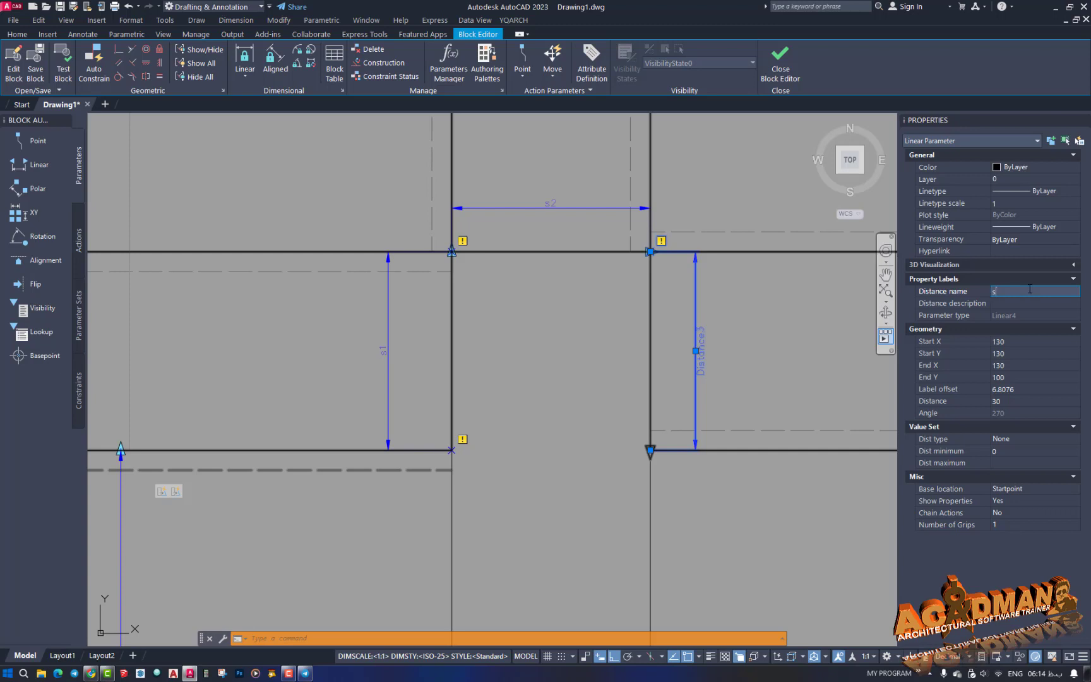
pyautogui.click(516, 375)
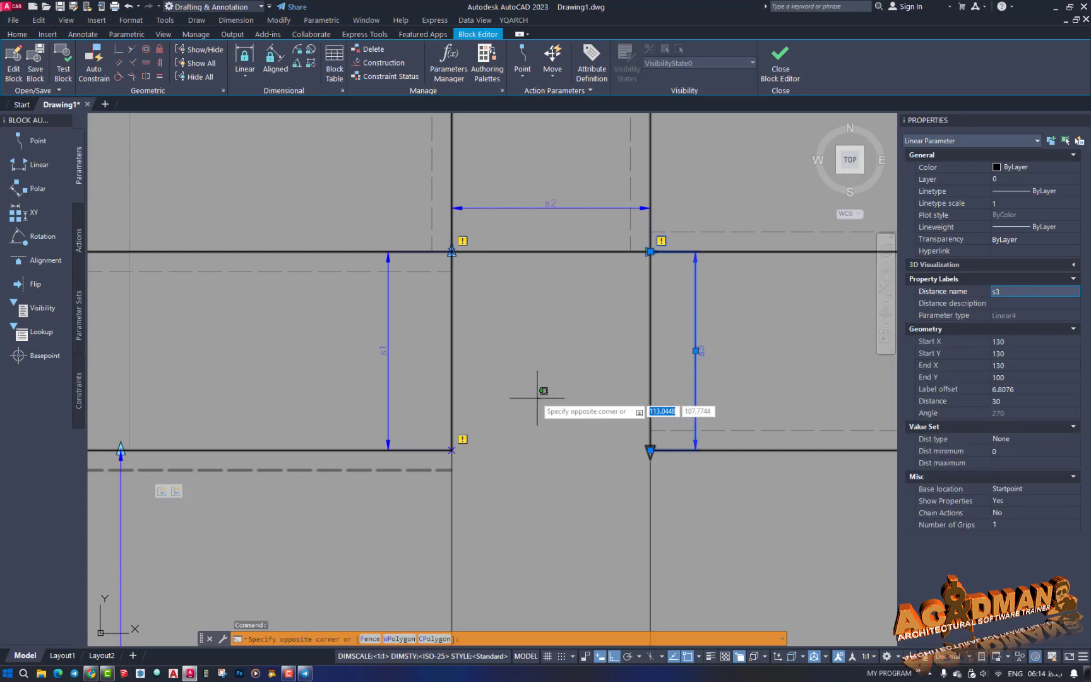
pyautogui.press('Escape')
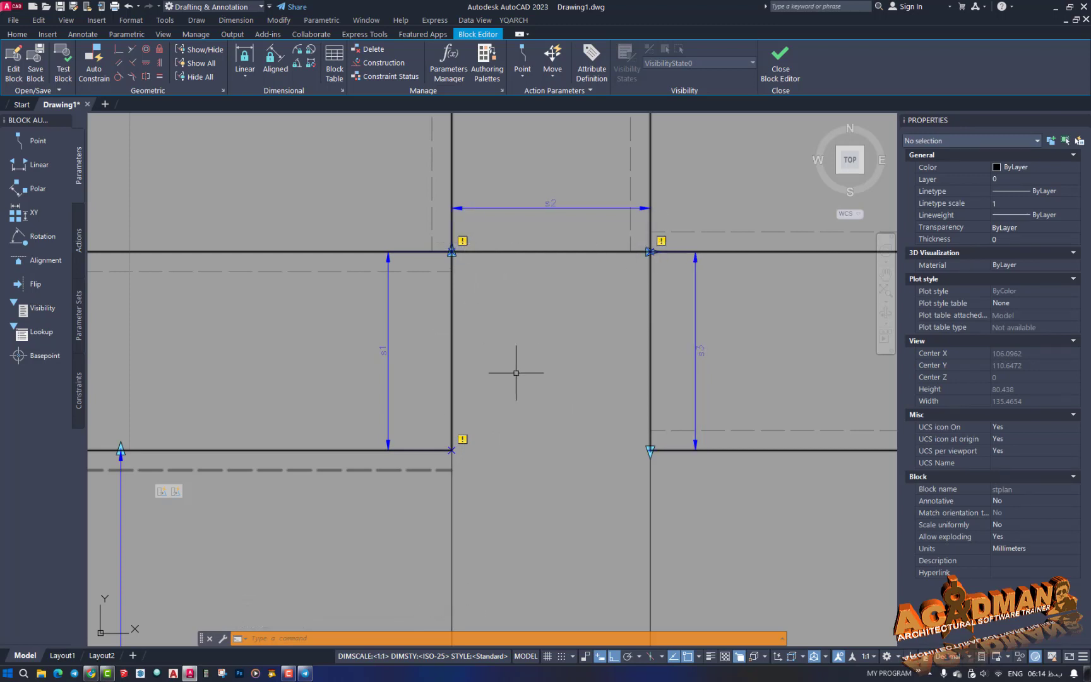
# Set the s1 parameter's distance type to Increment with a distance increment of 30
pyautogui.click(407, 379)
pyautogui.click(362, 410)
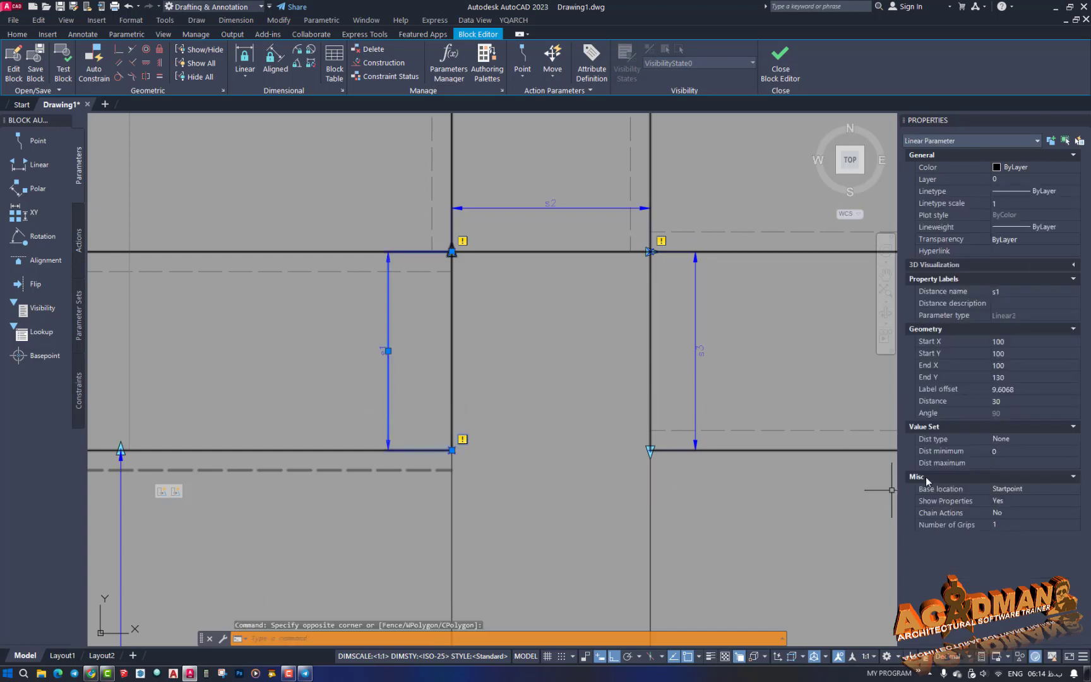
pyautogui.click(1012, 440)
pyautogui.click(1013, 439)
pyautogui.click(1013, 461)
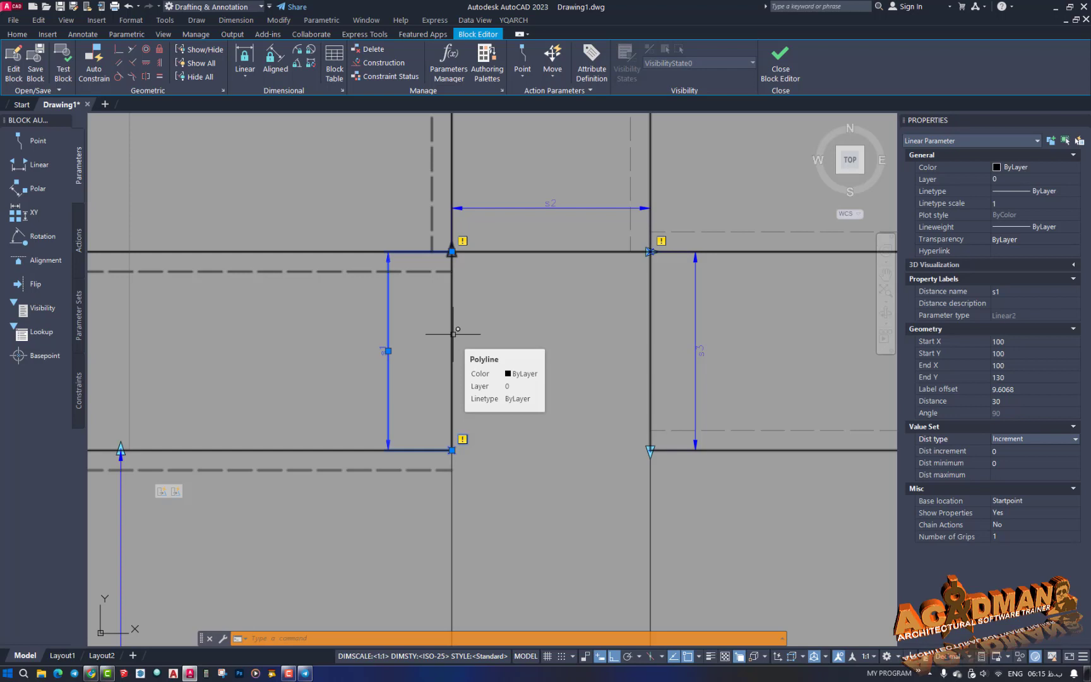
pyautogui.scroll(-2, 453, 333)
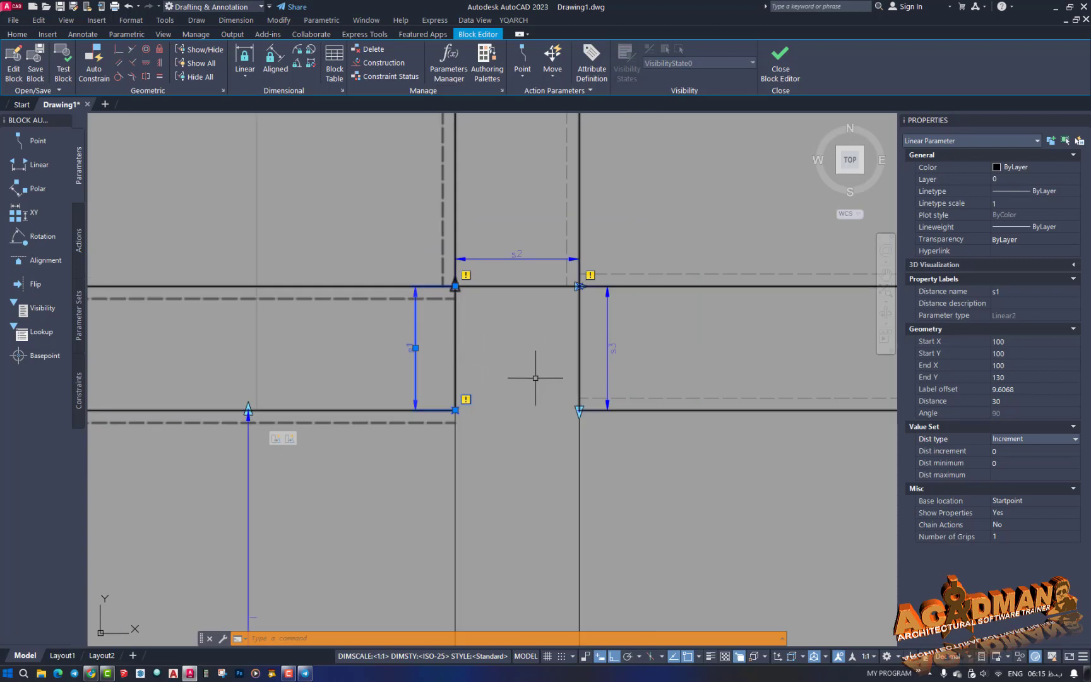
pyautogui.moveTo(513, 380); pyautogui.dragTo(535, 383, button='middle')
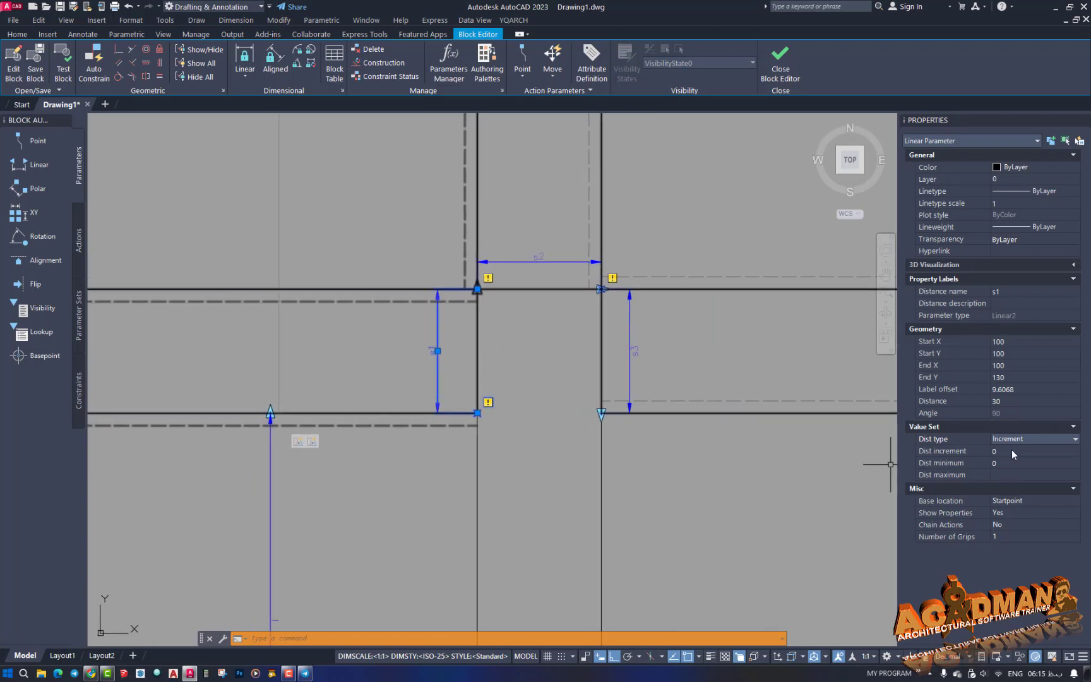
pyautogui.click(1004, 452)
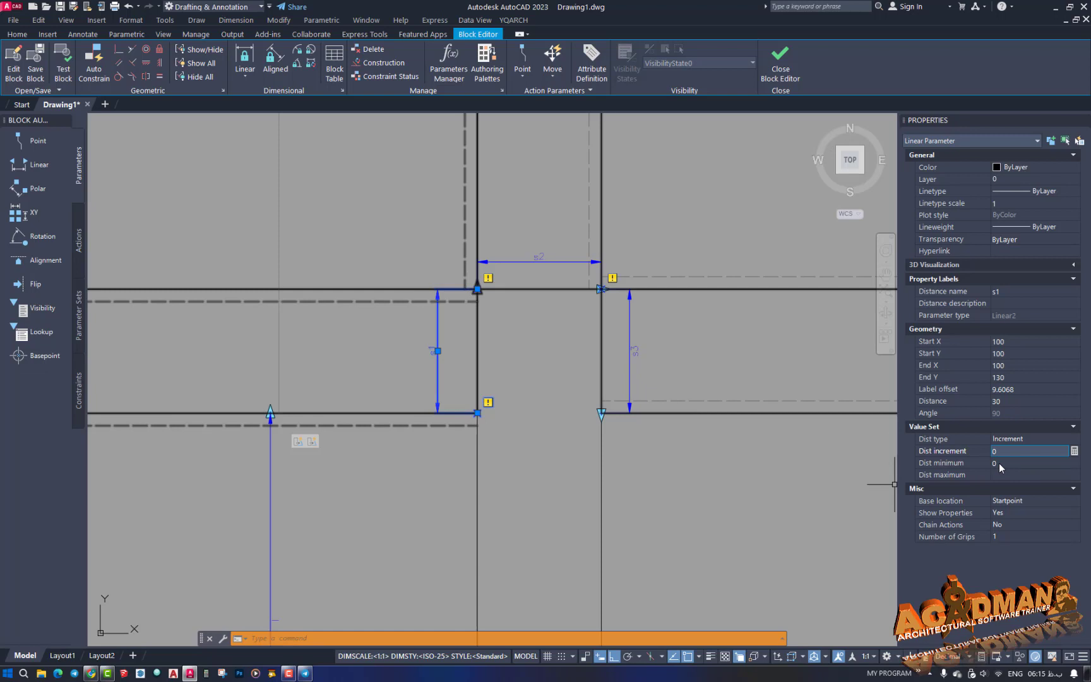
pyautogui.write('3')
# Set the minimum distance of the s1 parameter to 30
pyautogui.click(1002, 463)
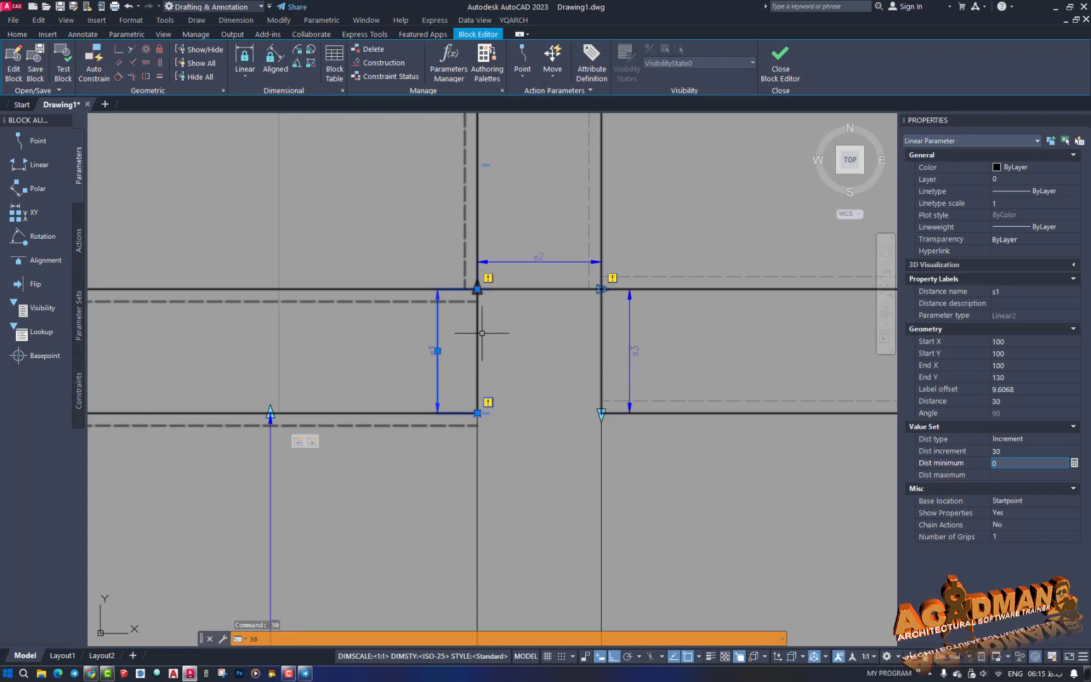
pyautogui.write('30')
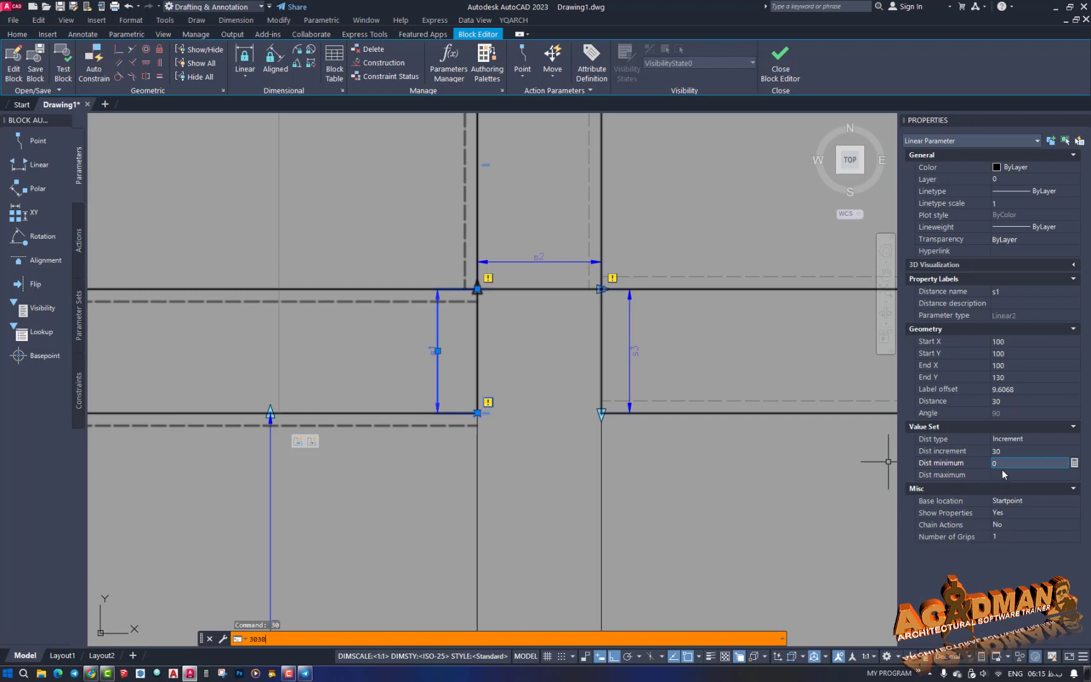
pyautogui.click(1002, 462)
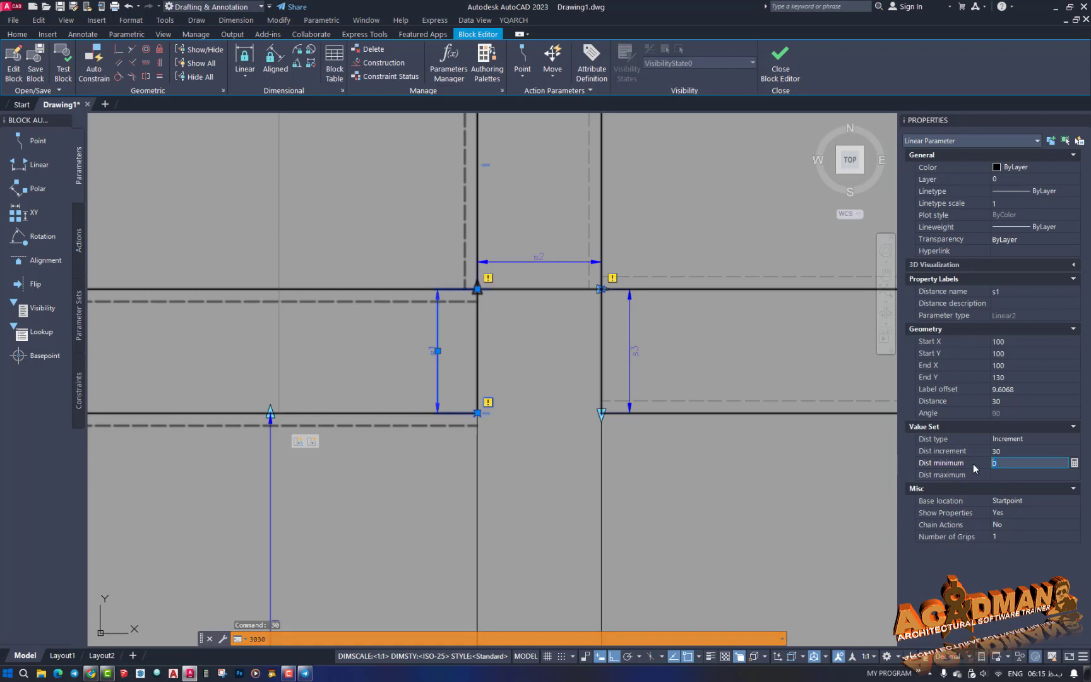
pyautogui.write('30')
# Set the maximum distance of the s1 parameter to 240
pyautogui.click(1000, 474)
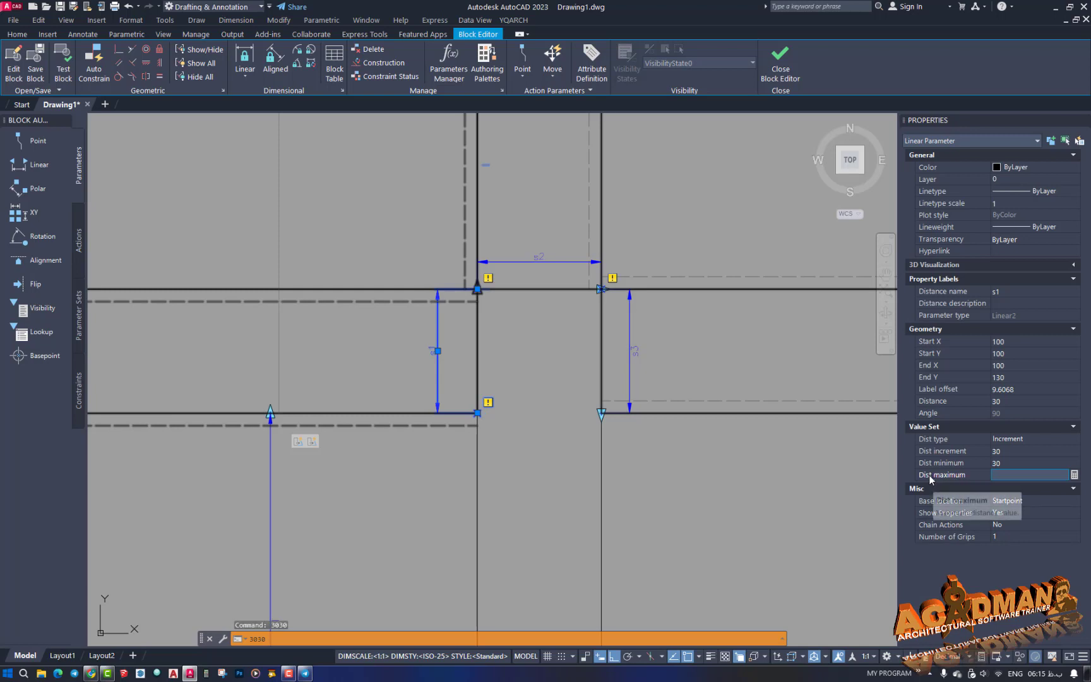
pyautogui.scroll(-6, 454, 411)
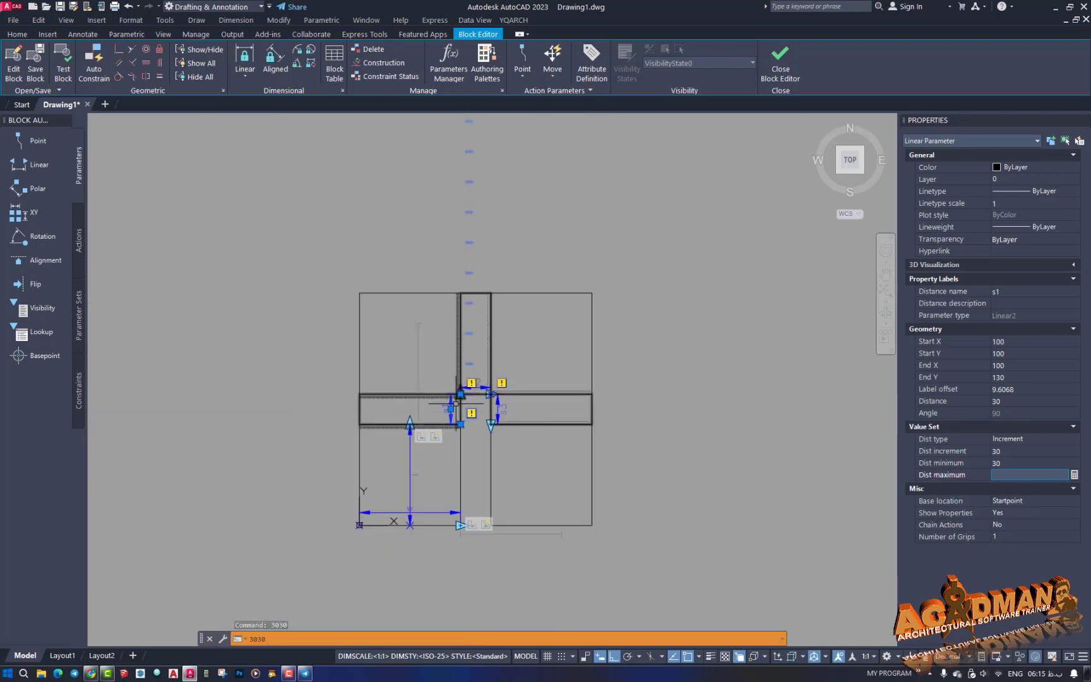
pyautogui.scroll(-6, 486, 370)
pyautogui.scroll(-5, 513, 302)
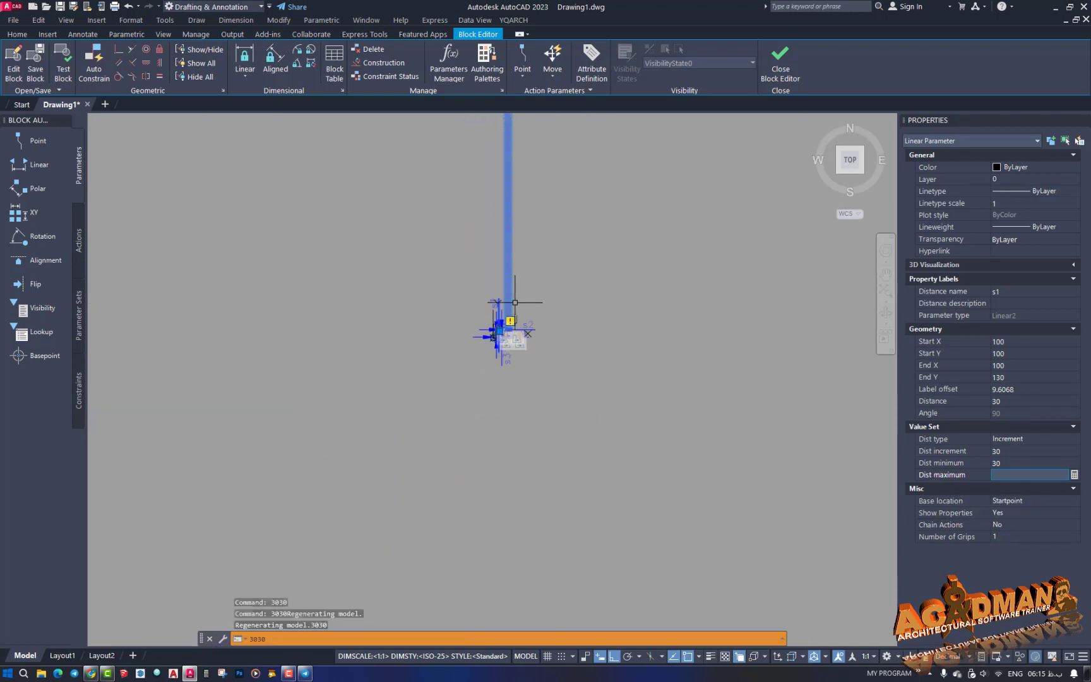
pyautogui.moveTo(535, 219); pyautogui.dragTo(517, 347, button='middle')
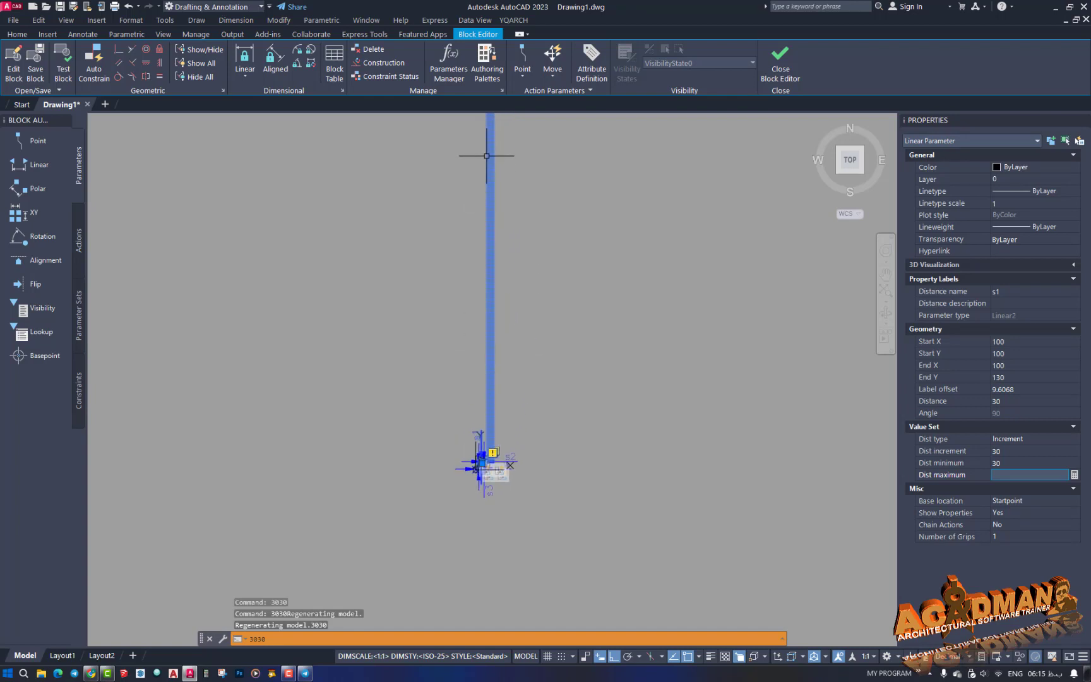
pyautogui.scroll(6, 496, 457)
pyautogui.scroll(8, 334, 435)
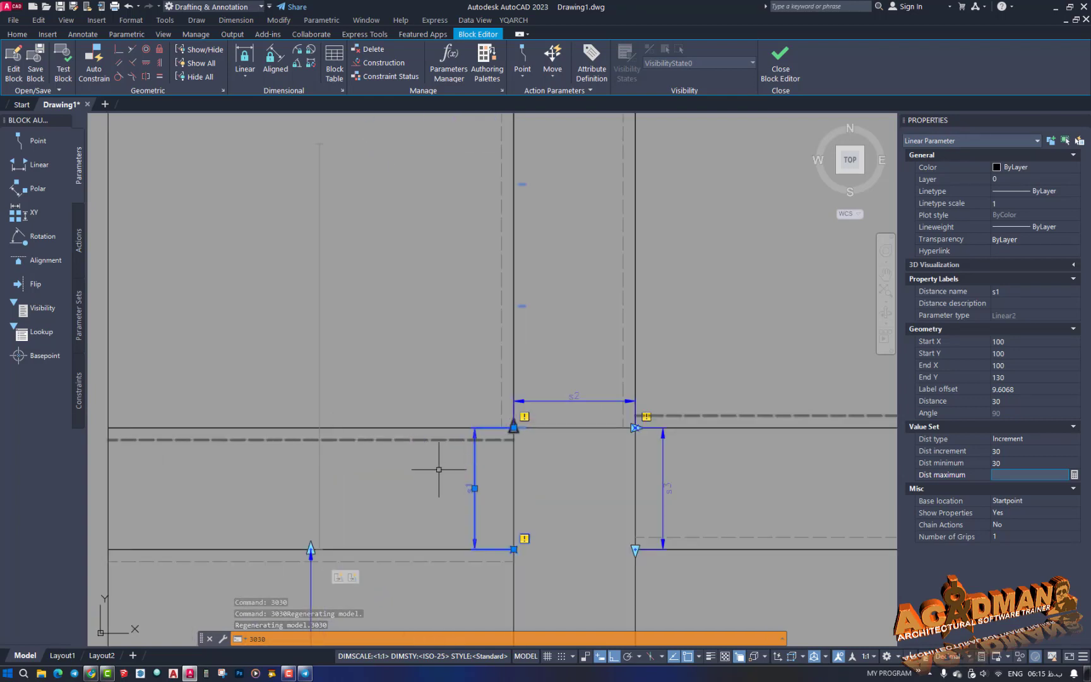
pyautogui.scroll(-2, 438, 473)
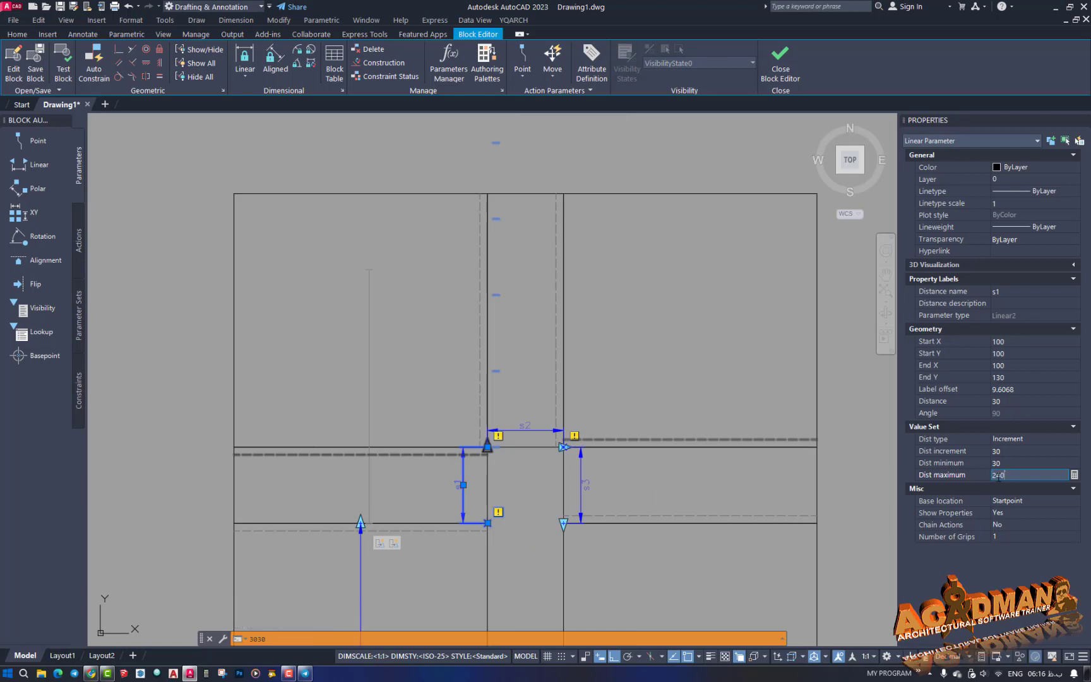
pyautogui.press('Return')
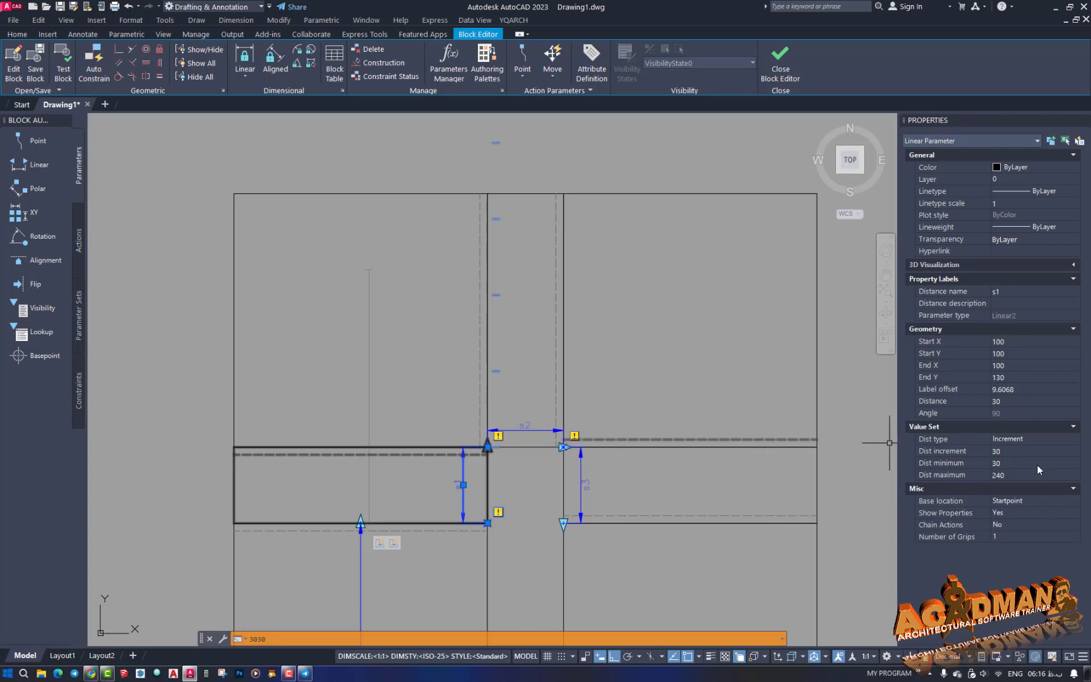
pyautogui.click(1012, 475)
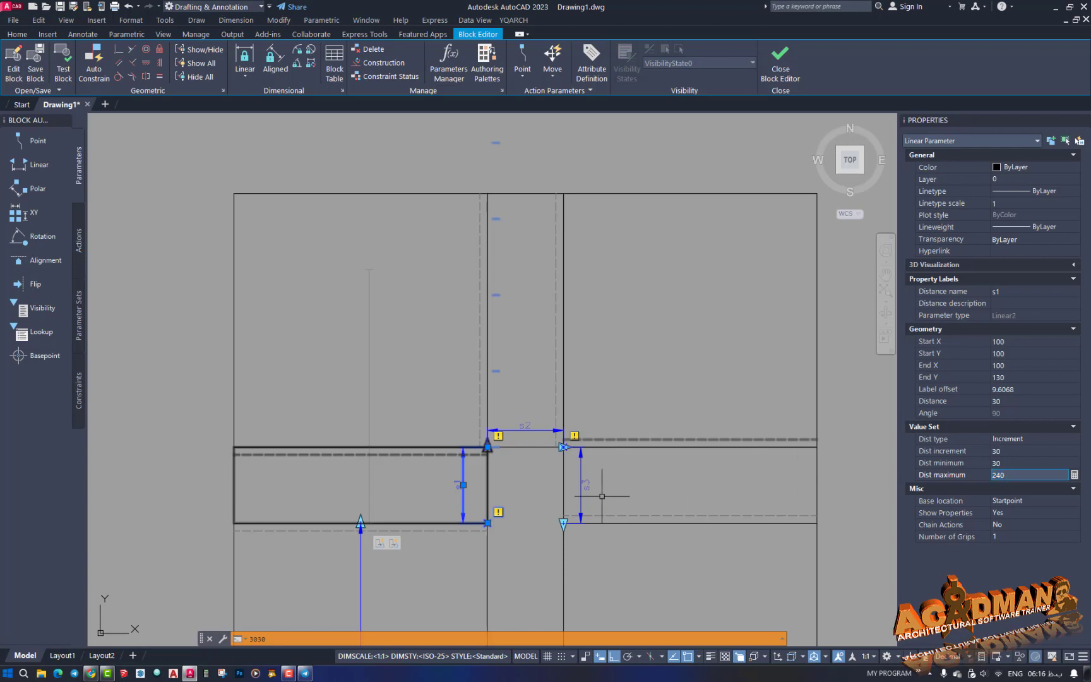
pyautogui.press('Escape')
# Set the distance type of parameters s2 and s3 together to Increment, with a distance increment of 30
pyautogui.click(533, 430)
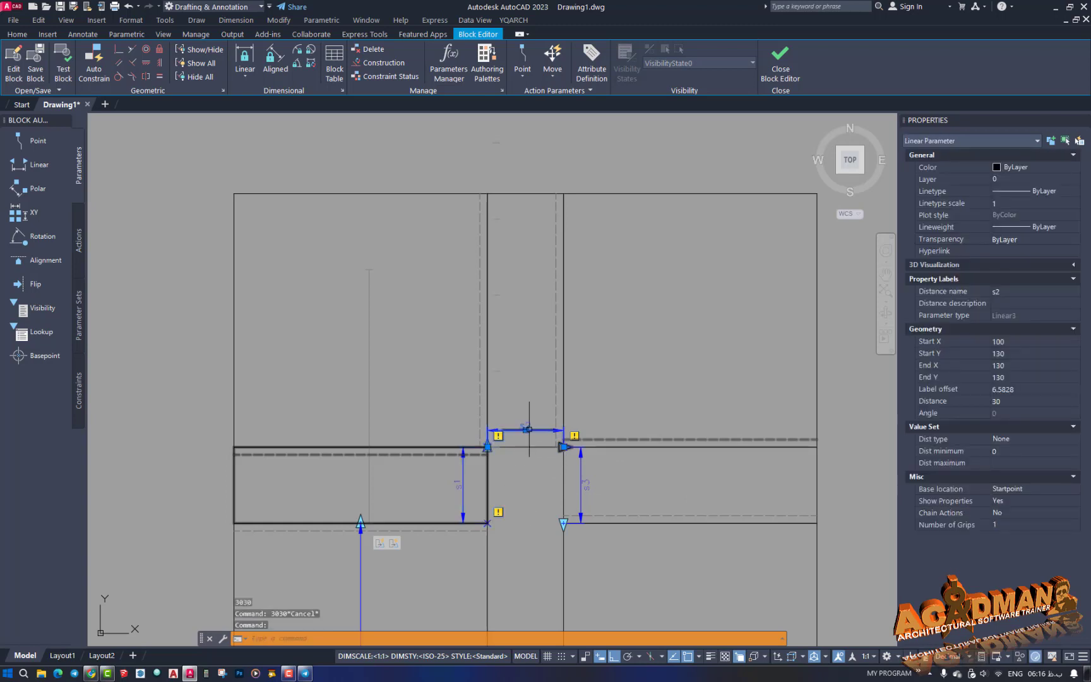
pyautogui.click(582, 477)
pyautogui.click(1011, 440)
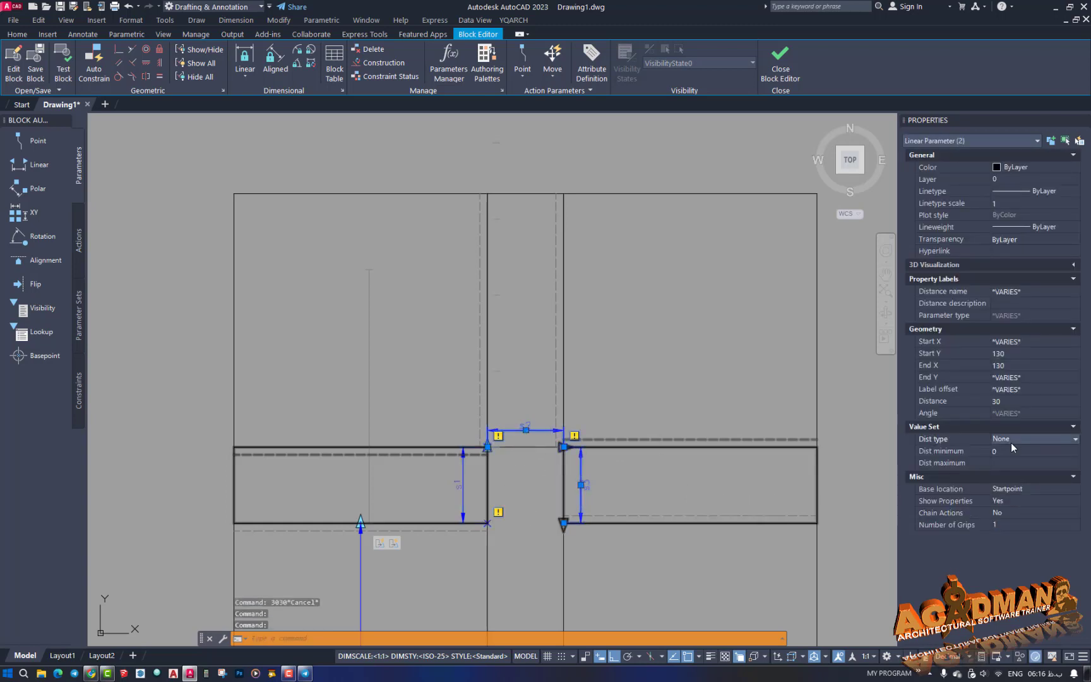
pyautogui.click(1011, 457)
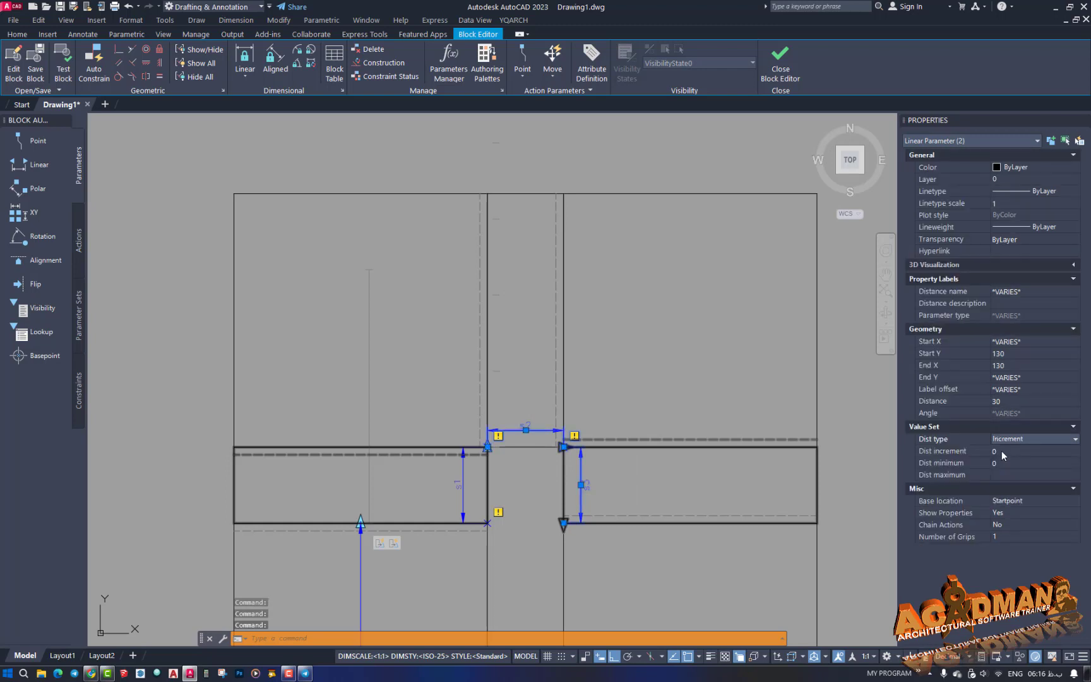
pyautogui.click(1002, 451)
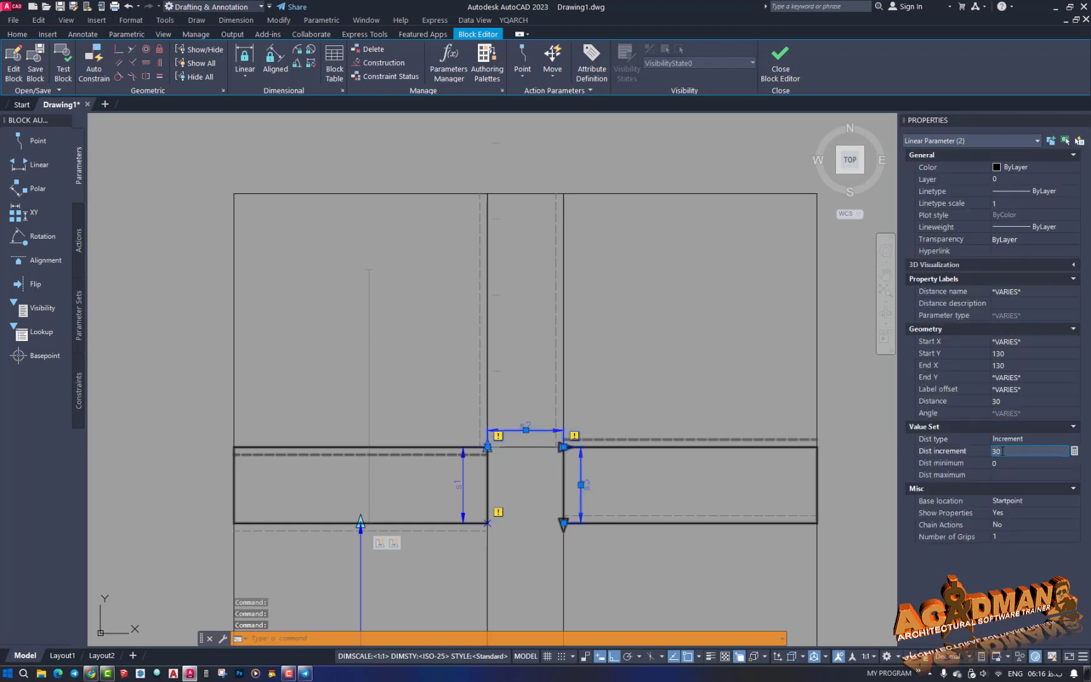
pyautogui.write('30')
# Limit parameters s2 and s3 to a minimum distance of 30 and a maximum of 240
pyautogui.click(1006, 464)
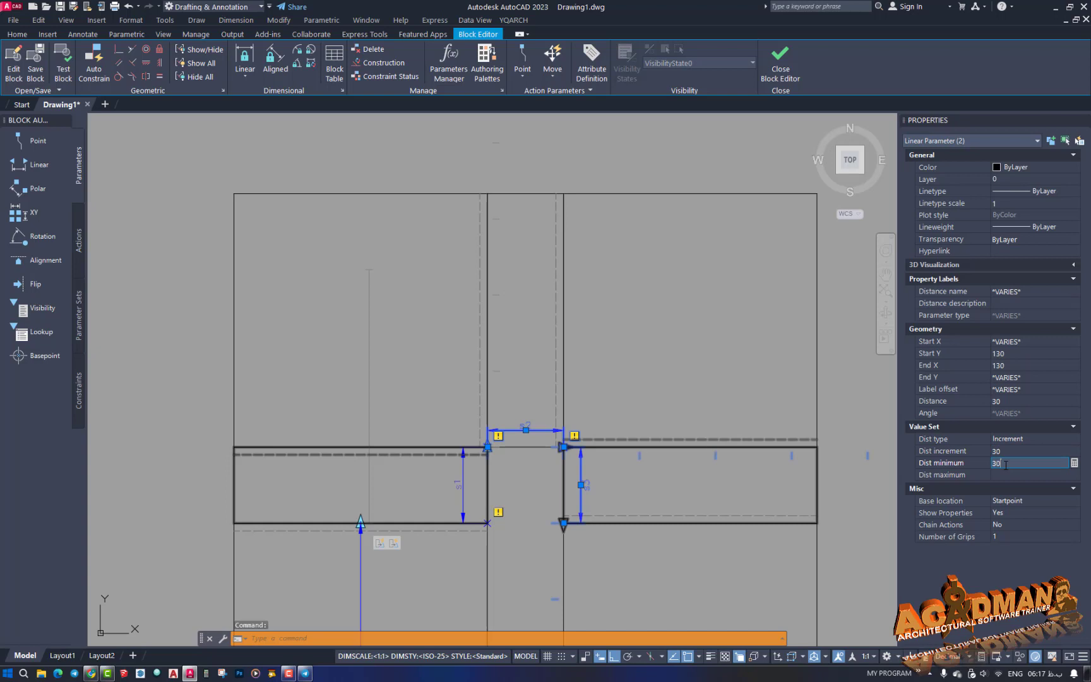
pyautogui.write('30')
pyautogui.click(1002, 474)
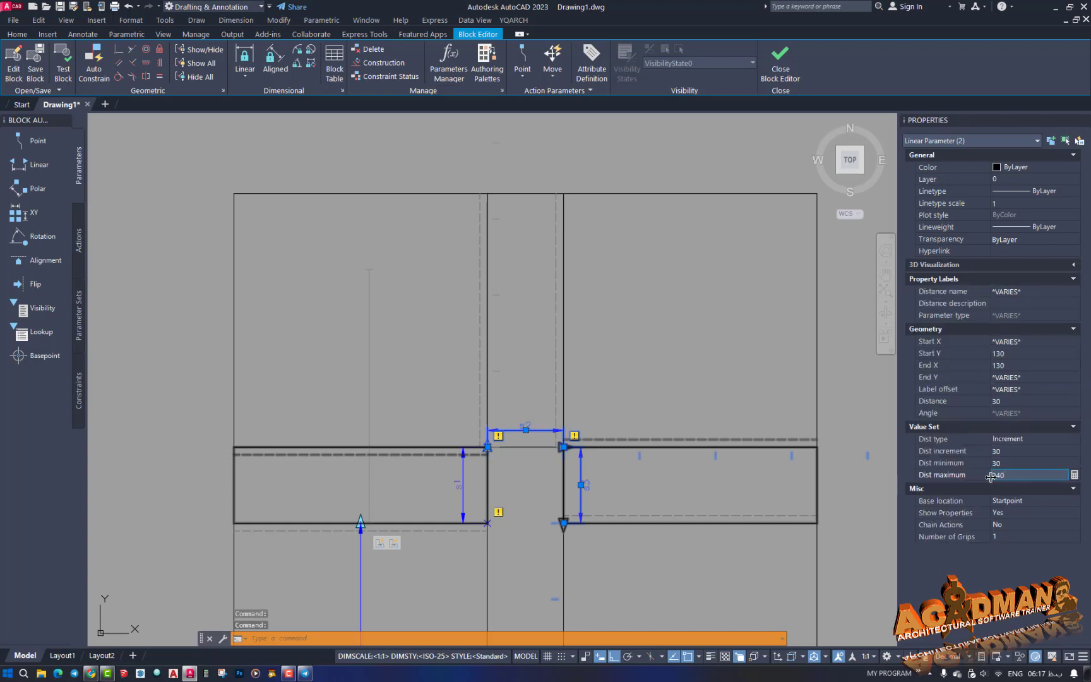
pyautogui.write('240')
pyautogui.press('Return')
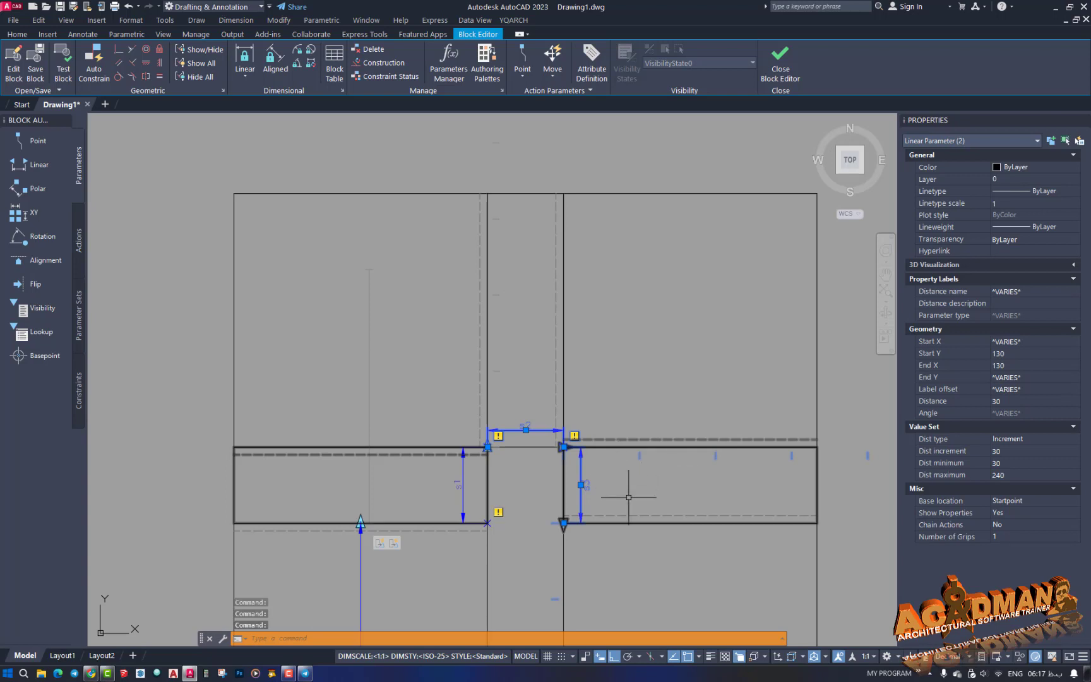
pyautogui.press('Escape')
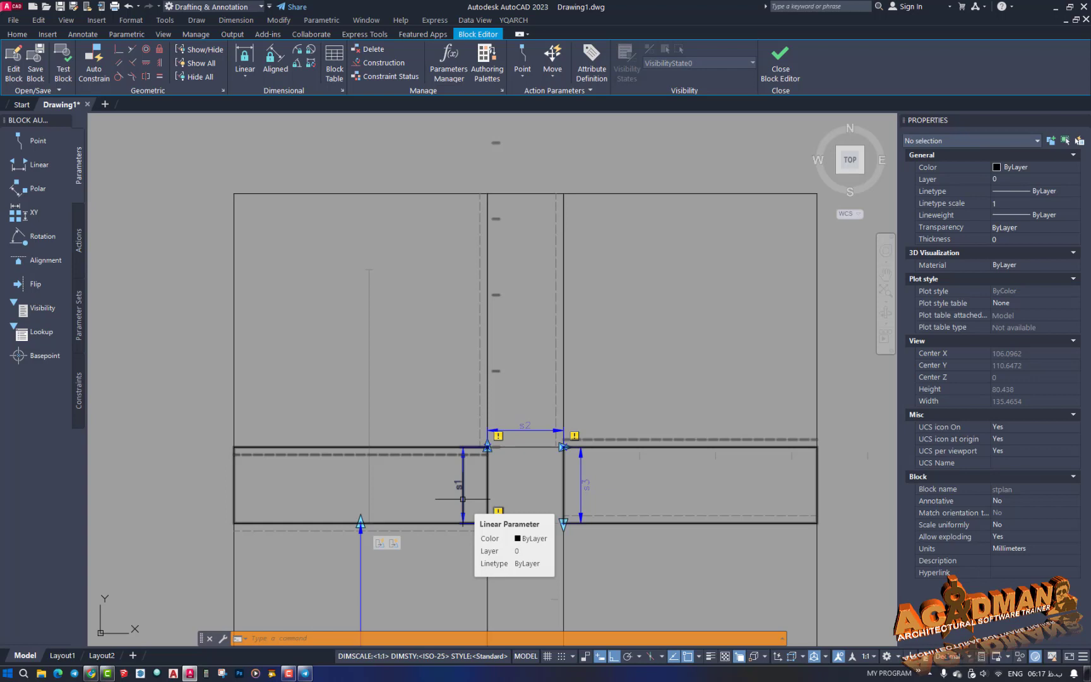
# Add an Array action to the s1 parameter for the first flight's step rectangle and its dashed line, with a column distance of 30
pyautogui.click(81, 250)
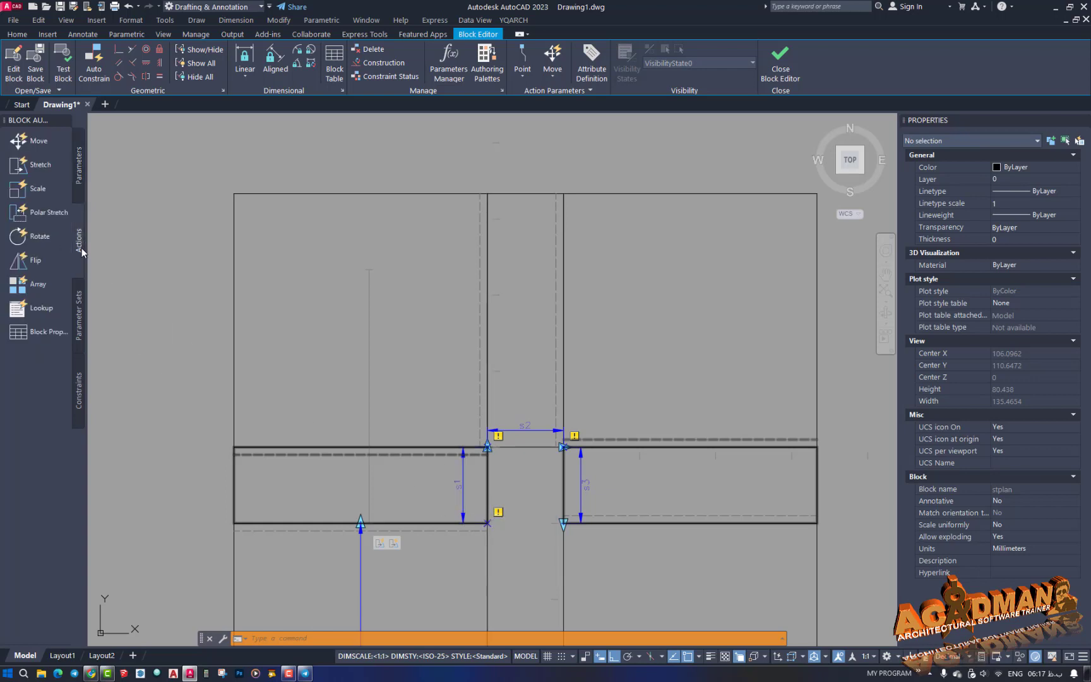
pyautogui.click(22, 167)
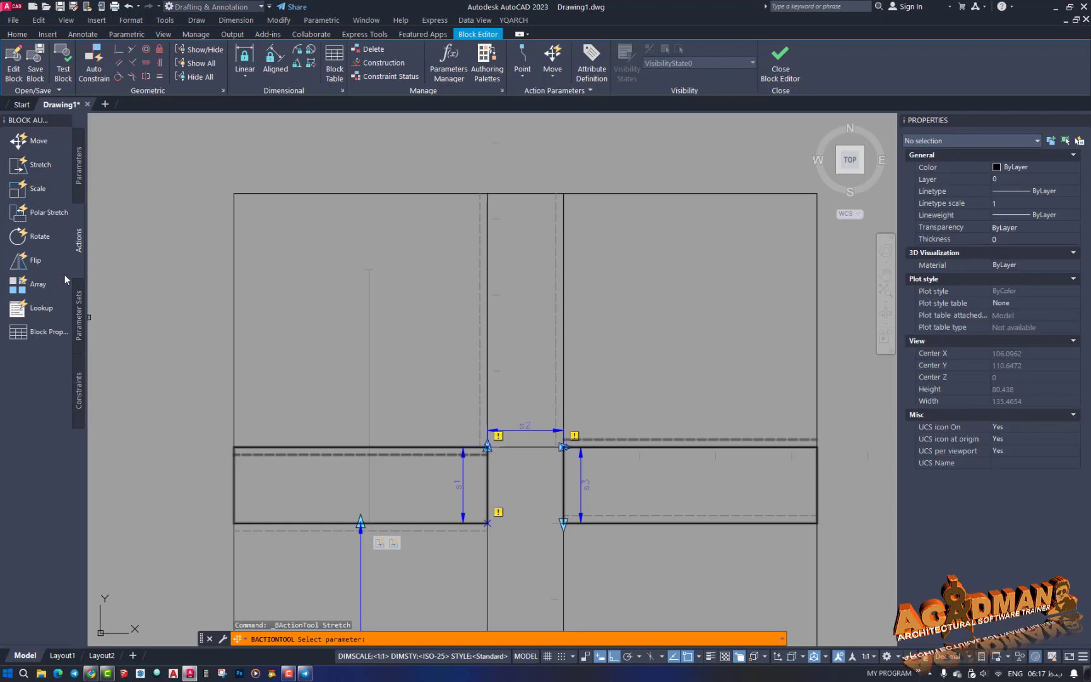
pyautogui.click(22, 285)
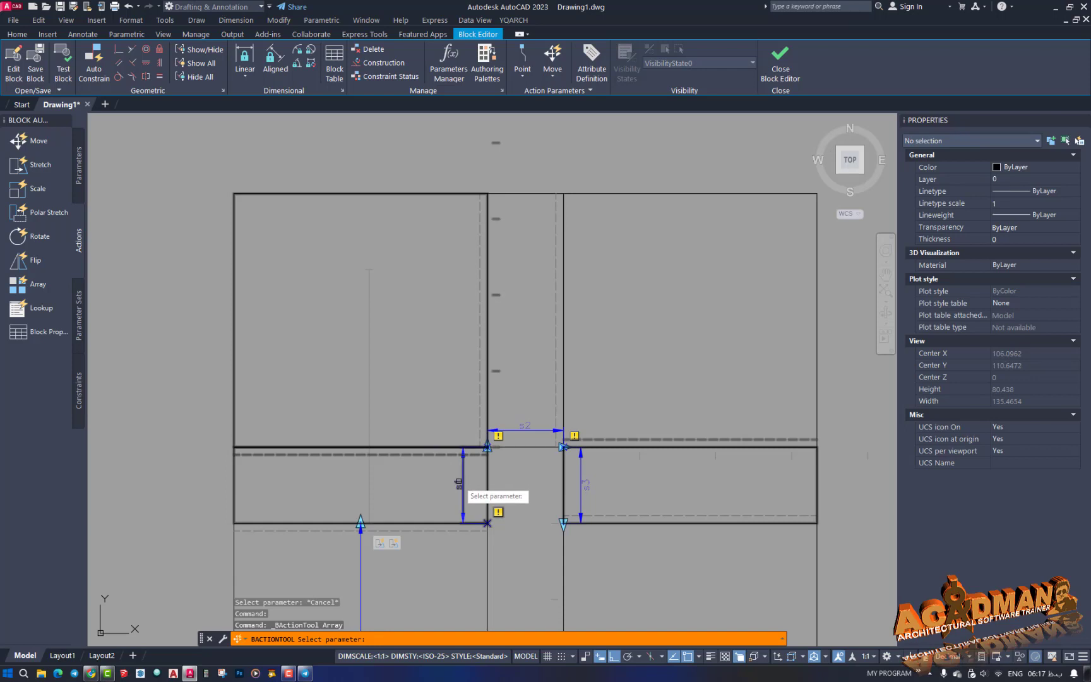
pyautogui.click(458, 485)
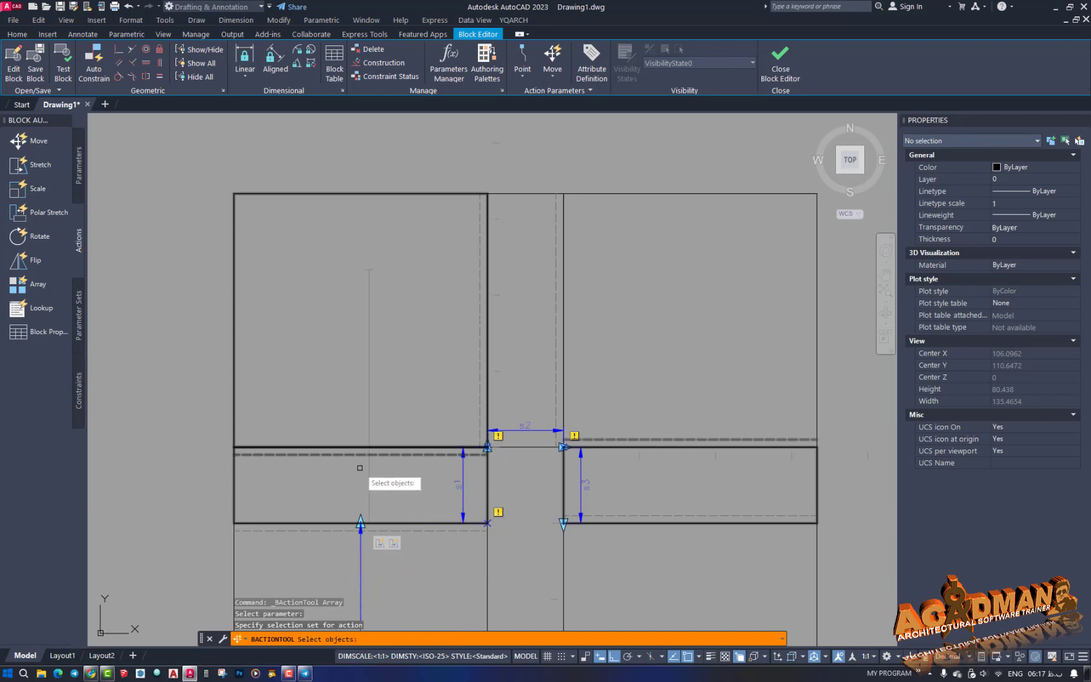
pyautogui.click(271, 471)
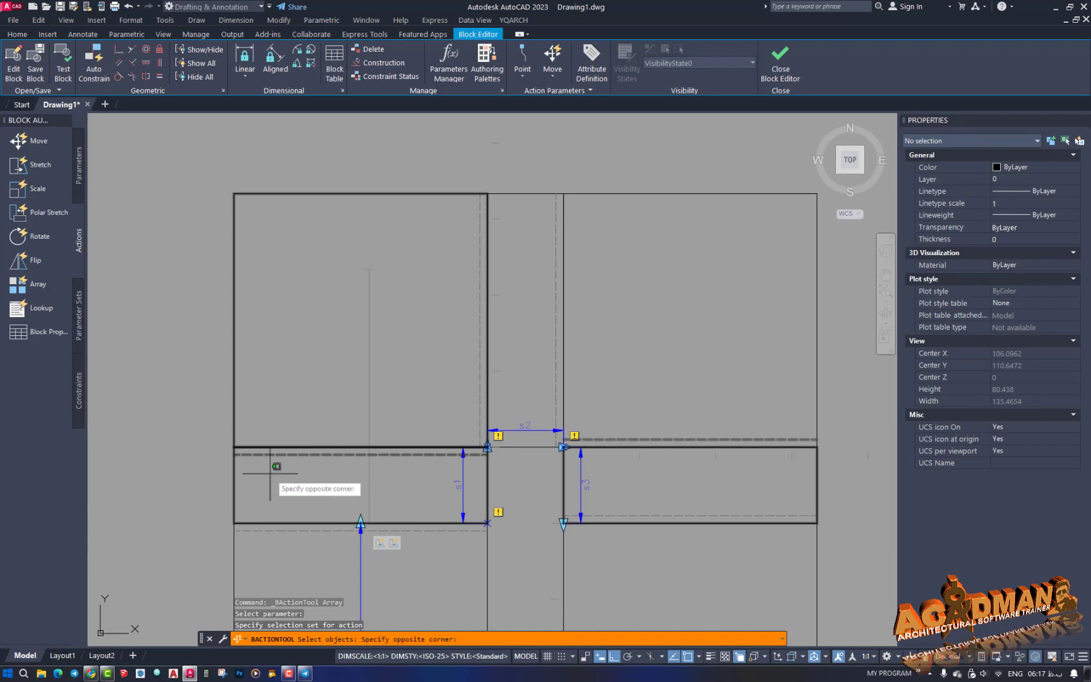
pyautogui.click(225, 460)
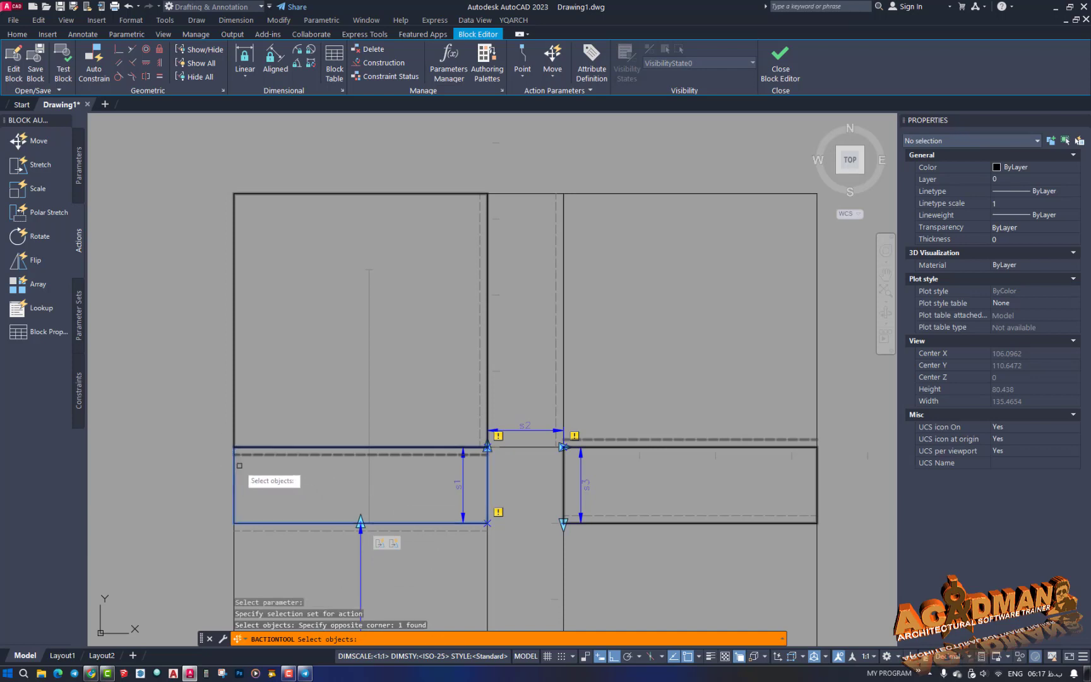
pyautogui.click(253, 454)
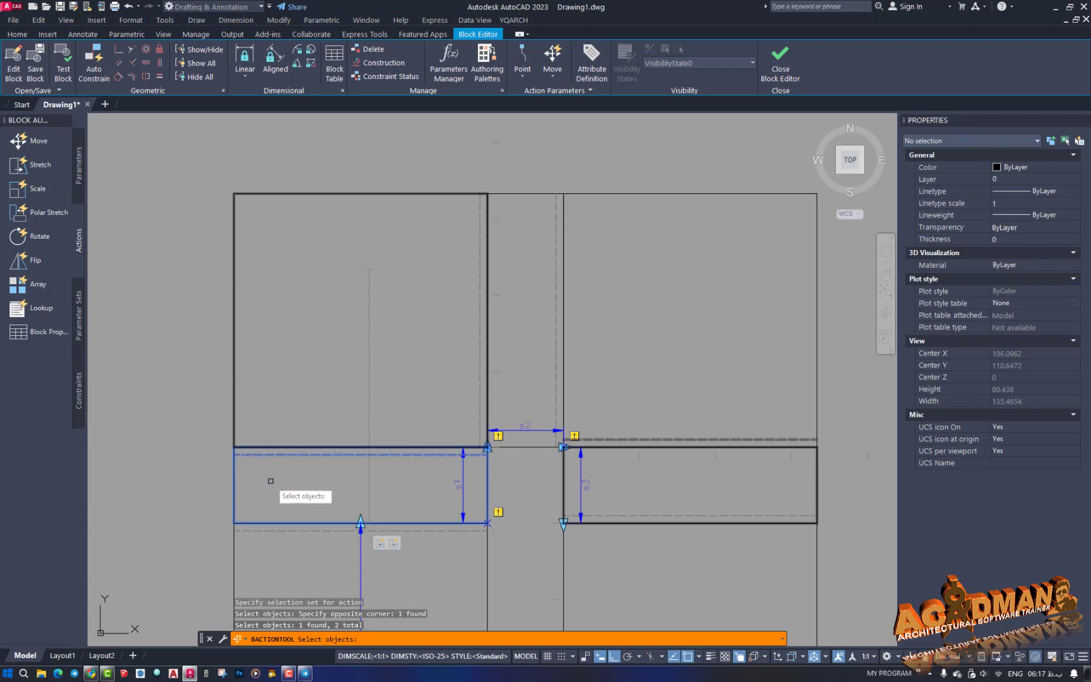
pyautogui.press('Return')
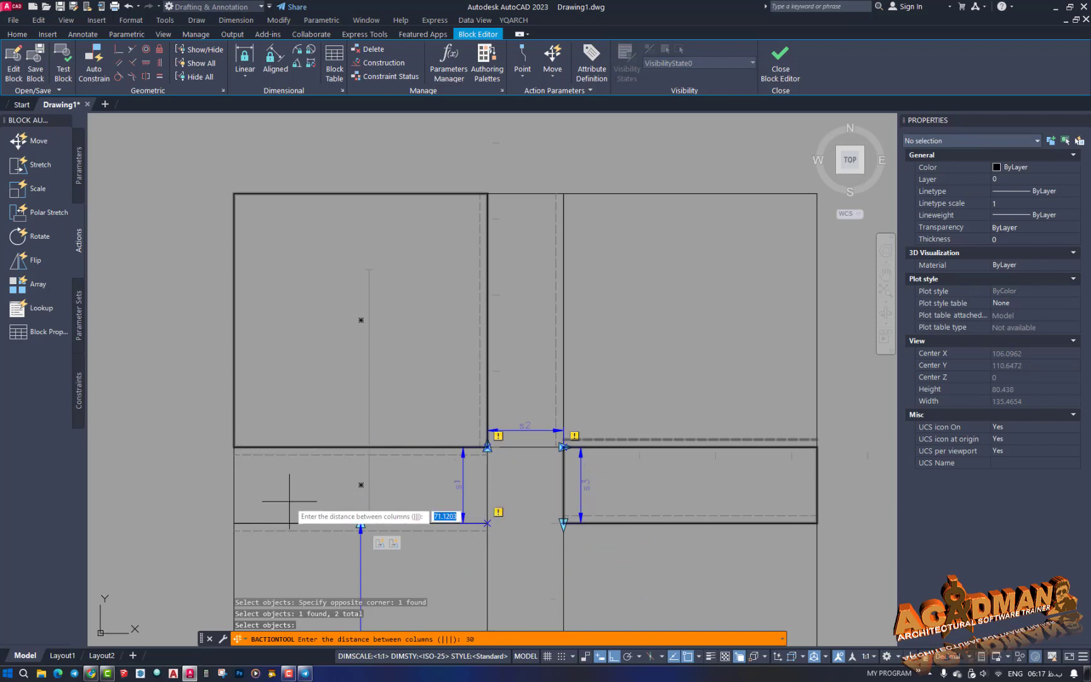
pyautogui.press('Return')
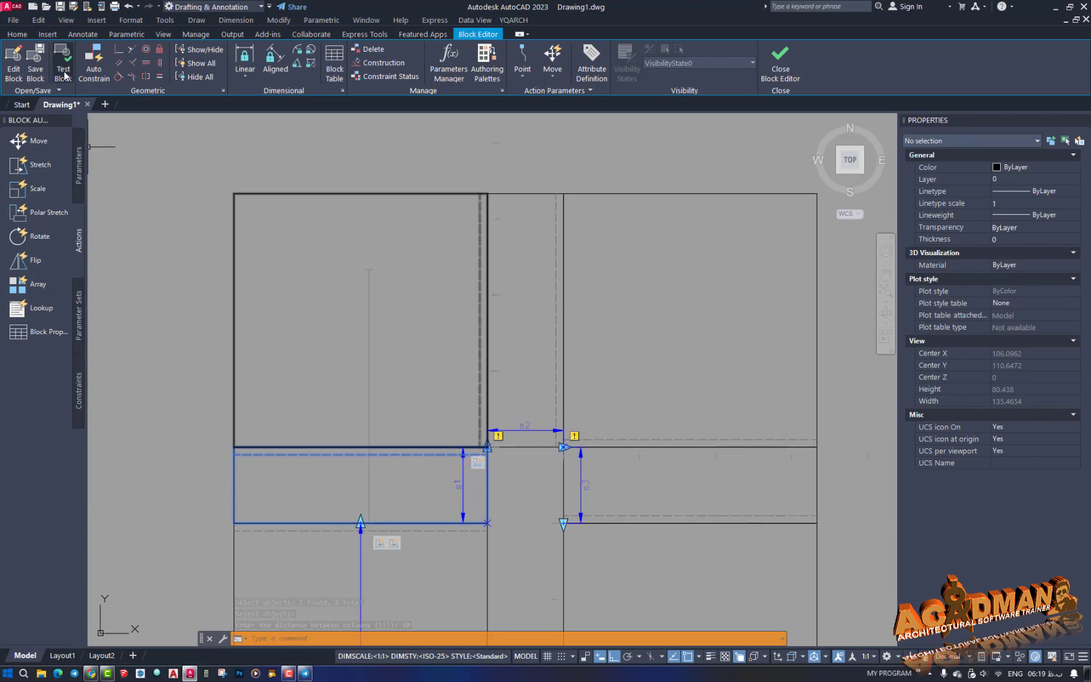
# Test the block by stretching the s1 grip upward to 240, and return to the block editor
pyautogui.click(64, 75)
pyautogui.click(416, 366)
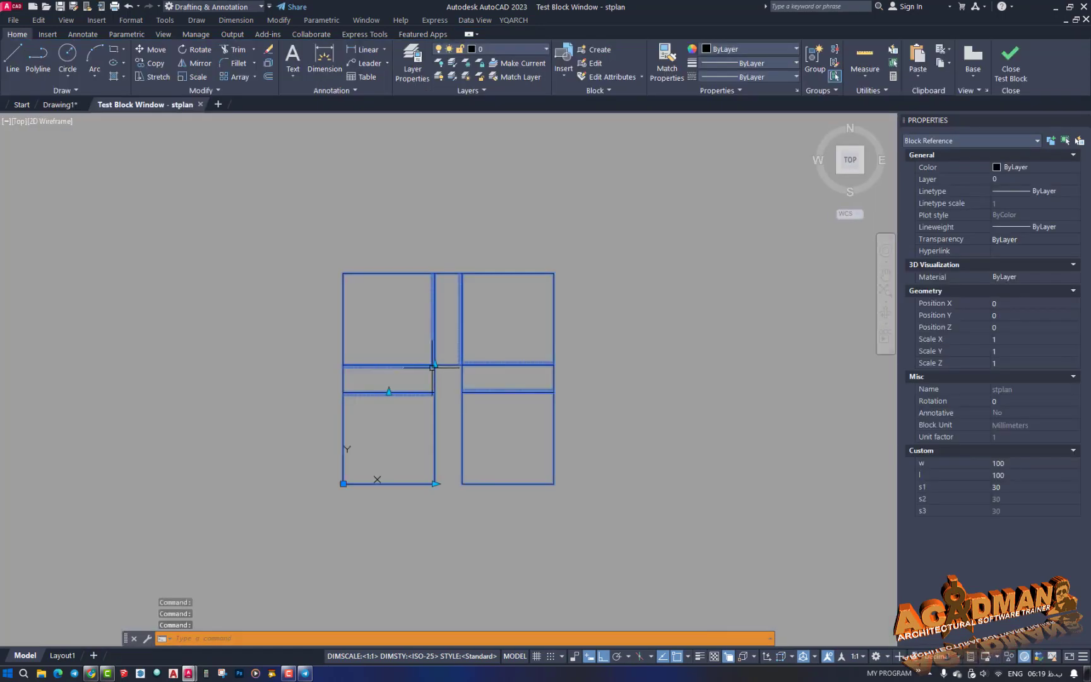
pyautogui.click(435, 364)
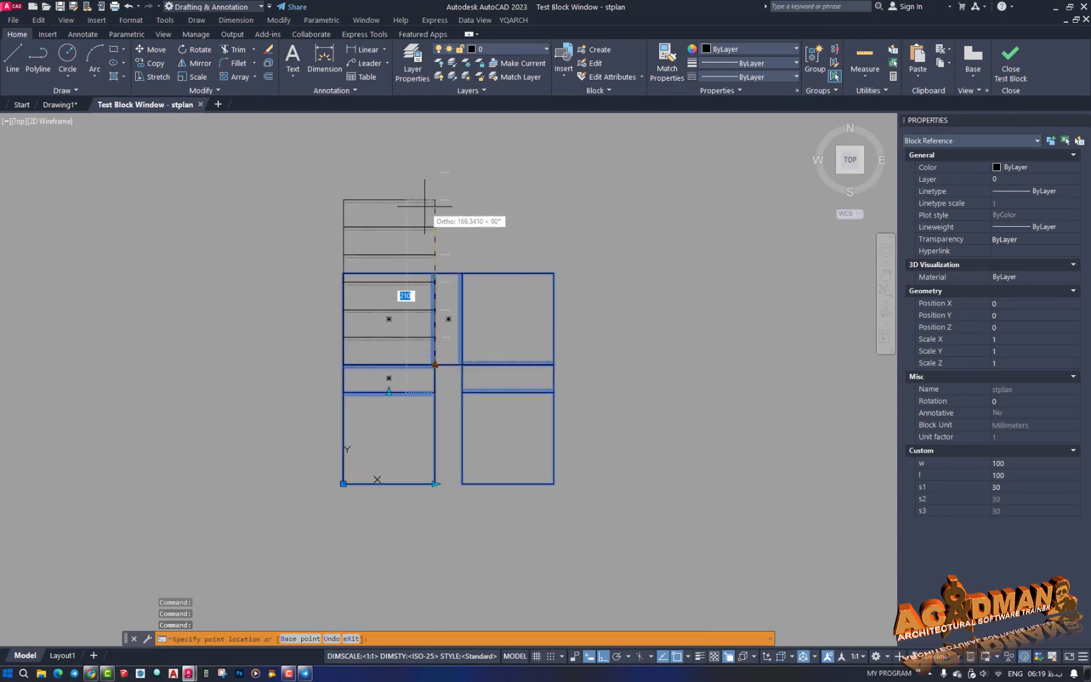
pyautogui.click(428, 174)
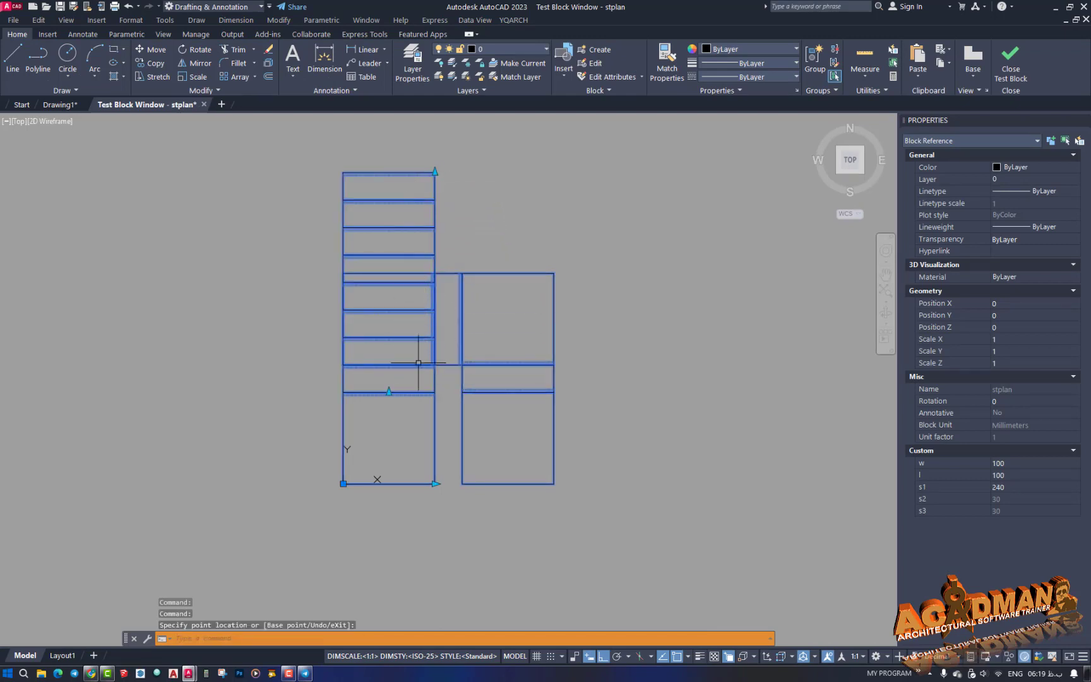
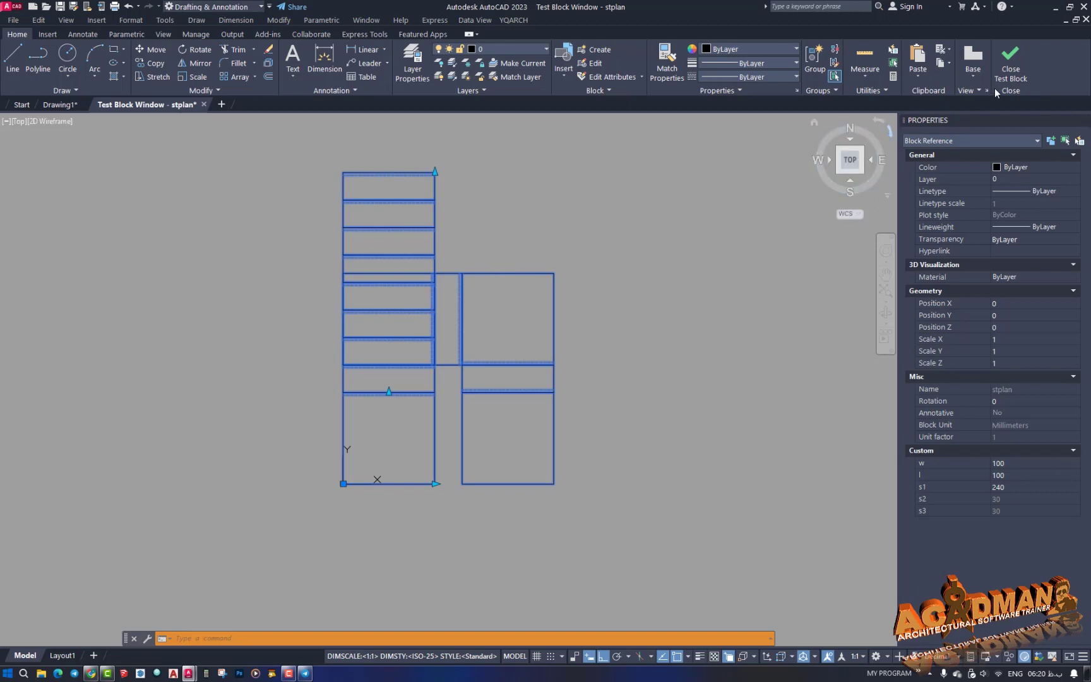
pyautogui.press('Escape')
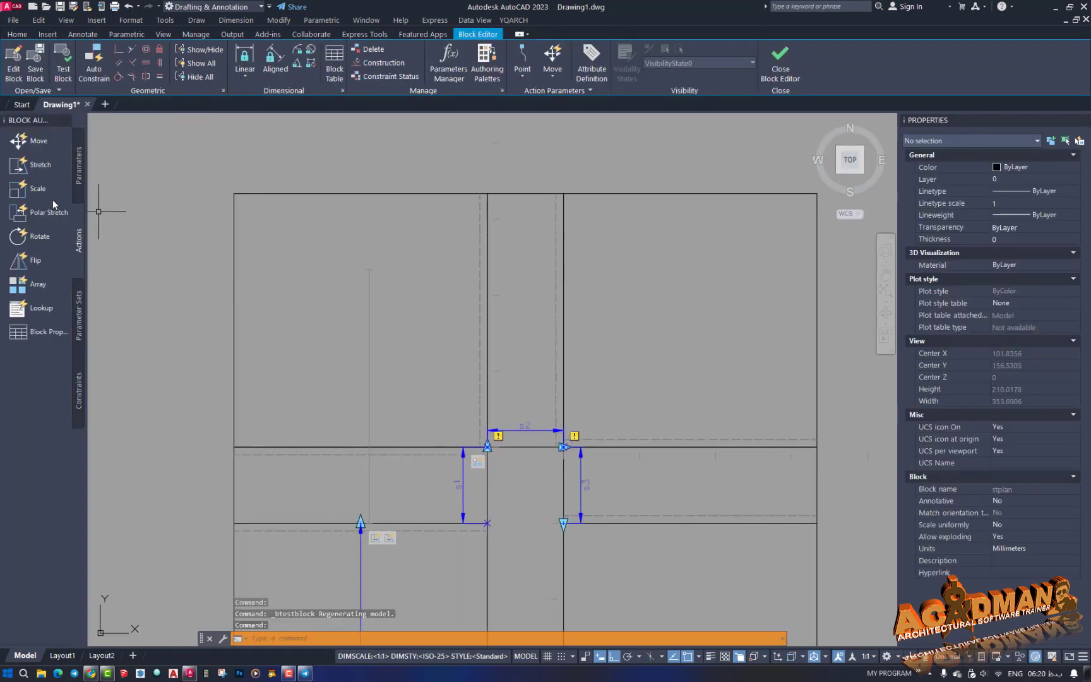
# Add a Move action to the upper point of s1, covering both upper landings, the second and third flights, the lower-right landing, s2 and s3
pyautogui.click(34, 141)
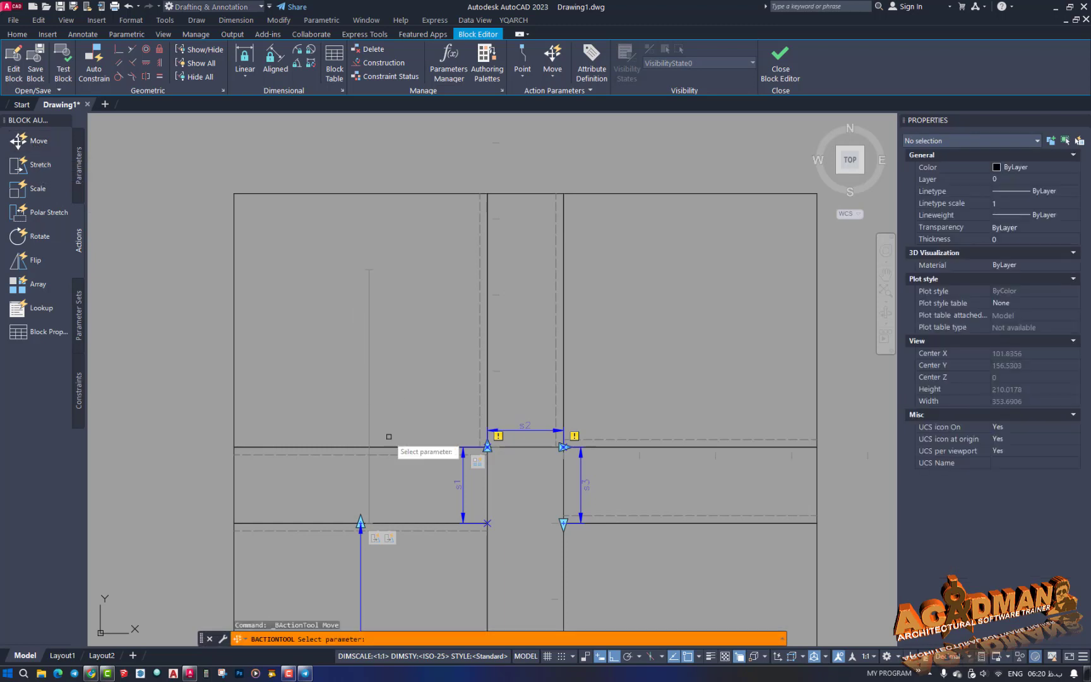
pyautogui.click(462, 487)
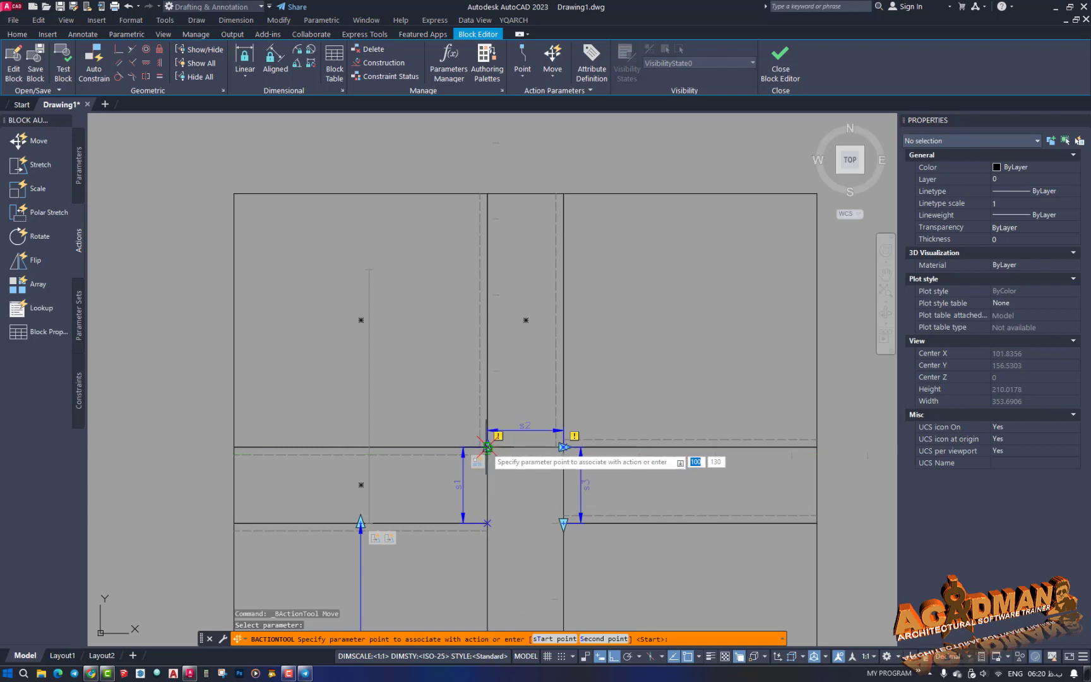
pyautogui.click(487, 447)
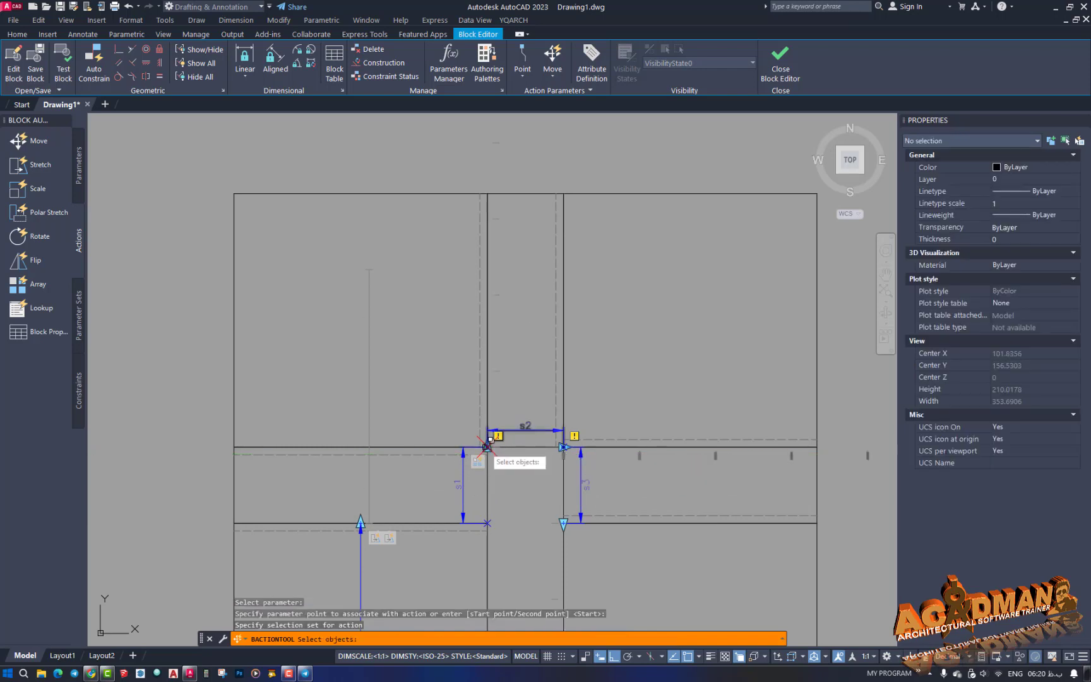
pyautogui.scroll(-2, 334, 500)
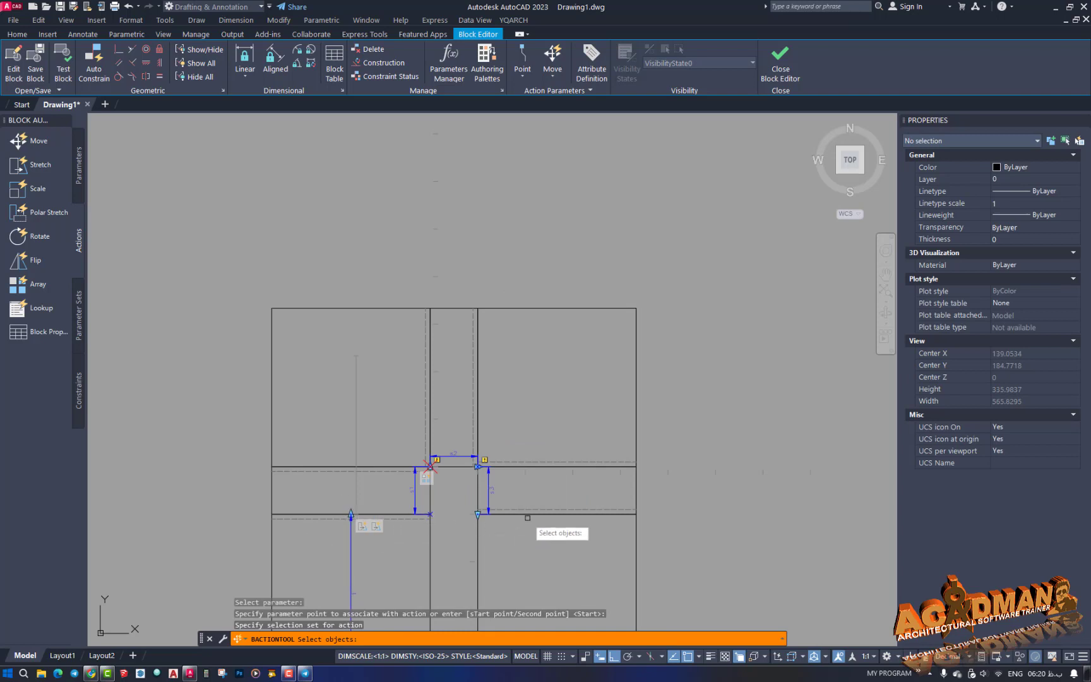
pyautogui.scroll(-2, 627, 268)
pyautogui.click(655, 256)
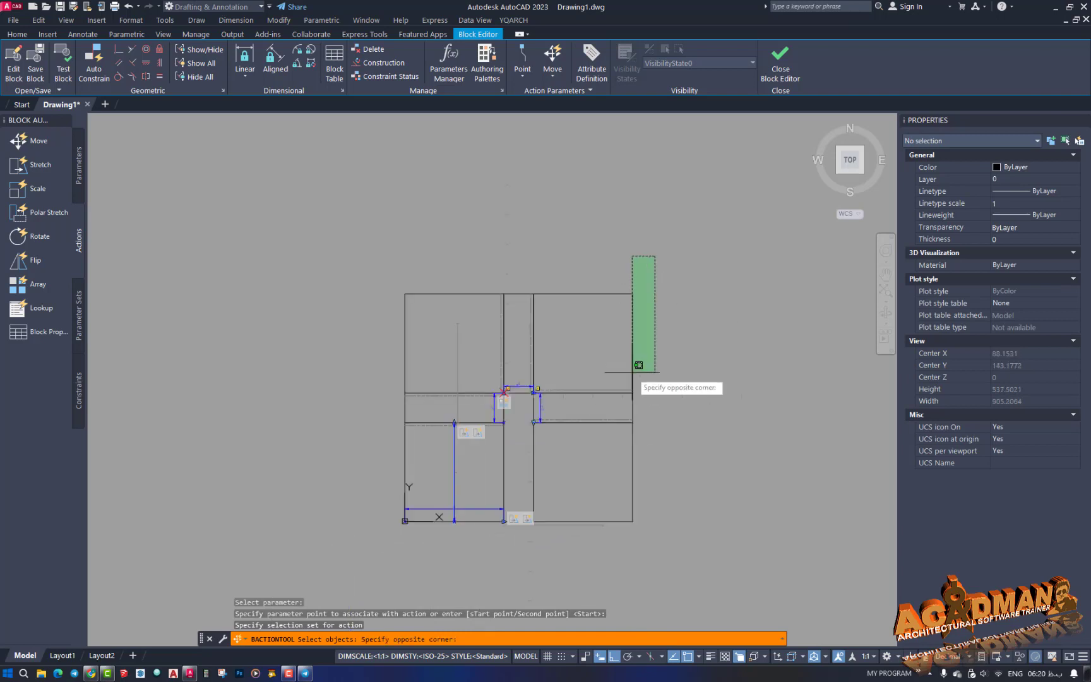
pyautogui.click(524, 565)
pyautogui.scroll(4, 523, 386)
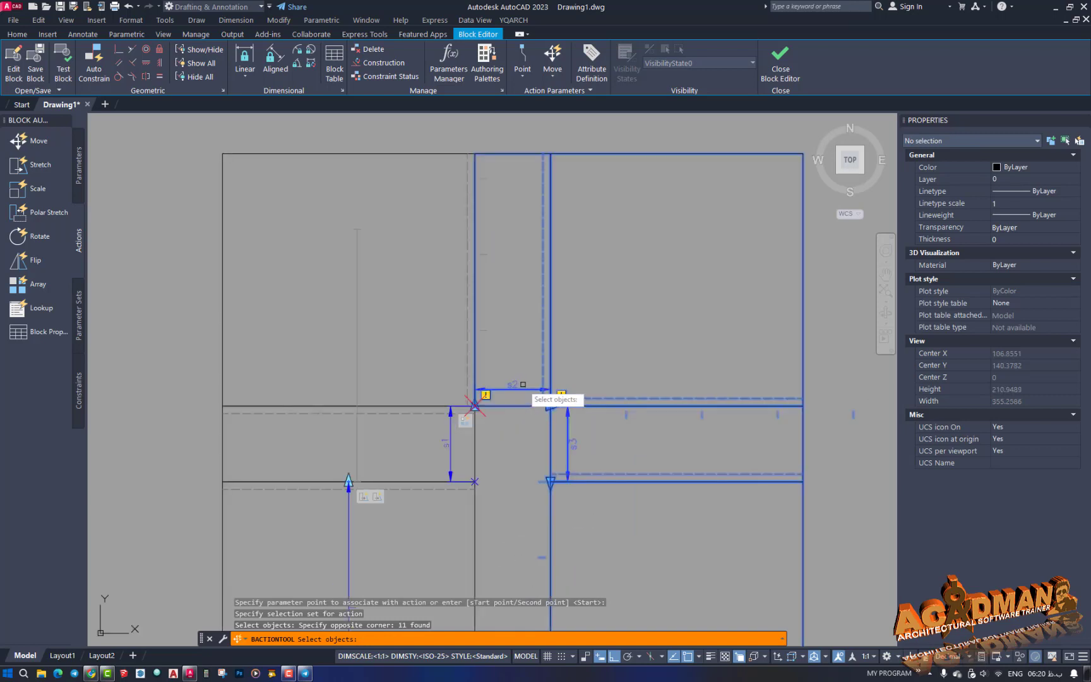
pyautogui.click(484, 137)
pyautogui.click(172, 228)
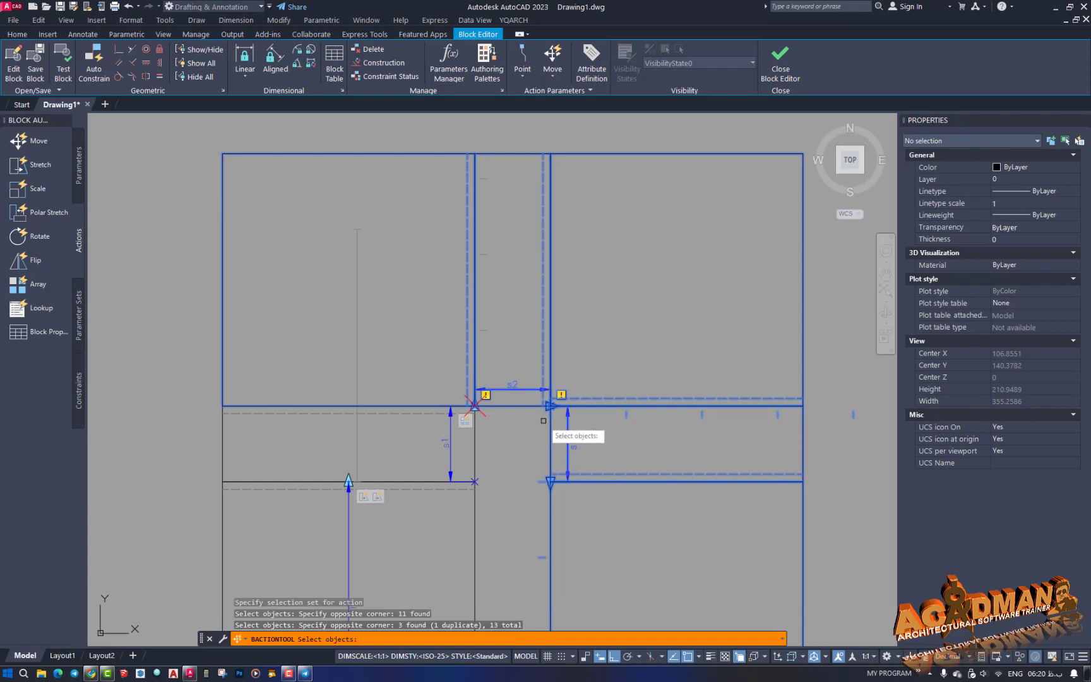
pyautogui.scroll(-4, 511, 448)
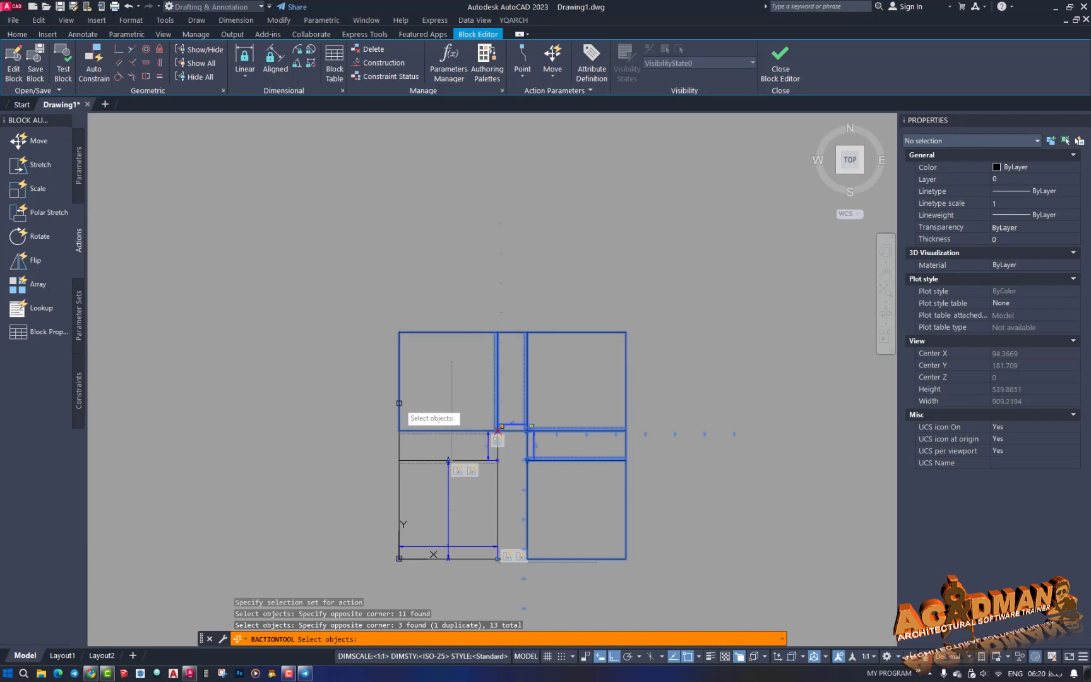
pyautogui.press('Return')
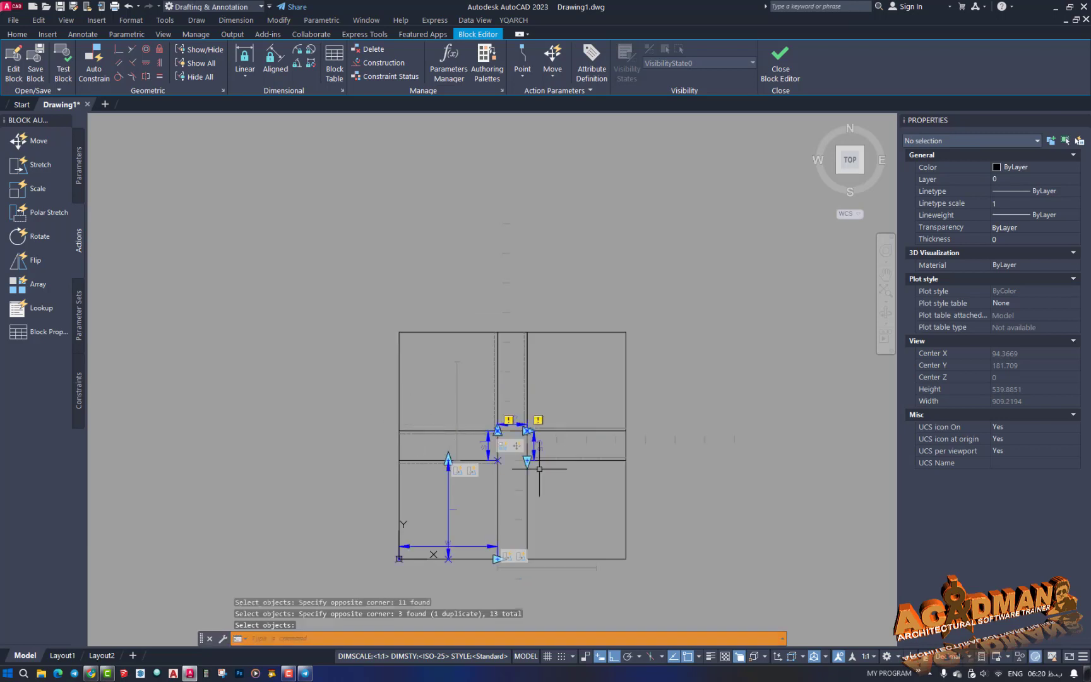
# Check the new Move action and test the block by stretching the s1 grip upward to 240
pyautogui.scroll(4, 517, 452)
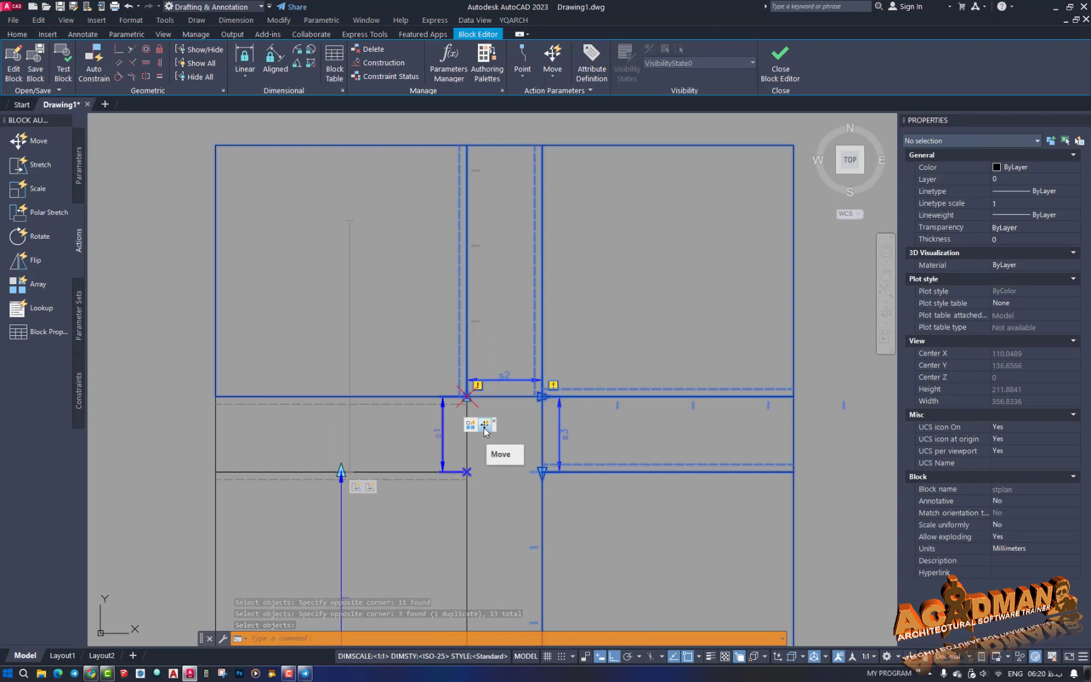
pyautogui.scroll(-2, 465, 434)
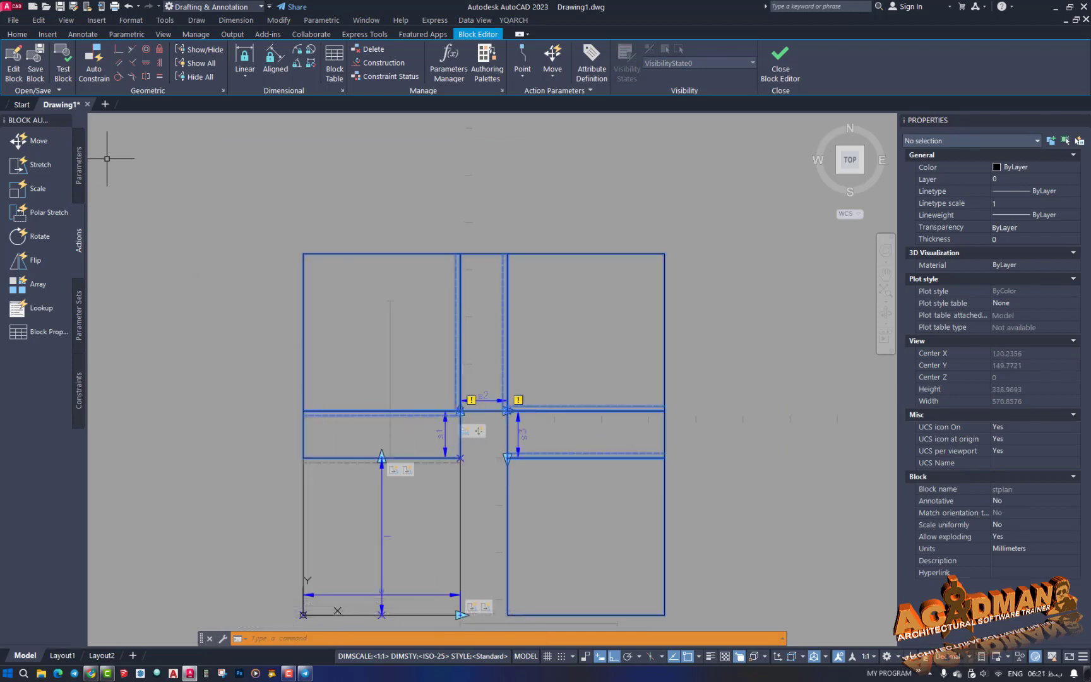
pyautogui.click(64, 63)
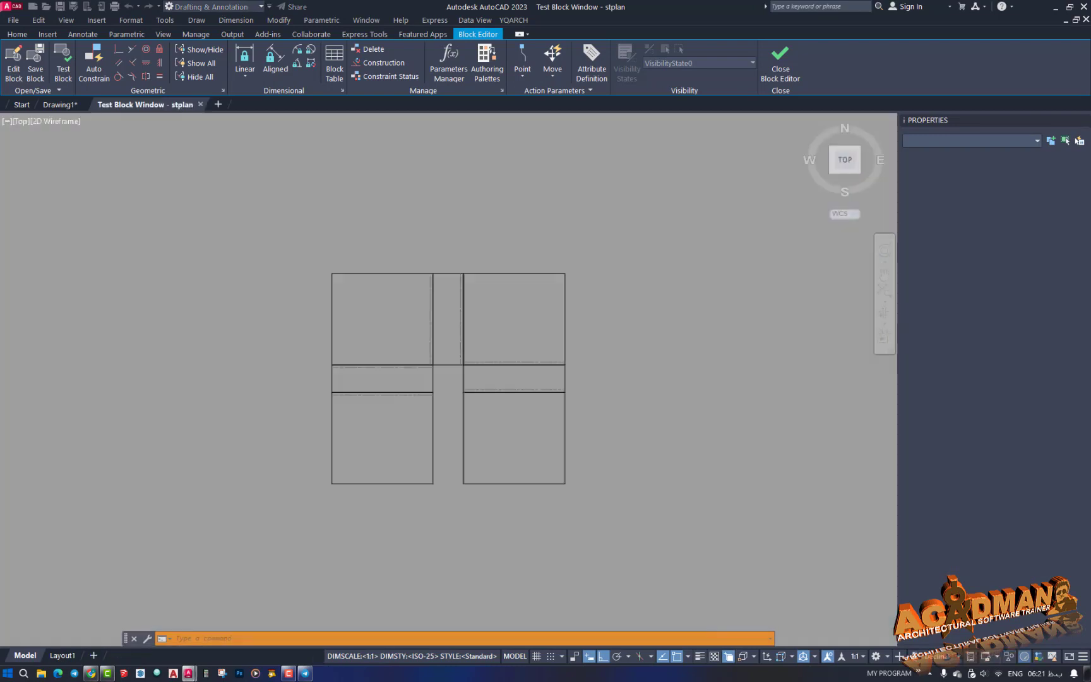
pyautogui.click(477, 362)
pyautogui.click(437, 364)
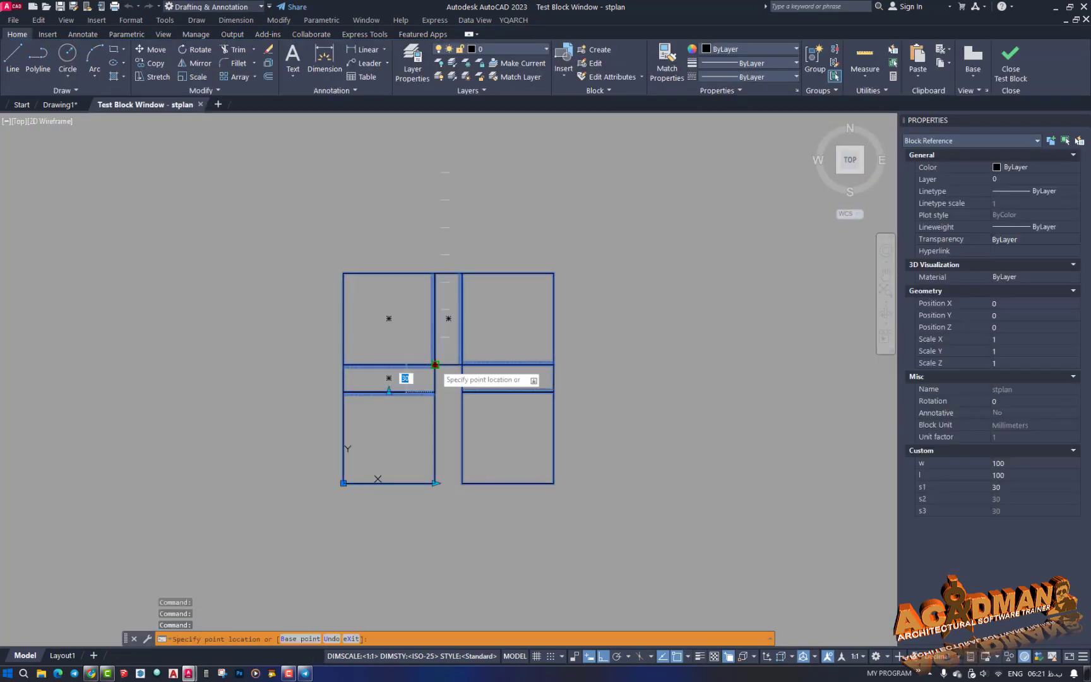
pyautogui.moveTo(429, 198); pyautogui.dragTo(438, 373, button='middle')
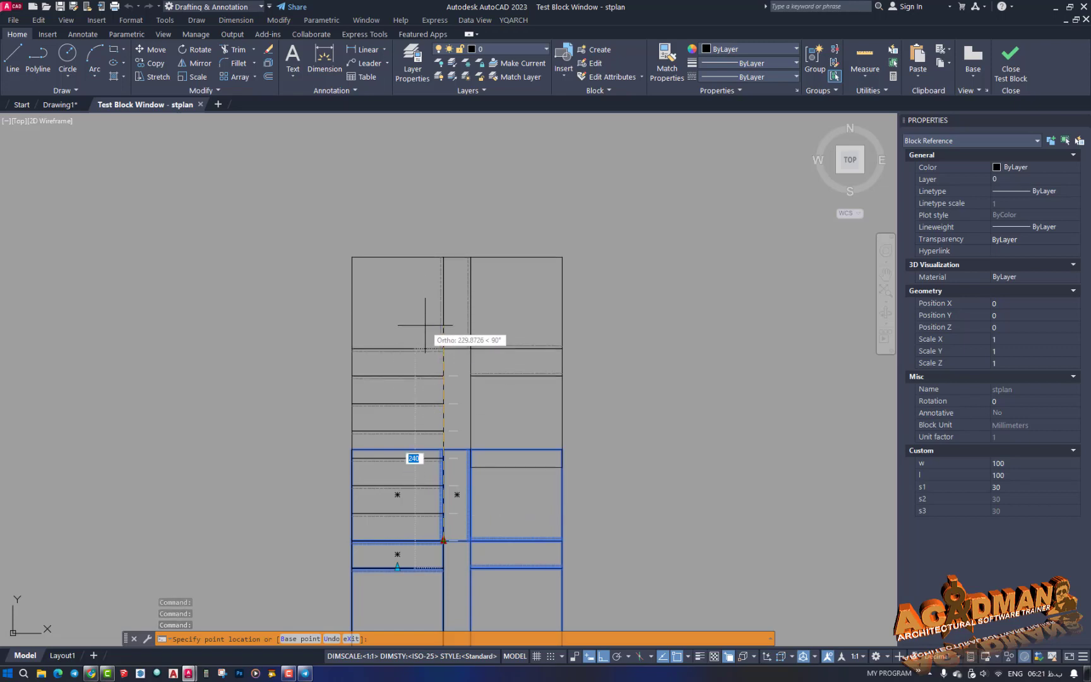
pyautogui.click(426, 349)
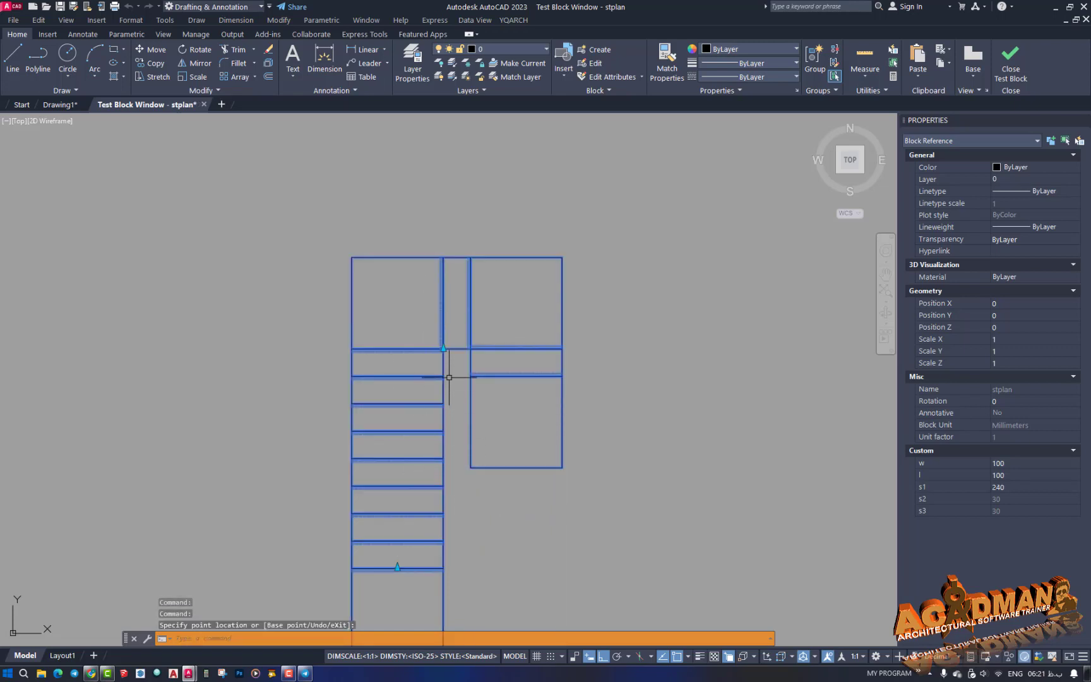
pyautogui.click(443, 348)
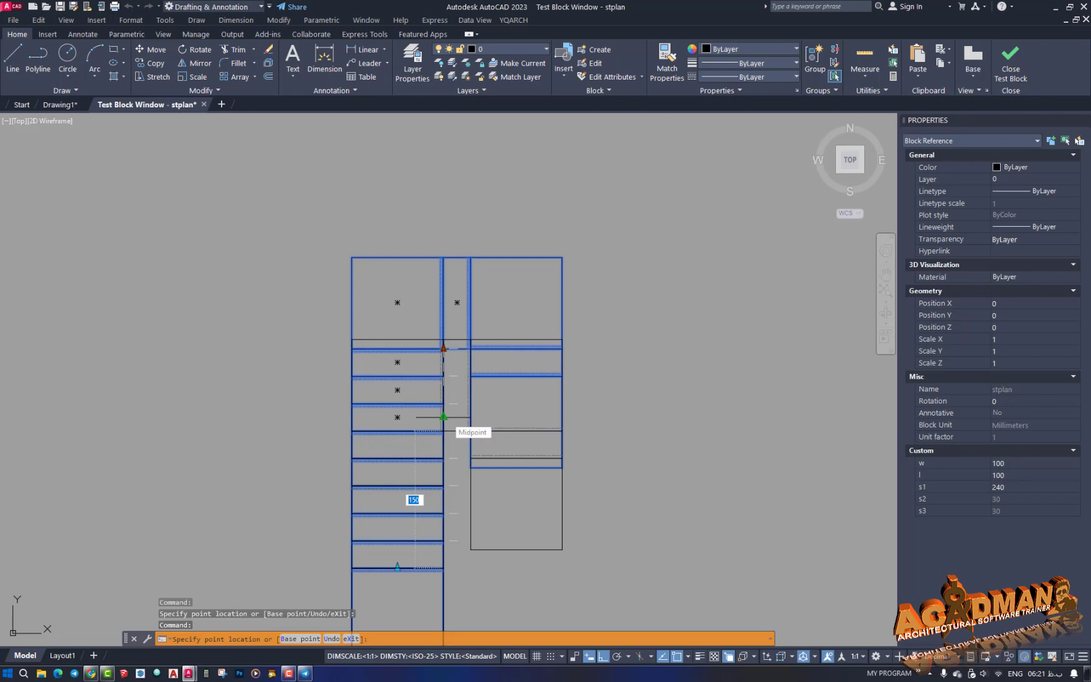
pyautogui.write('2')
pyautogui.press('Return')
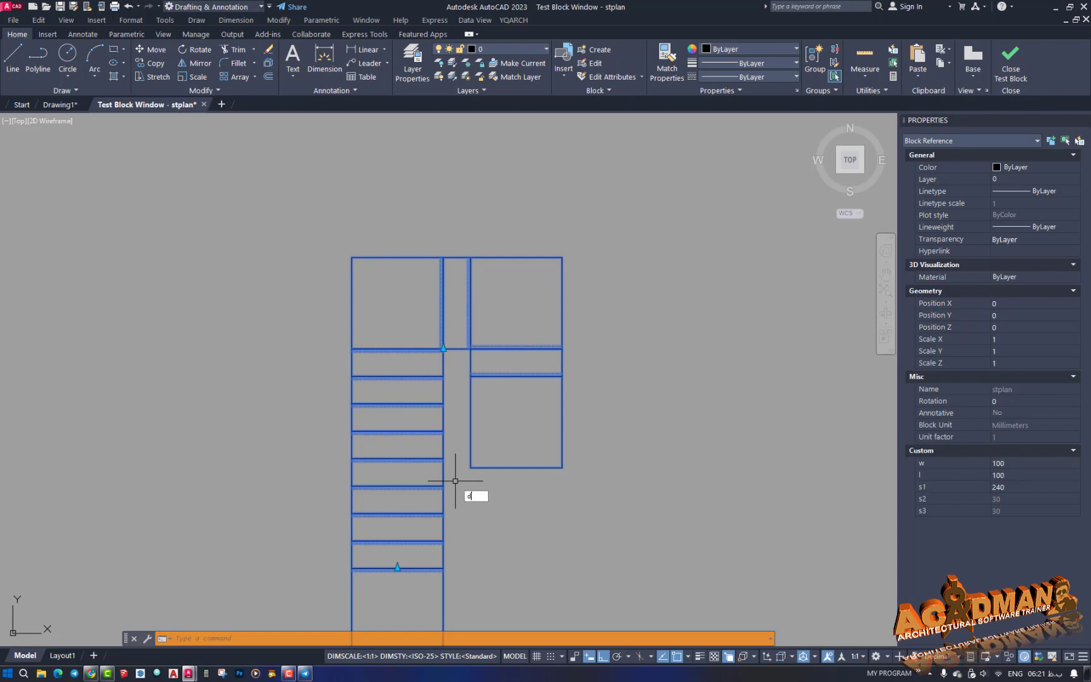
# Measure the first flight with a vertical linear dimension from its lowest step line to the lower edge of the upper landing
pyautogui.write('li')
pyautogui.press('Return')
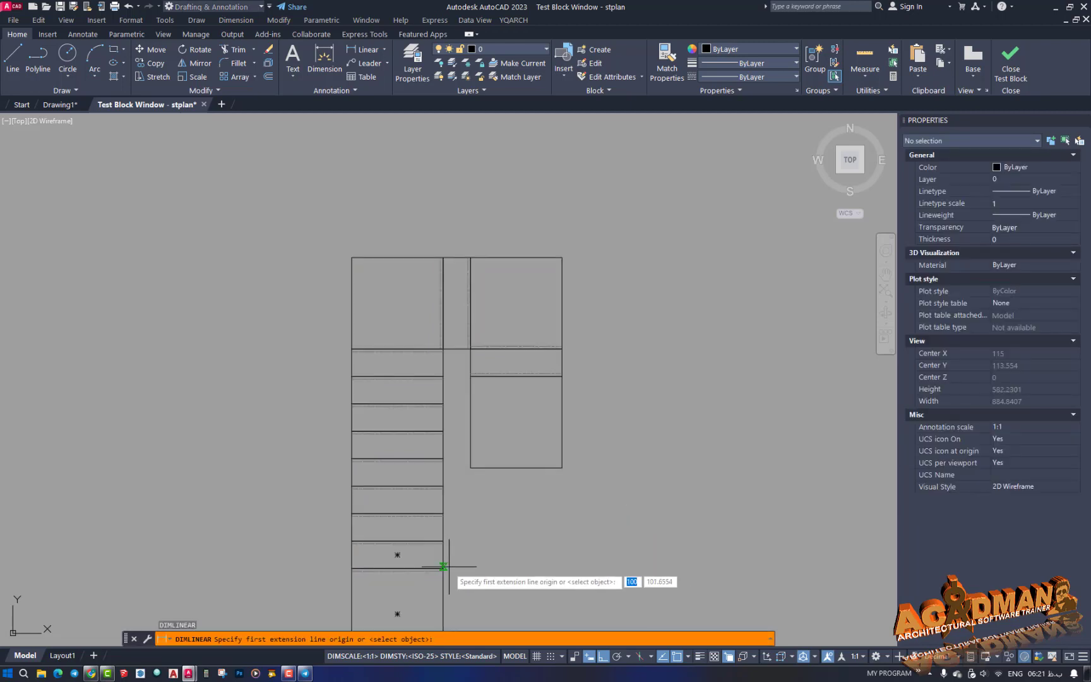
pyautogui.click(444, 566)
pyautogui.scroll(5, 441, 379)
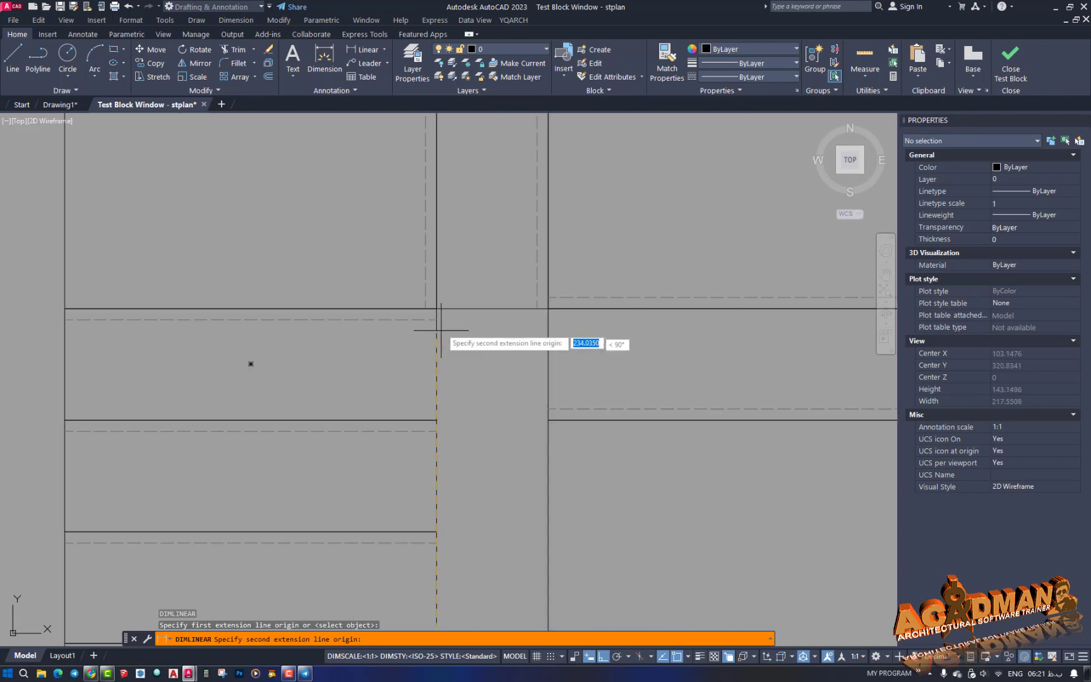
pyautogui.click(436, 308)
pyautogui.scroll(-3, 480, 355)
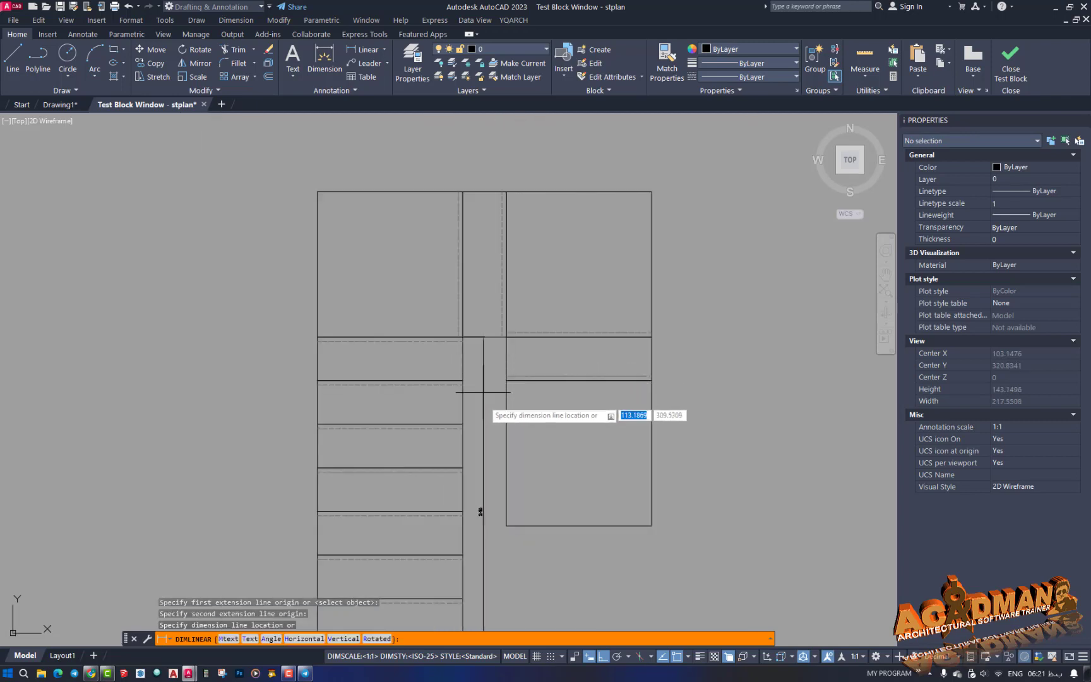
pyautogui.click(483, 486)
pyautogui.scroll(3, 481, 505)
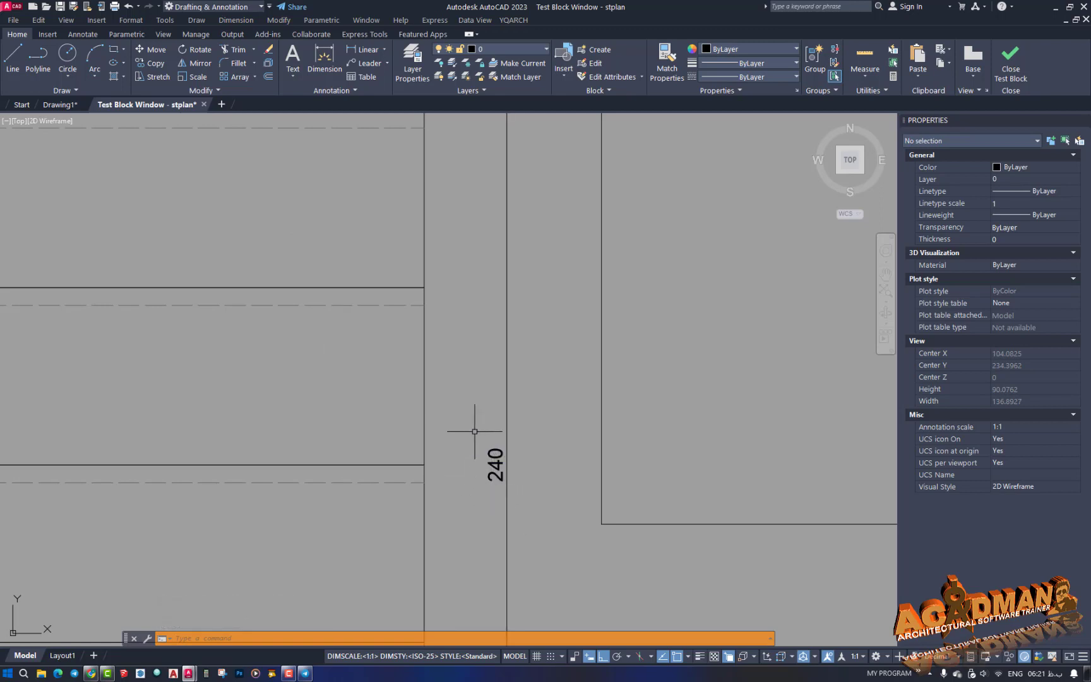
# Delete the vertical dimension beside the first flight and return from the test to the block editor
pyautogui.scroll(-3, 493, 505)
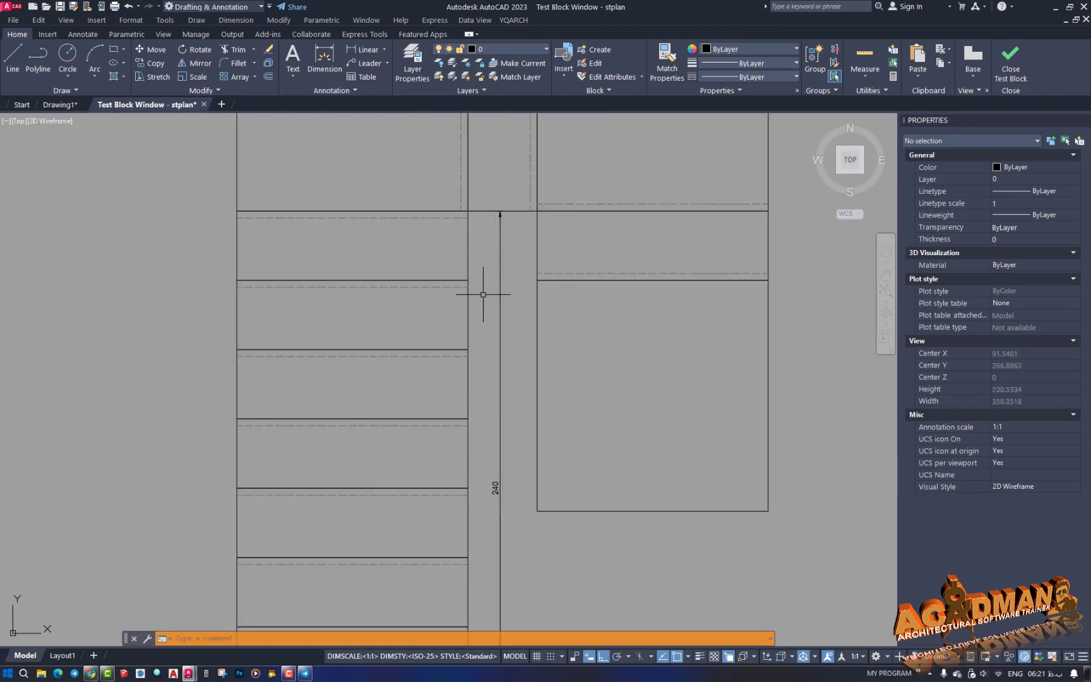
pyautogui.scroll(-3, 487, 390)
pyautogui.scroll(3, 492, 389)
pyautogui.click(493, 386)
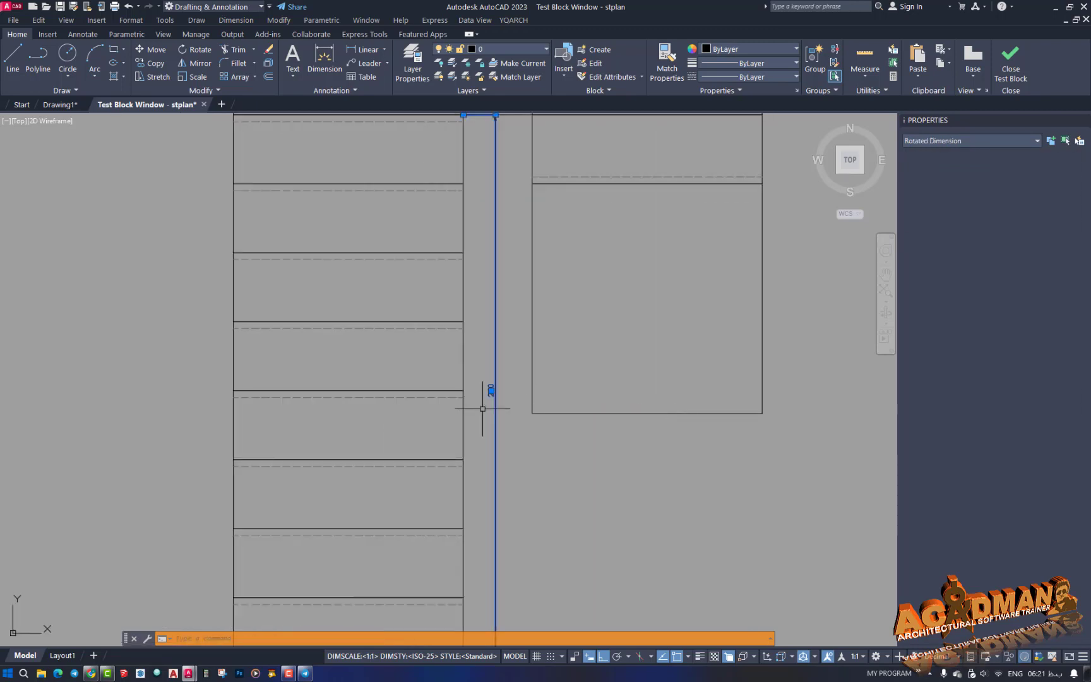
pyautogui.press('Delete')
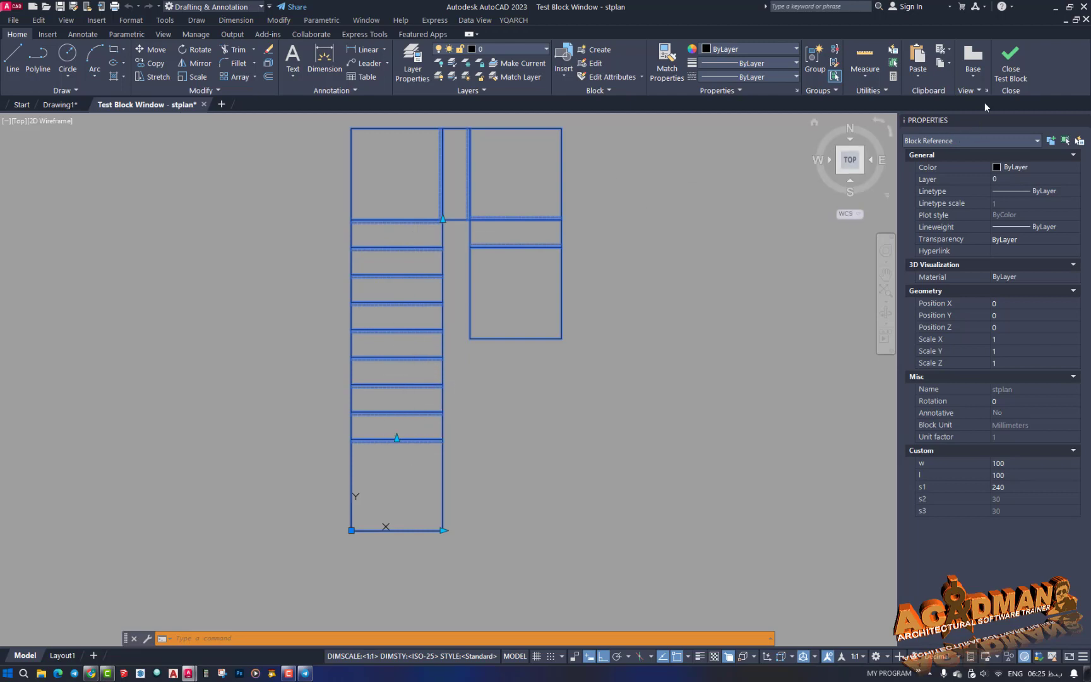
pyautogui.click(1004, 70)
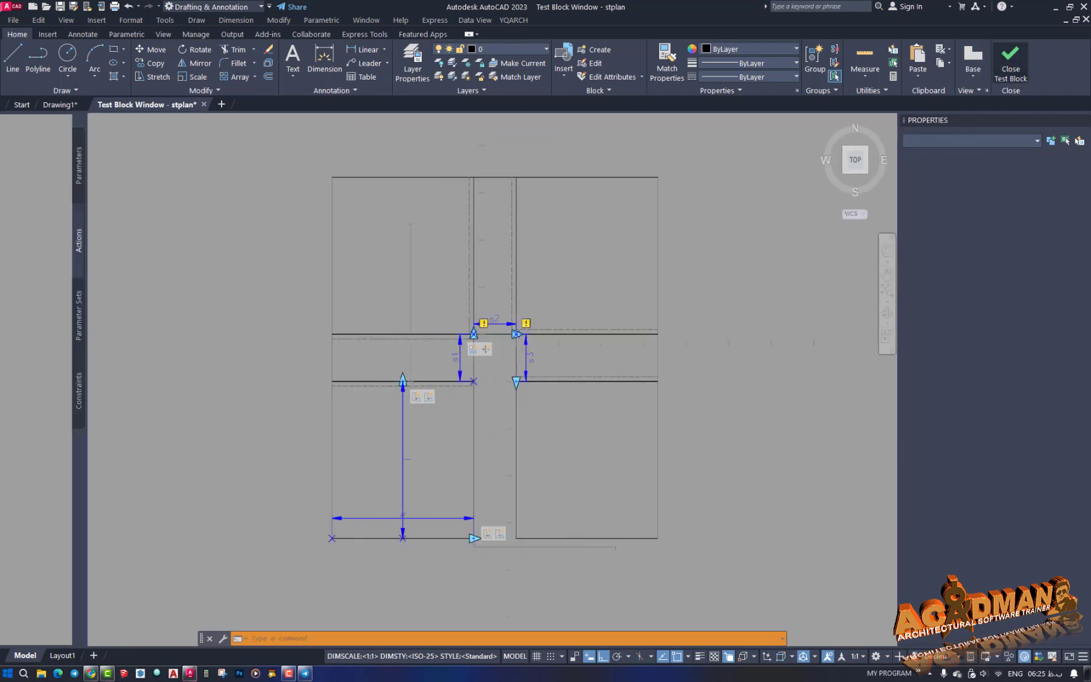
# Set the distance type of the s1 linear parameter to None
pyautogui.click(457, 366)
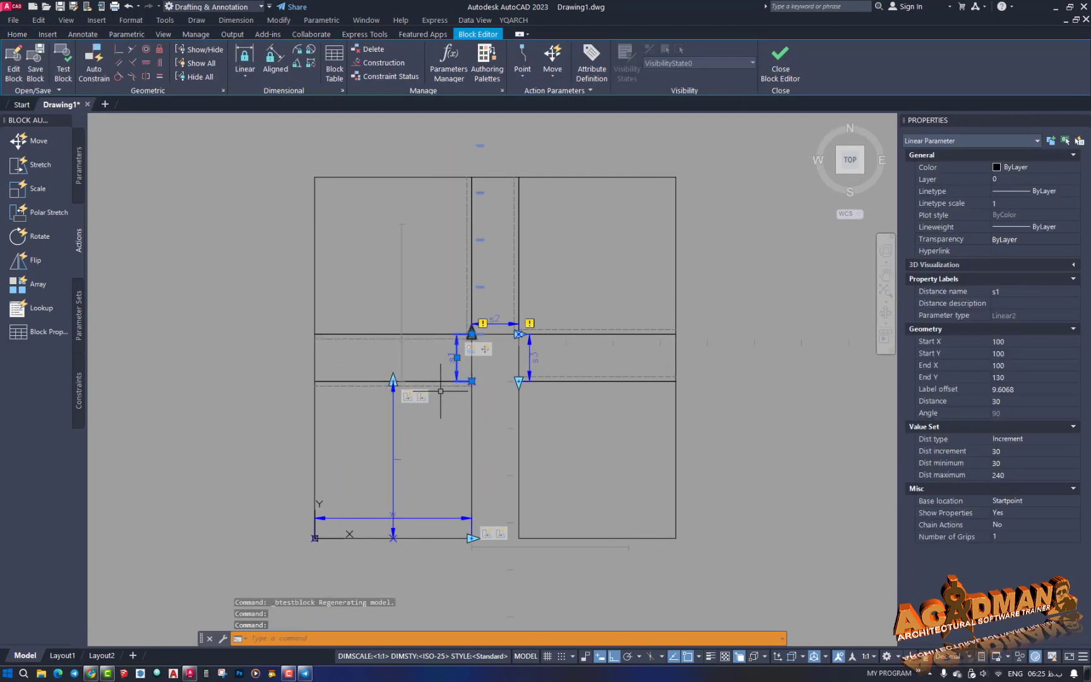
pyautogui.click(1019, 443)
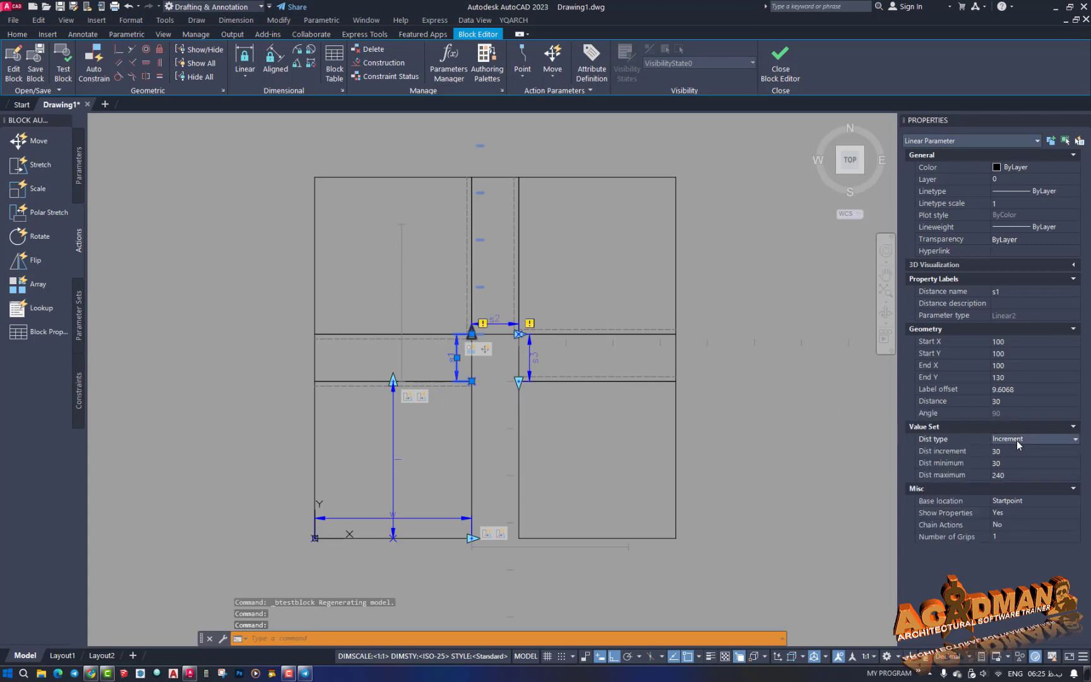
pyautogui.click(1019, 442)
pyautogui.click(1017, 454)
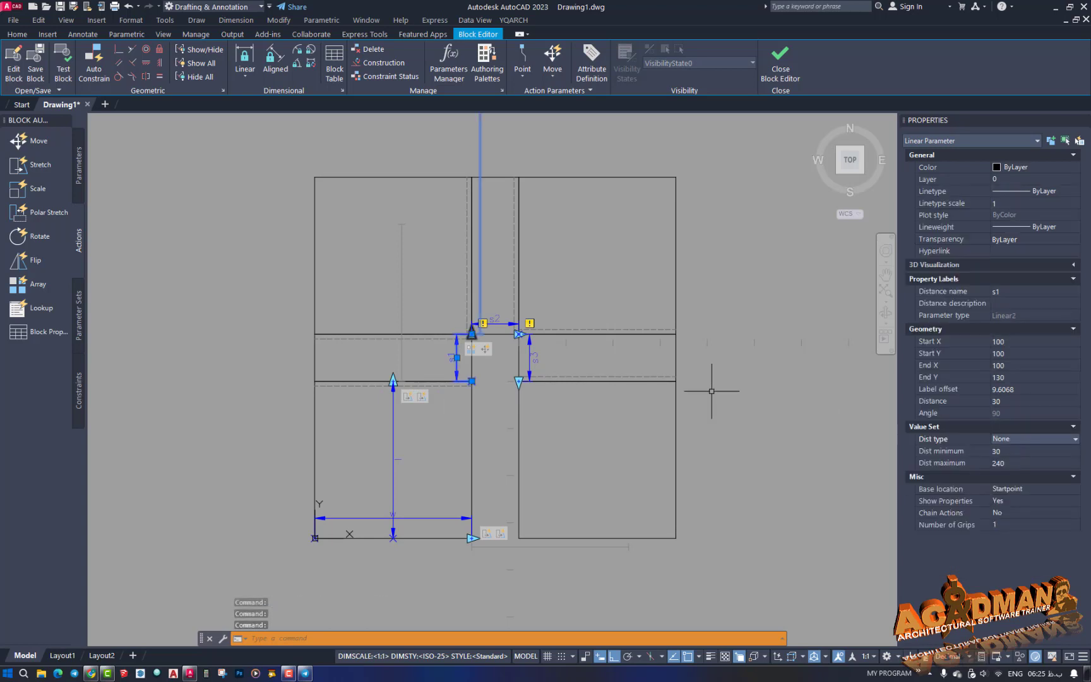
pyautogui.press('Escape')
# Test the block by stretching the s1 grip upward to 215, and examine where the first flight meets the upper landing
pyautogui.click(62, 71)
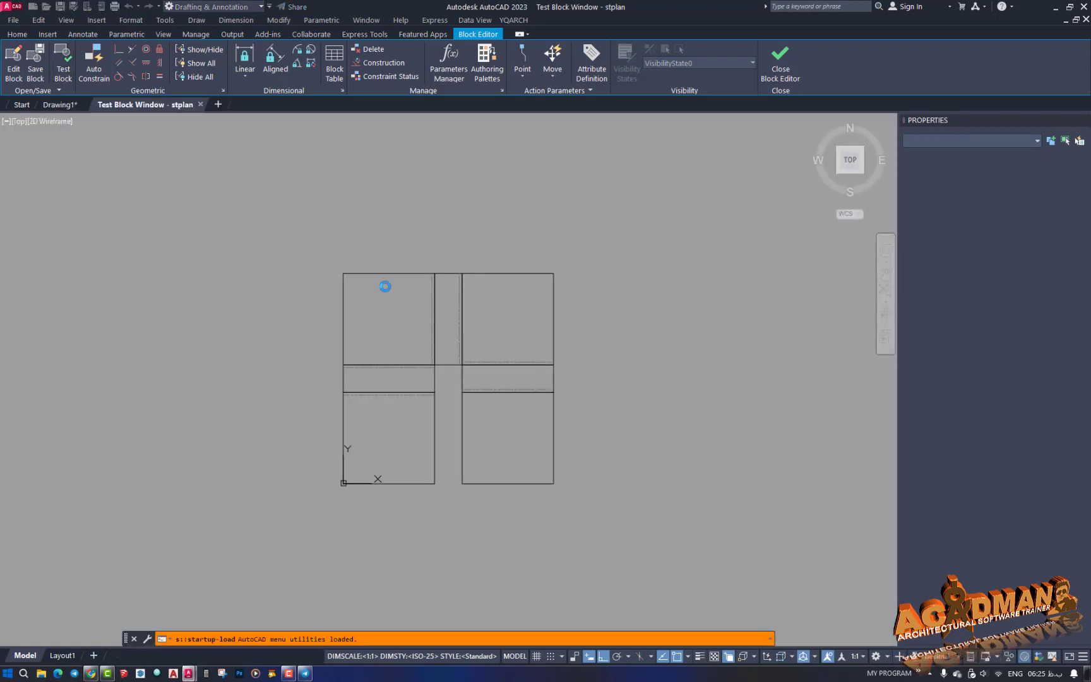
pyautogui.click(385, 275)
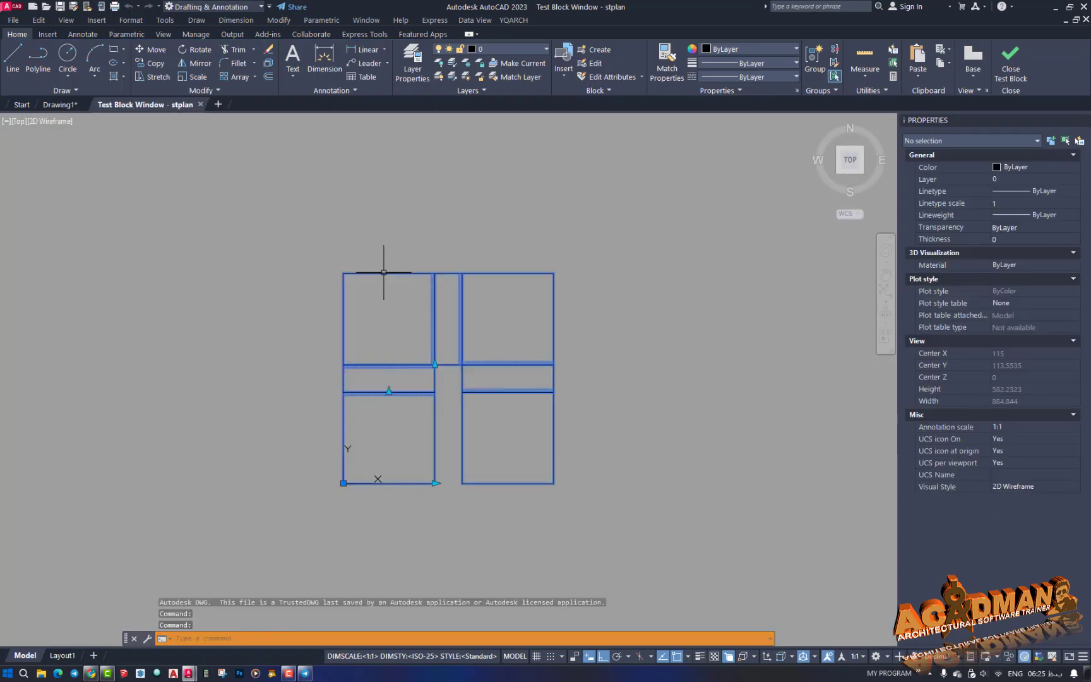
pyautogui.click(434, 364)
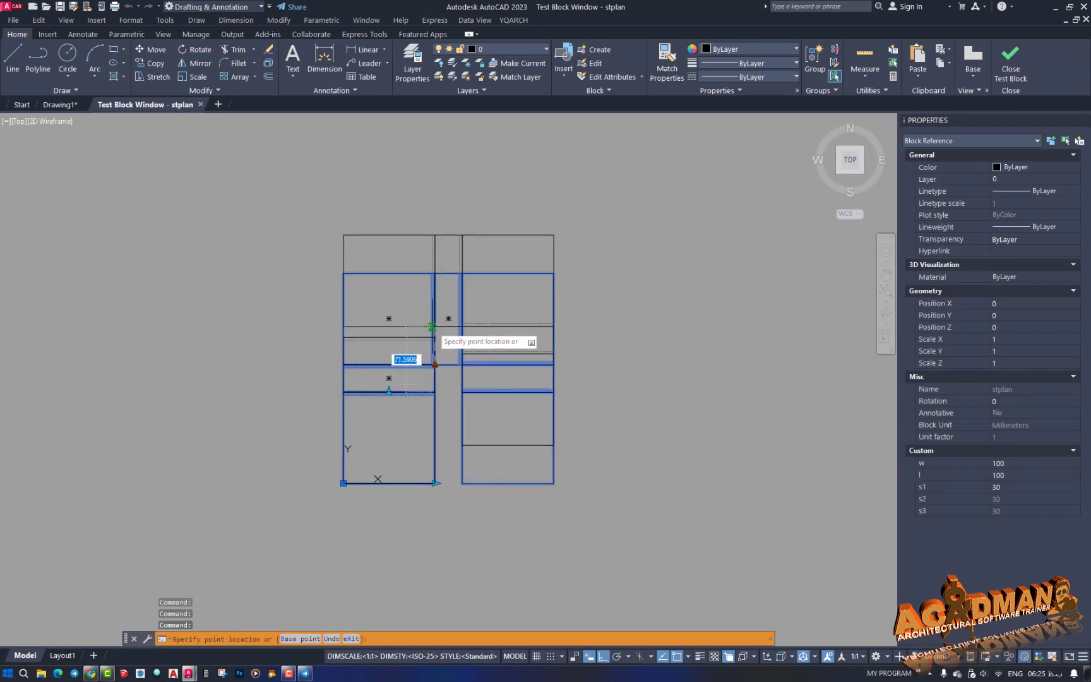
pyautogui.write('215')
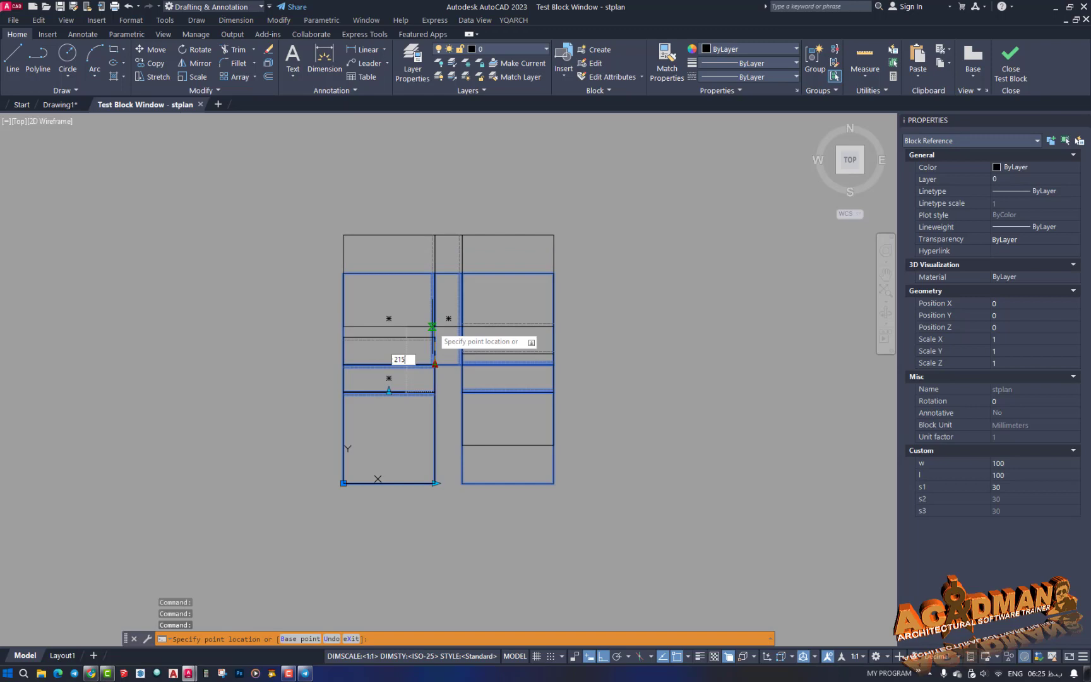
pyautogui.press('Return')
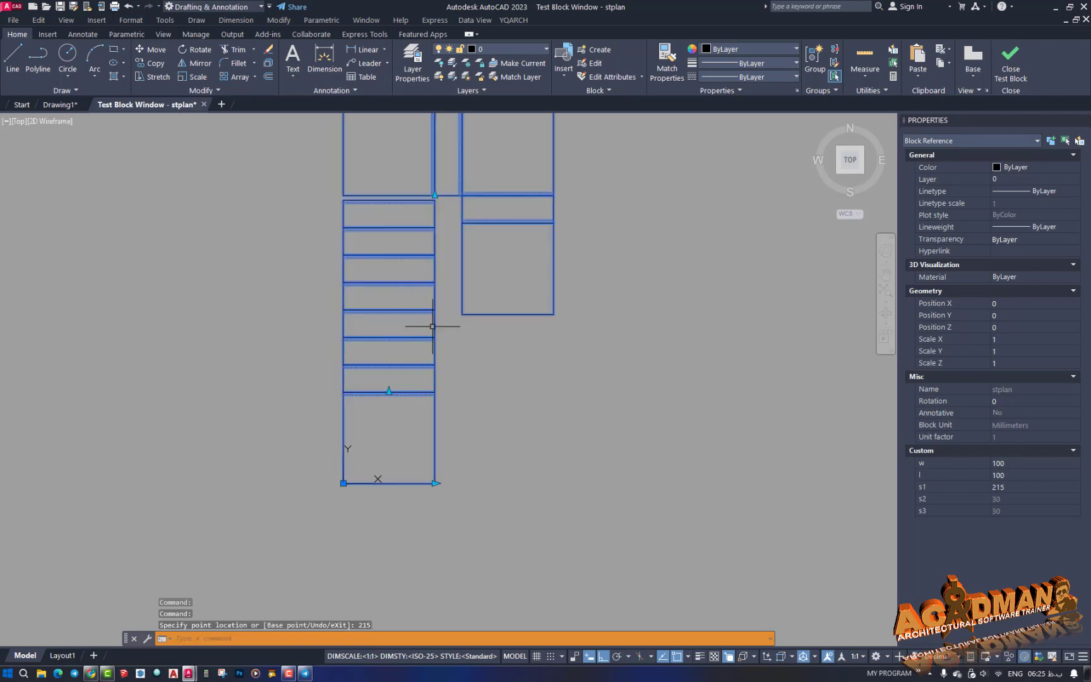
pyautogui.scroll(4, 434, 183)
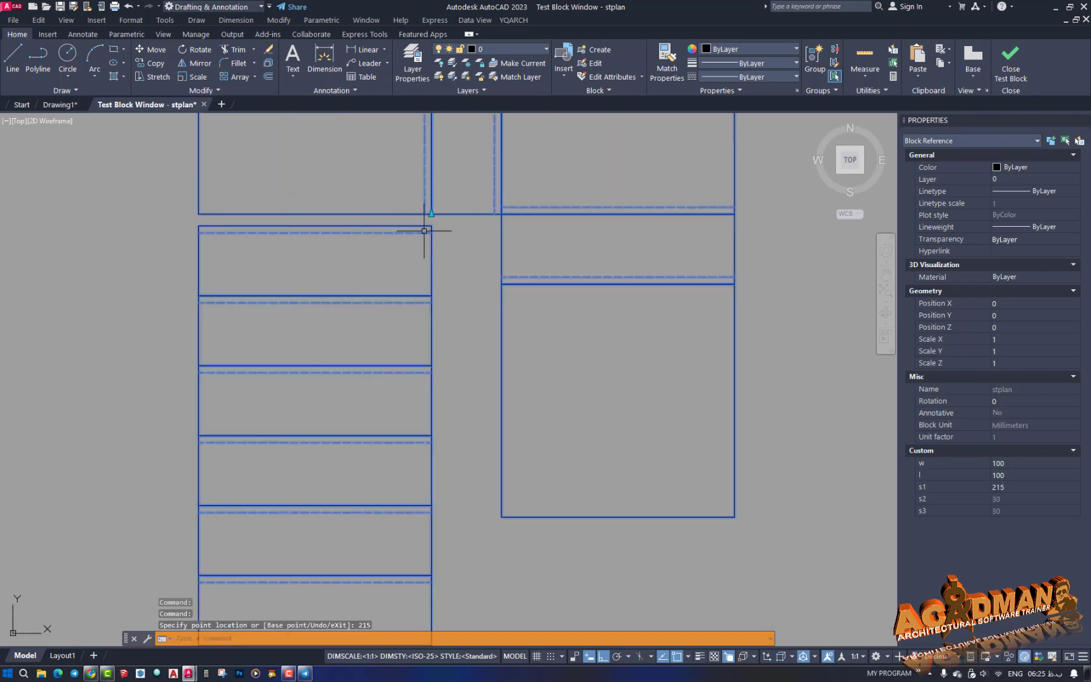
pyautogui.scroll(2, 428, 226)
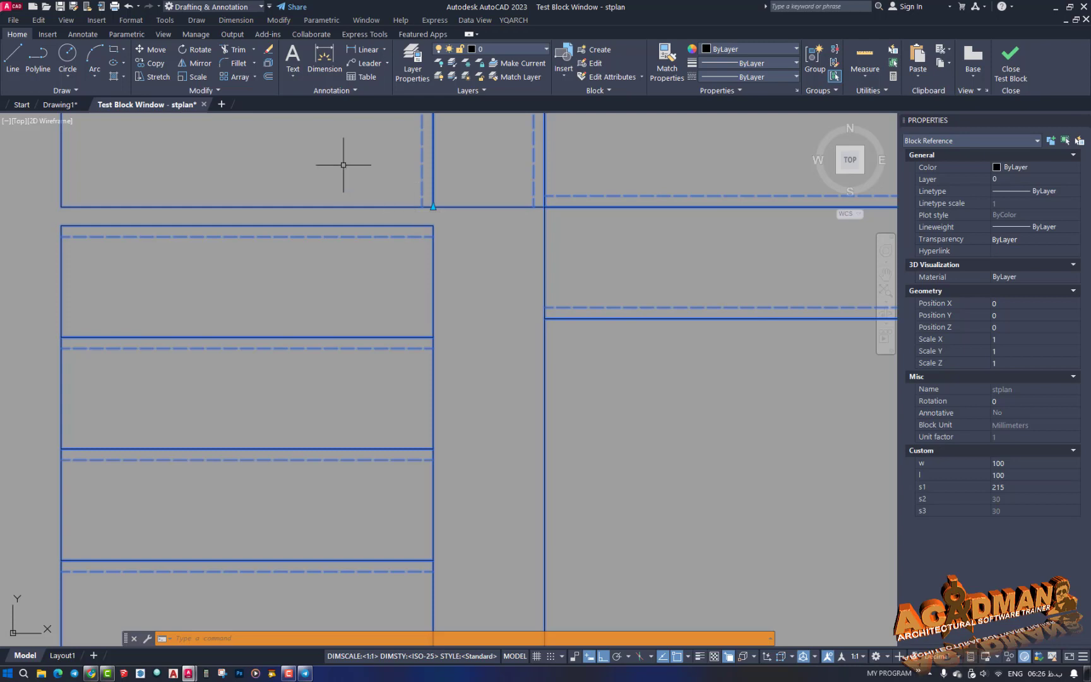
# Return to the block editor and set the distance type of the s1 parameter to Increment
pyautogui.click(1011, 69)
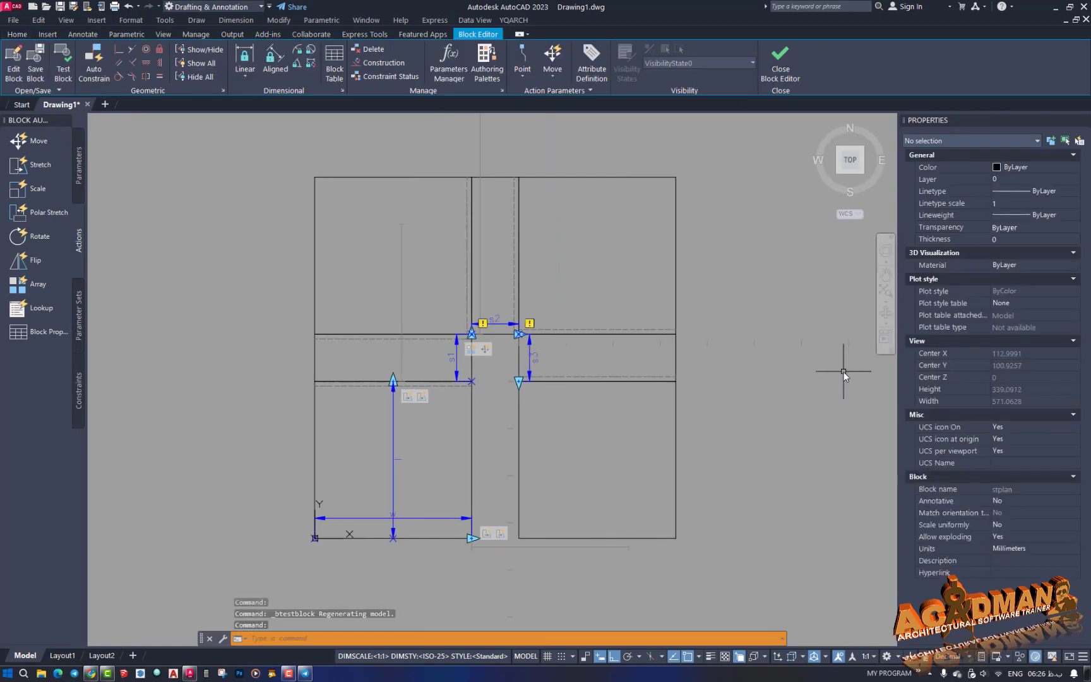
pyautogui.click(457, 362)
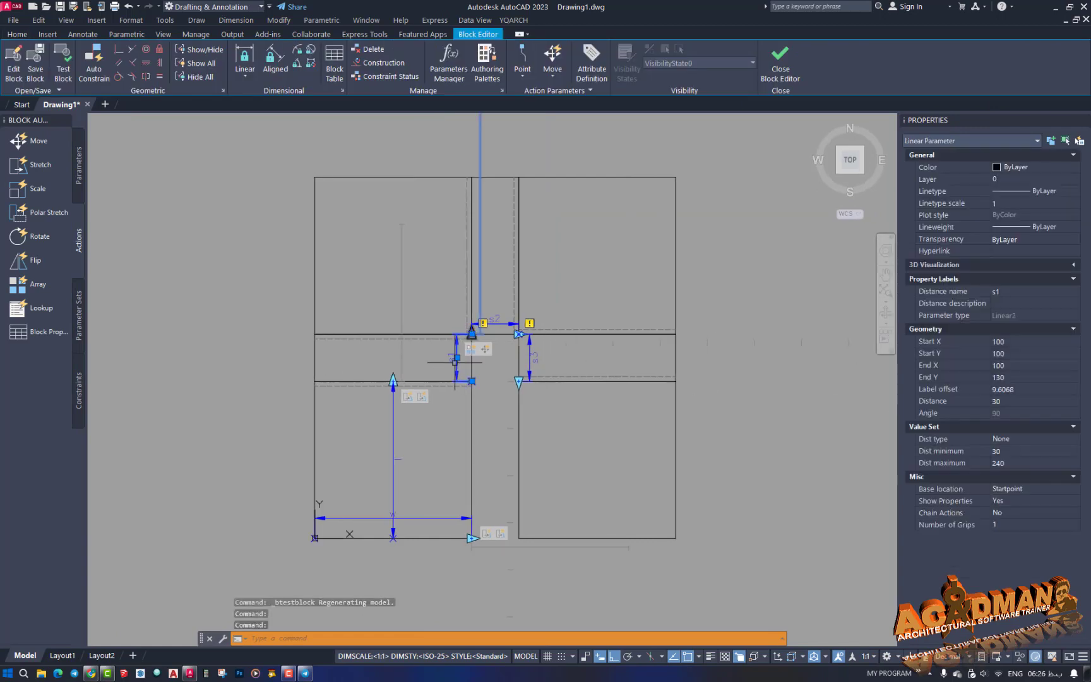
pyautogui.click(1023, 437)
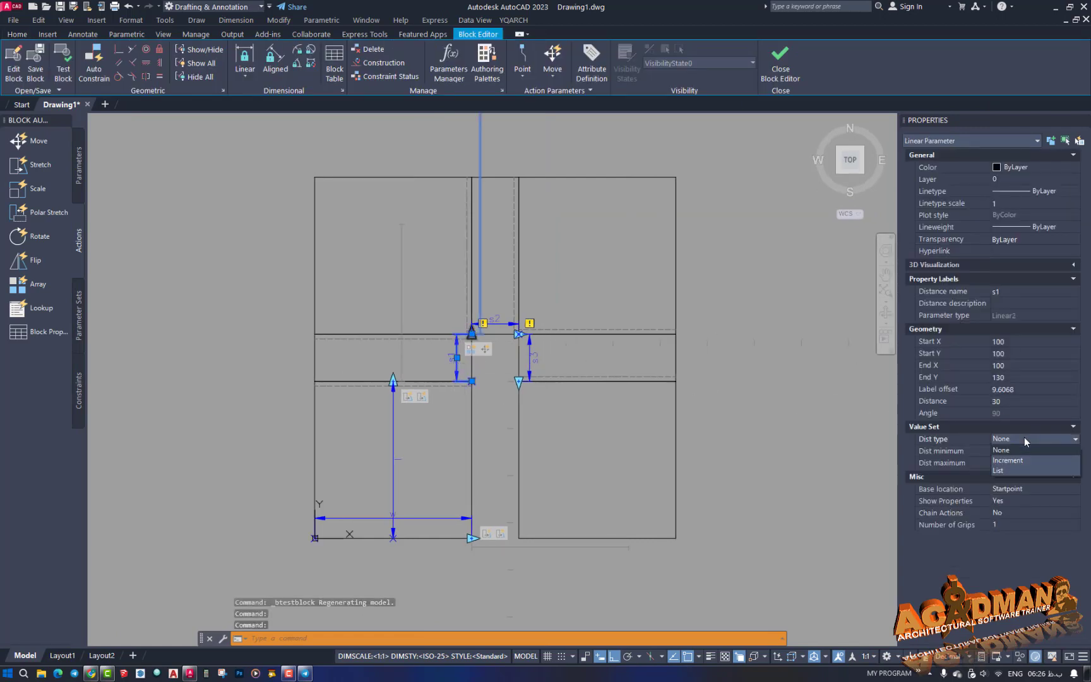
pyautogui.click(1013, 461)
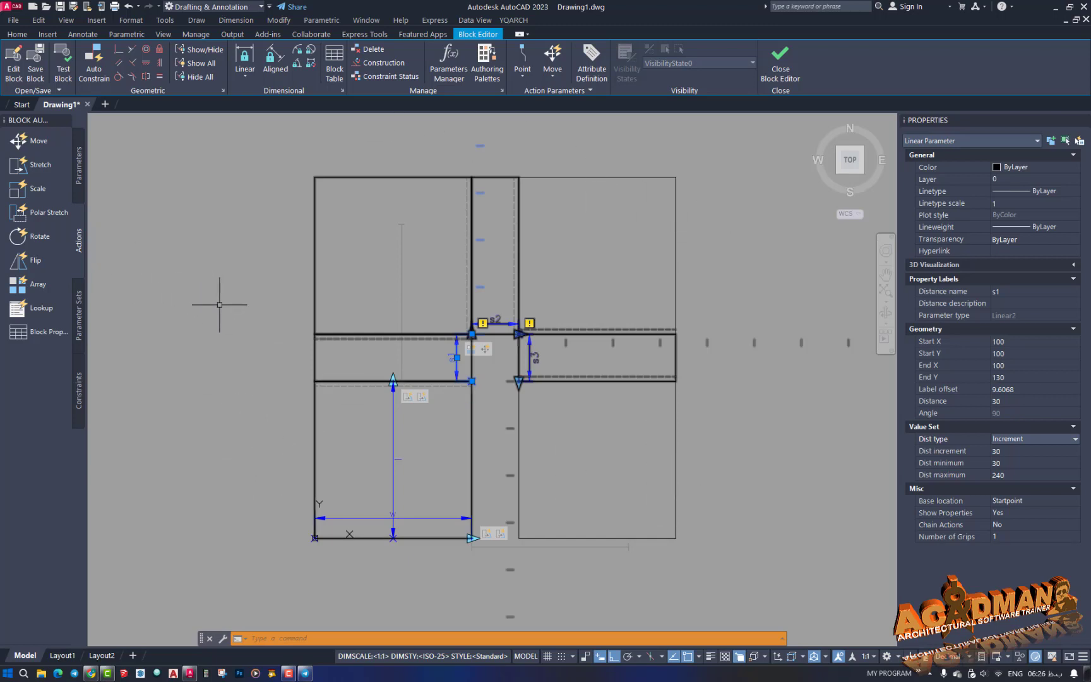
# Add a Flip parameter with its reflection line on the lower-left landing's left edge, from the midpoint to the upper corner, placing its label beside it
pyautogui.click(80, 163)
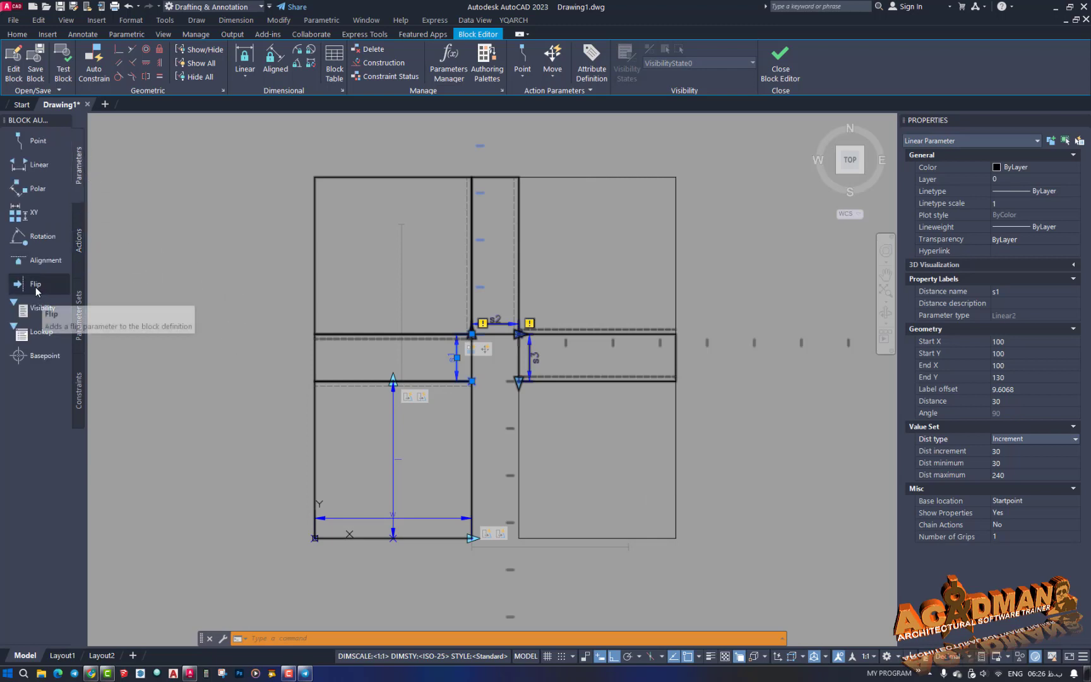
pyautogui.click(34, 287)
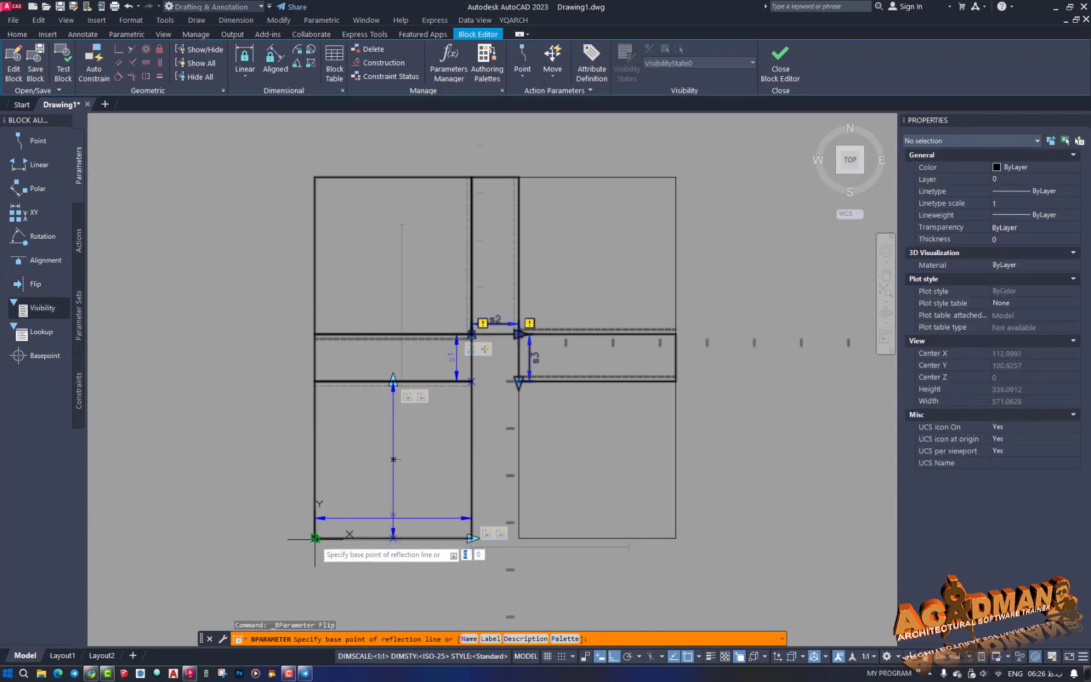
pyautogui.click(315, 459)
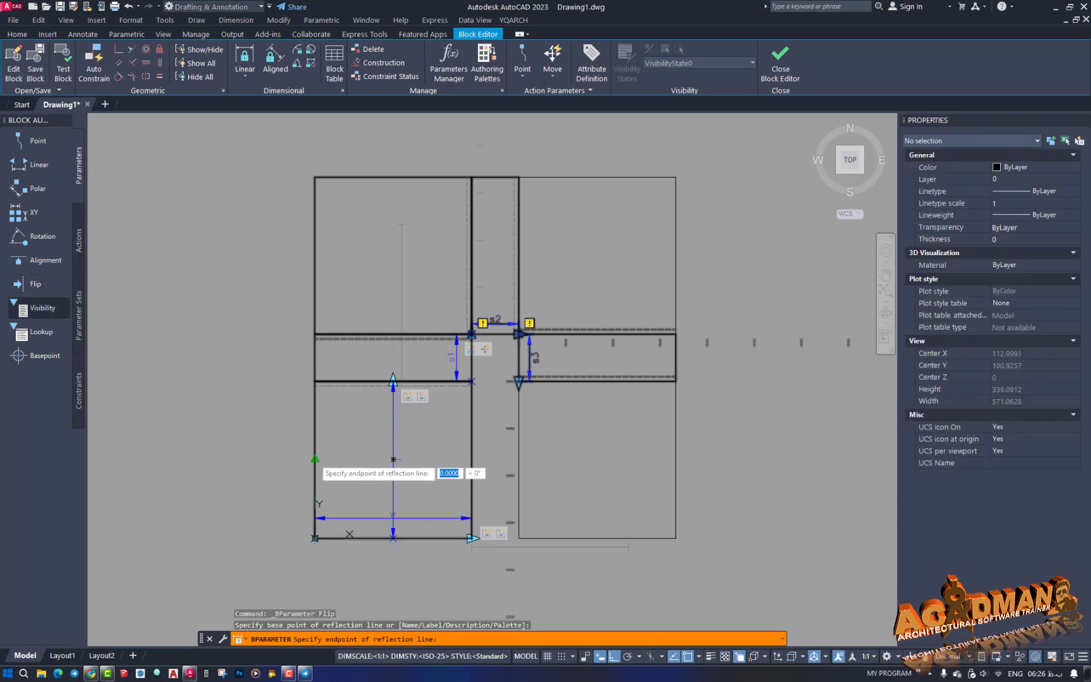
pyautogui.click(315, 381)
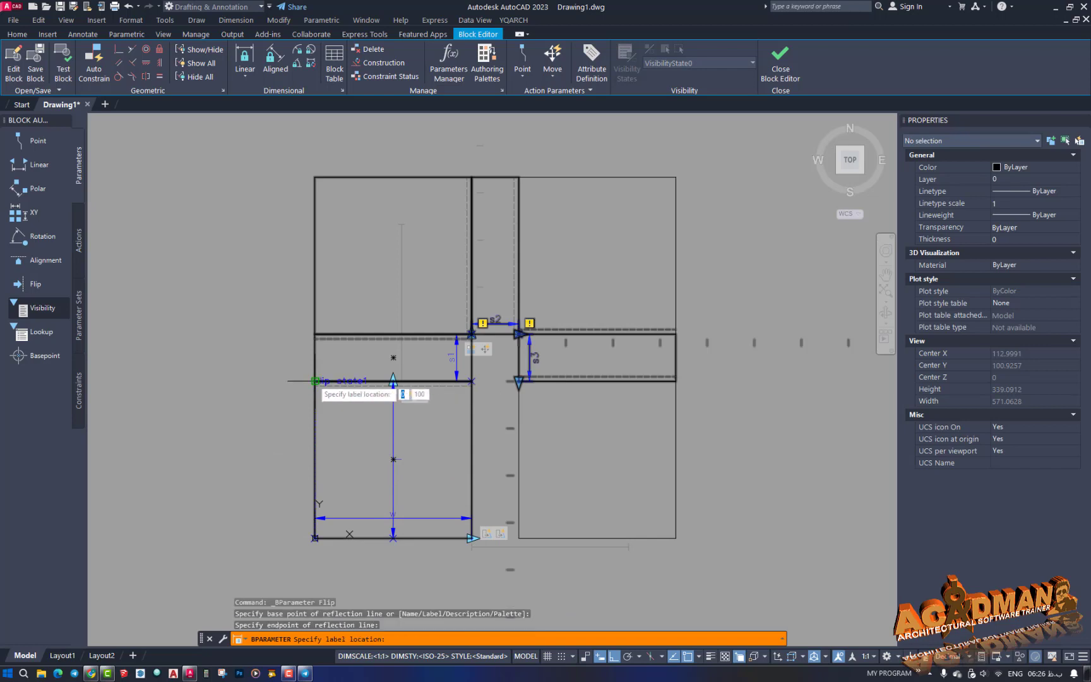
pyautogui.click(324, 442)
pyautogui.scroll(2, 293, 495)
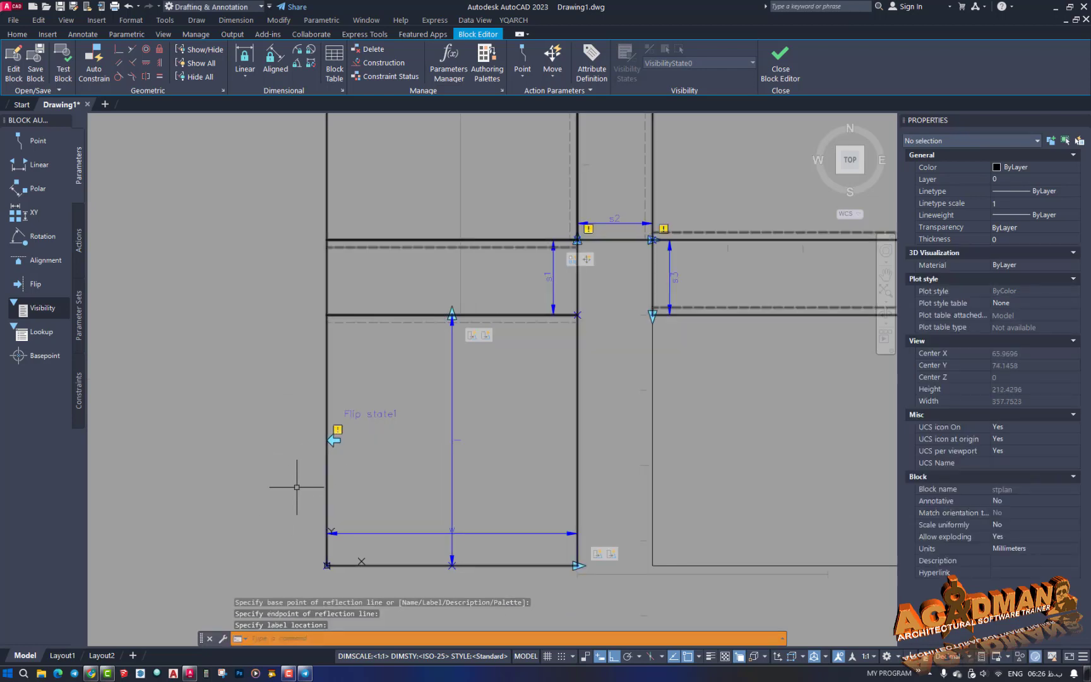
pyautogui.scroll(-2, 296, 486)
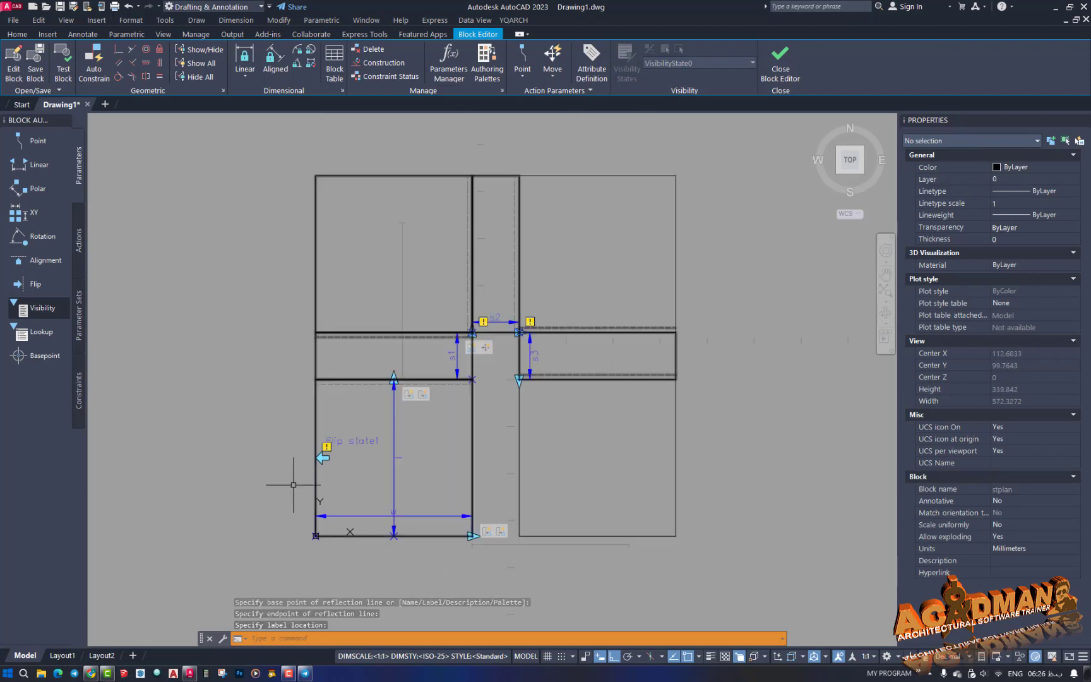
# Add a Flip parameter along the lower-left landing's bottom edge, from its midpoint to its right corner, with the label below the edge
pyautogui.click(36, 285)
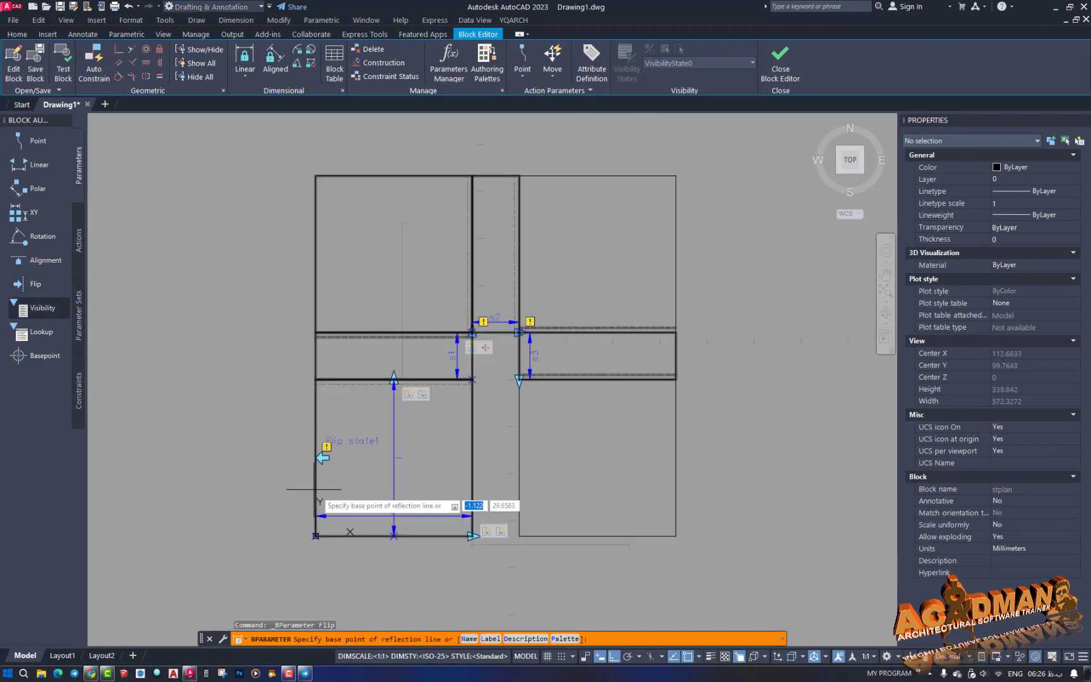
pyautogui.click(394, 536)
pyautogui.click(472, 536)
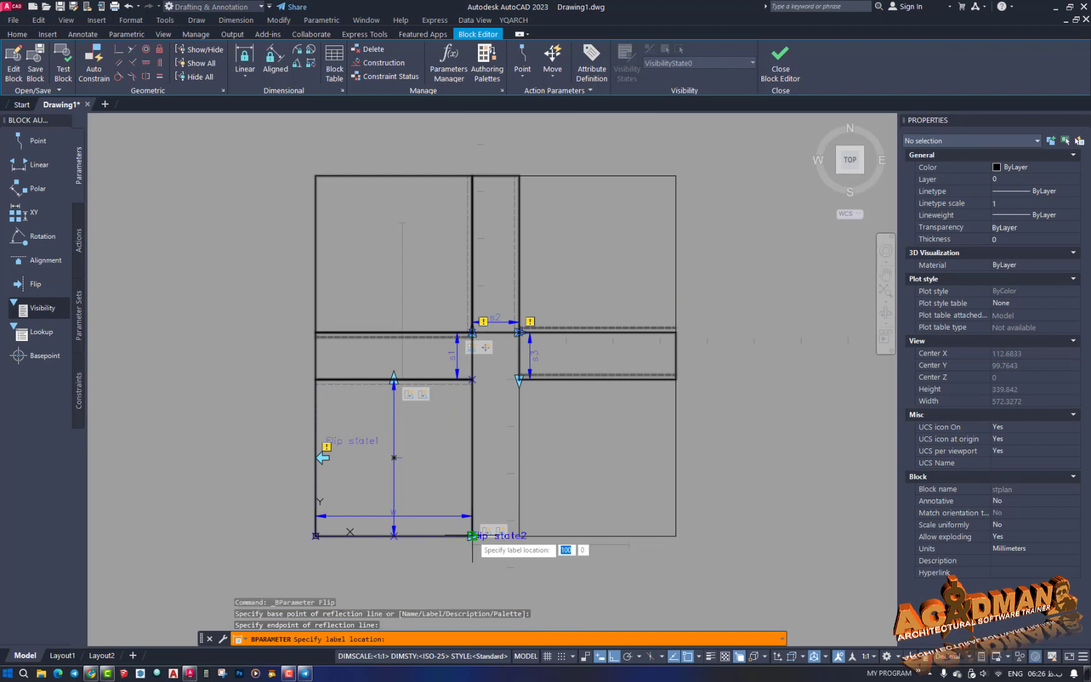
pyautogui.click(422, 554)
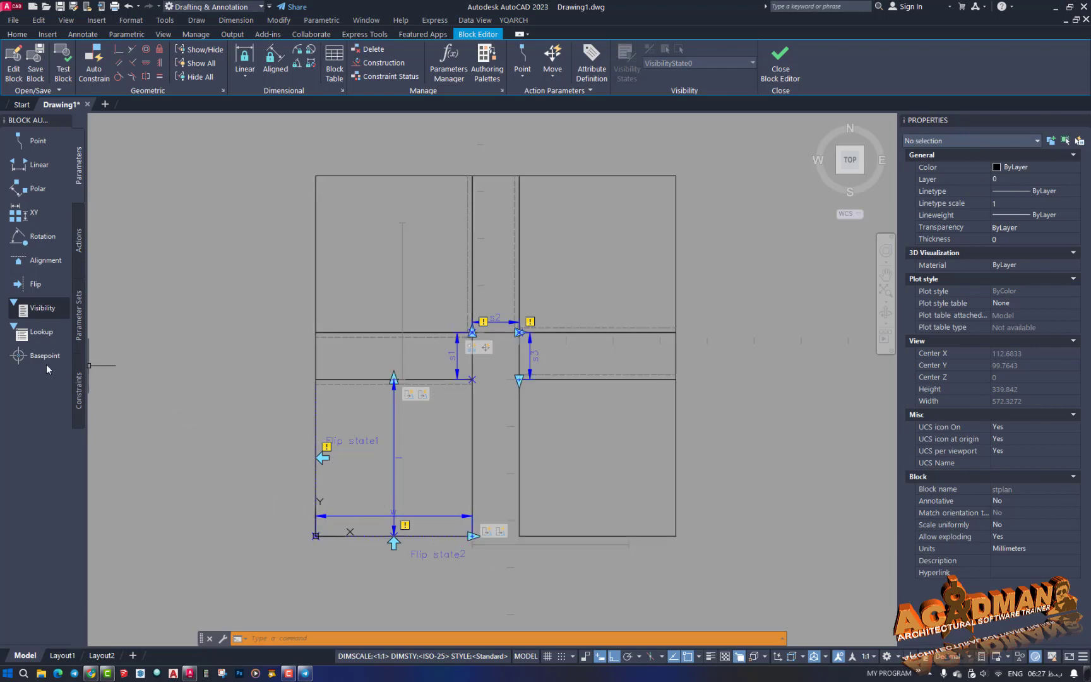
# Place a Basepoint parameter at the lower-left corner of the lower-left landing
pyautogui.click(20, 356)
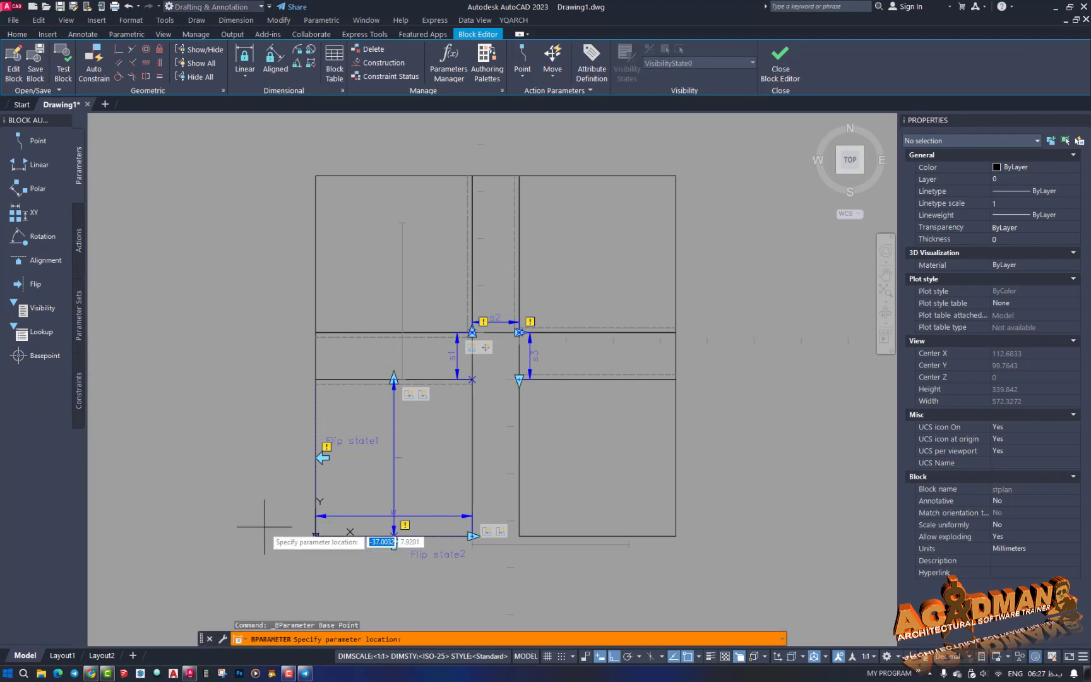
pyautogui.click(316, 536)
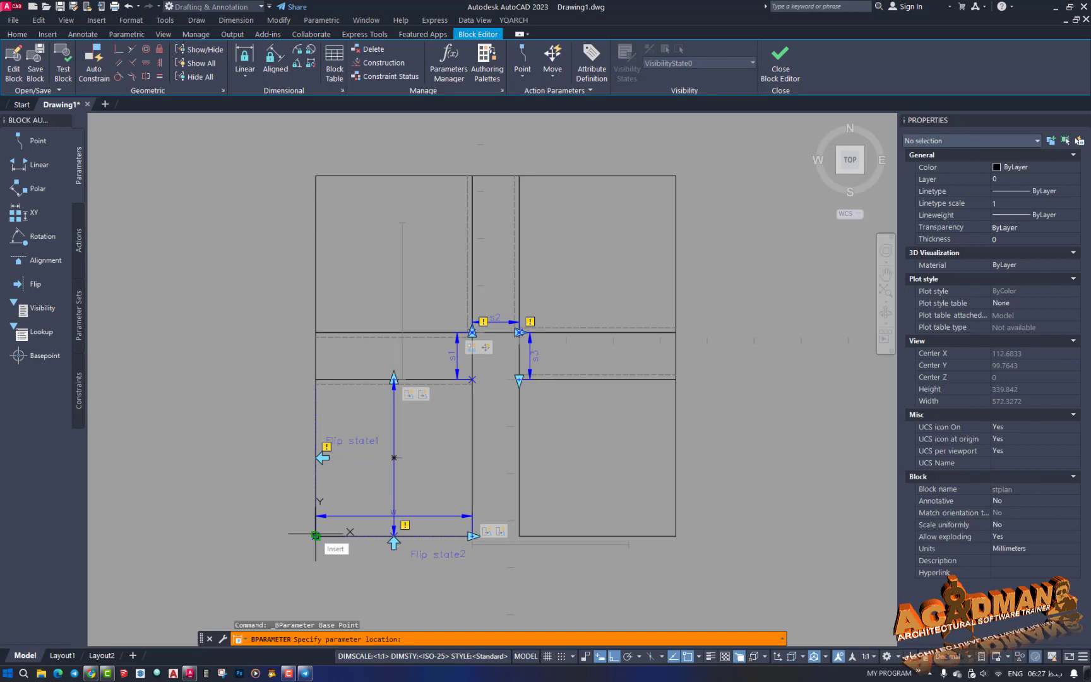
pyautogui.click(315, 536)
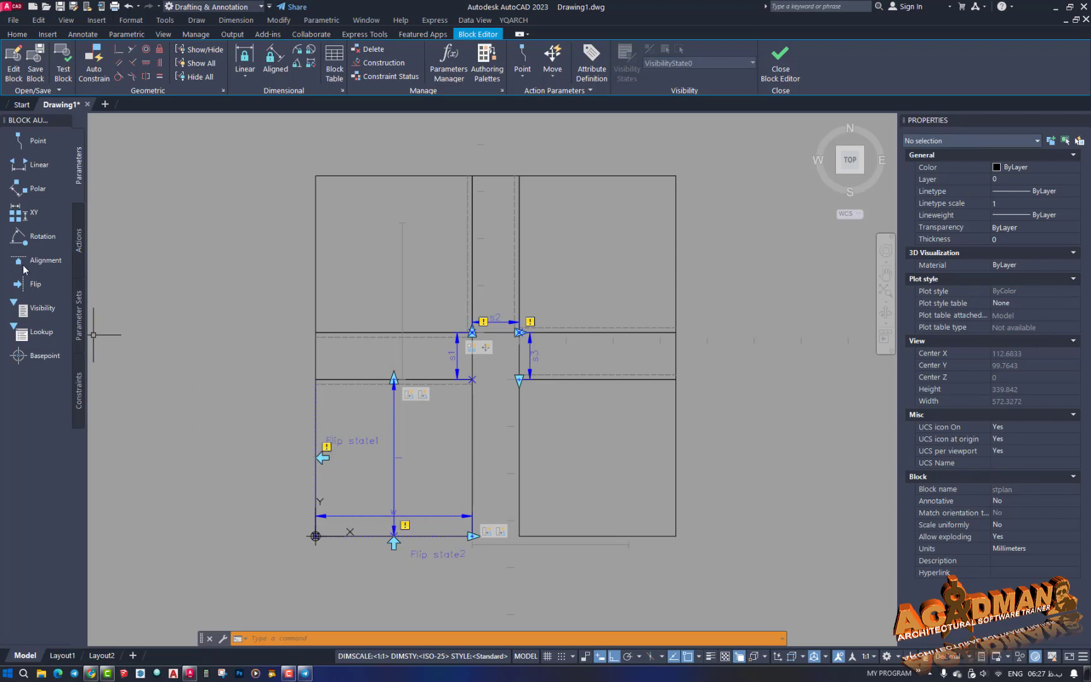
# Add a Flip action to the Flip state1 parameter, covering the whole stair plan with all its parameters and actions
pyautogui.click(80, 243)
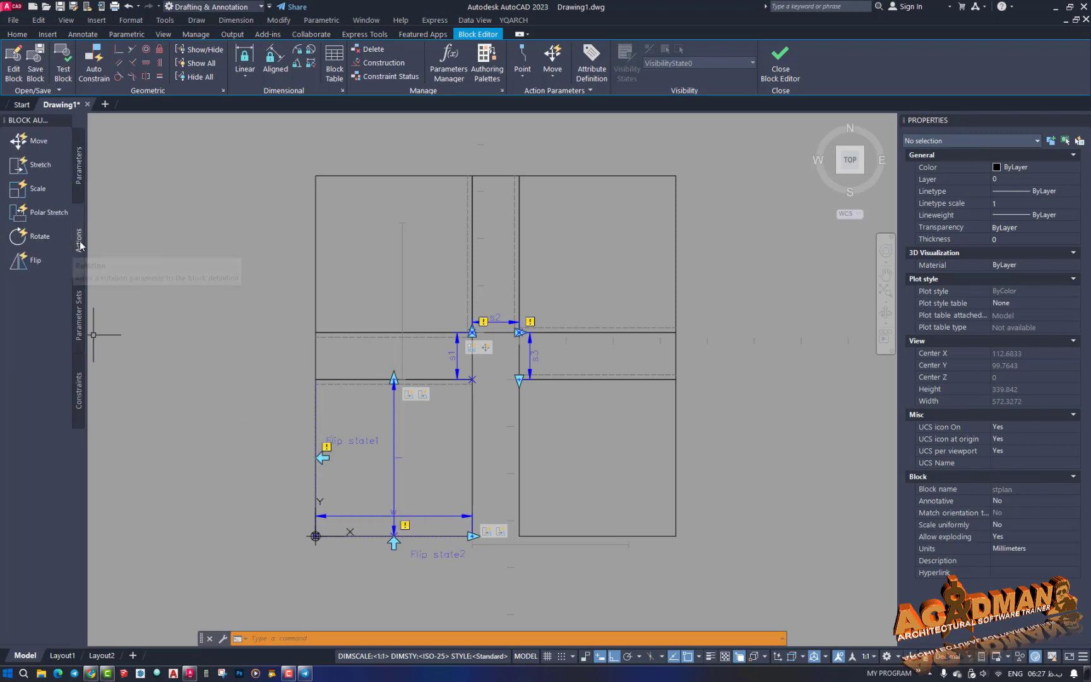
pyautogui.click(35, 260)
pyautogui.click(351, 441)
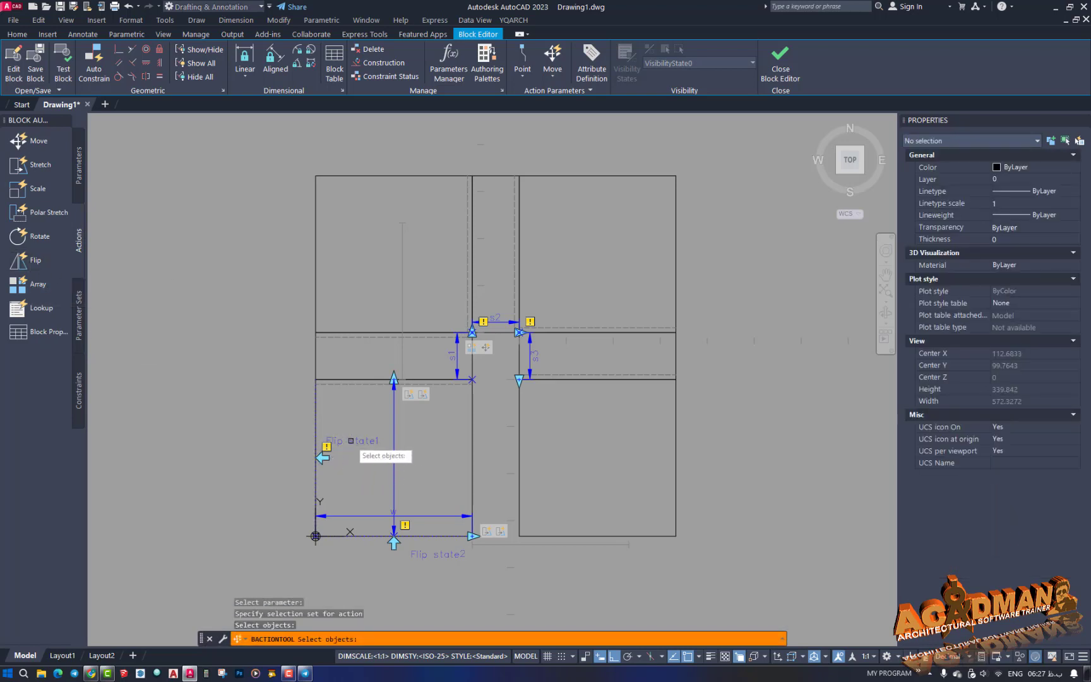
pyautogui.click(698, 134)
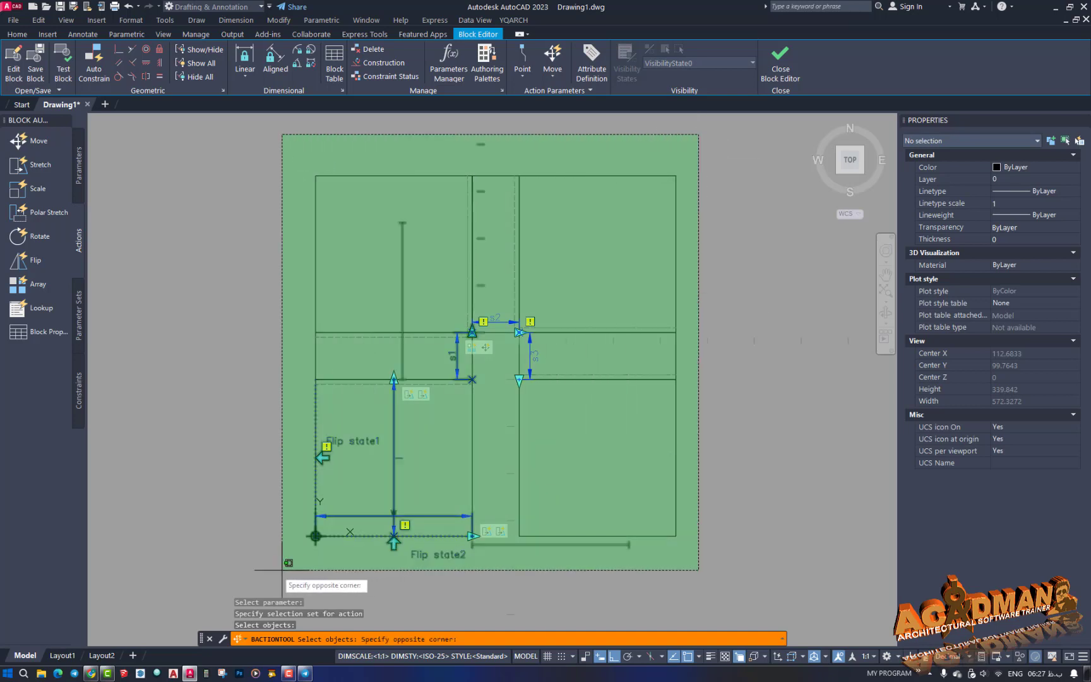
pyautogui.click(232, 579)
pyautogui.press('Return')
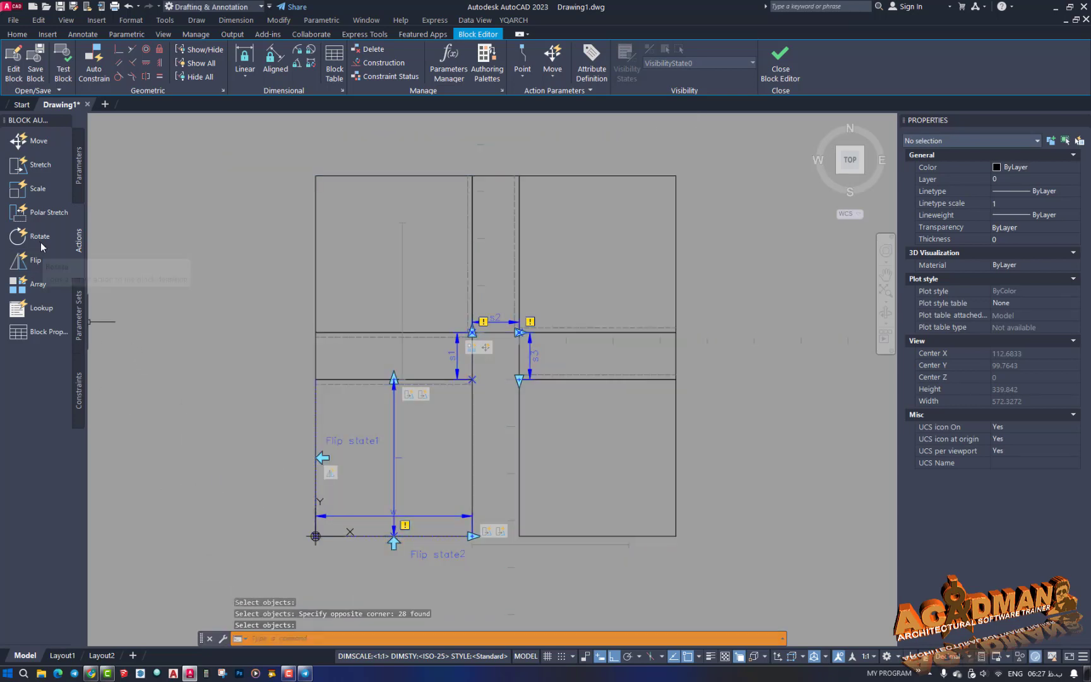
# Add a Flip action to the Flip state2 parameter, covering the whole stair plan with all its parameters and actions
pyautogui.click(36, 262)
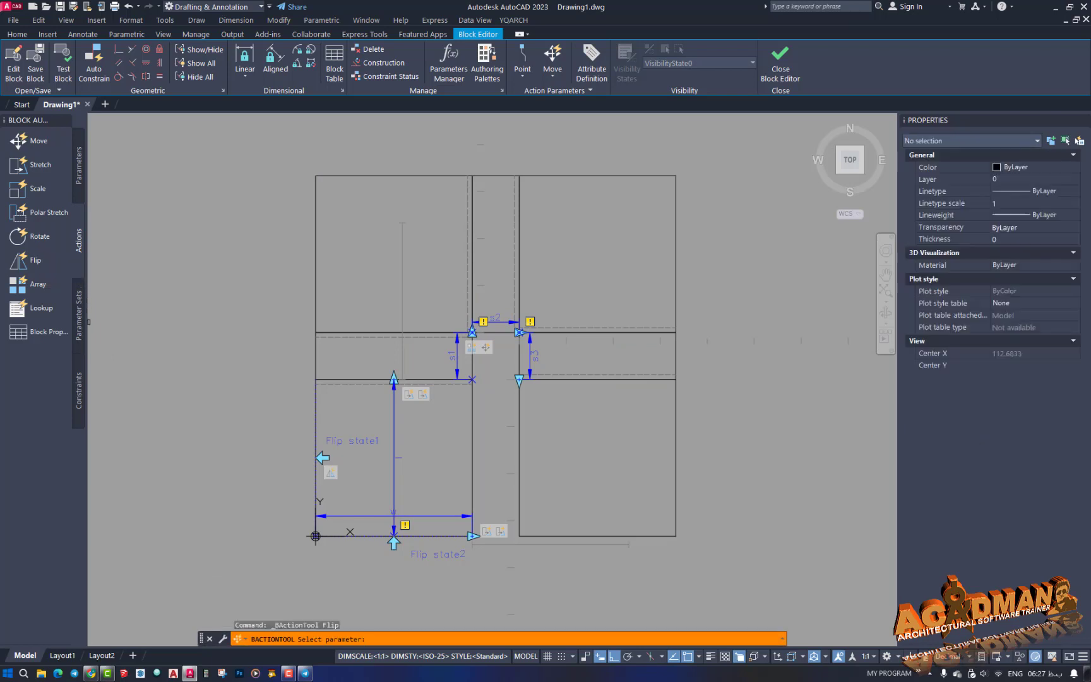
pyautogui.click(414, 555)
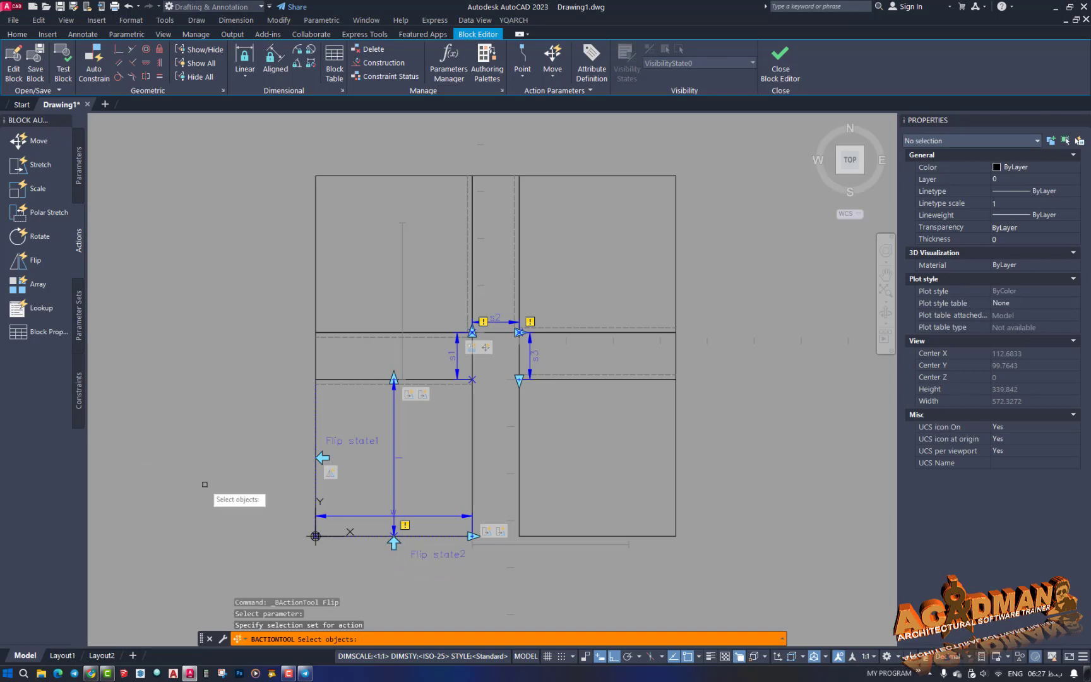
pyautogui.click(712, 142)
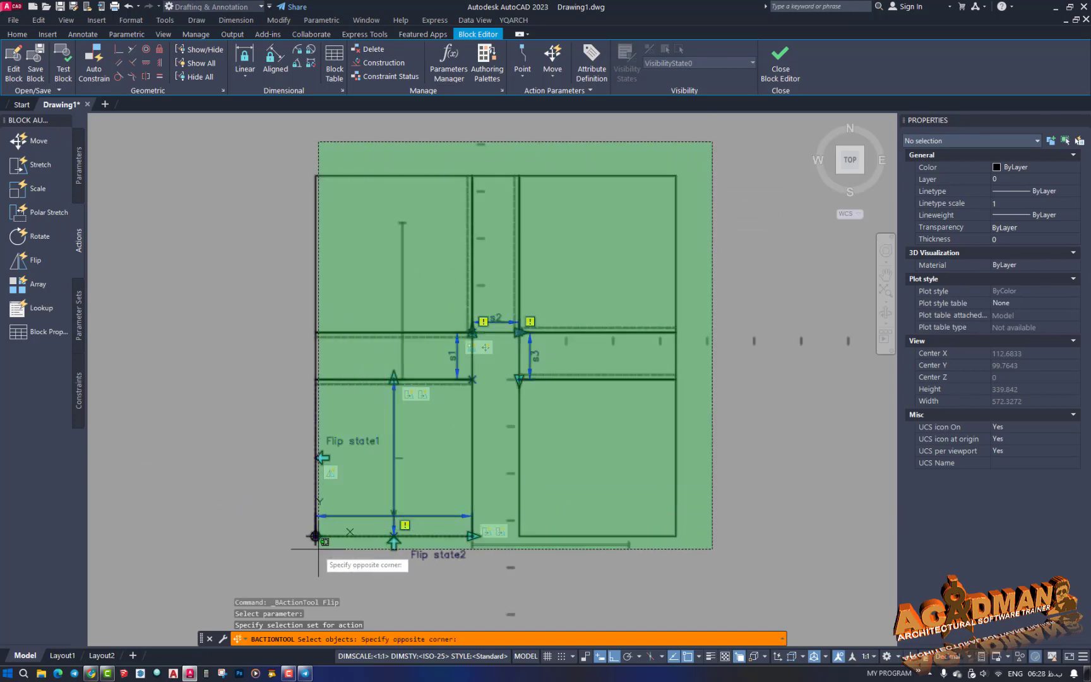
pyautogui.click(274, 579)
pyautogui.press('Return')
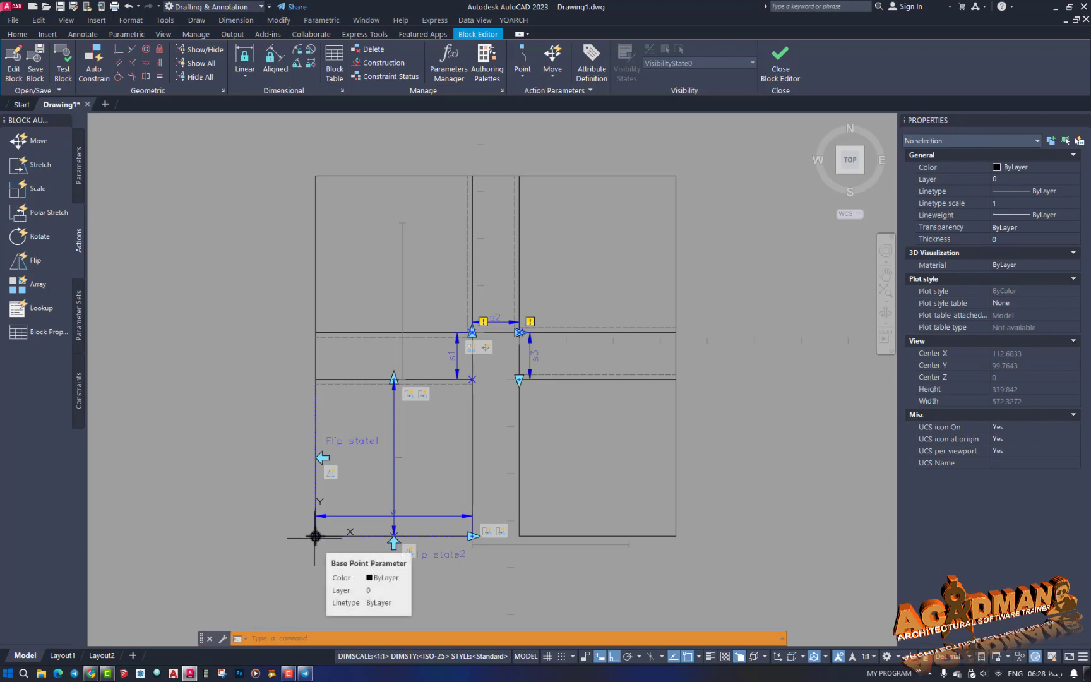
# Save the stair plan block definition and close the block editor
pyautogui.hotkey('ctrl', 'a')
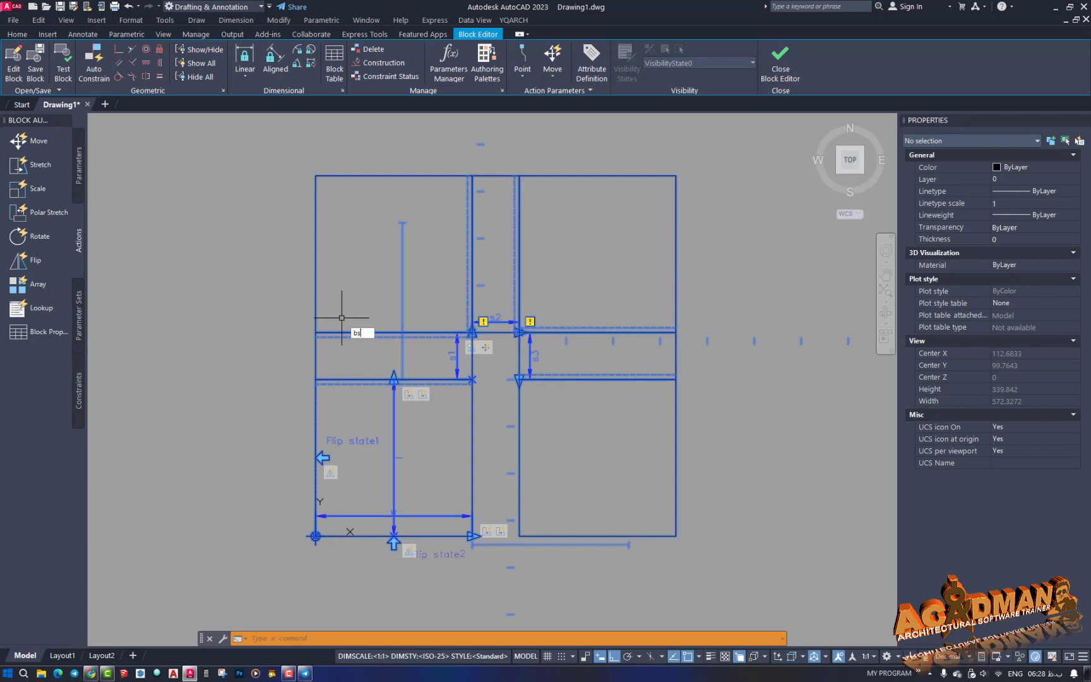
pyautogui.press('Return')
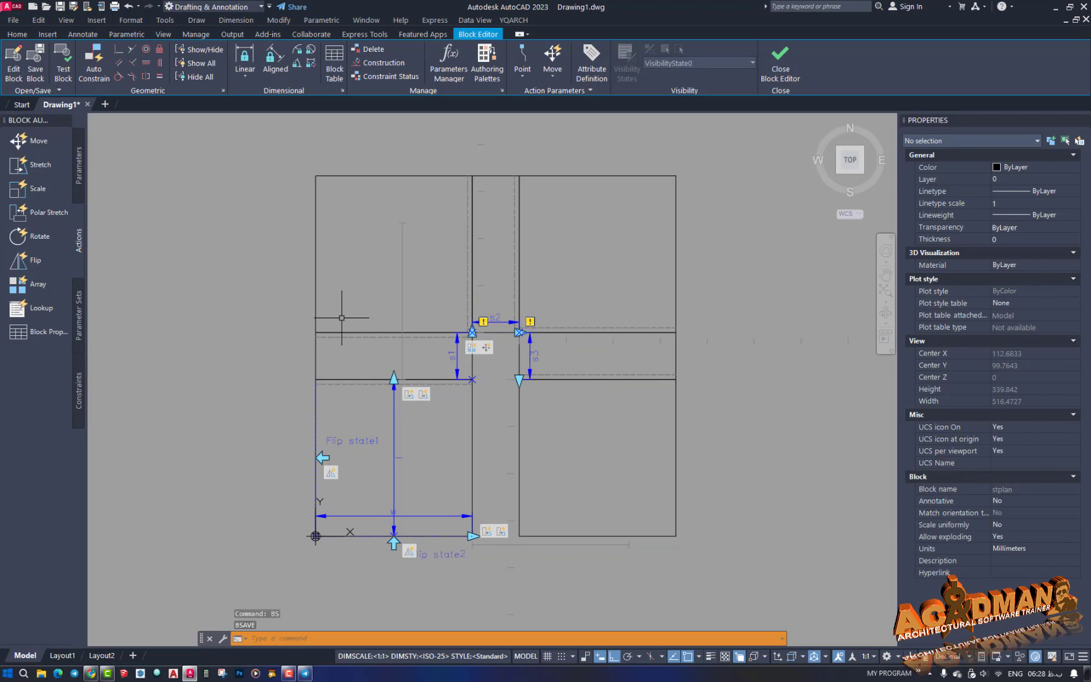
pyautogui.write('bc')
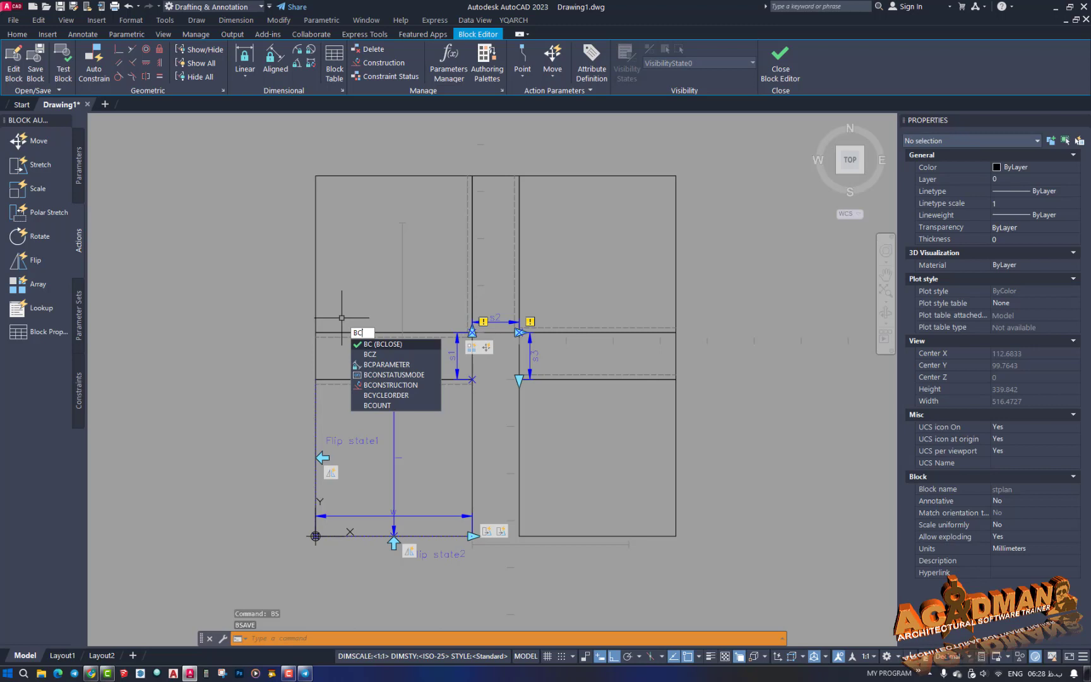
pyautogui.press('Return')
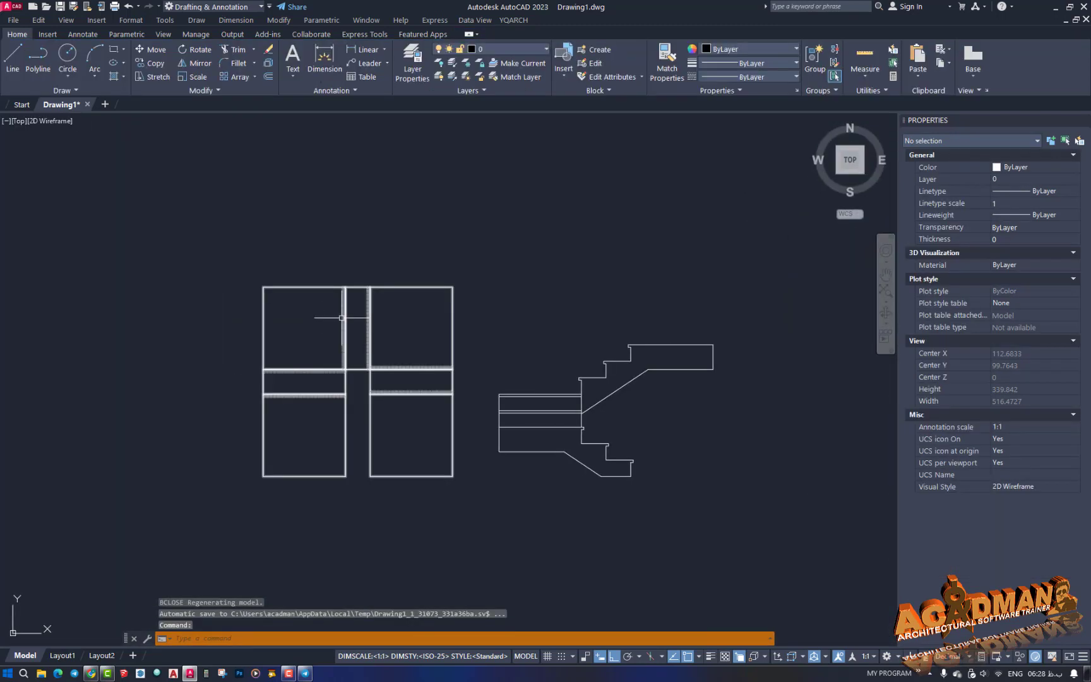
# Try the length grip on the inserted stair plan block by stretching l upward to about 154.86
pyautogui.click(361, 287)
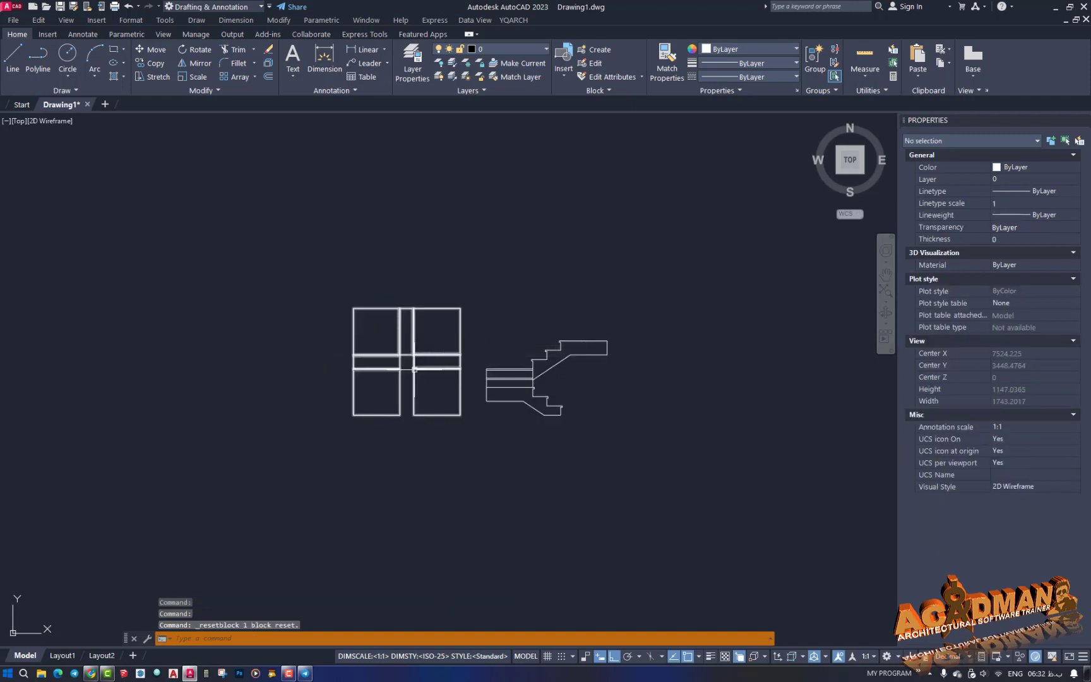
pyautogui.scroll(5, 426, 372)
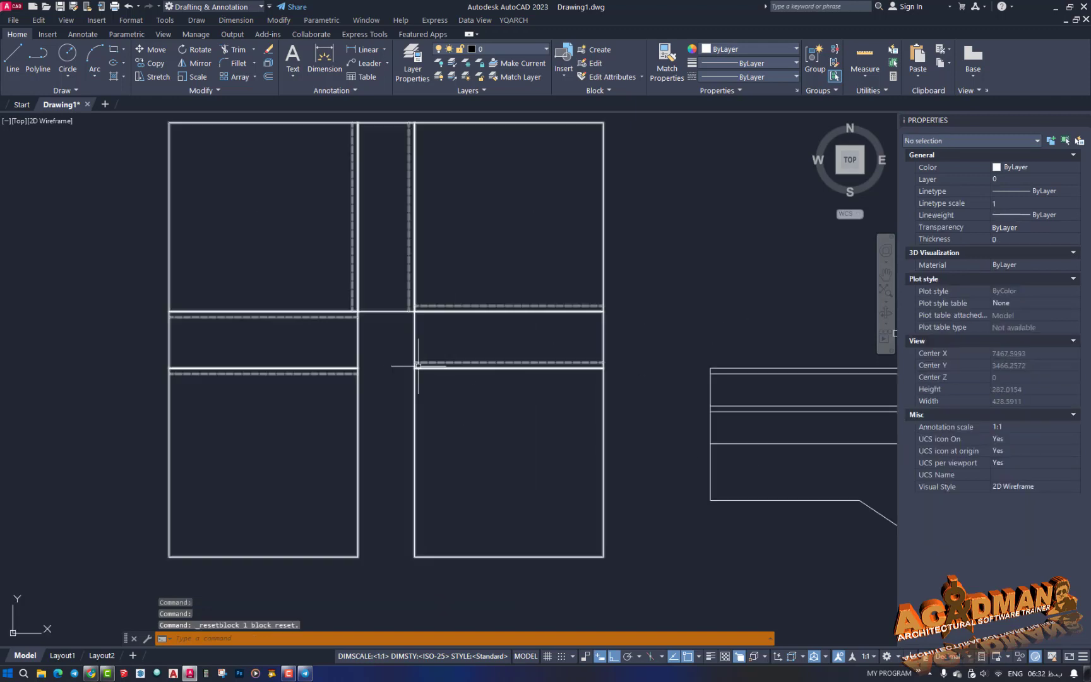
pyautogui.scroll(-2, 420, 348)
pyautogui.moveTo(420, 348); pyautogui.dragTo(478, 369, button='middle')
pyautogui.click(477, 357)
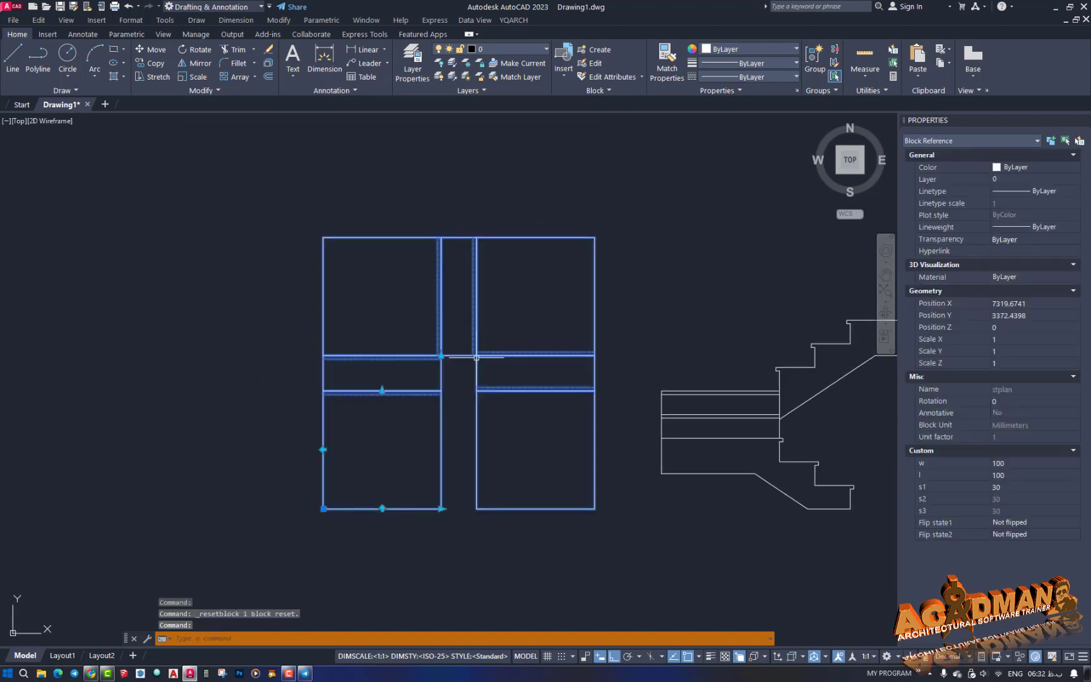
pyautogui.click(382, 391)
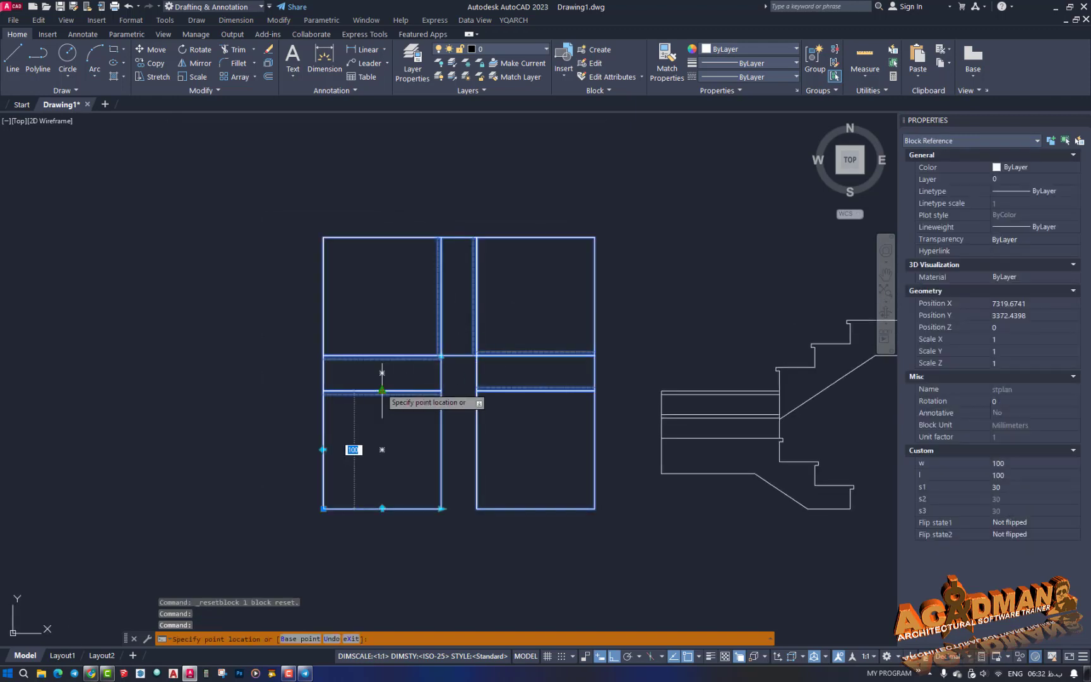
pyautogui.click(382, 326)
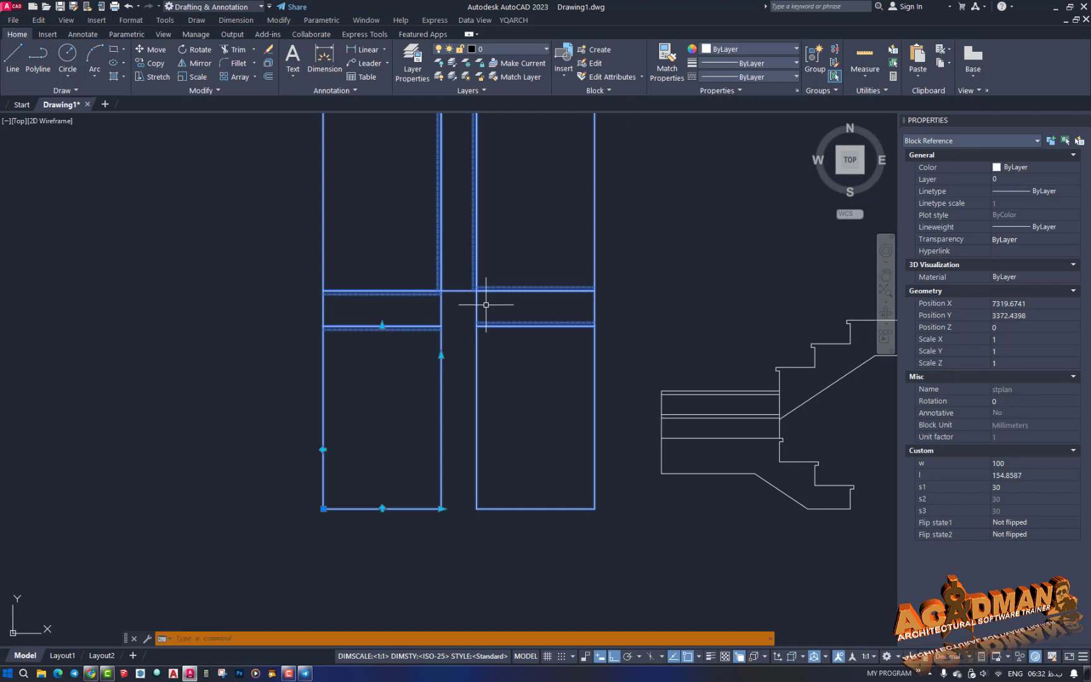
# Reopen the stair plan block in the block editor
pyautogui.rightClick(374, 231)
pyautogui.click(414, 281)
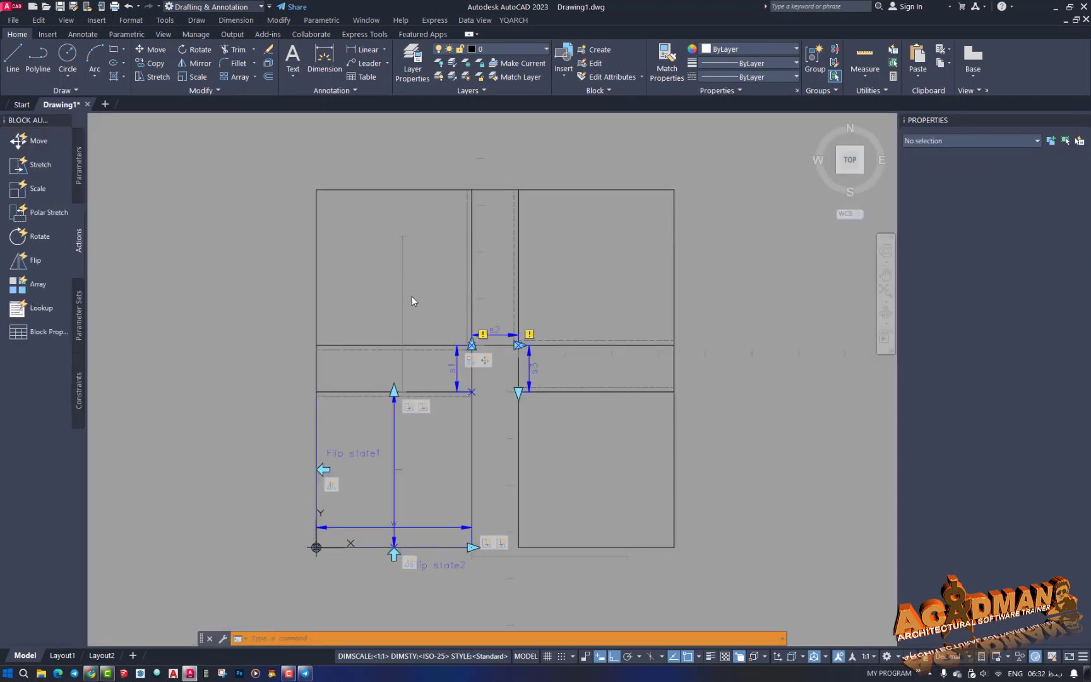
pyautogui.click(408, 407)
pyautogui.press('Escape')
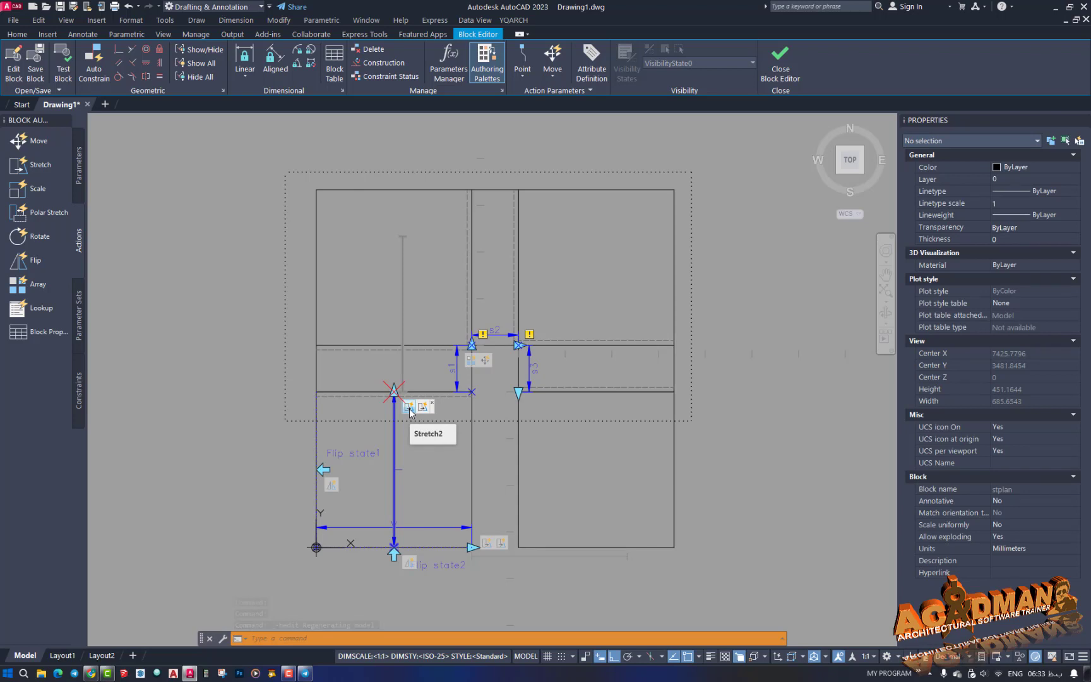
# Modify the Stretch2 action's selection set, framing the upper landings and steps and adding the s1, s2 and s3 parameters
pyautogui.rightClick(409, 408)
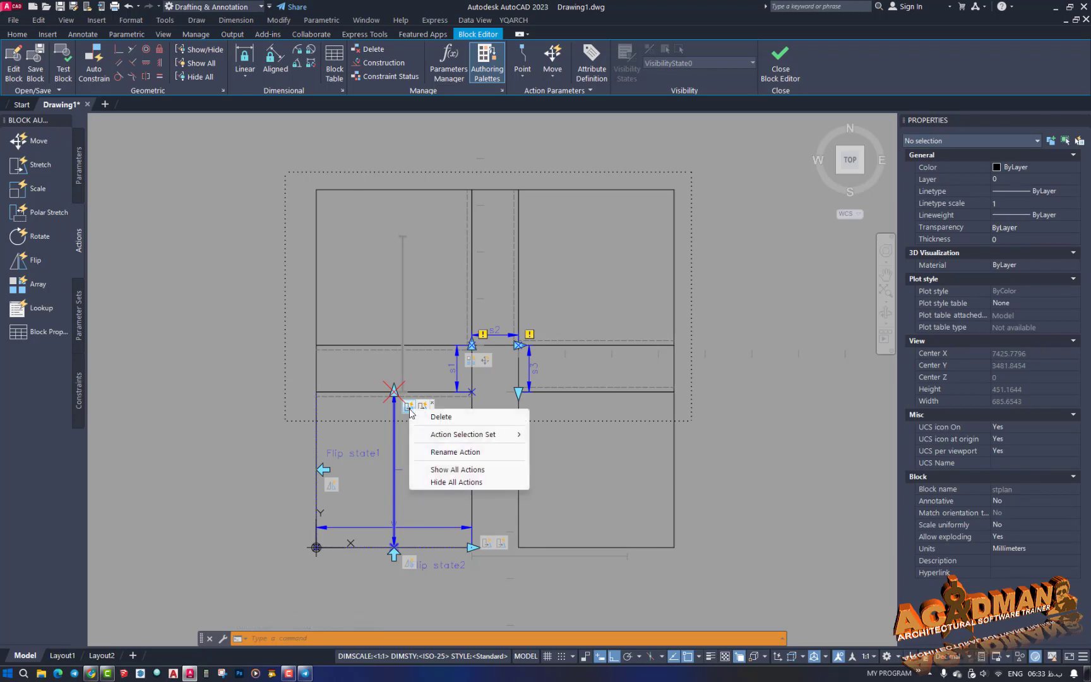
pyautogui.moveTo(433, 433)
pyautogui.click(570, 449)
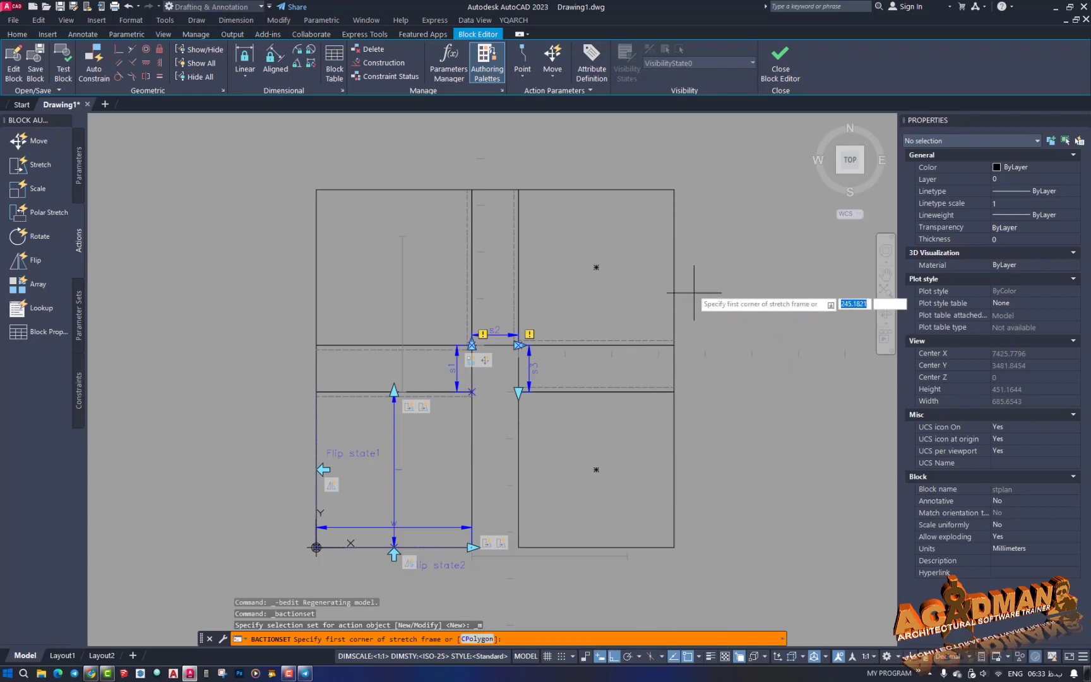
pyautogui.click(692, 169)
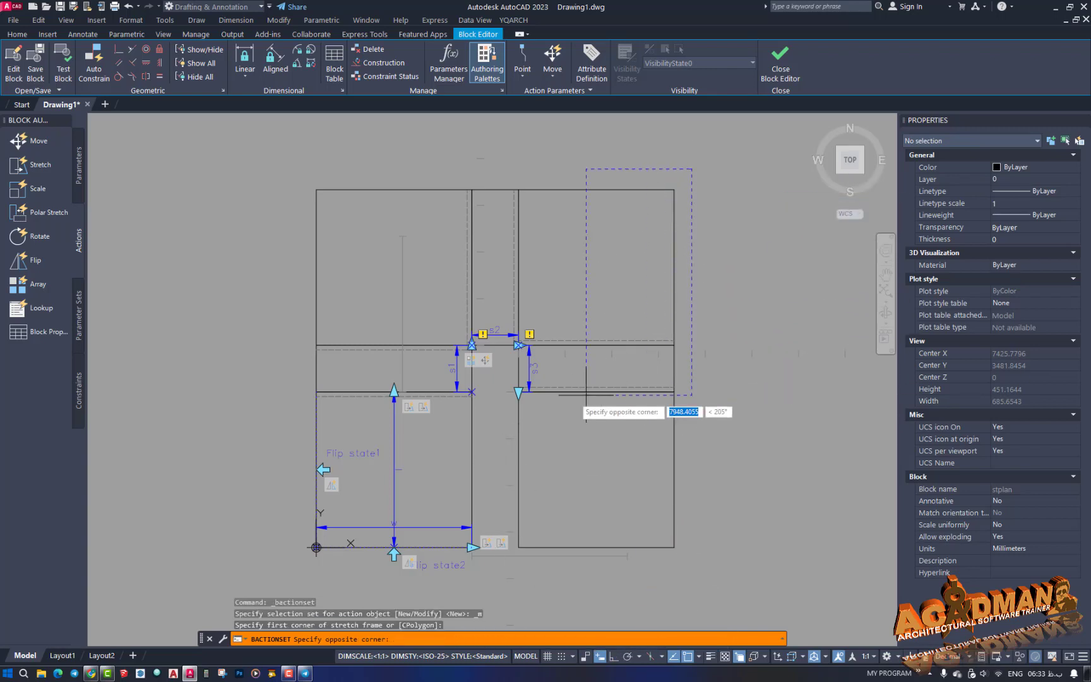
pyautogui.click(288, 421)
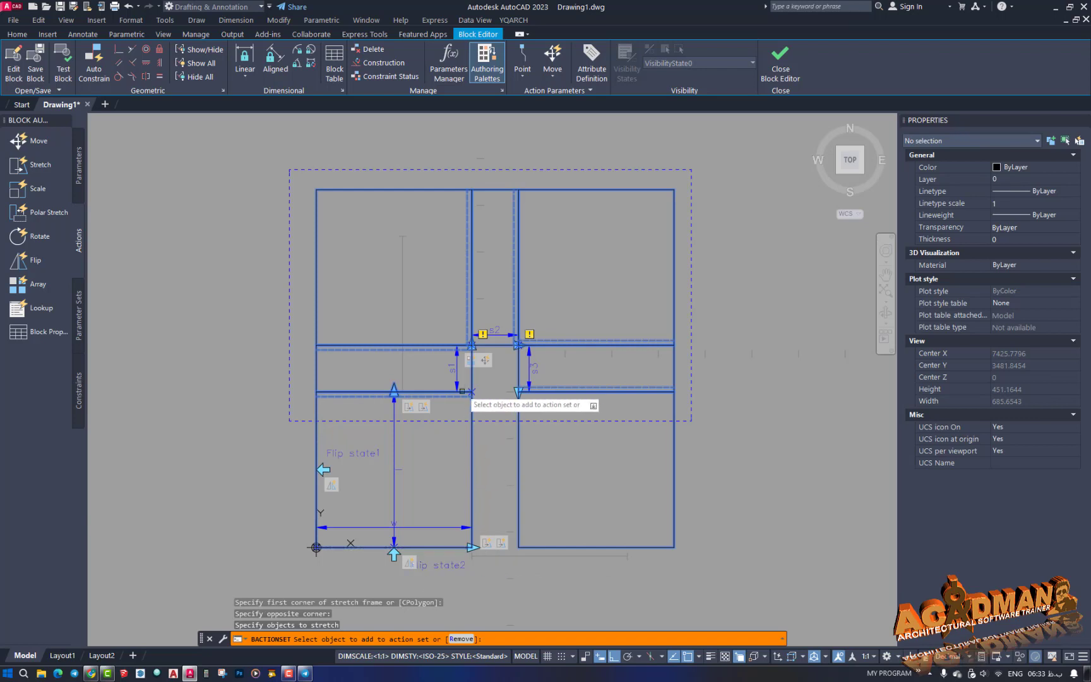
pyautogui.click(469, 361)
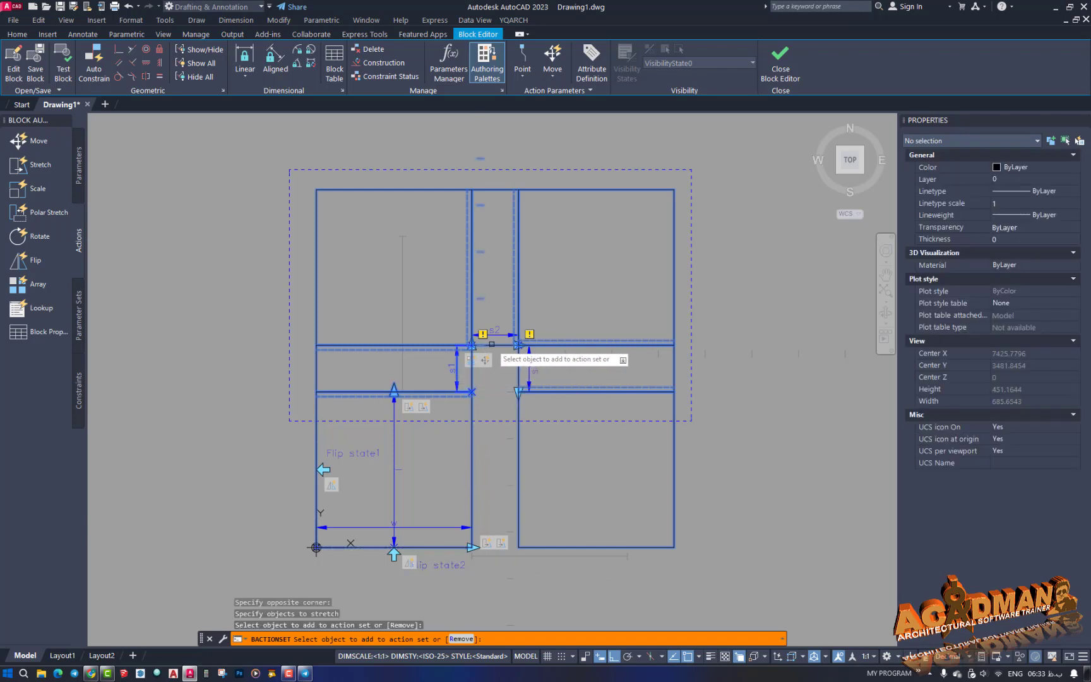
pyautogui.click(528, 380)
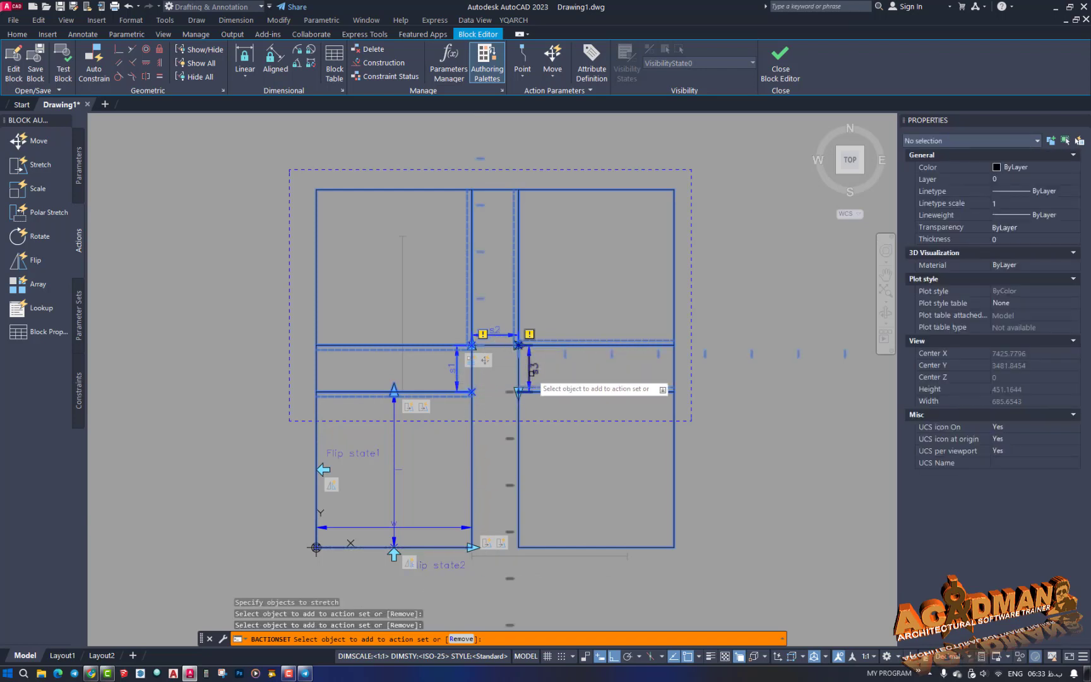
pyautogui.click(528, 379)
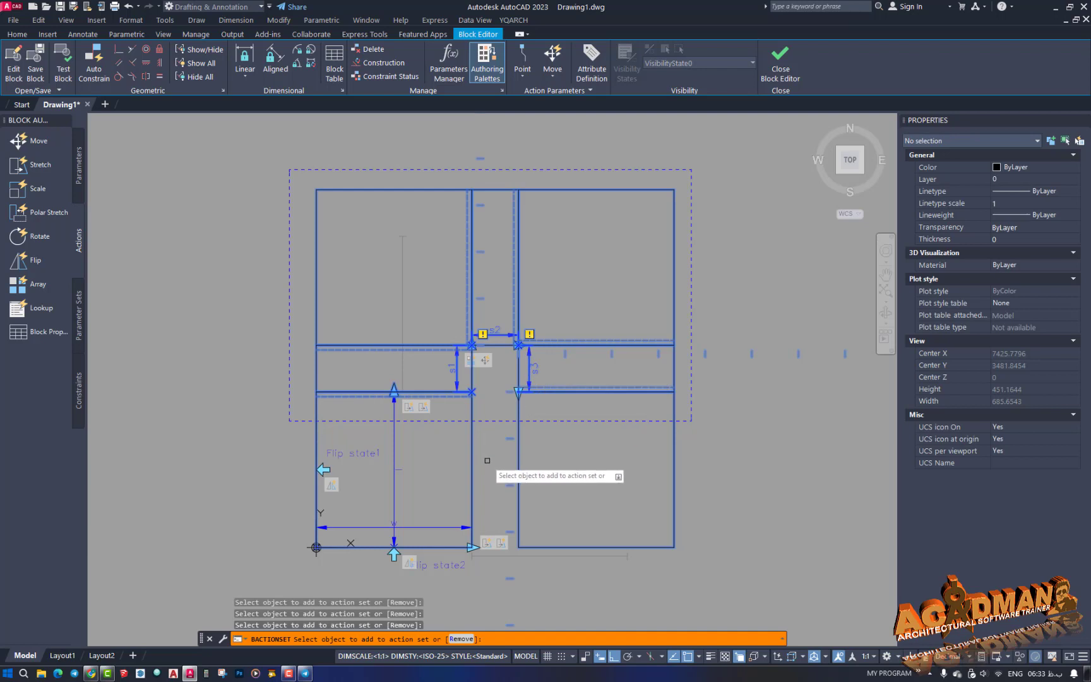
pyautogui.press('Return')
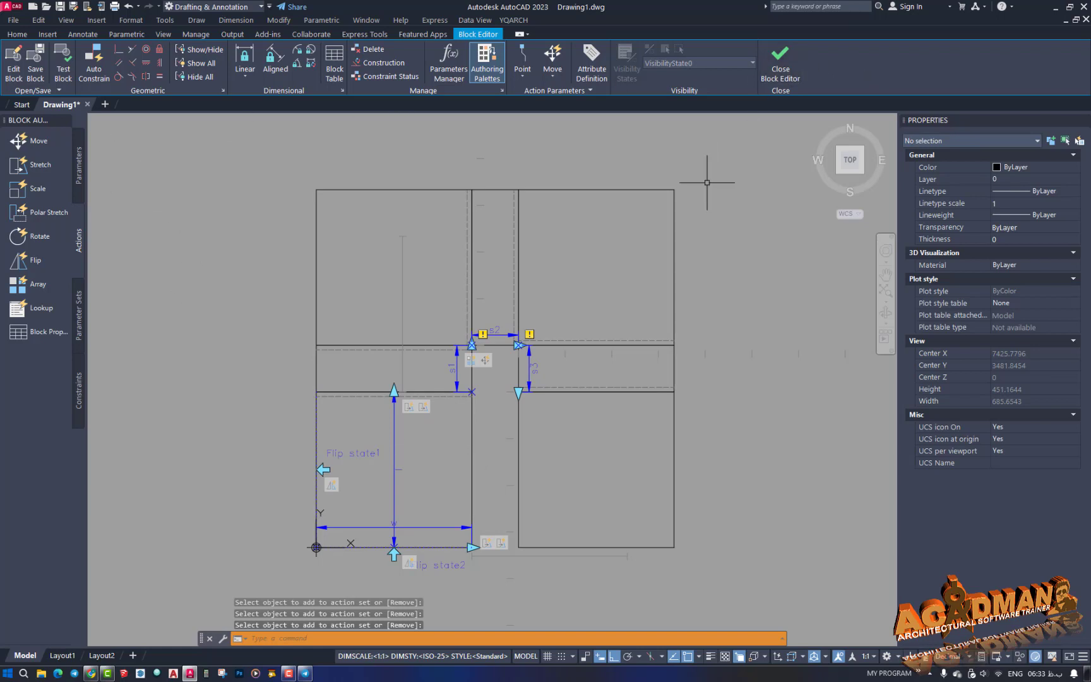
# Save the parameter changes to the stair plan block and close the block editor
pyautogui.write('bs')
pyautogui.press('Return')
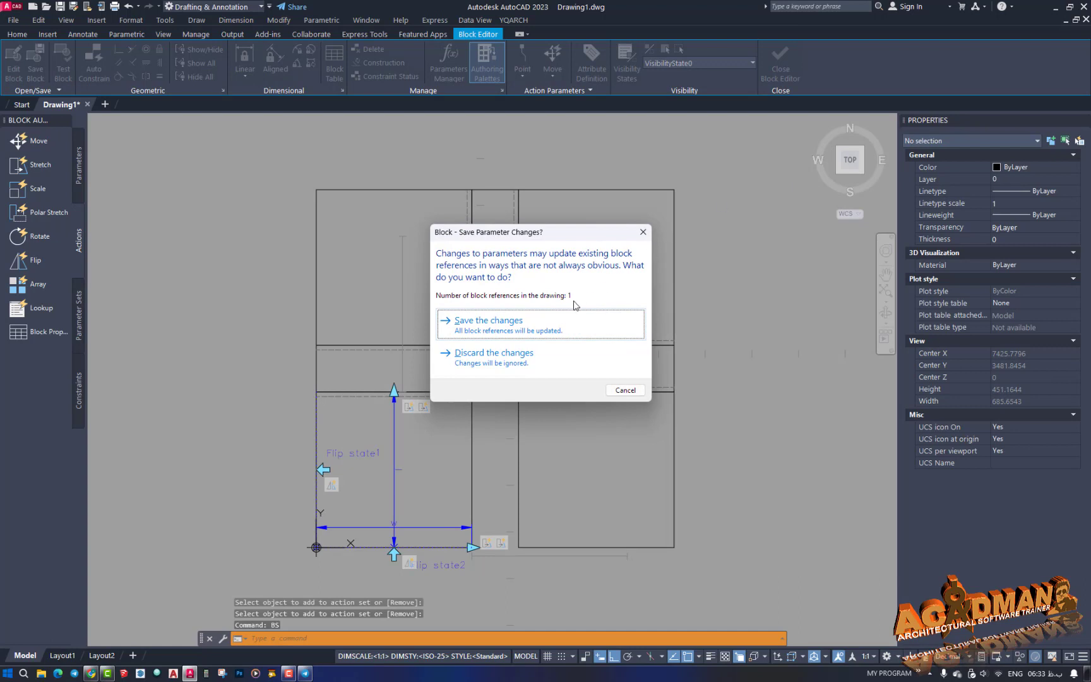
pyautogui.click(490, 325)
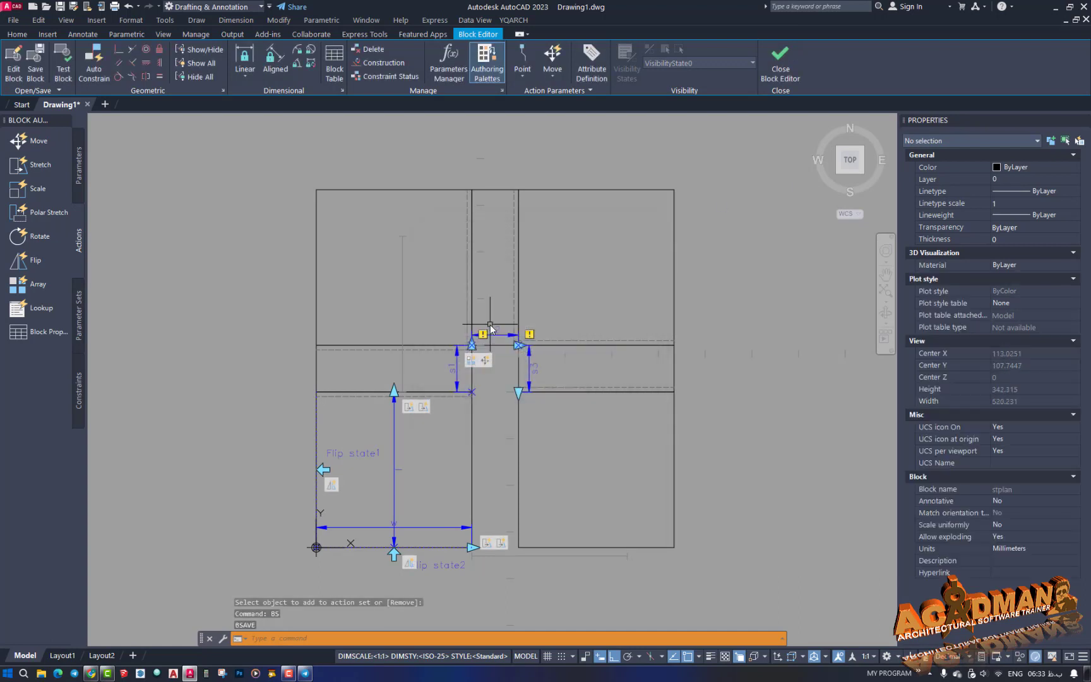
pyautogui.write('bc')
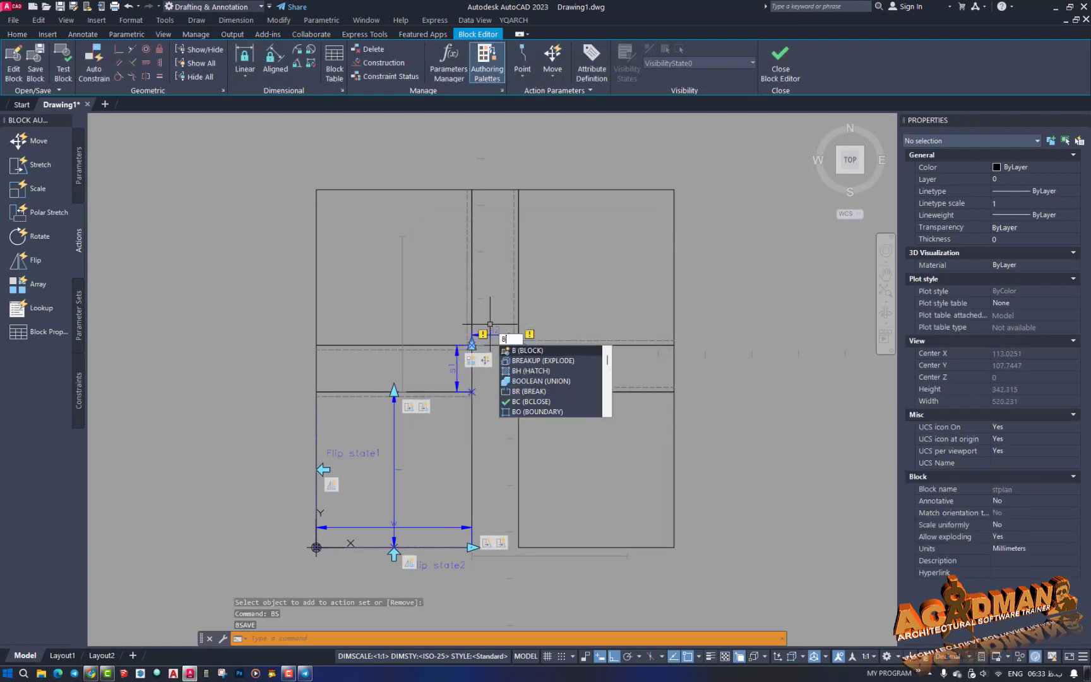
pyautogui.press('Return')
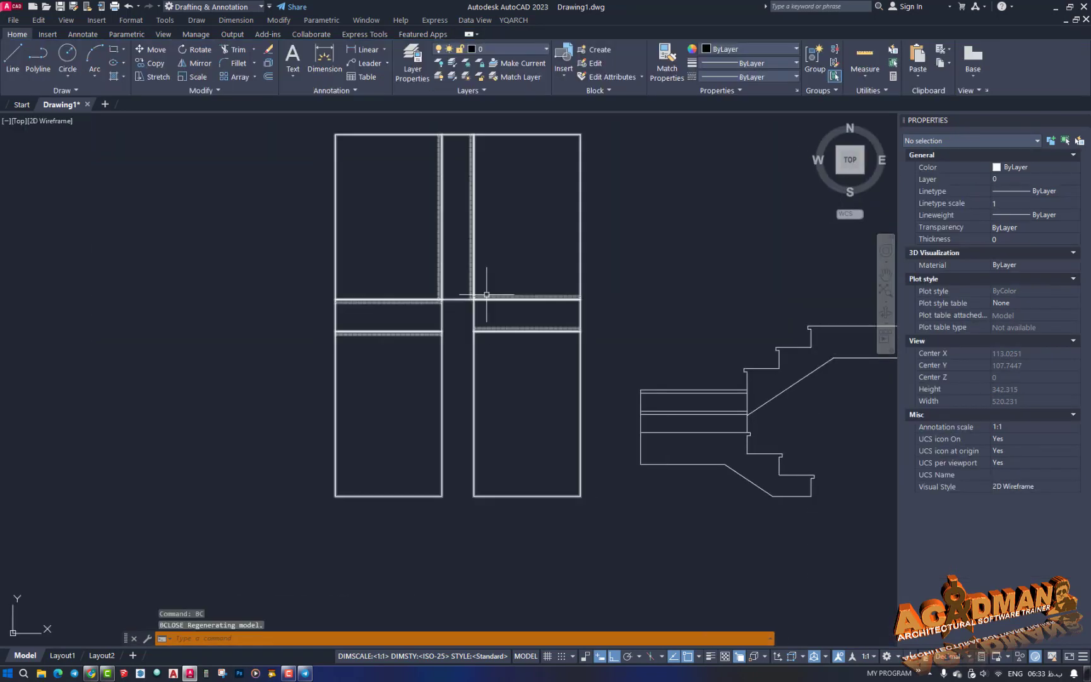
# Test the inserted stair plan's length grip by setting l to 100 and stretching it up to 200
pyautogui.click(486, 298)
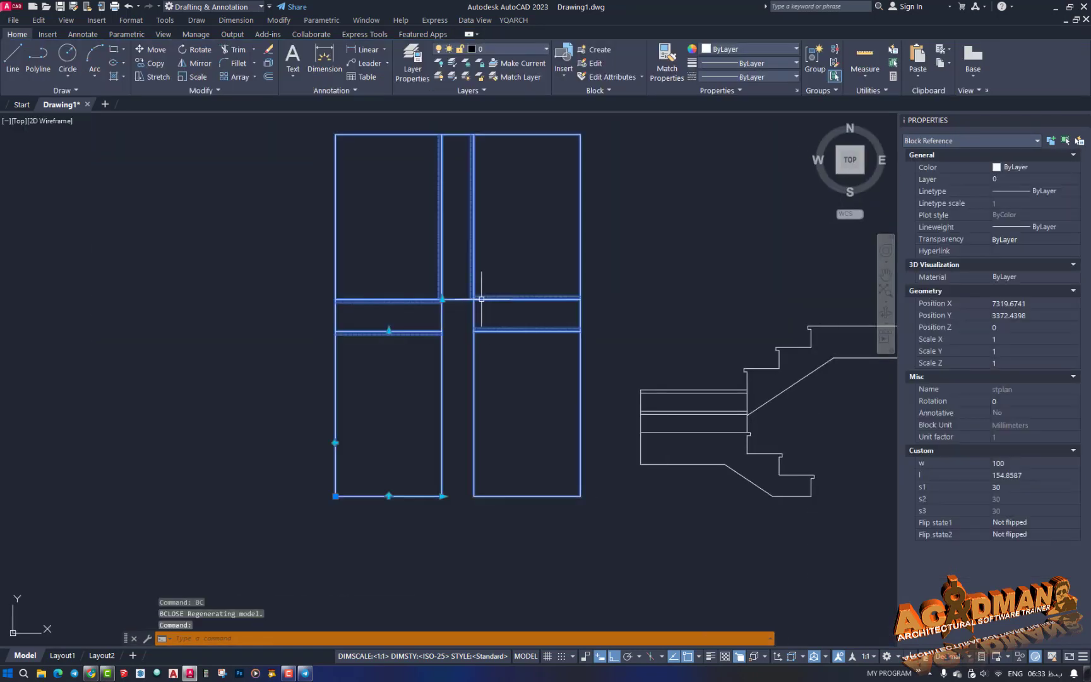
pyautogui.click(388, 330)
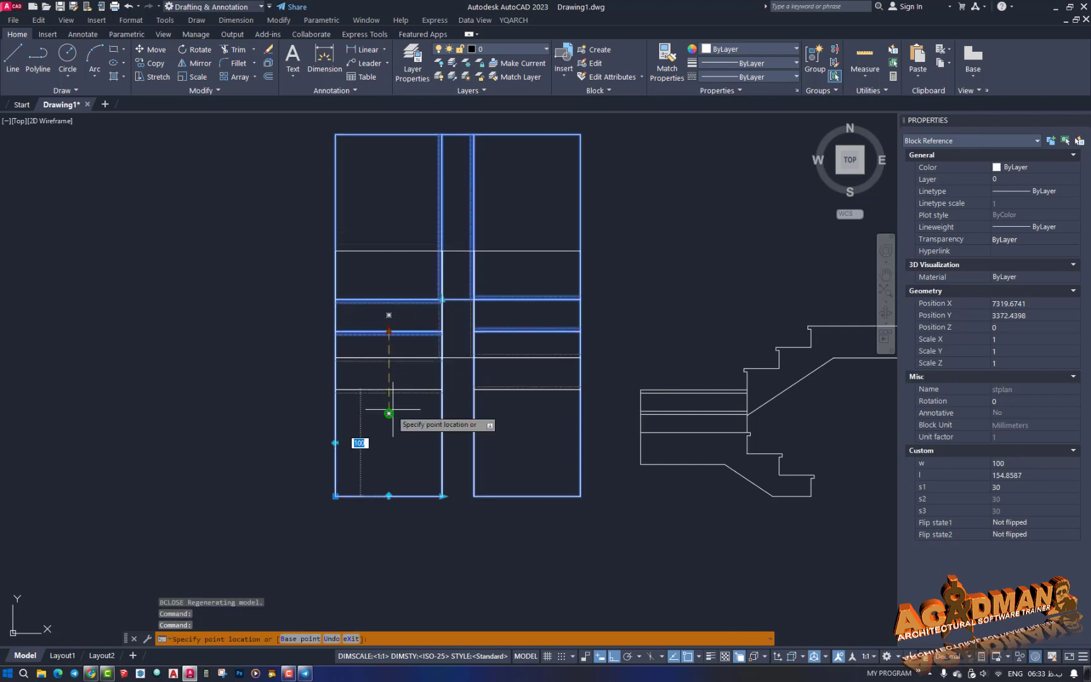
pyautogui.write('100')
pyautogui.press('Return')
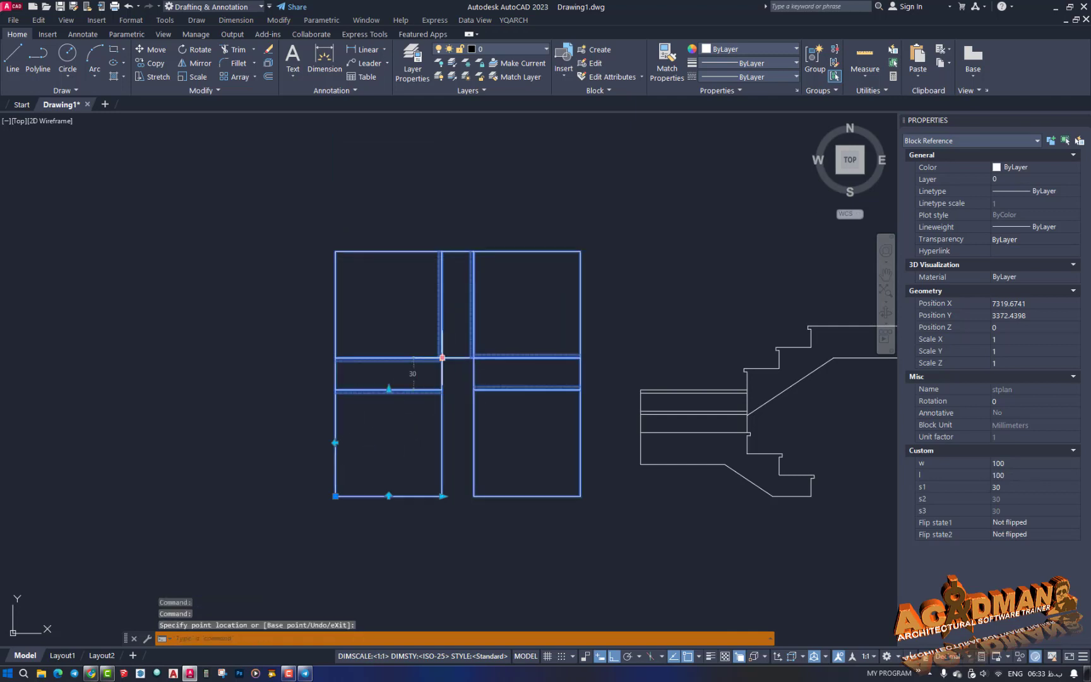
pyautogui.click(388, 389)
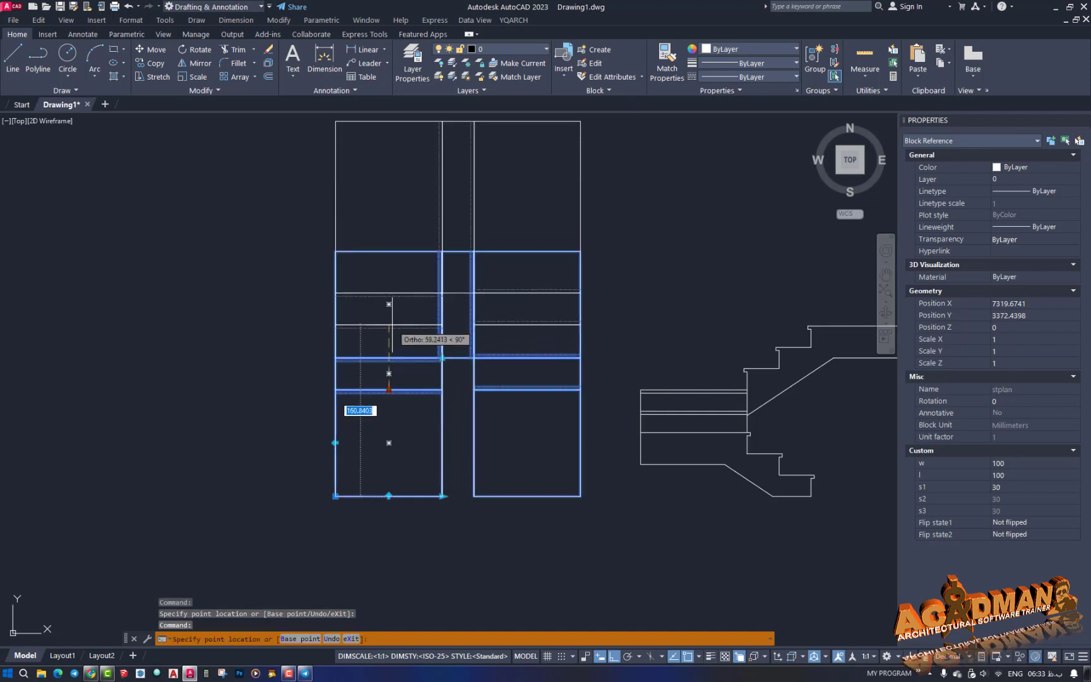
pyautogui.click(389, 256)
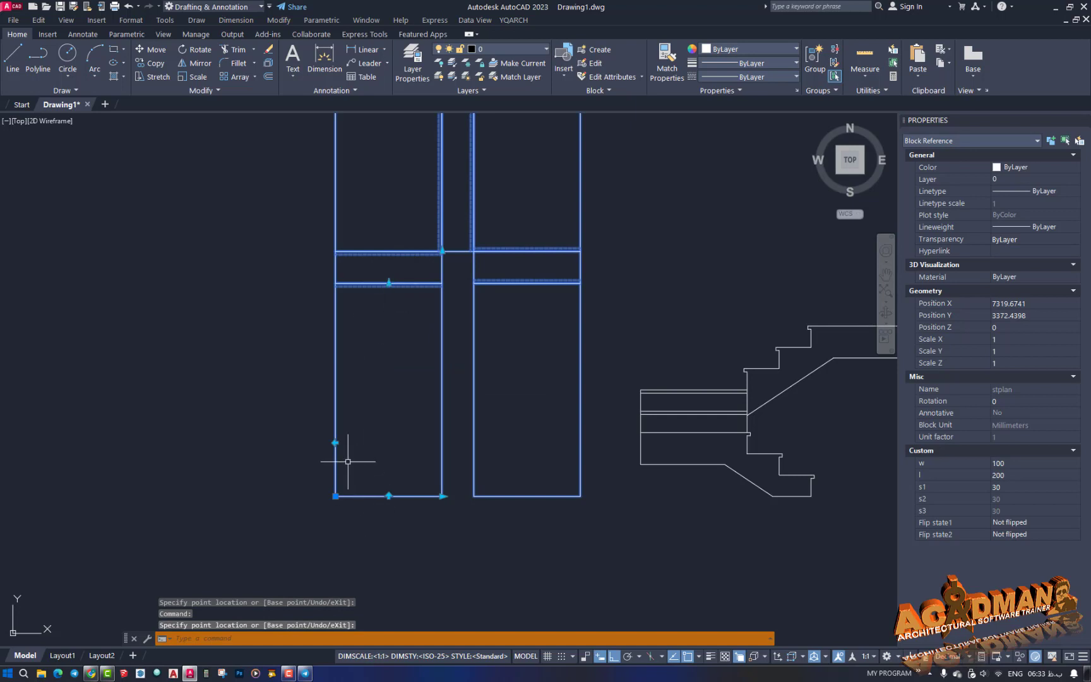
# Test both flip grips on the stair plan, flipping it sideways and back, and downward and back
pyautogui.click(335, 442)
pyautogui.click(335, 443)
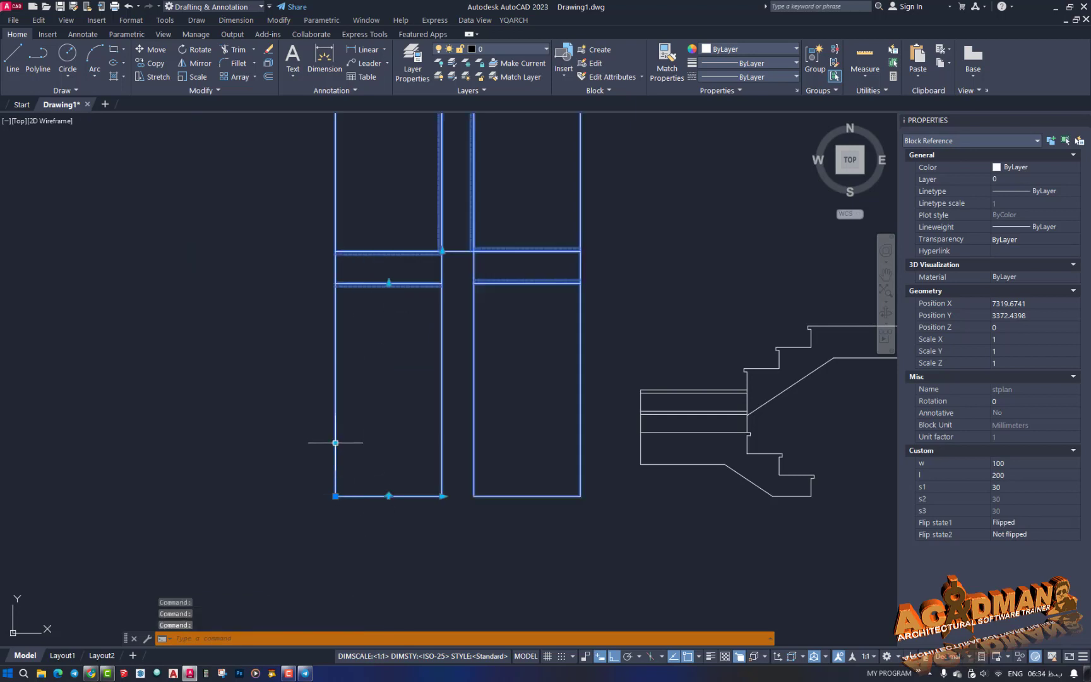
pyautogui.click(389, 496)
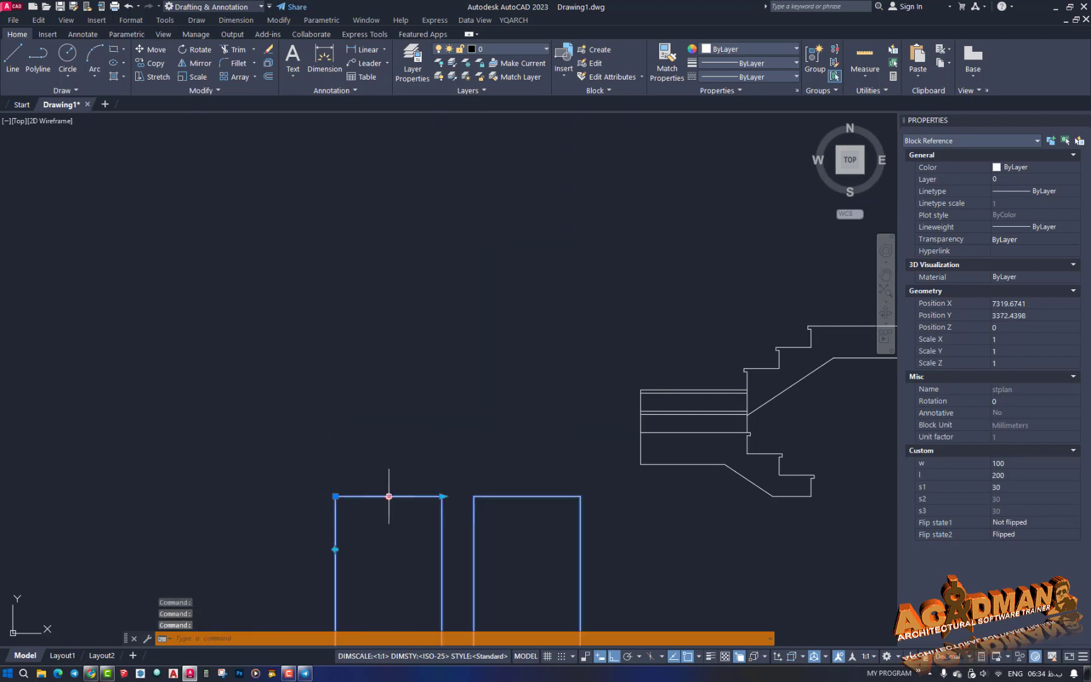
pyautogui.click(389, 496)
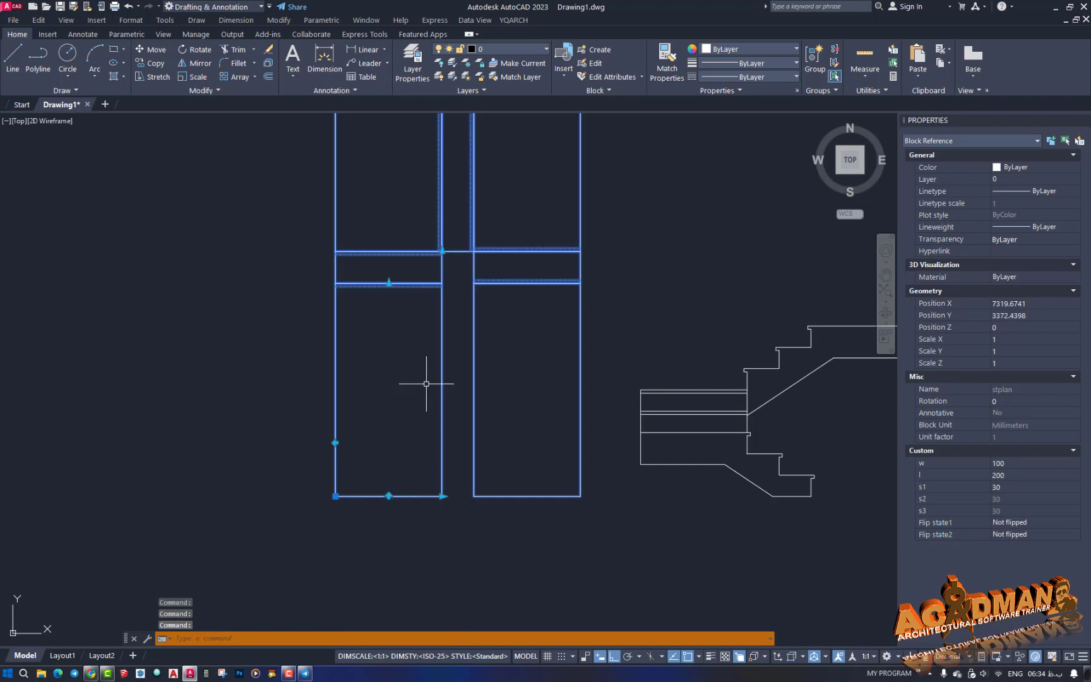
# Test the stair plan's width grip by stretching w to 200
pyautogui.moveTo(431, 386); pyautogui.dragTo(441, 440, button='middle')
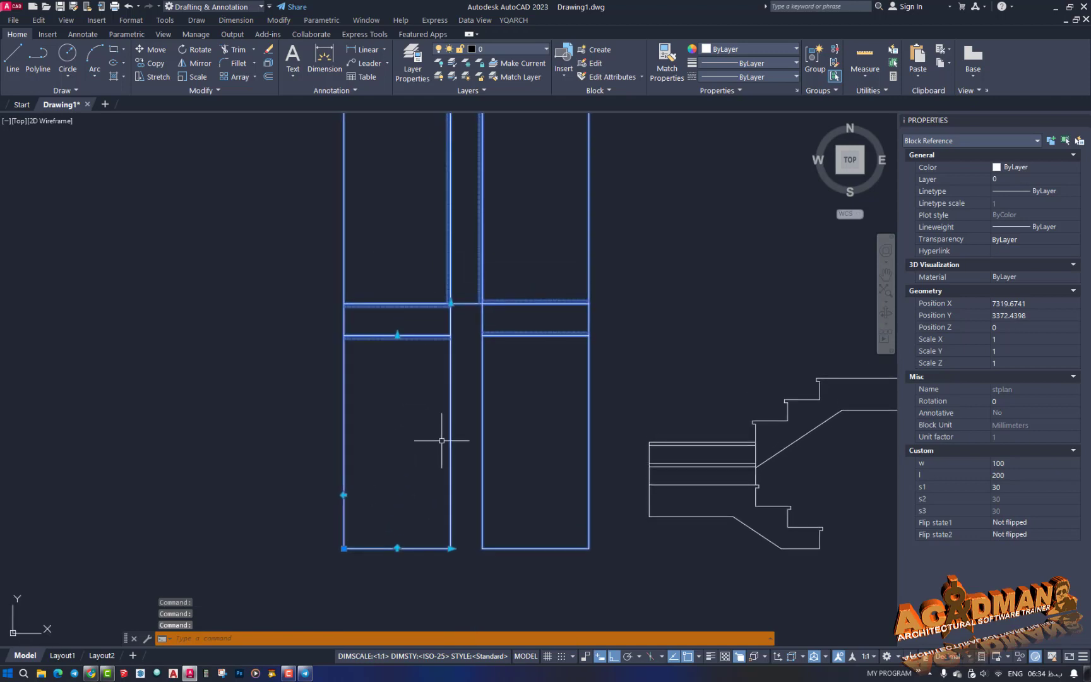
pyautogui.click(451, 547)
pyautogui.press('Return')
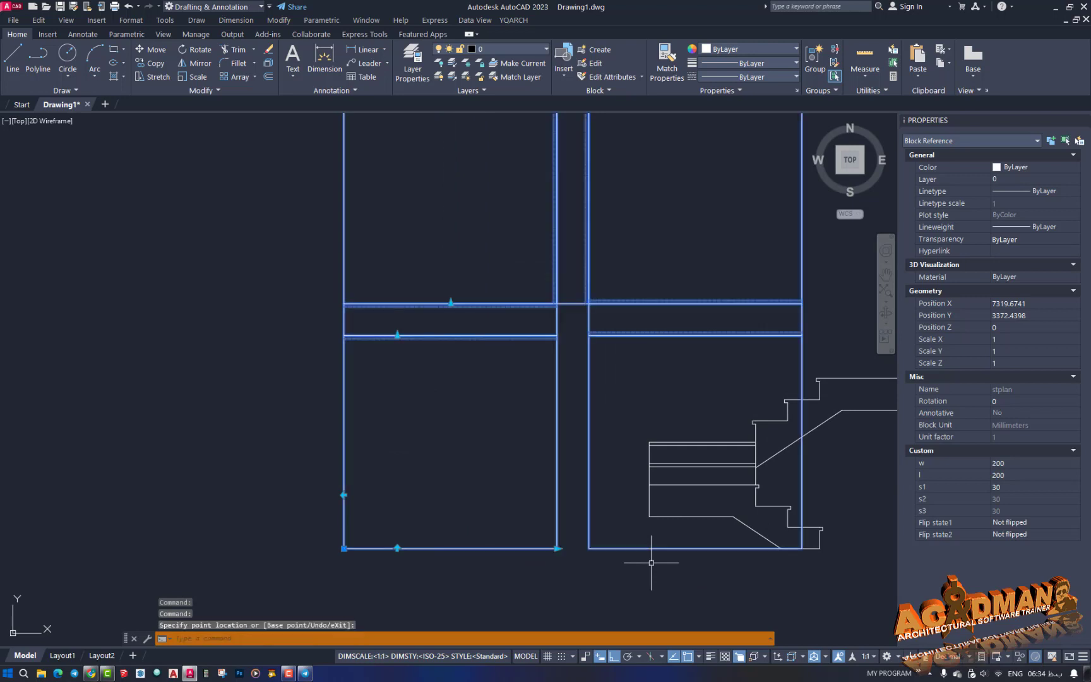
# Test the first flight's step grip on the stair plan by stretching s1 up to 240
pyautogui.scroll(-4, 555, 523)
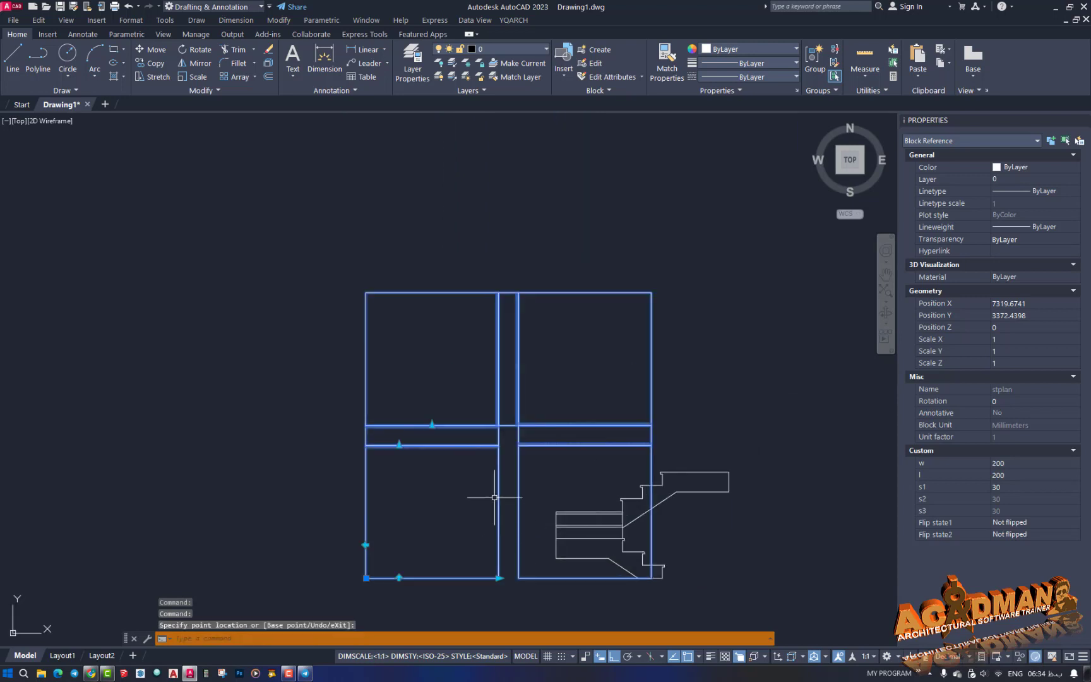
pyautogui.scroll(4, 498, 499)
pyautogui.click(396, 383)
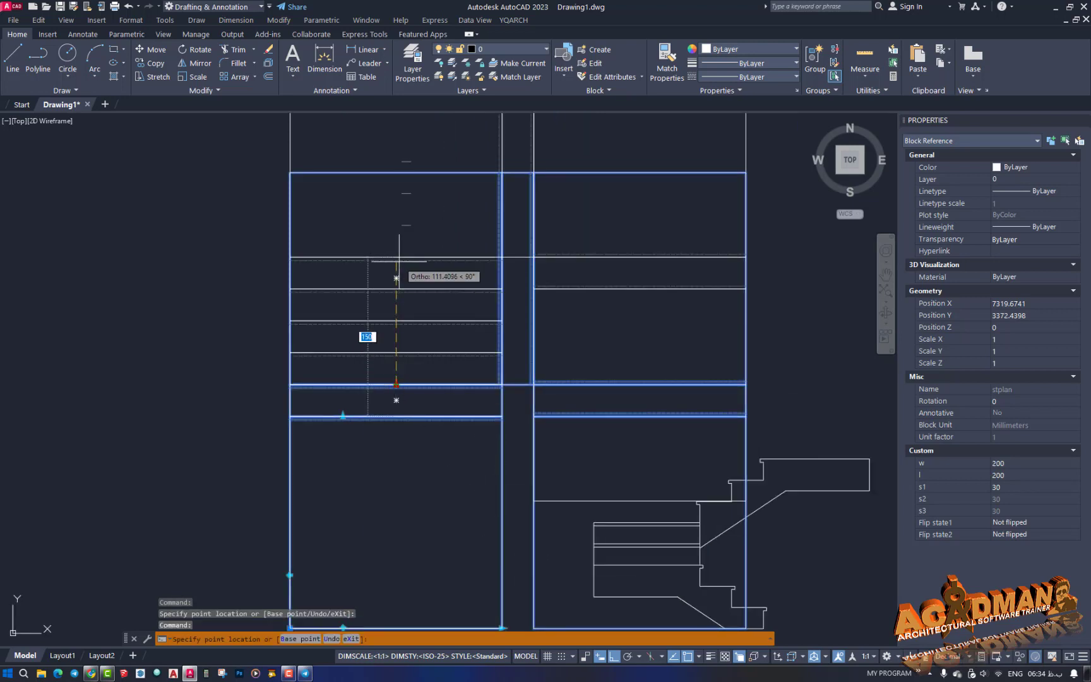
pyautogui.scroll(-2, 392, 332)
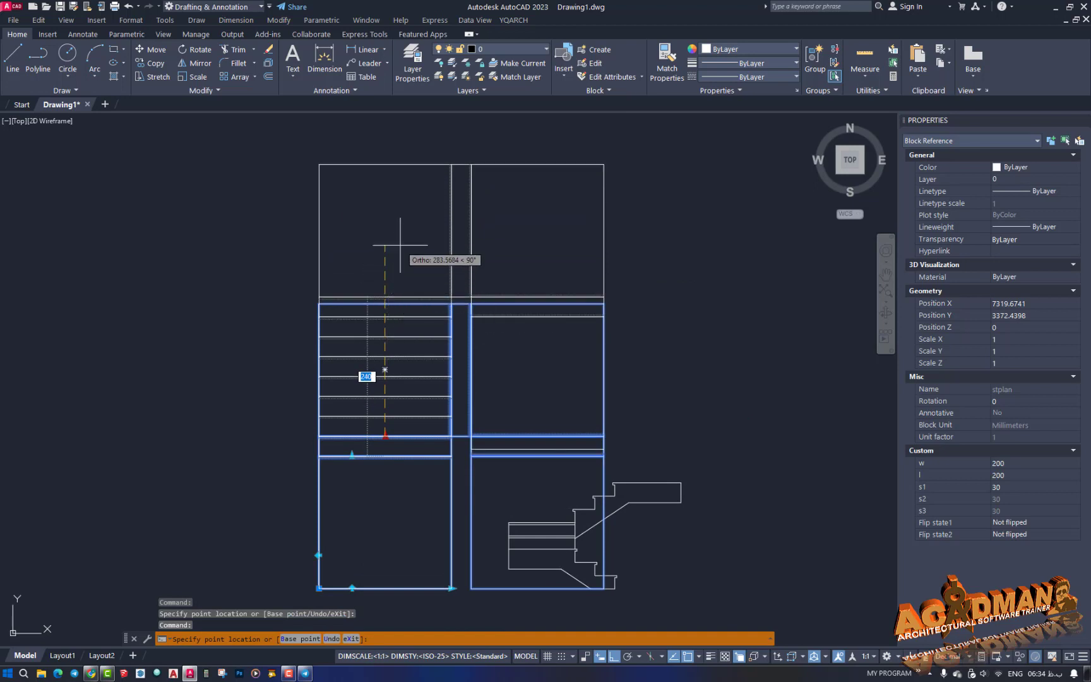
pyautogui.press('Return')
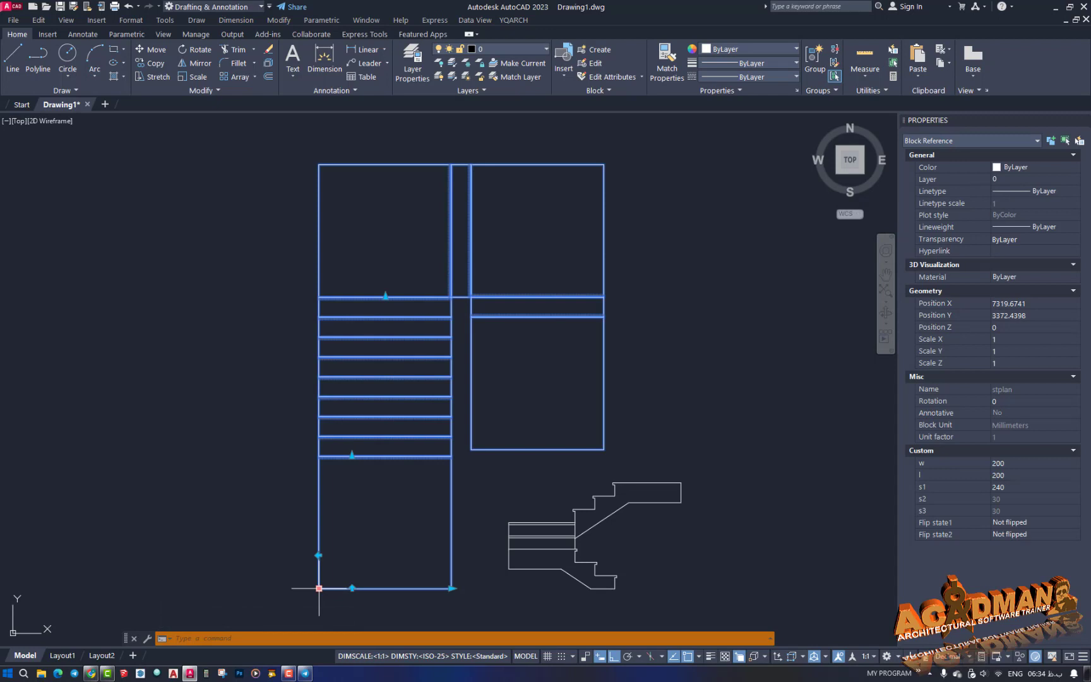
# Move the stair plan block by its base point with Ortho off, placing it left of its old position, clear of the stair section, and deselect it
pyautogui.click(319, 588)
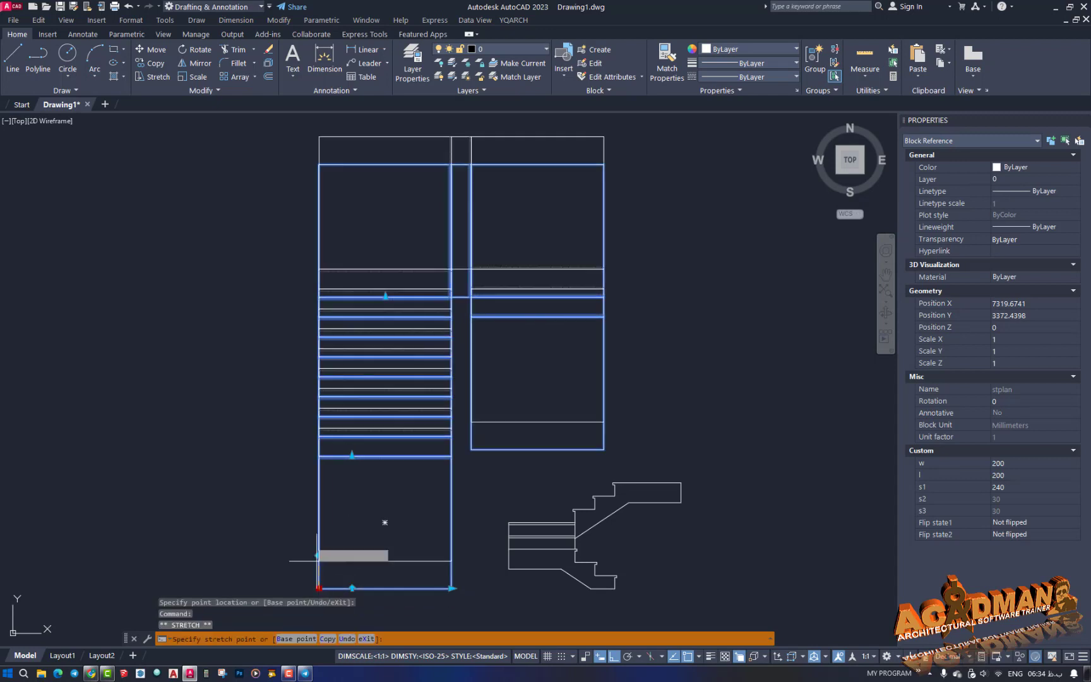
pyautogui.press('F8')
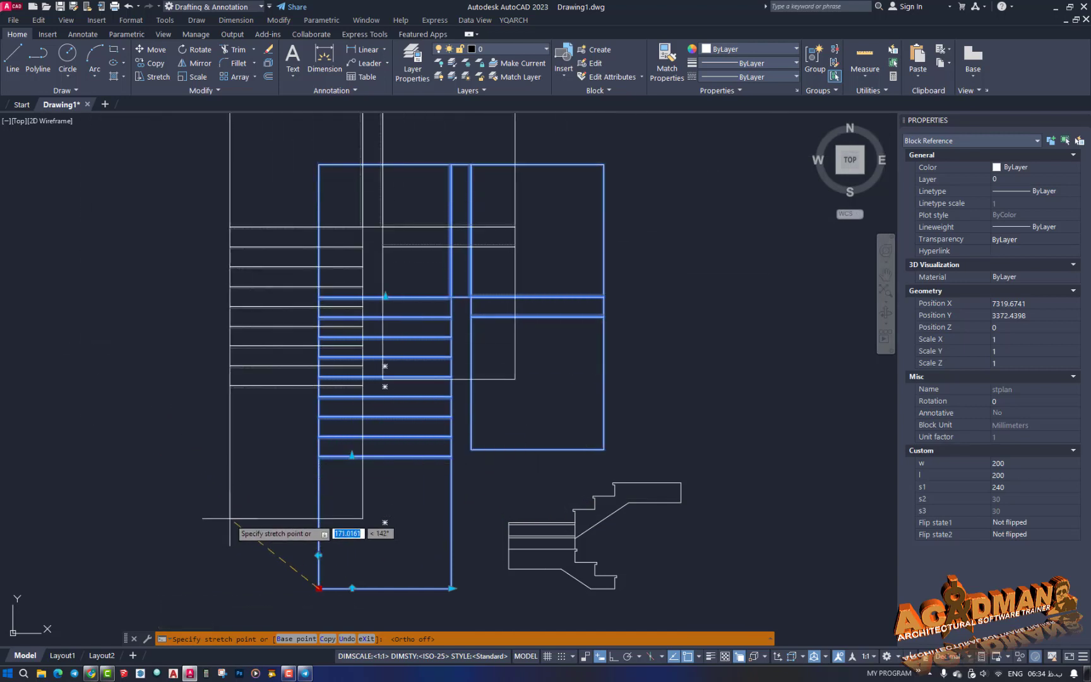
pyautogui.click(207, 584)
pyautogui.press('Escape')
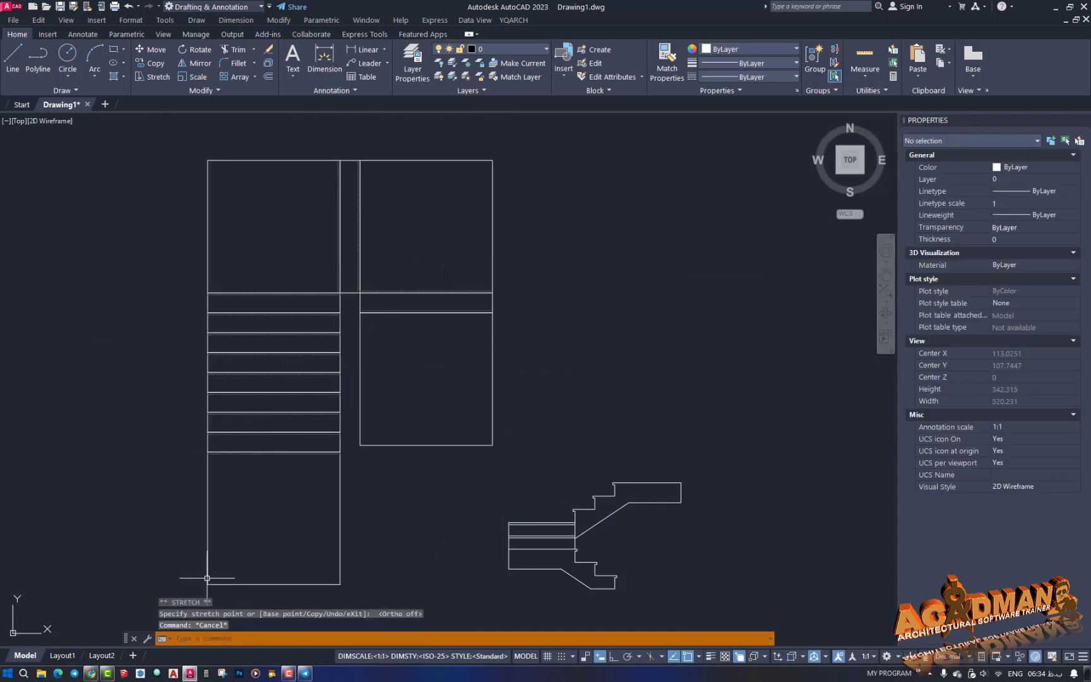